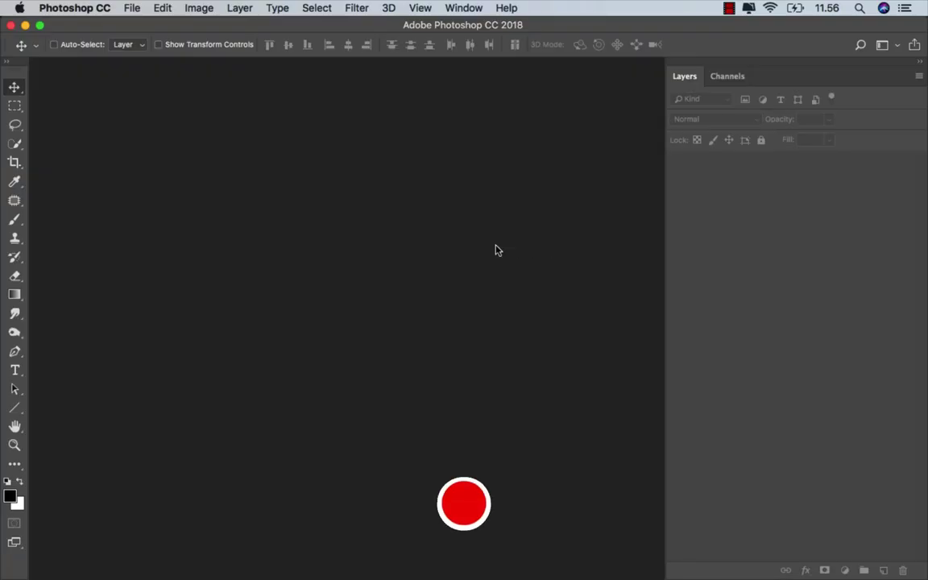
- Create a new landscape document of 4000 × 3350 pixels at 300 ppi
click(132, 8)
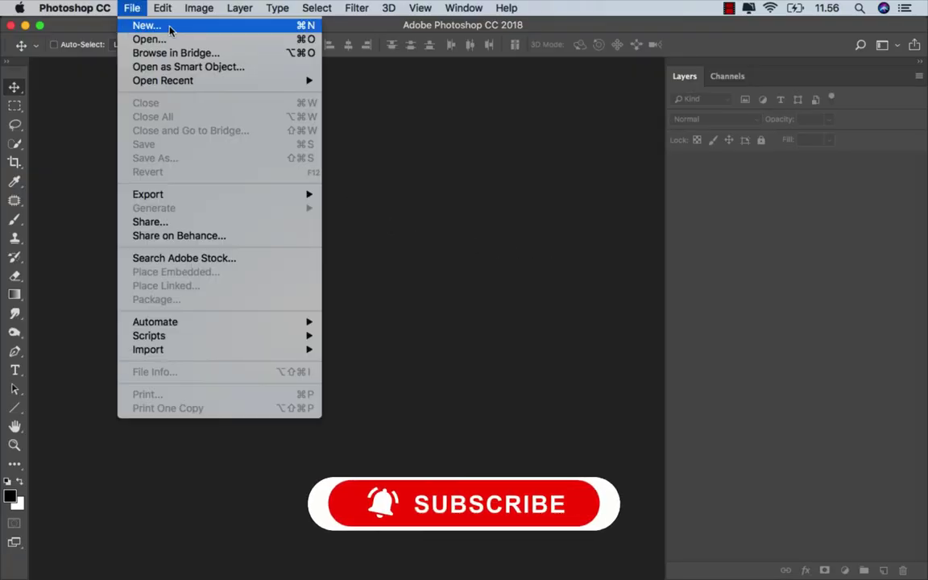
click(153, 26)
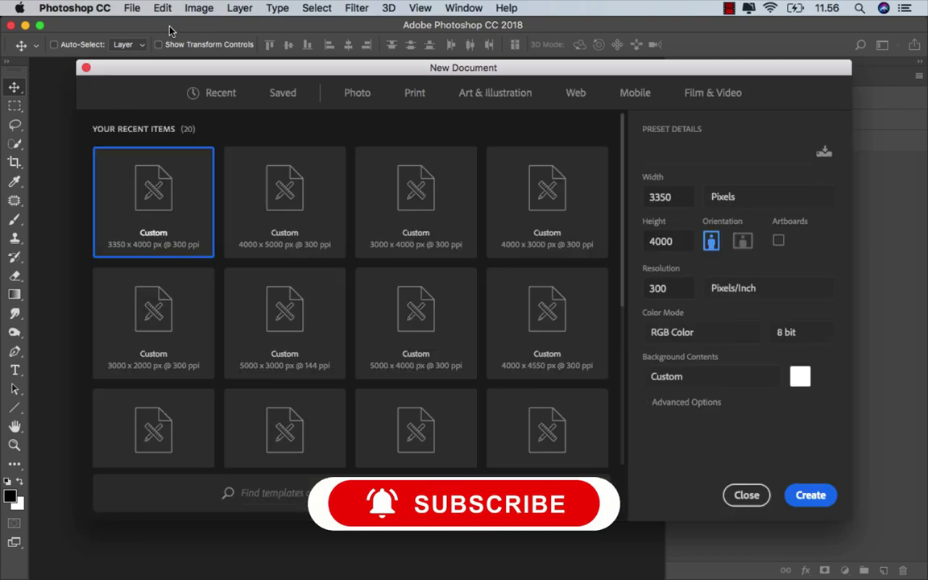
click(742, 240)
click(683, 204)
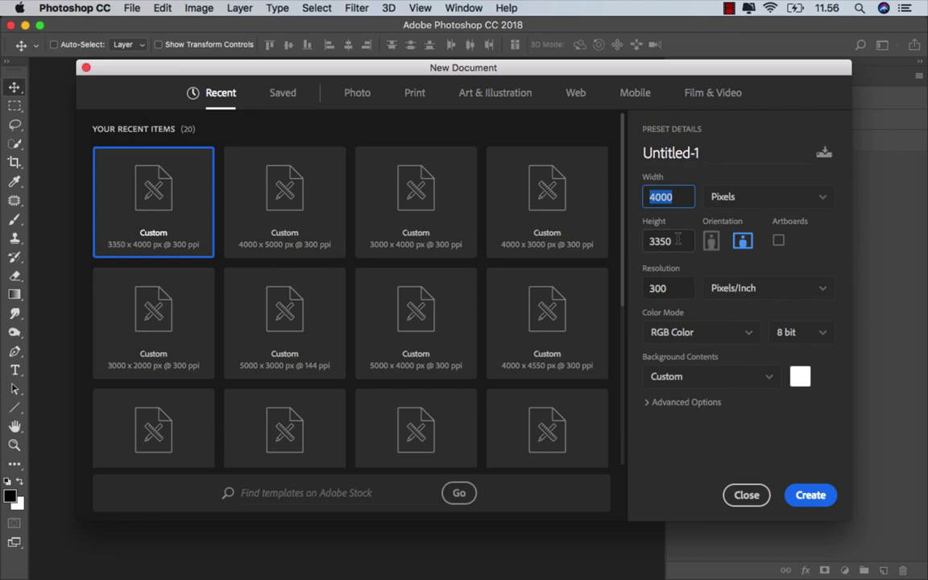
key(Tab)
key(Tab)
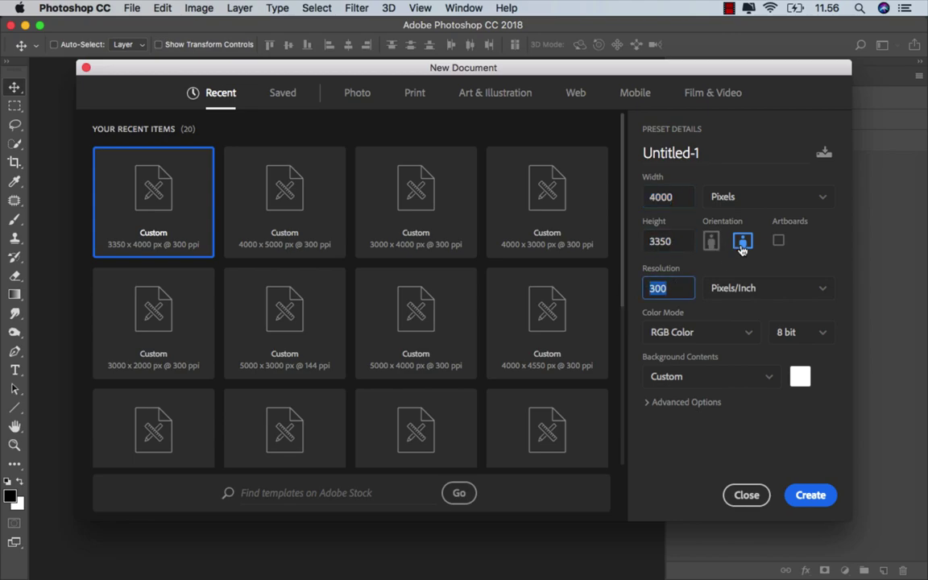
click(809, 494)
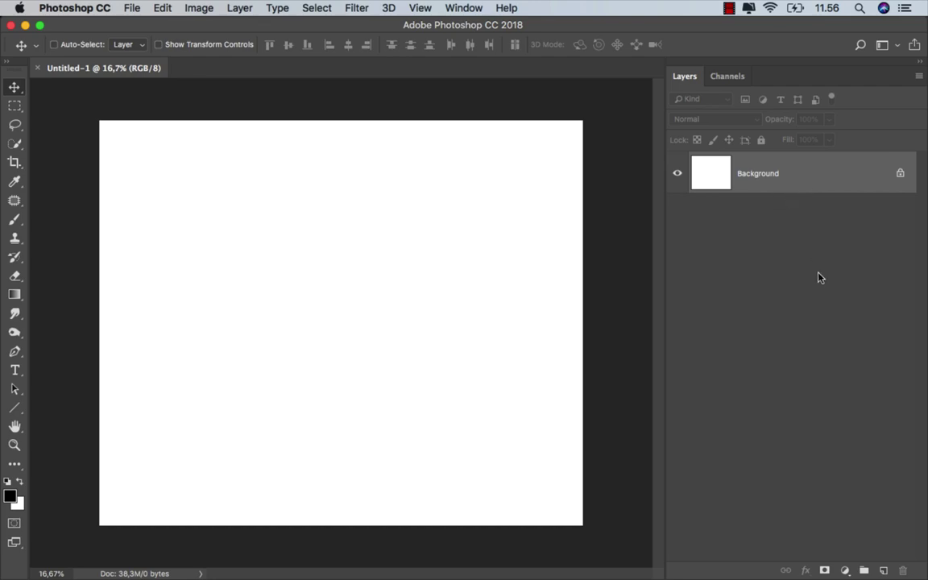
- Add a Solid Color fill layer in dark greenish-black #1b1b18
click(844, 571)
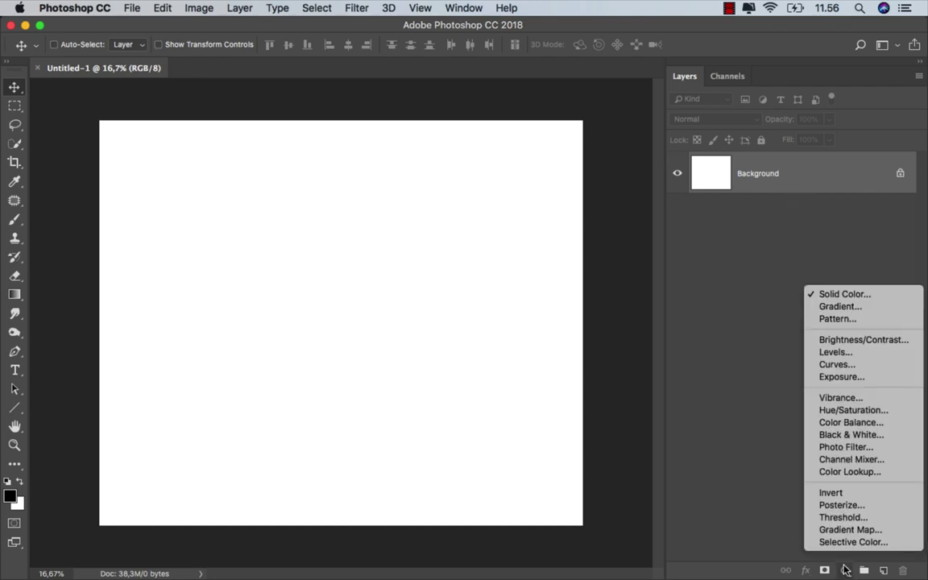
click(842, 295)
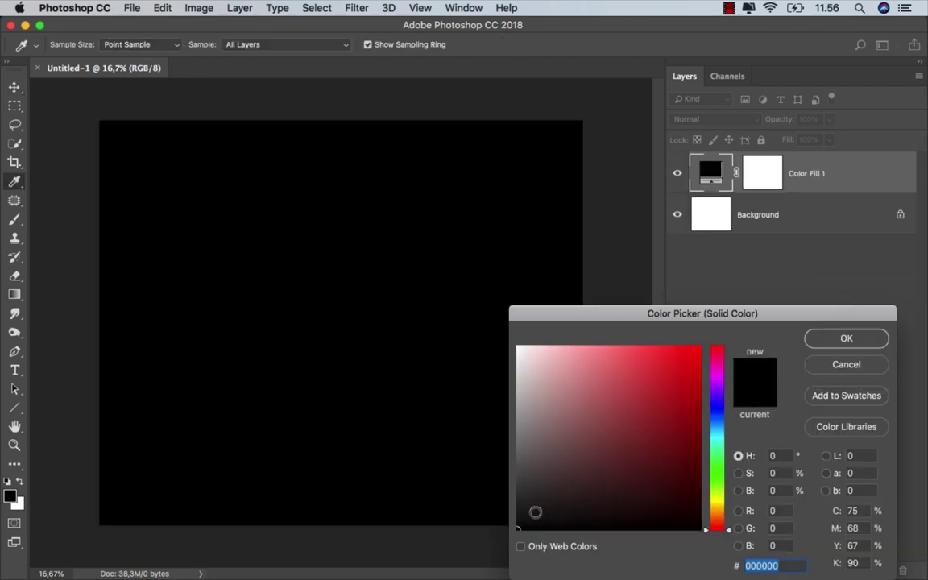
click(533, 513)
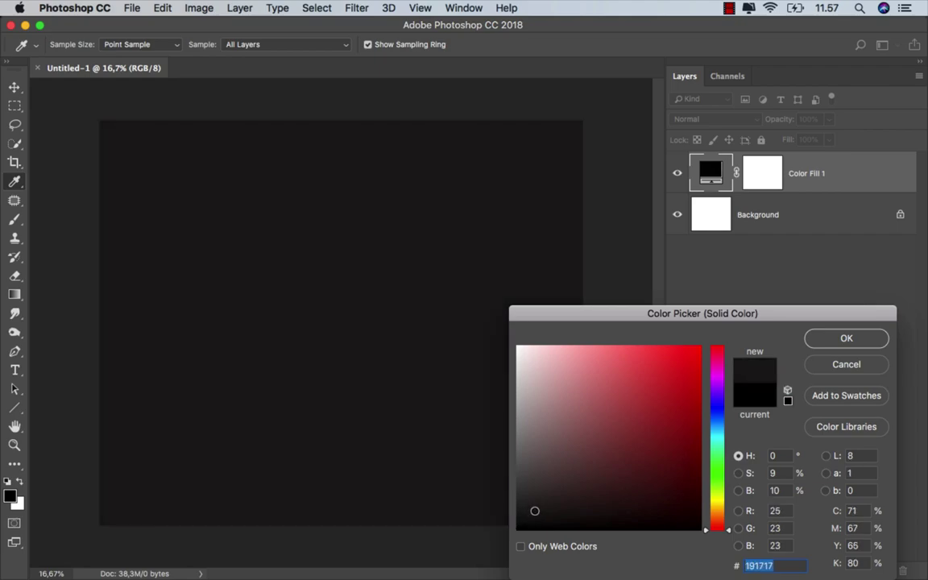
click(719, 500)
drag(719, 500, 721, 498)
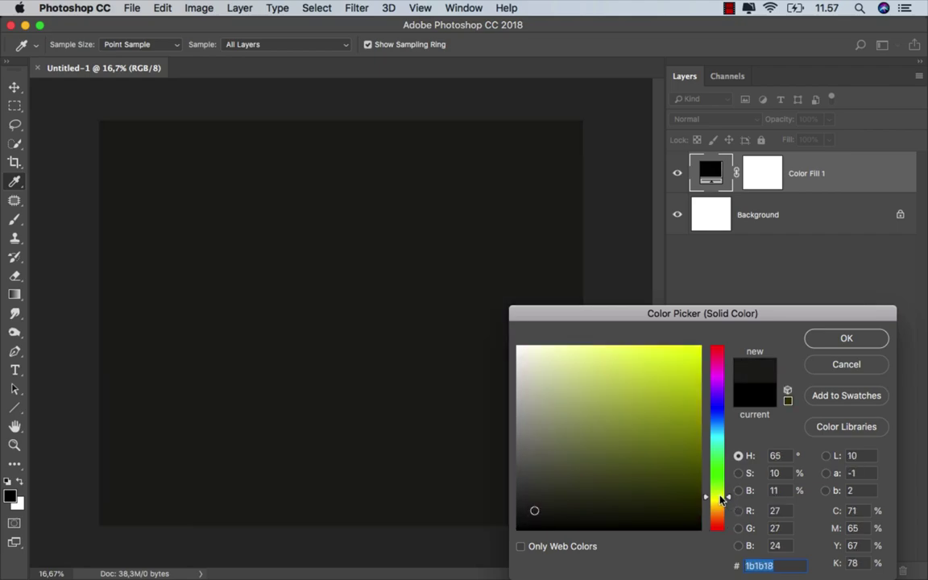
click(846, 337)
click(675, 173)
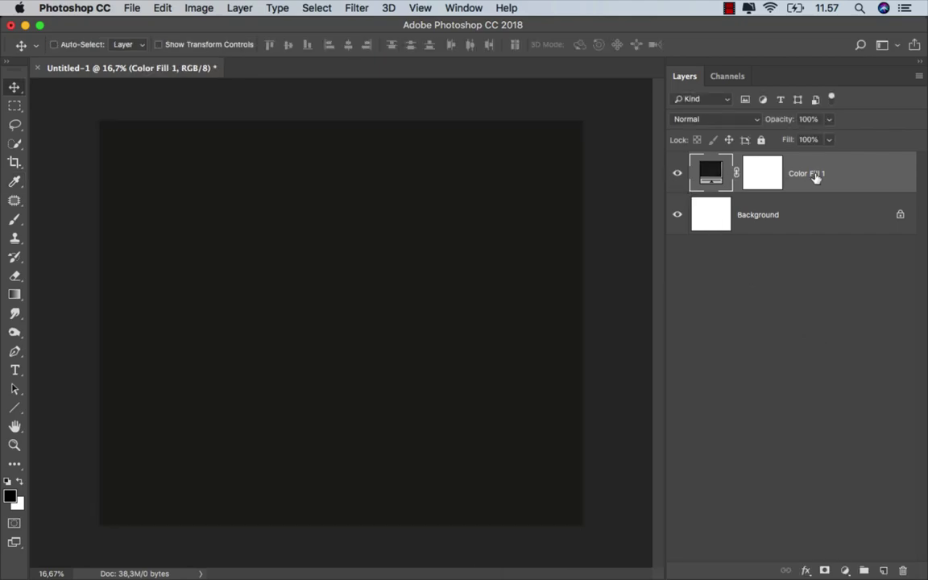
mouse_move(464, 576)
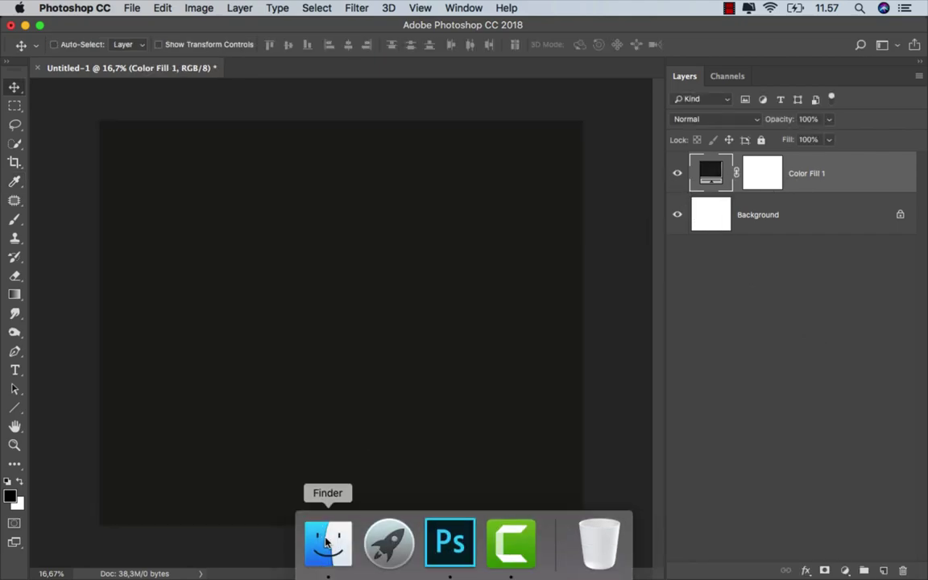
- Place the foggy field photo, move it down and stretch its top edge upward
click(328, 556)
mouse_move(167, 101)
mouse_down()
mouse_move(314, 459)
mouse_move(319, 344)
mouse_up()
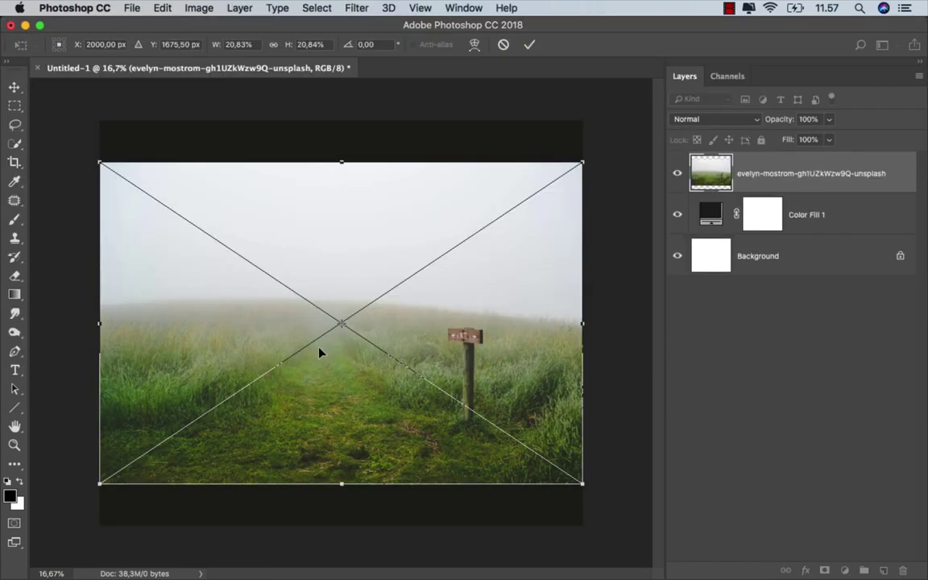
drag(328, 278, 328, 319)
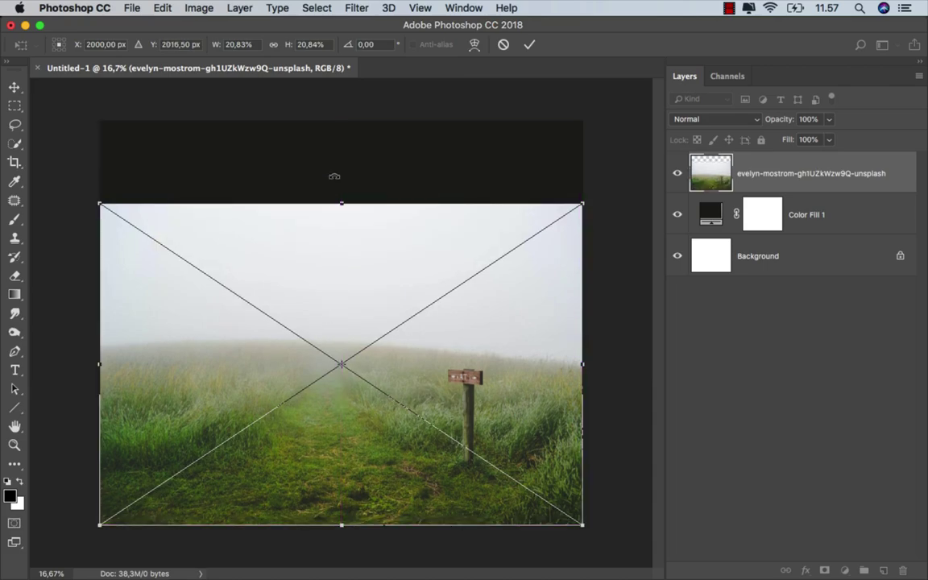
drag(337, 199, 339, 179)
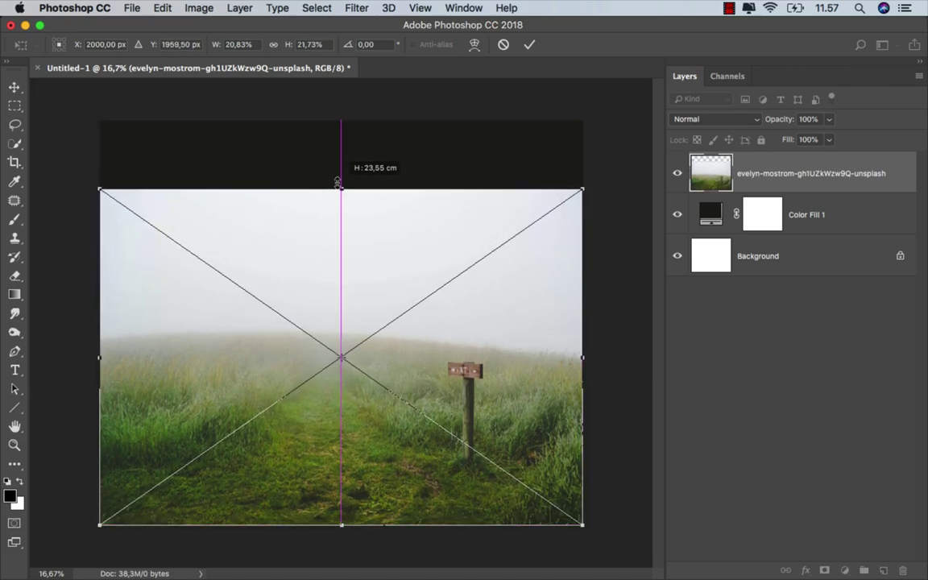
click(529, 45)
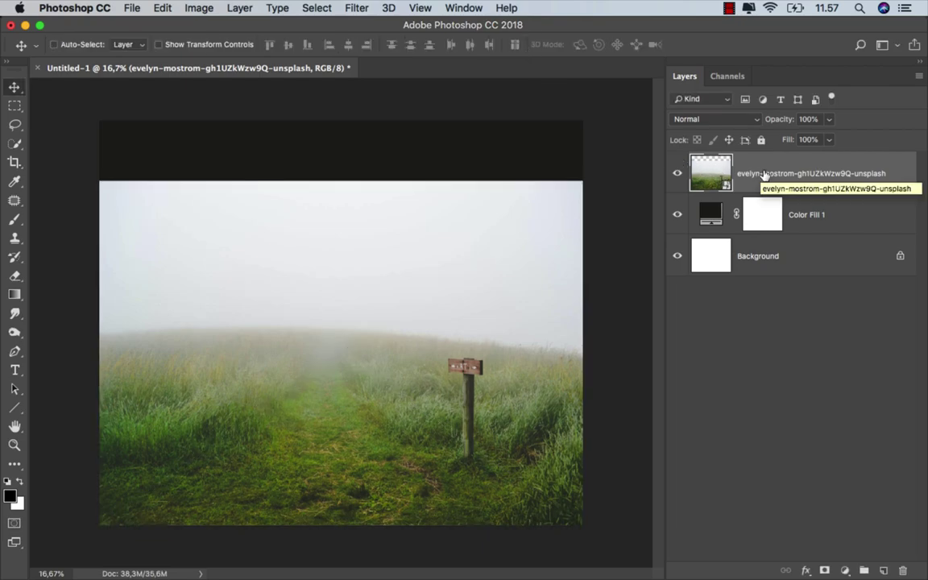
- Rasterize the field photo layer and lasso around the wooden signpost
right_click(719, 170)
click(627, 398)
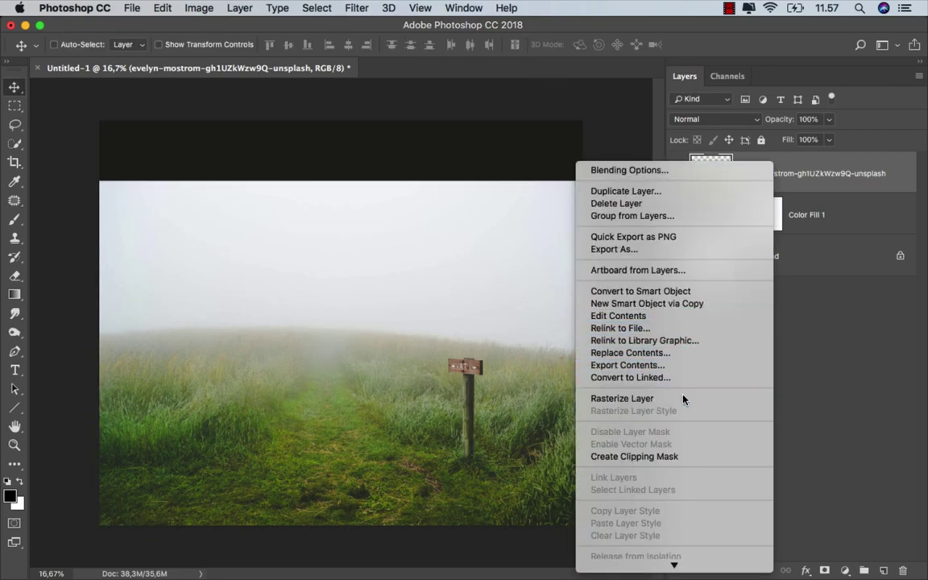
click(15, 125)
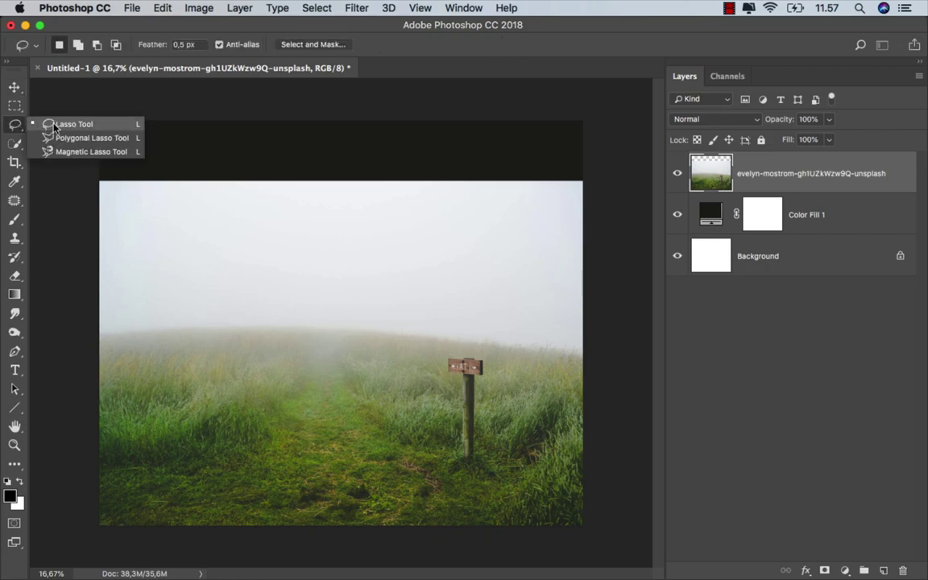
click(49, 122)
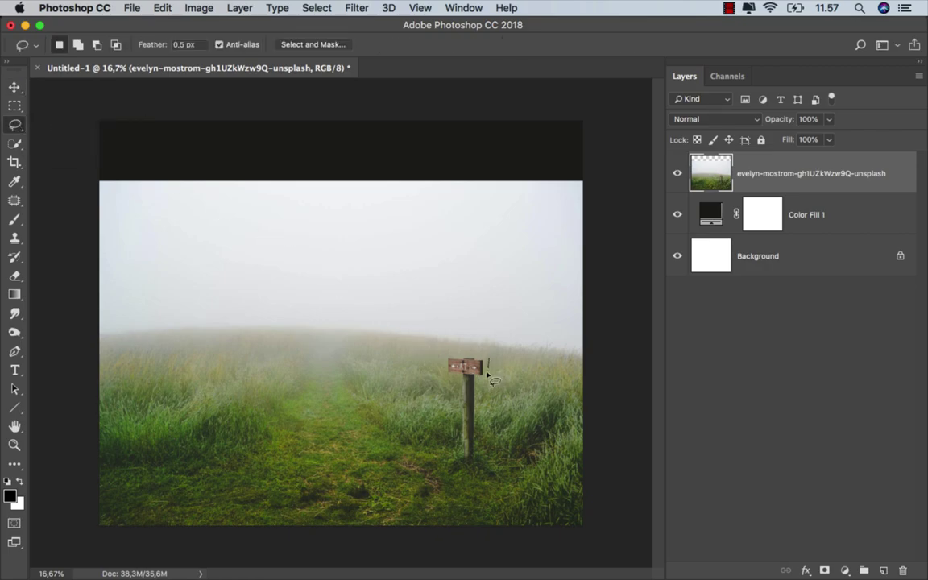
mouse_move(487, 373)
mouse_down()
mouse_move(451, 475)
mouse_move(448, 363)
mouse_up()
- Content-Aware fill the signpost away, deselect, and add a layer mask to the photo
right_click(519, 334)
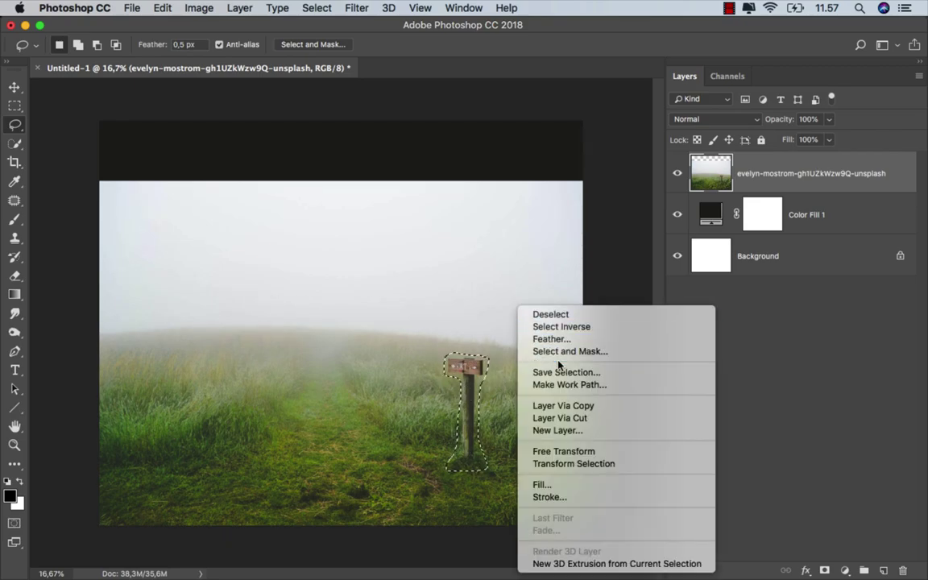
click(573, 486)
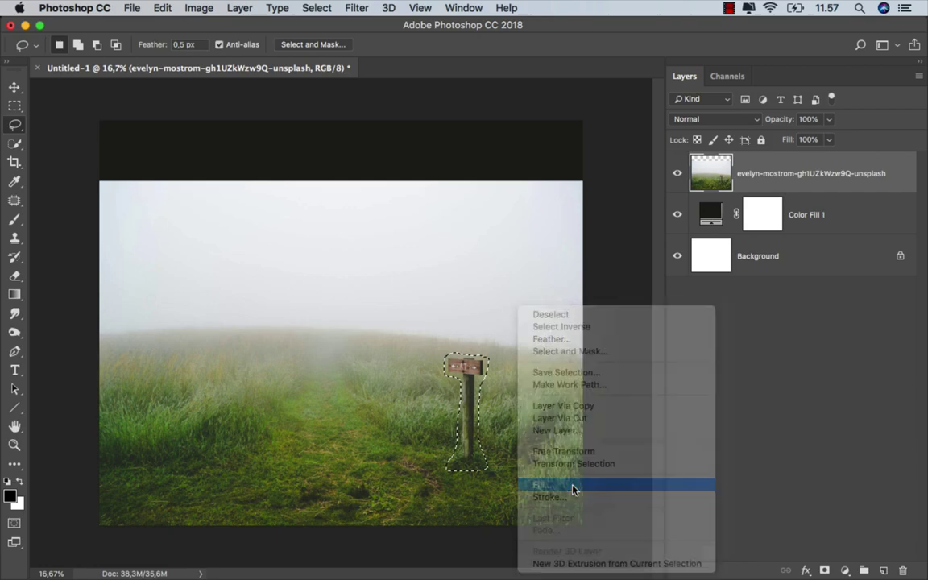
click(592, 274)
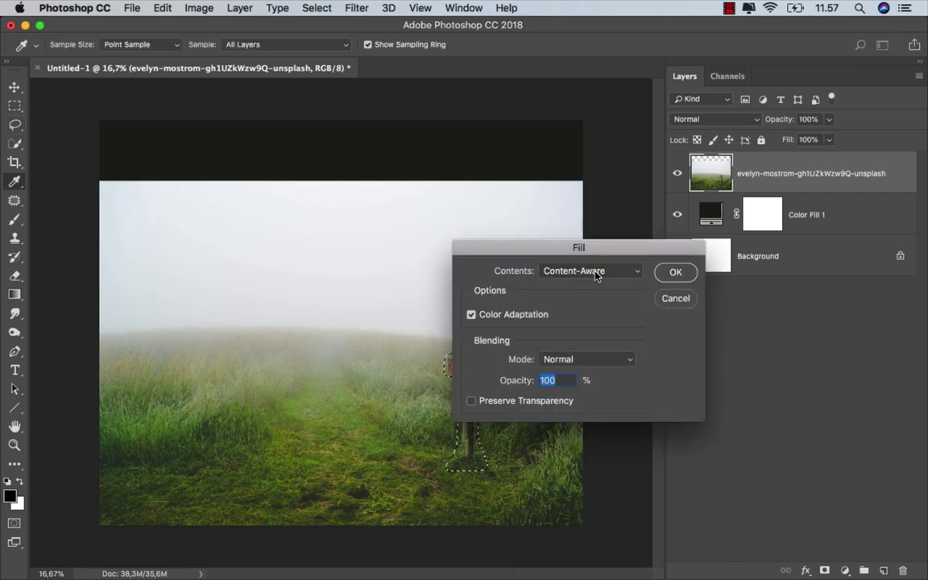
click(667, 275)
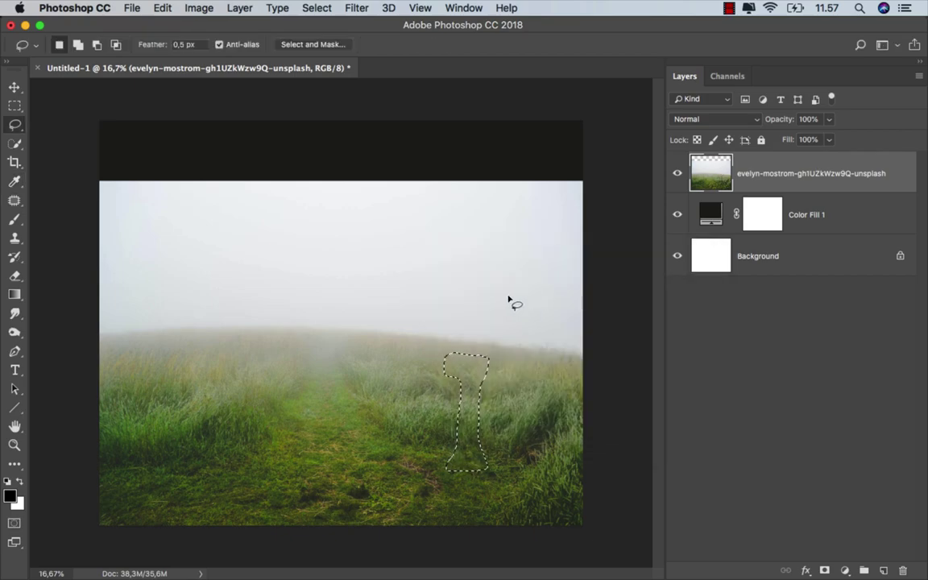
right_click(513, 301)
click(531, 302)
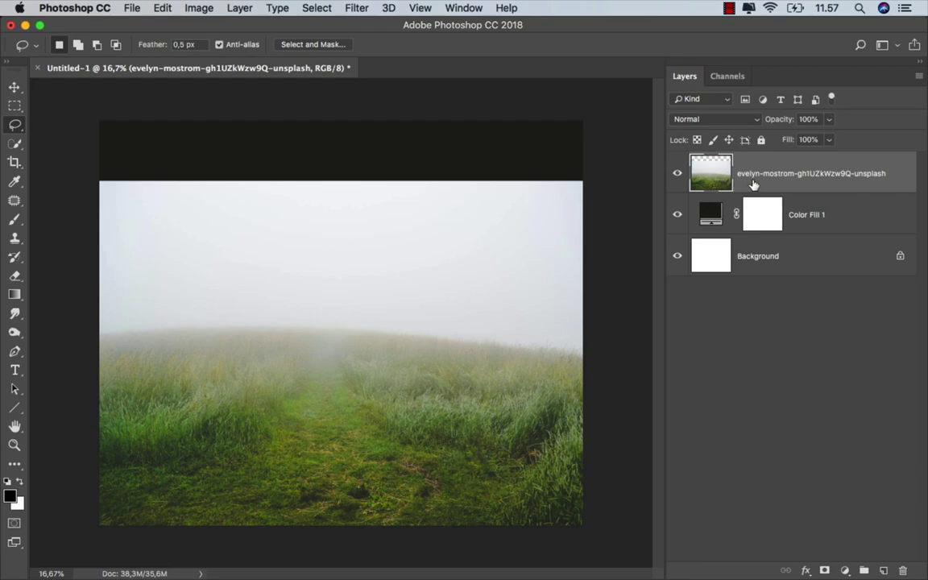
click(824, 571)
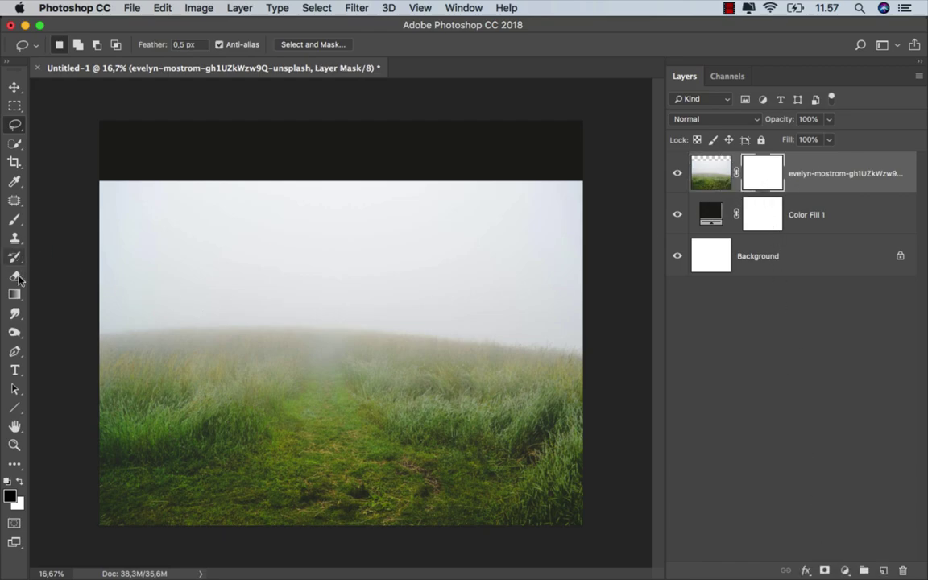
- Draw 100% opacity mask gradients fading the field's top into the dark background
click(15, 294)
click(60, 295)
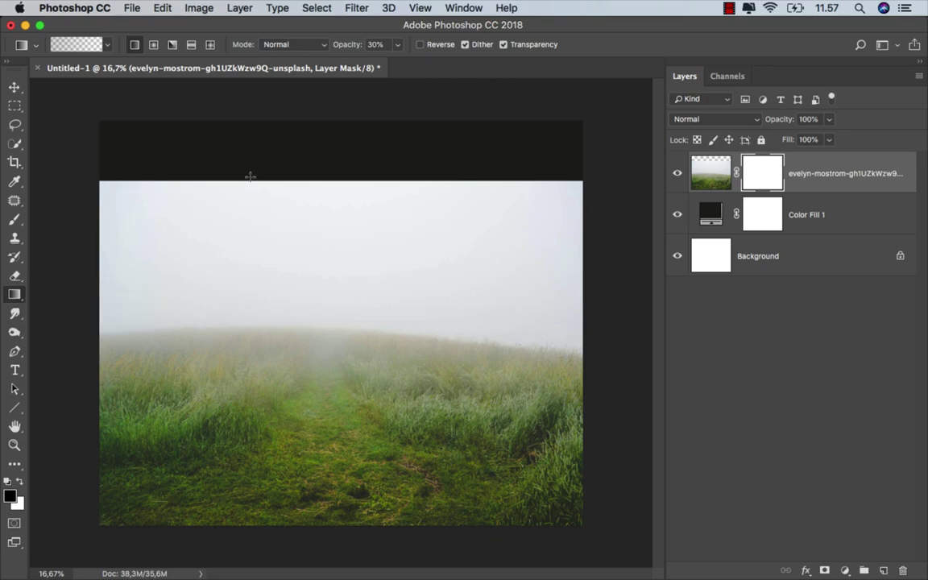
click(398, 45)
drag(399, 62, 486, 64)
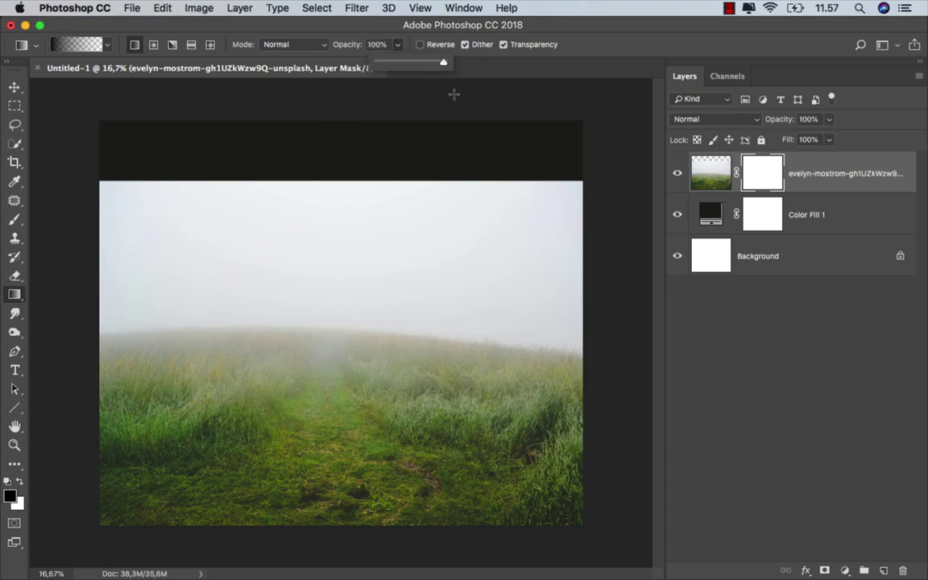
scroll(307, 467, up, 1)
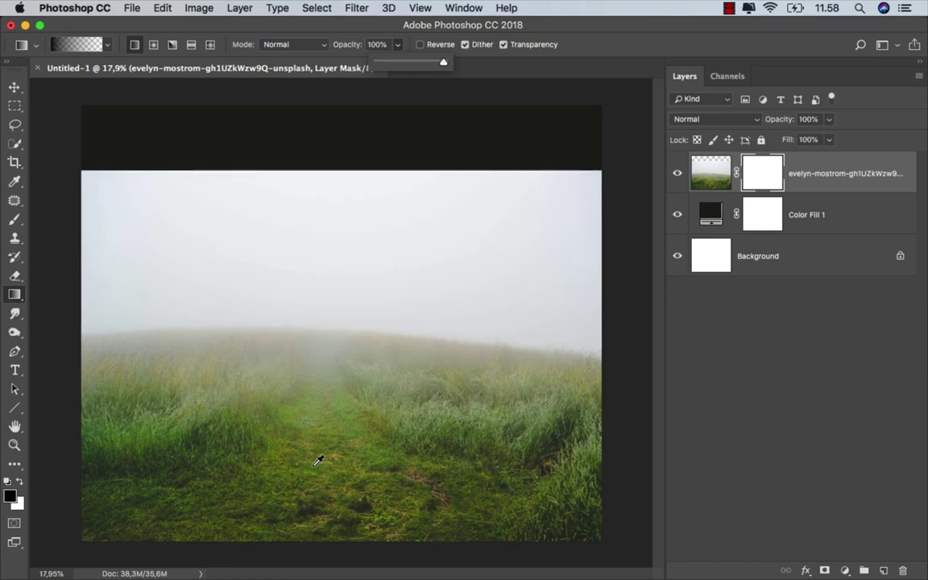
drag(337, 306, 337, 425)
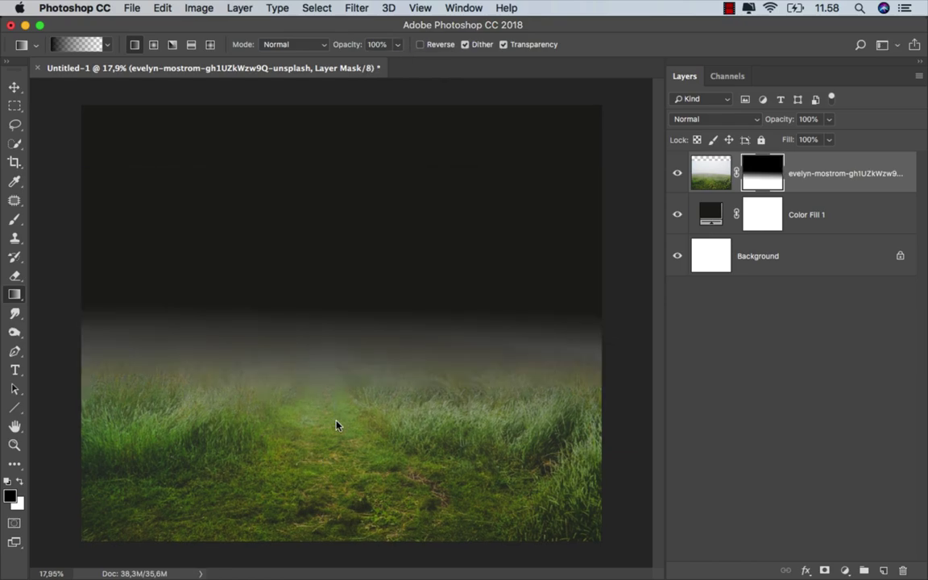
drag(331, 198, 325, 431)
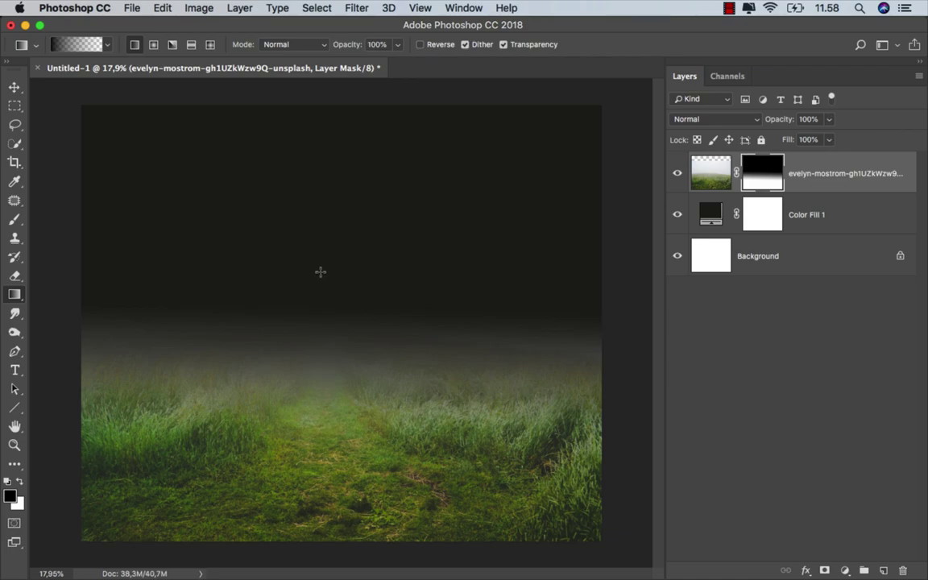
drag(321, 271, 317, 455)
drag(511, 304, 451, 465)
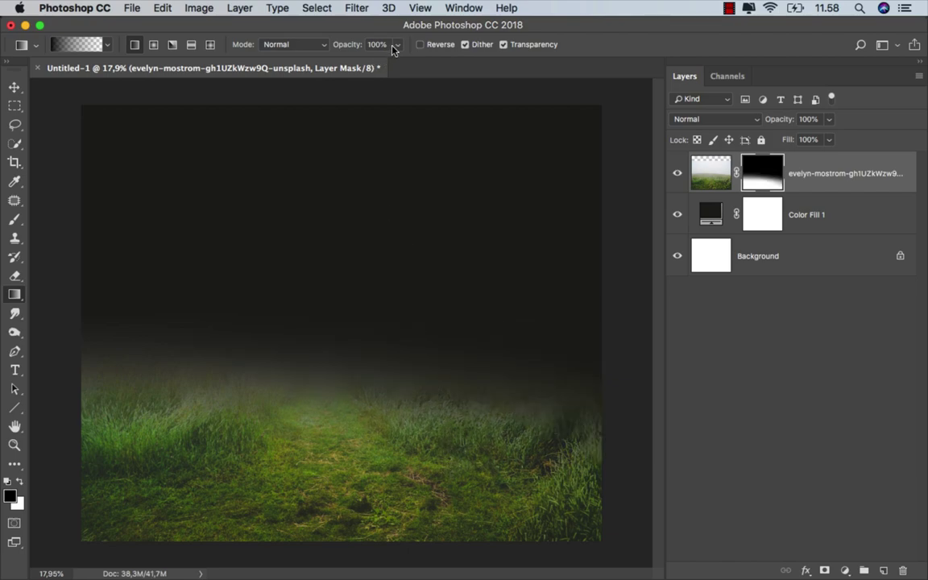
- Redraw the fade with 30% opacity gradients to soften the fog band
drag(397, 44, 351, 65)
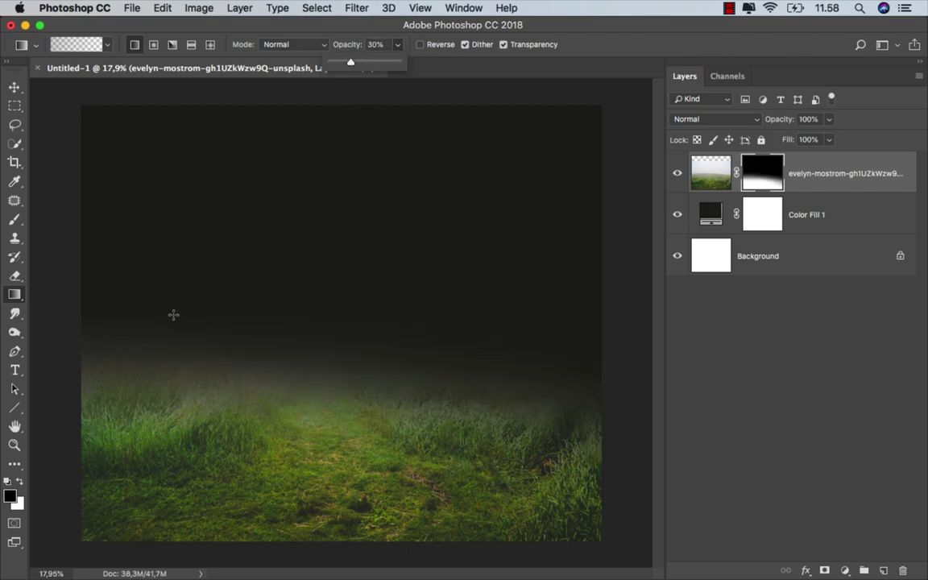
mouse_move(157, 284)
mouse_down()
mouse_move(173, 422)
mouse_move(165, 435)
mouse_up()
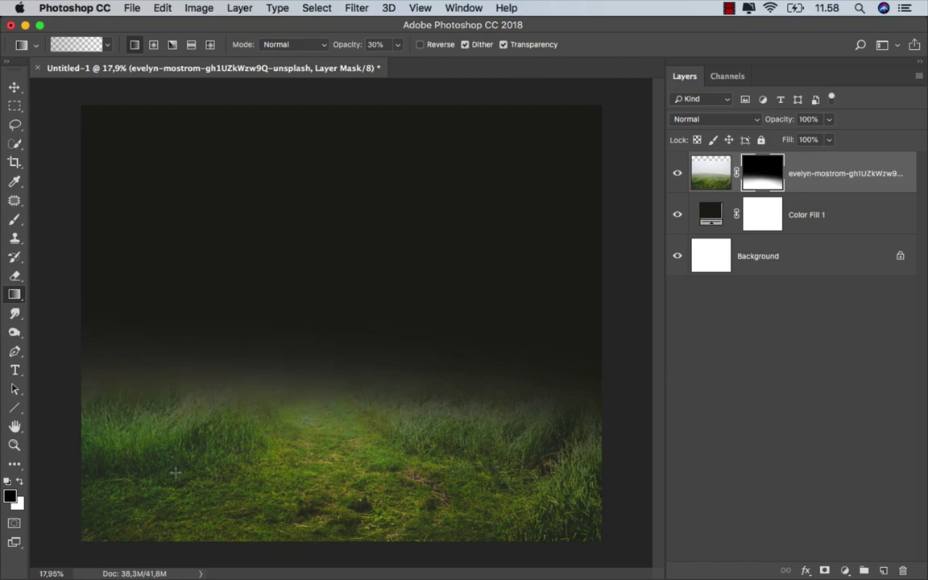
drag(333, 304, 326, 425)
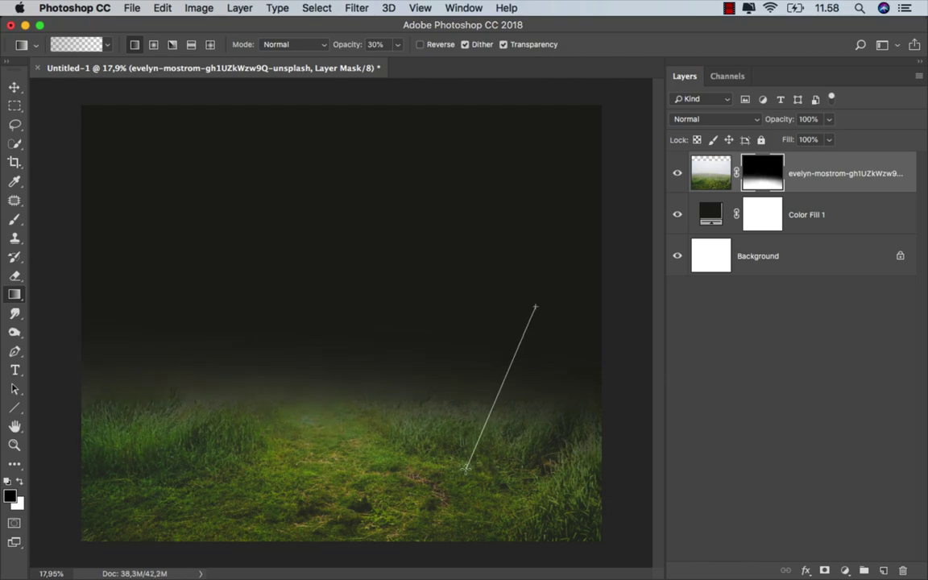
drag(535, 306, 468, 465)
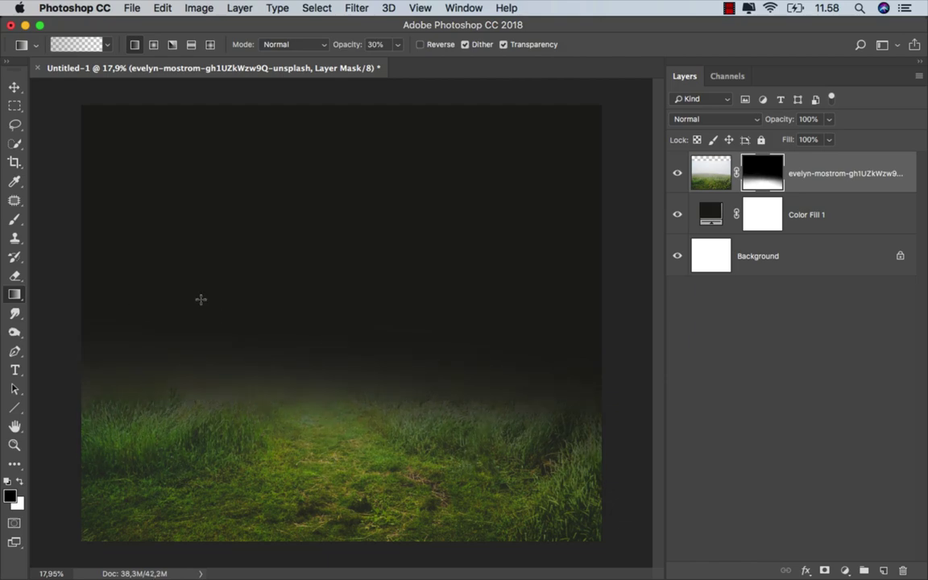
drag(201, 299, 232, 460)
key(super+2)
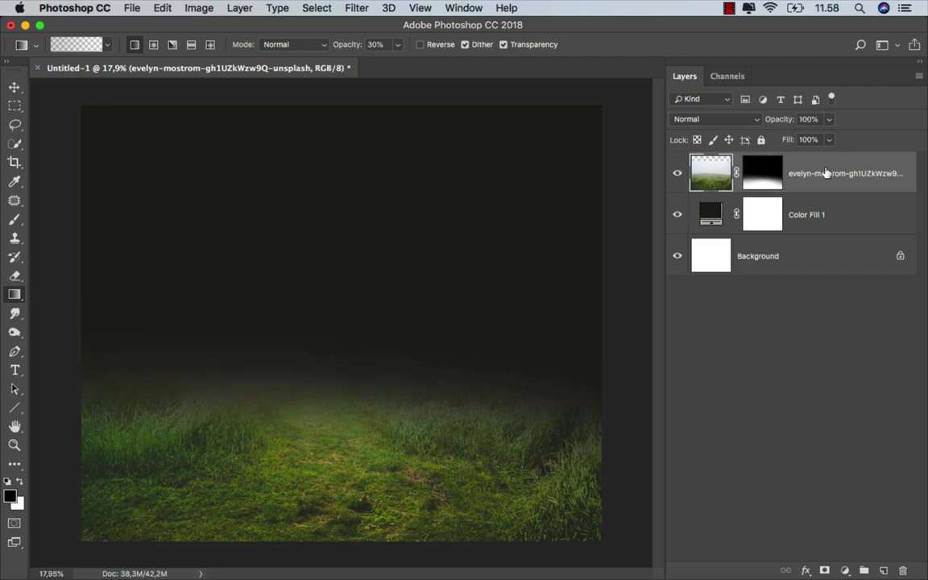
- Place the Old Car image, scale it to about double size, and move it down onto the grass
key(v)
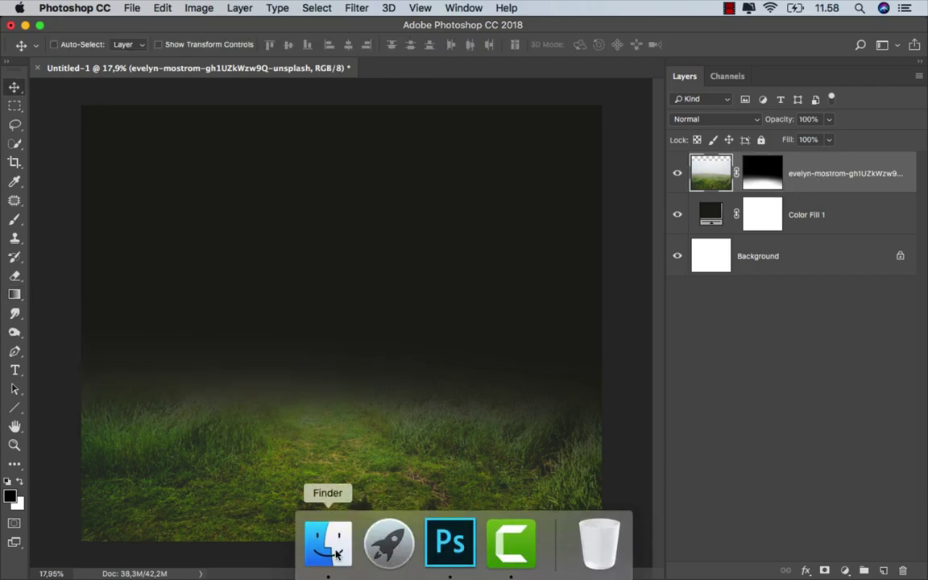
click(331, 542)
click(375, 215)
drag(344, 113, 354, 466)
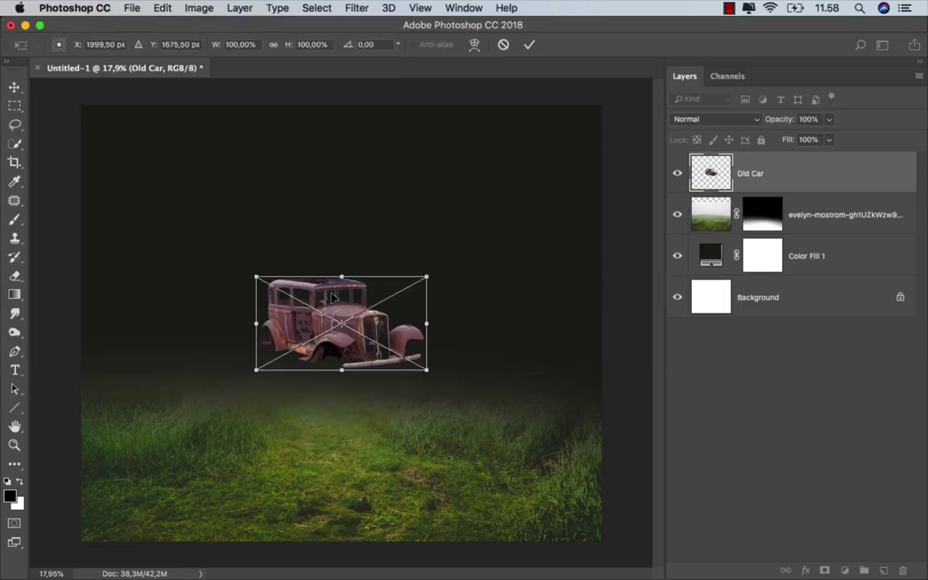
drag(427, 271, 499, 173)
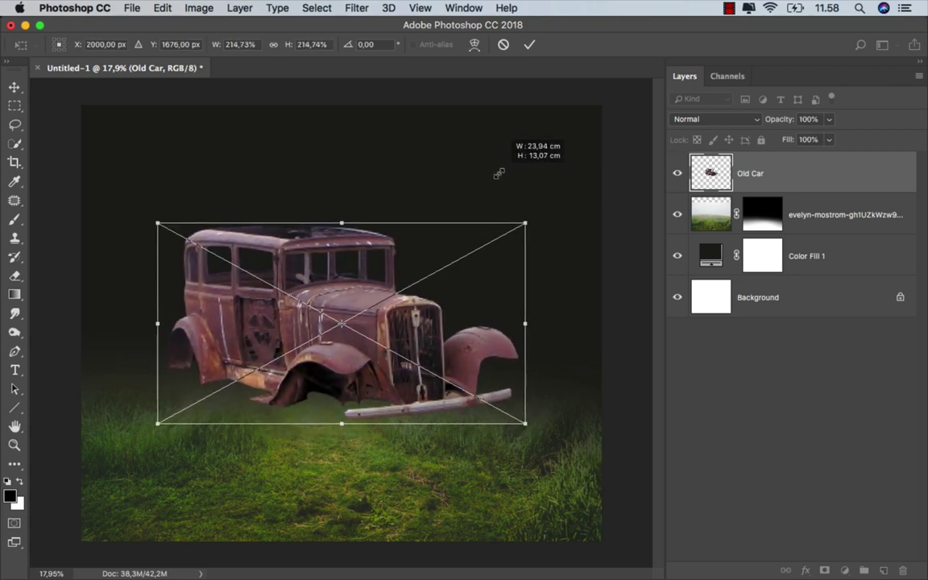
click(528, 45)
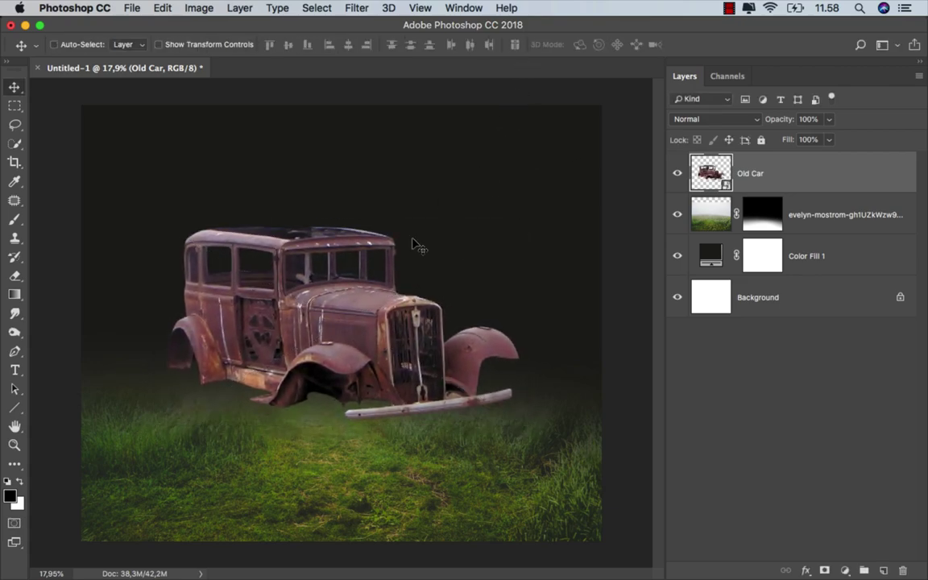
drag(331, 300, 330, 384)
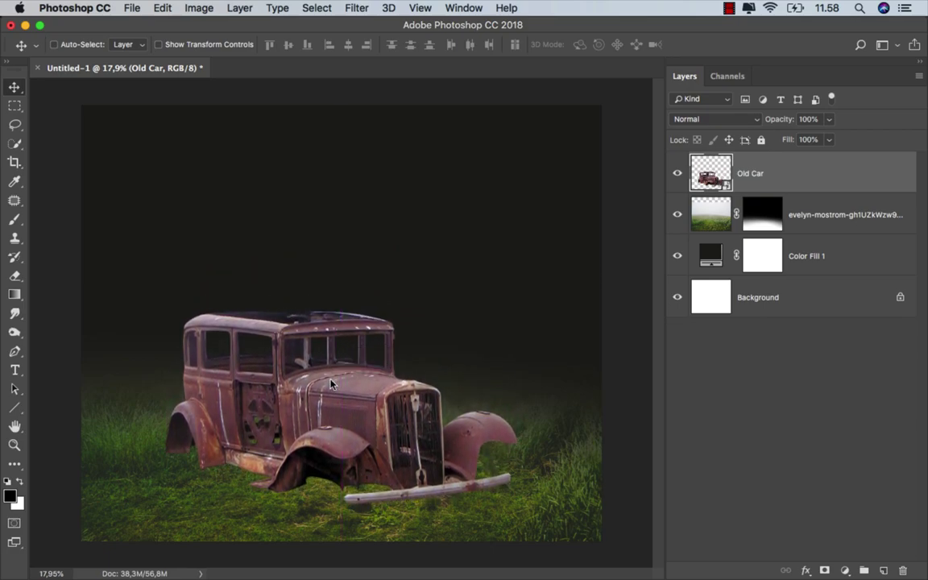
- Shrink the car slightly to about 204 percent and nudge it into final position
key(ctrl+minus)
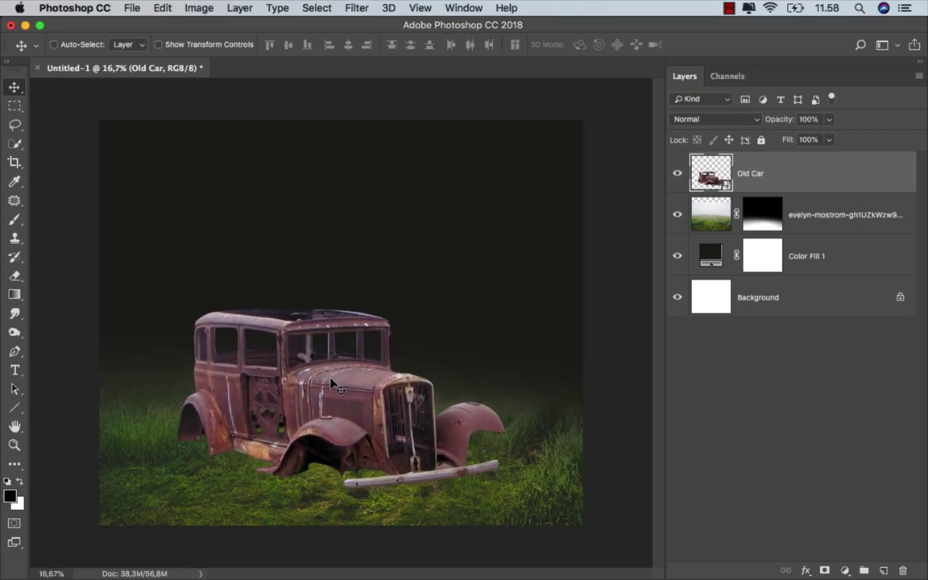
key(ctrl+t)
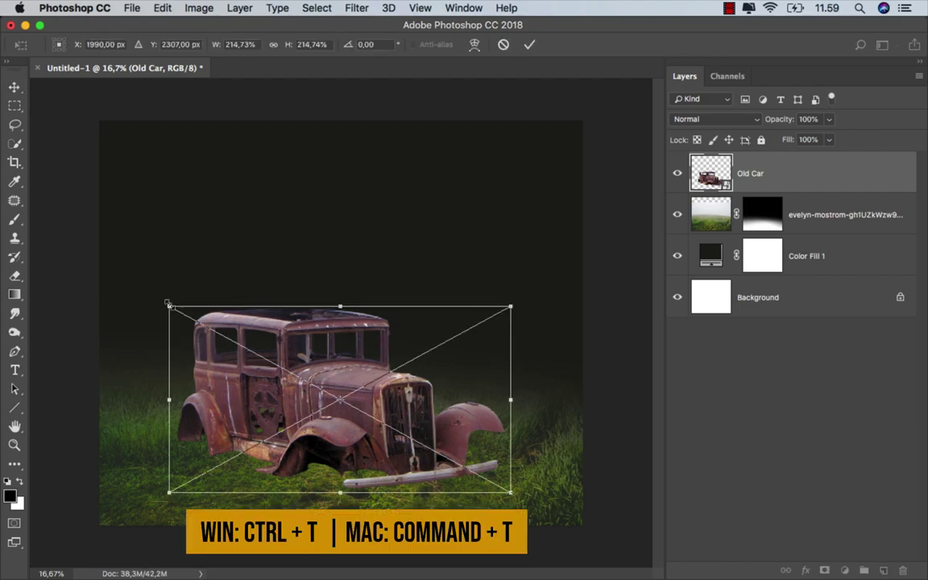
drag(169, 306, 174, 312)
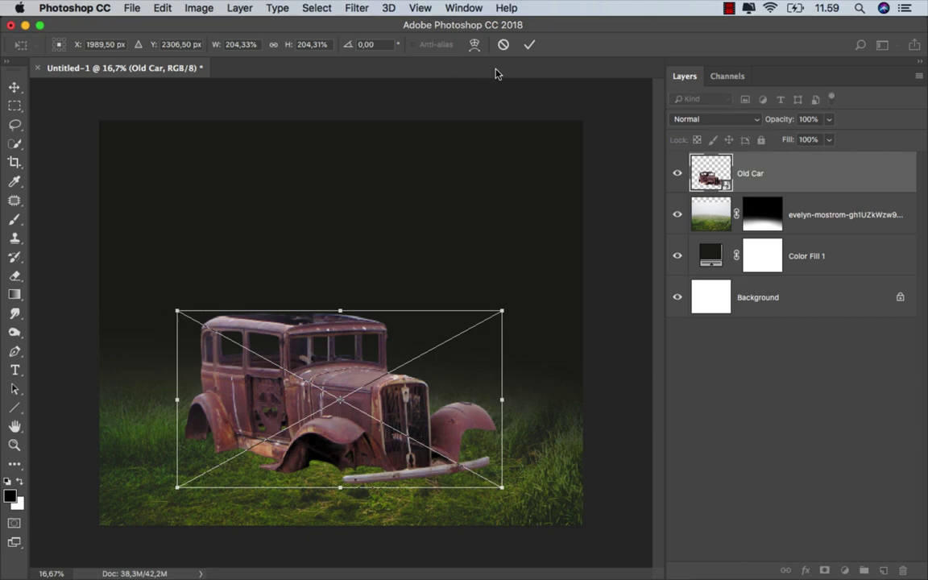
click(529, 46)
drag(338, 403, 339, 400)
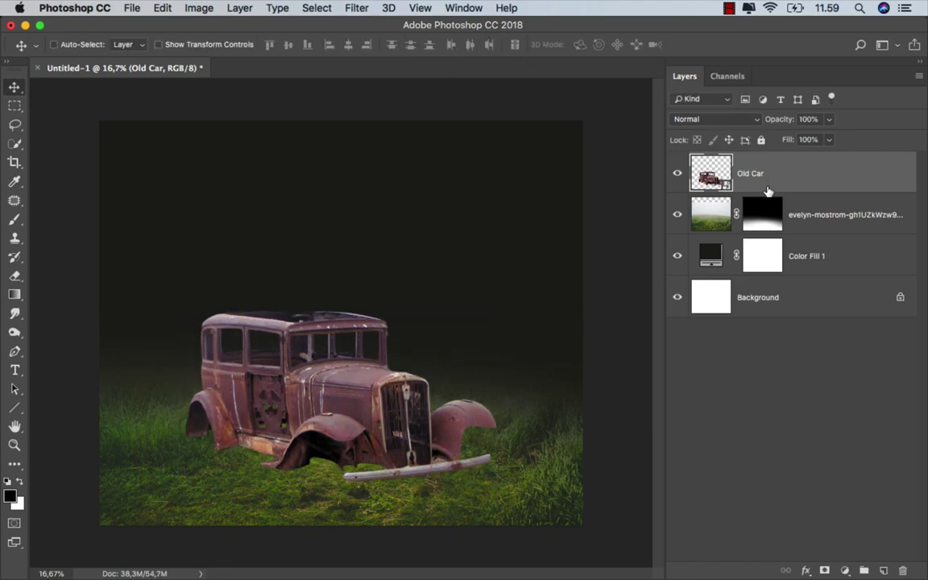
- Add a mask to the Old Car layer and load the Trees 510 grass brush at 51 px
click(824, 570)
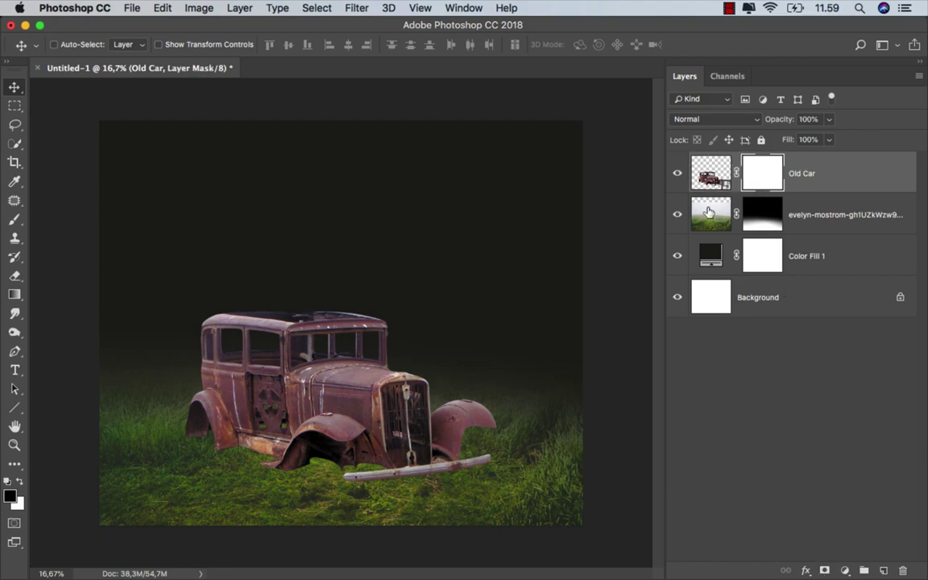
drag(14, 219, 38, 219)
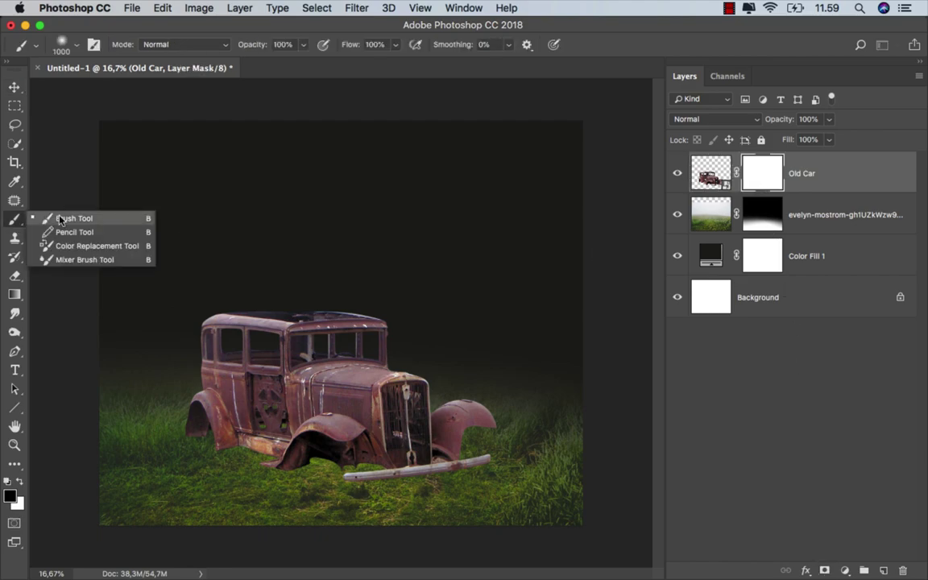
click(61, 220)
right_click(284, 266)
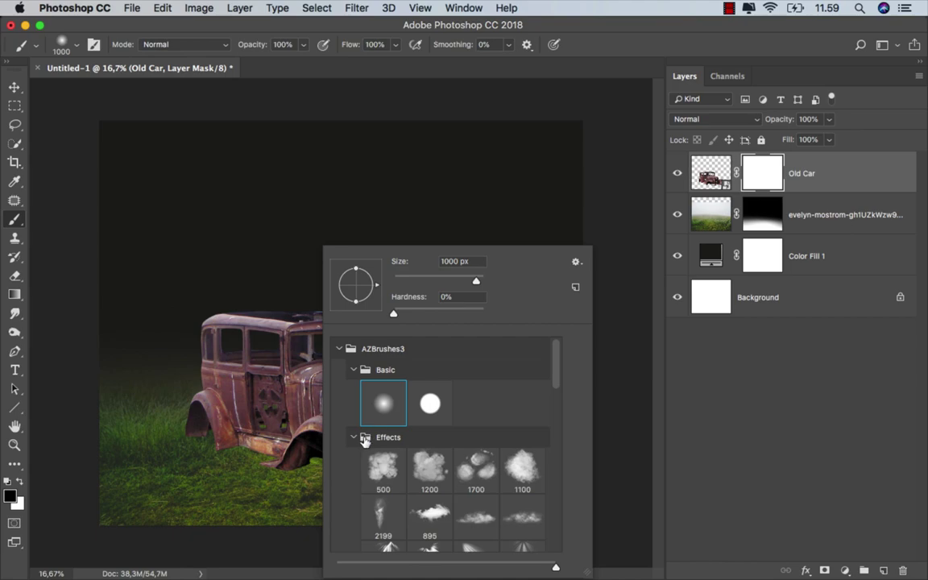
click(355, 437)
click(353, 500)
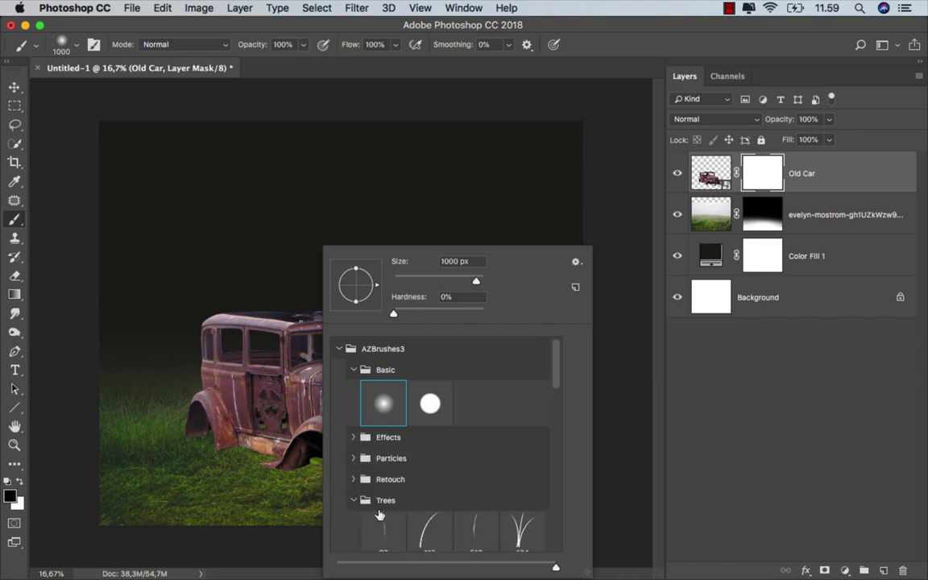
click(473, 532)
double_click(452, 261)
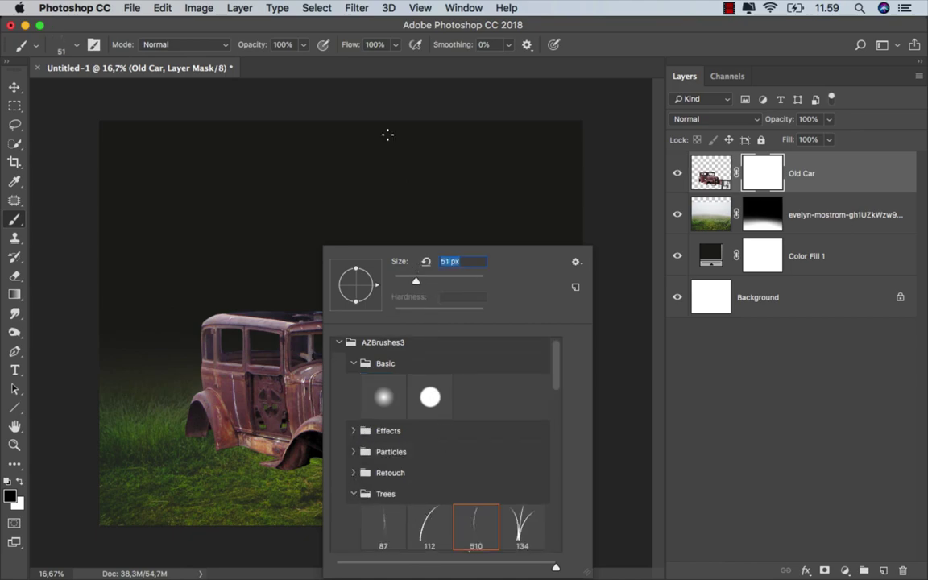
text(51)
key(Return)
- Paint grass-blade strokes on the car's mask with brush sizes around 157 and 266
scroll(228, 416, up, 5)
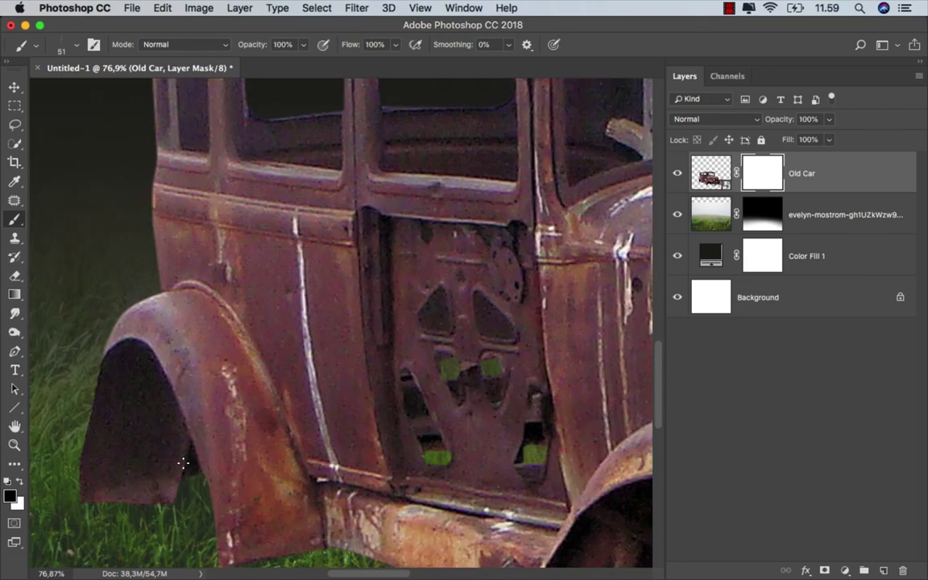
scroll(241, 403, down, 2)
scroll(292, 359, up, 1)
drag(287, 333, 371, 320)
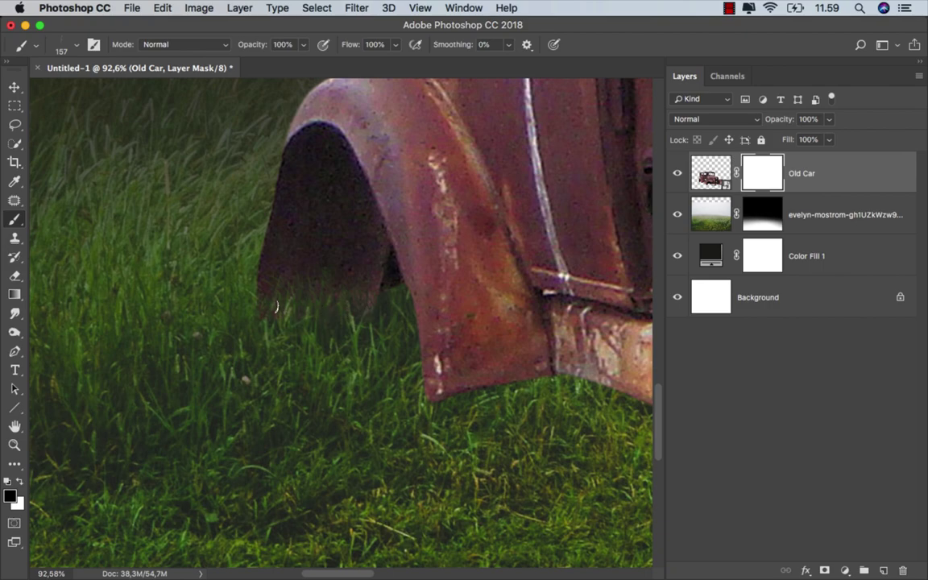
scroll(275, 307, up, 2)
scroll(250, 399, right, 1)
mouse_move(244, 384)
mouse_down()
mouse_move(330, 385)
mouse_move(182, 394)
mouse_up()
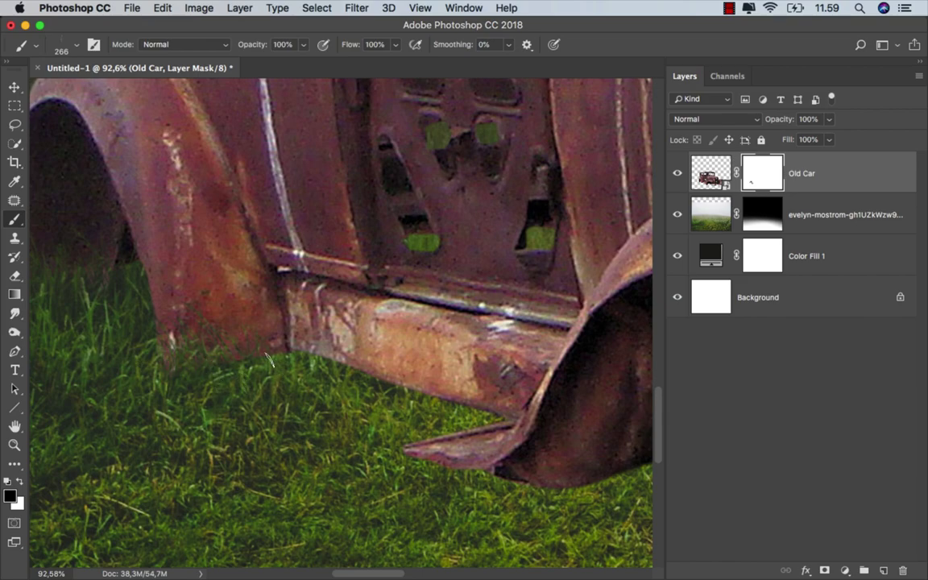
scroll(266, 424, down, 2)
scroll(266, 425, right, 3)
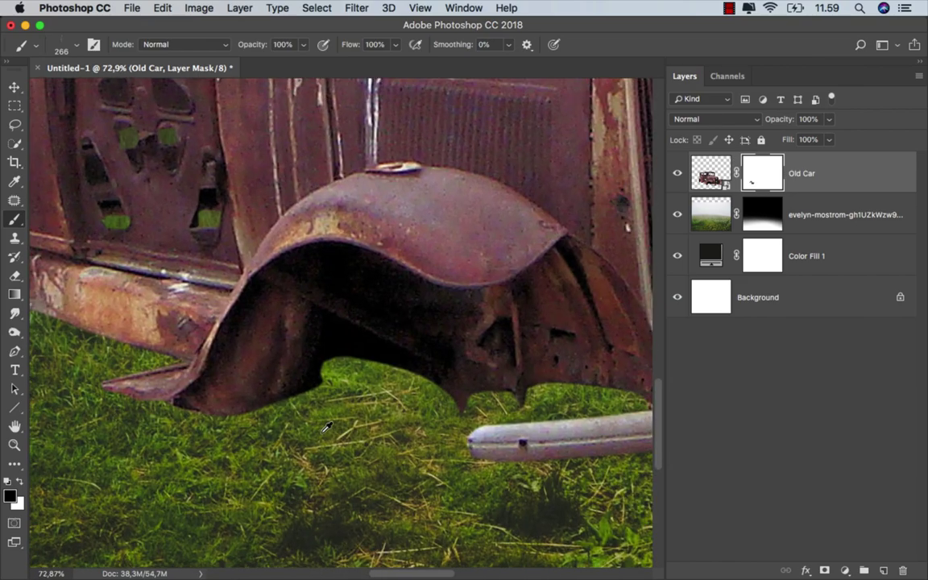
scroll(326, 425, down, 2)
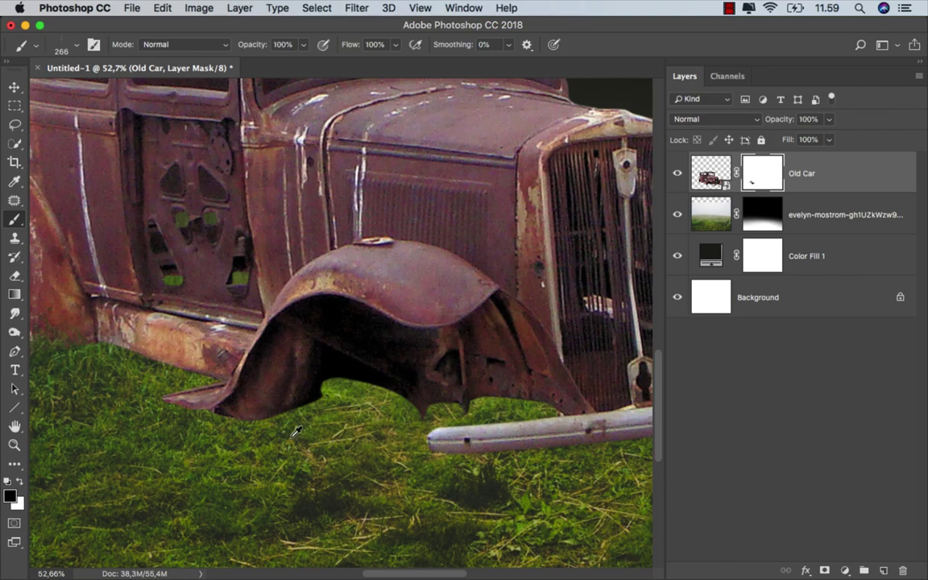
- Paint grass over the fender's lower edge with an ~83 px brush, then target the car image
scroll(296, 432, down, 2)
scroll(296, 433, down, 1)
scroll(295, 433, down, 2)
scroll(294, 433, down, 1)
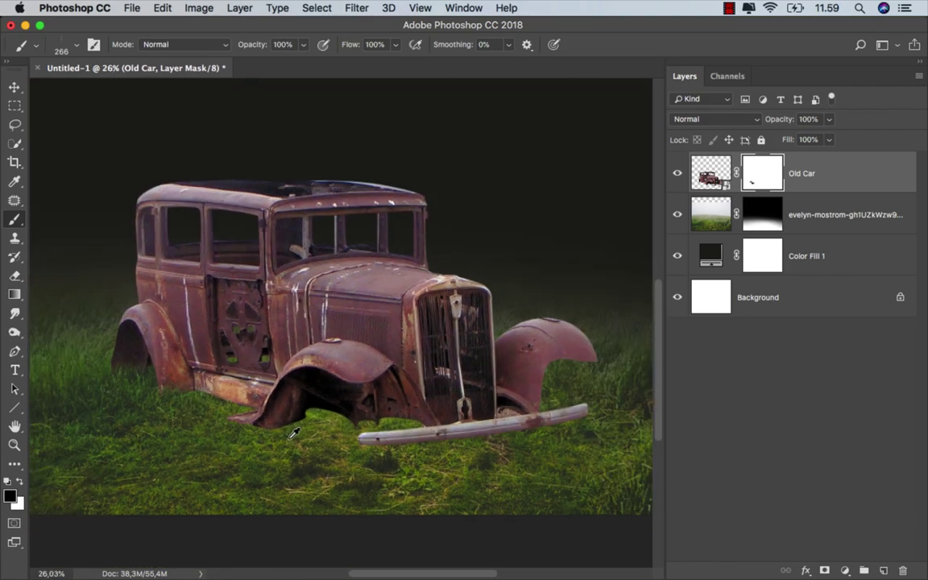
scroll(249, 391, up, 4)
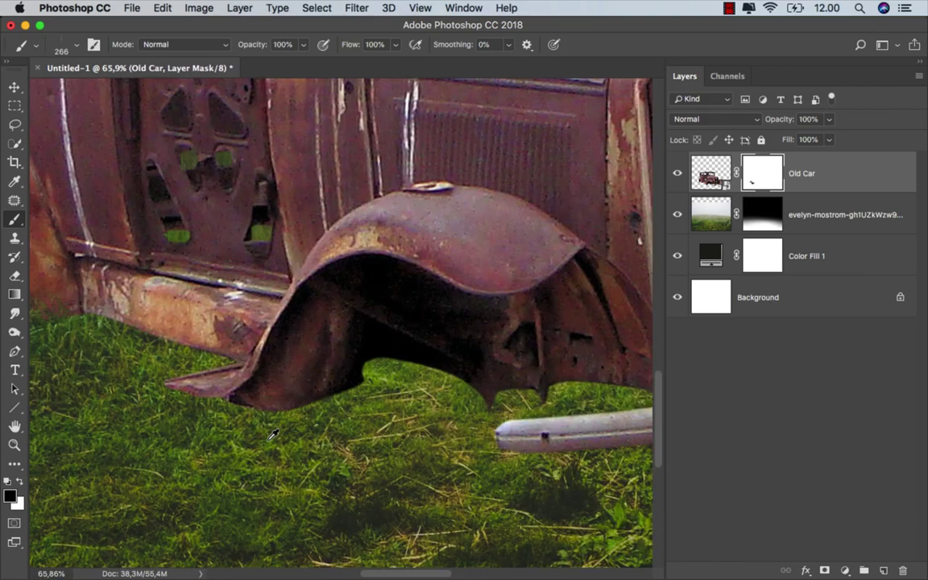
scroll(241, 379, up, 5)
drag(194, 398, 161, 399)
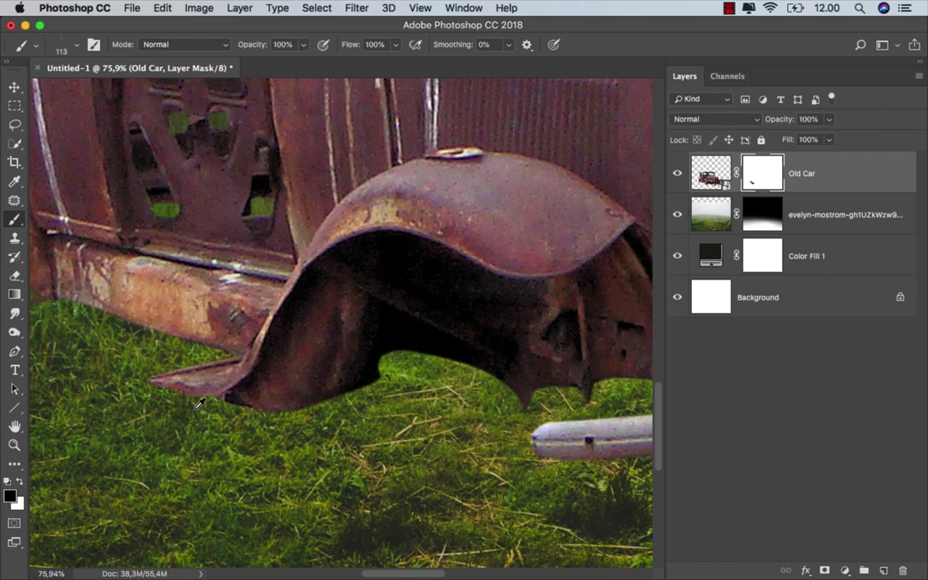
scroll(194, 399, up, 2)
drag(256, 415, 342, 405)
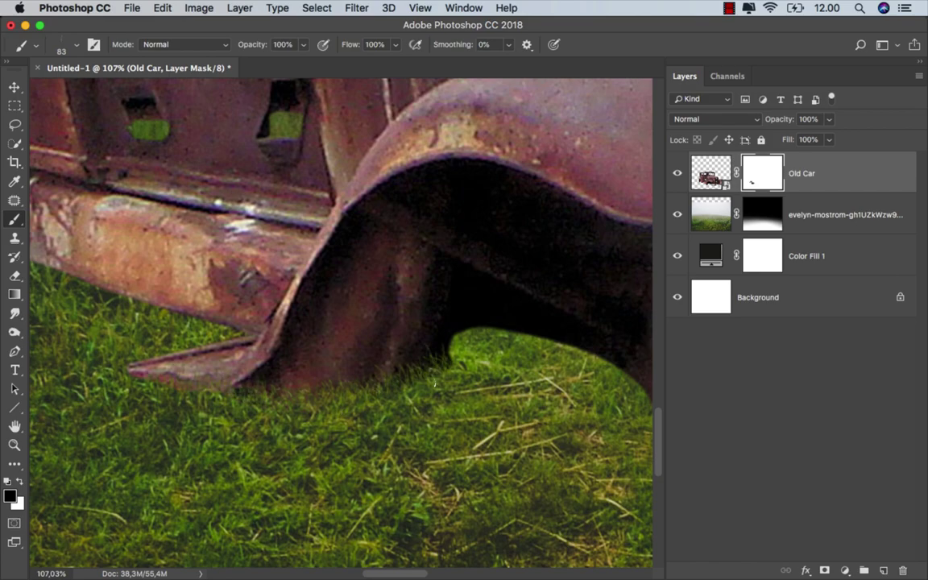
scroll(332, 420, down, 5)
scroll(331, 421, down, 2)
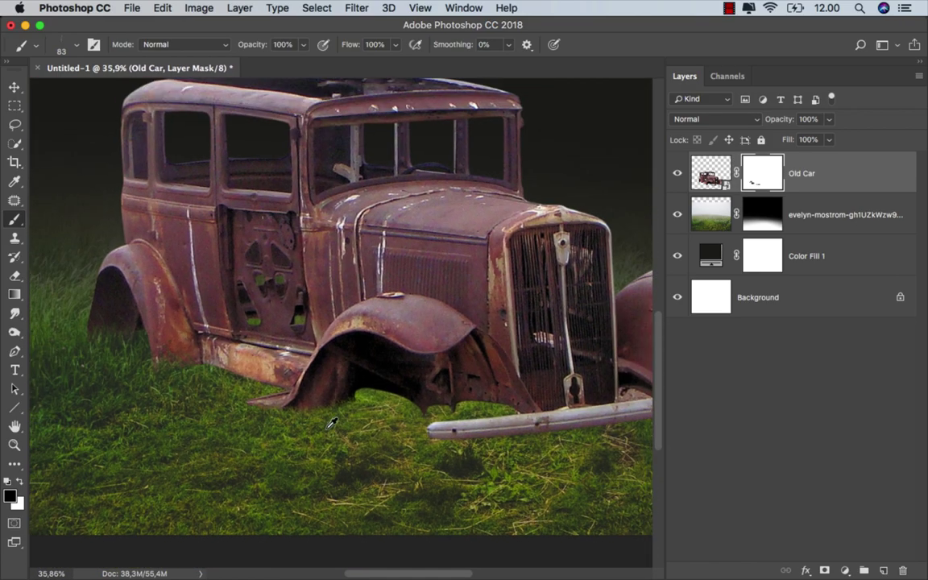
scroll(329, 424, down, 2)
scroll(325, 429, down, 2)
scroll(325, 429, down, 1)
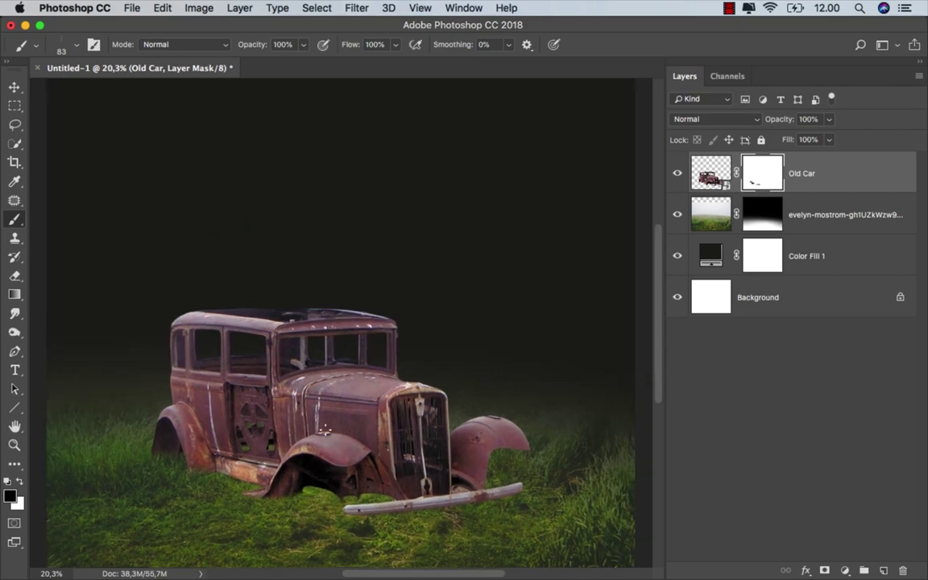
key(ctrl+2)
- Add a Selective Color layer clipped to Old Car: Neutrals Cyan +10, Magenta -13, Yellow +100, Black +30
key(v)
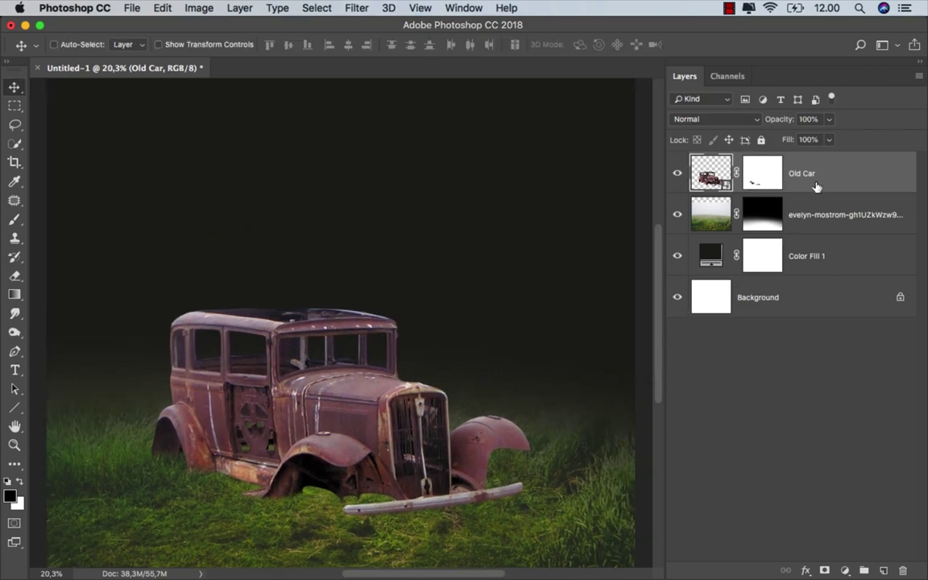
click(841, 568)
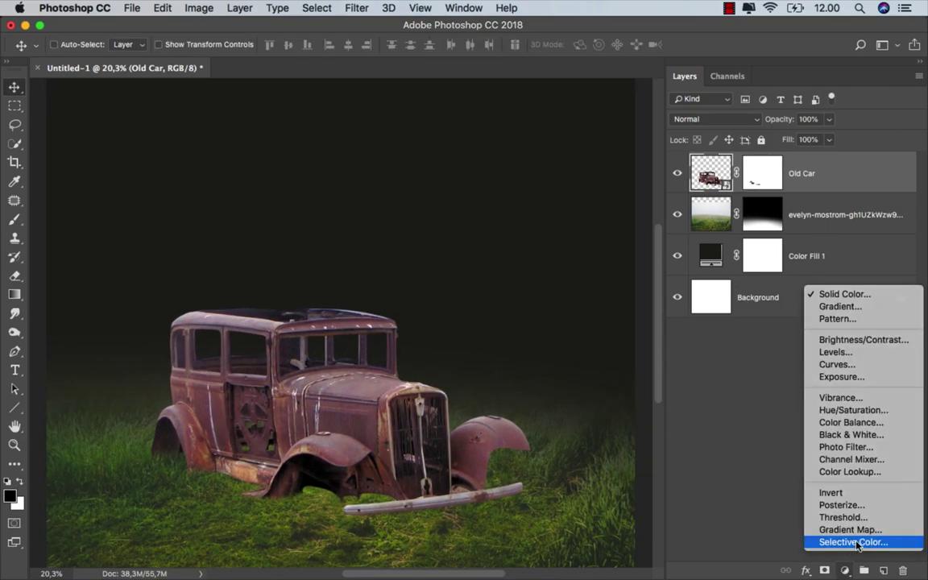
click(853, 542)
click(575, 485)
click(597, 335)
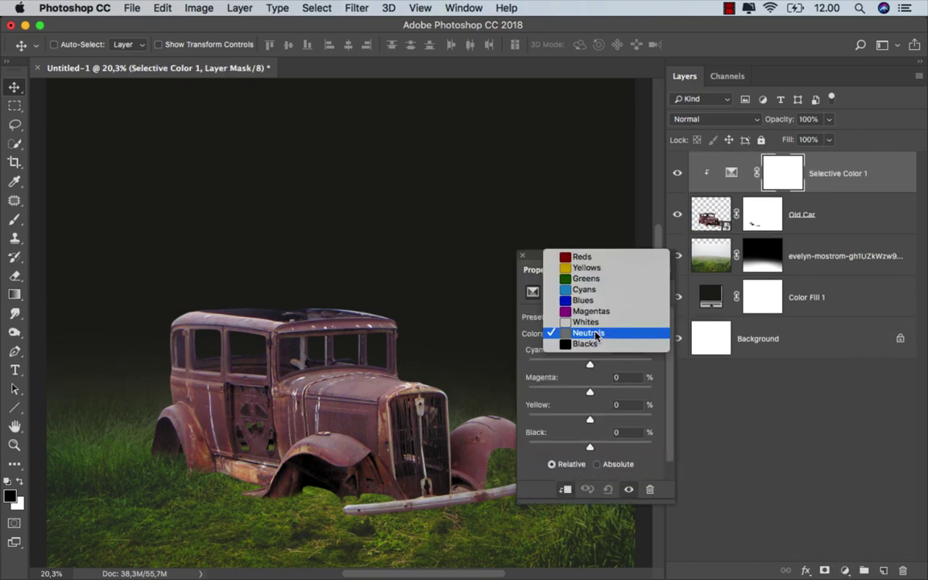
click(598, 333)
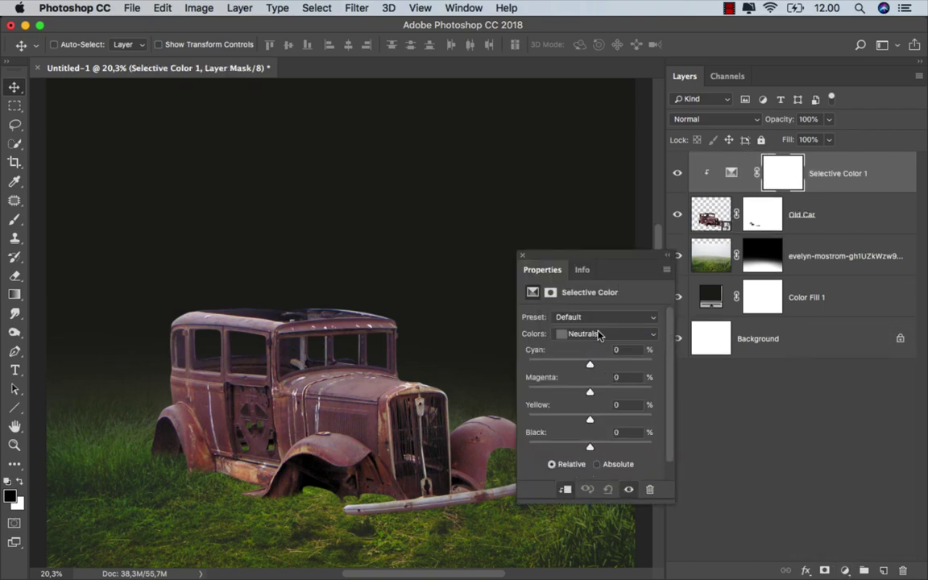
drag(591, 448, 608, 450)
drag(609, 450, 609, 451)
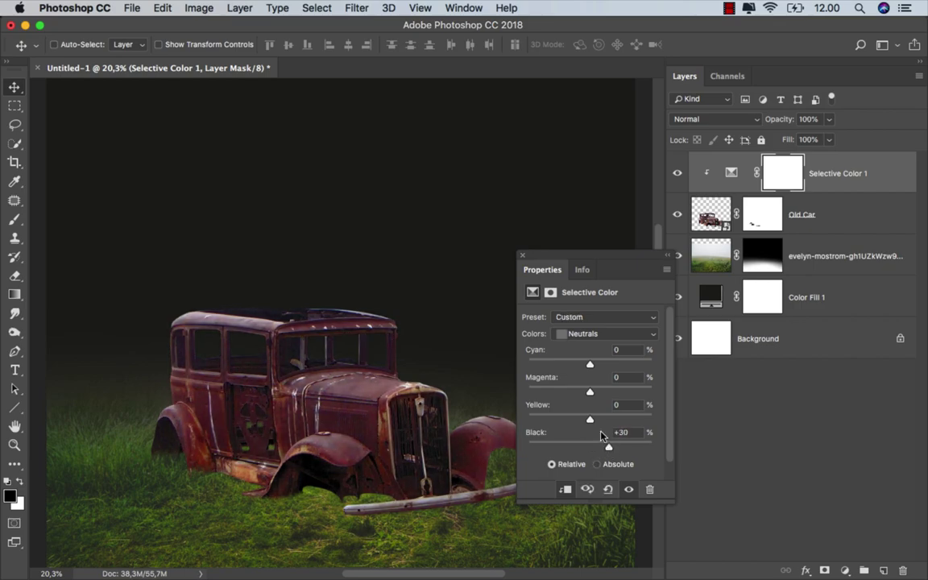
drag(594, 419, 649, 420)
drag(589, 392, 586, 393)
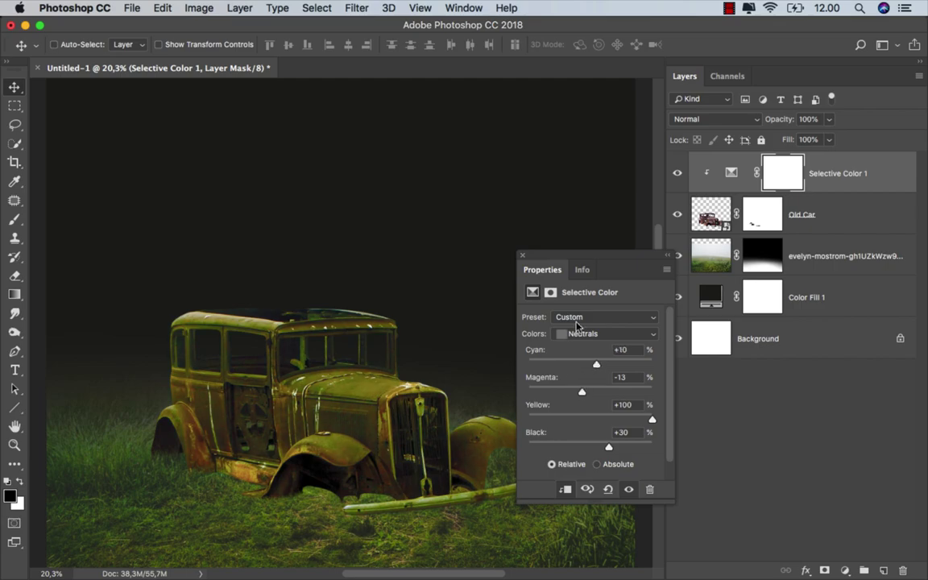
- Close Properties, toggle the adjustment to compare the car, and select the grass photo layer
click(522, 254)
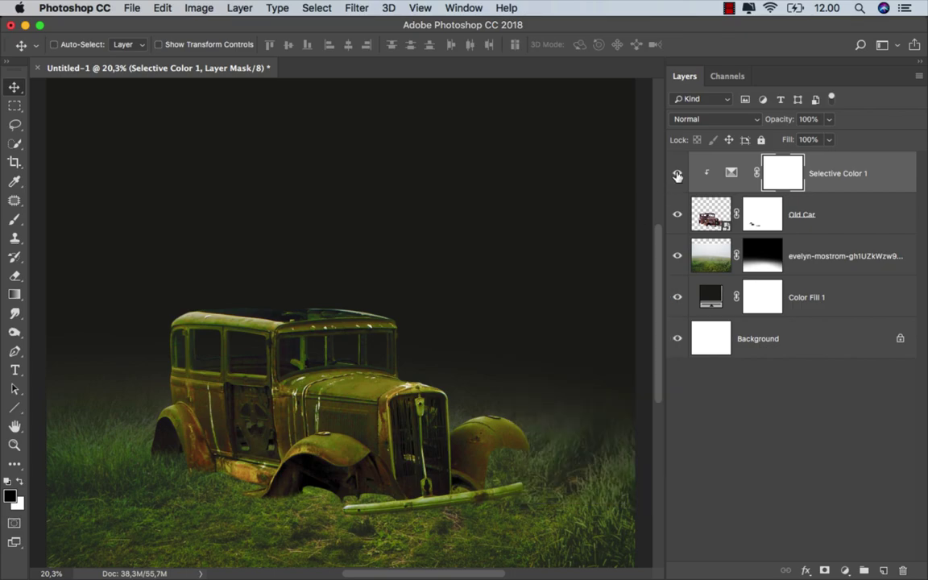
click(677, 175)
click(847, 186)
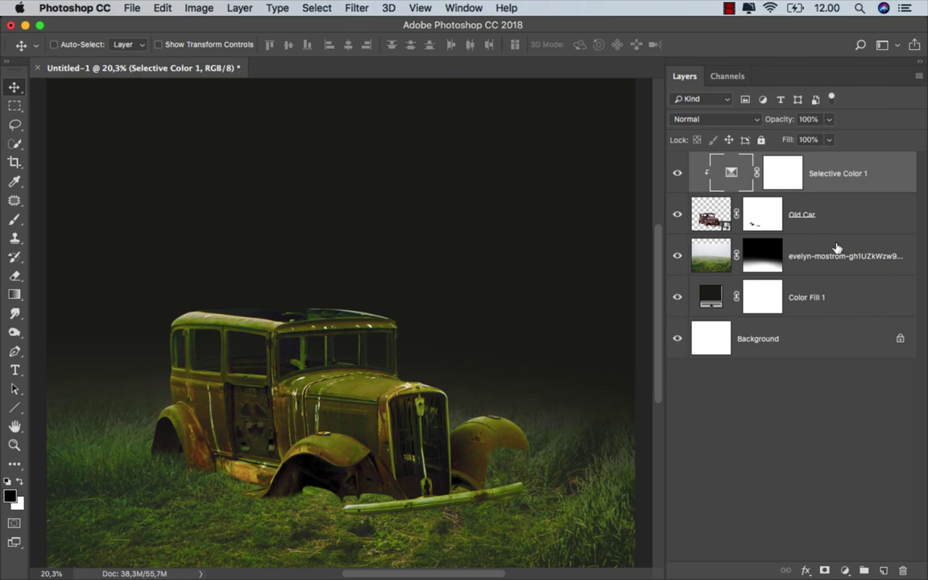
click(837, 247)
click(677, 256)
click(677, 256)
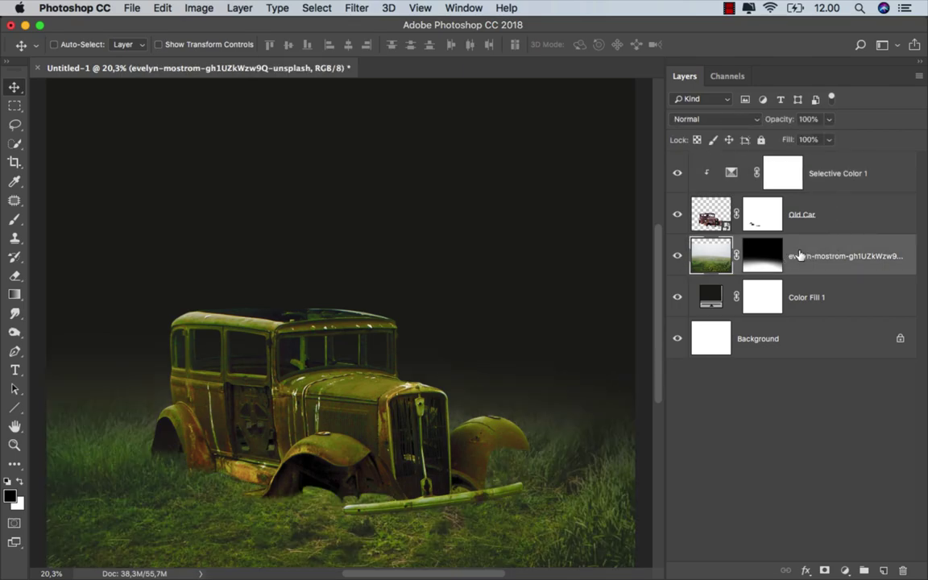
- Add a Selective Color layer clipped to the grass photo with Neutrals Cyan +5, Black +10
click(845, 569)
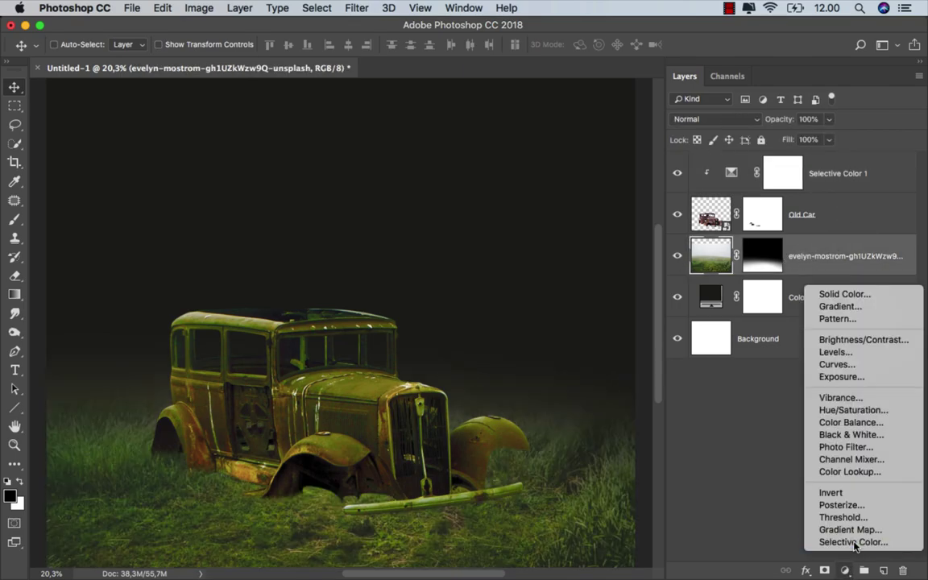
click(838, 543)
click(565, 489)
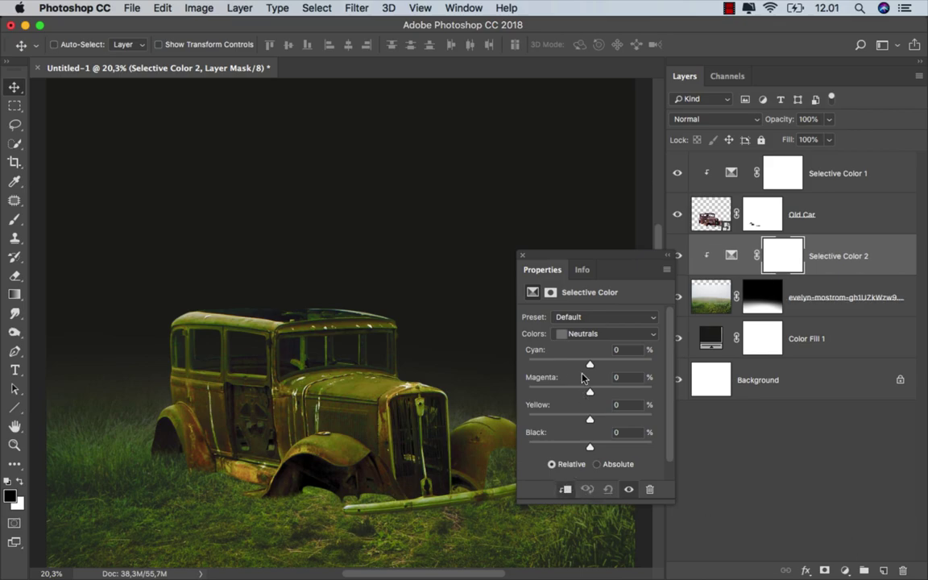
click(585, 337)
click(585, 333)
drag(594, 449, 597, 449)
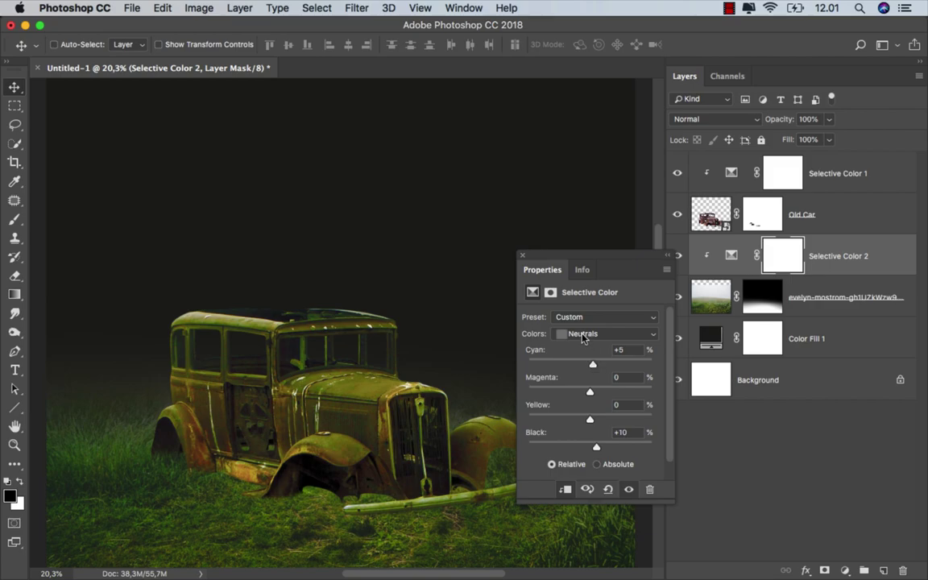
- Set its Yellows to Cyan -37, Black +20, then compare the grass before and after
click(587, 333)
click(585, 269)
drag(591, 445, 598, 447)
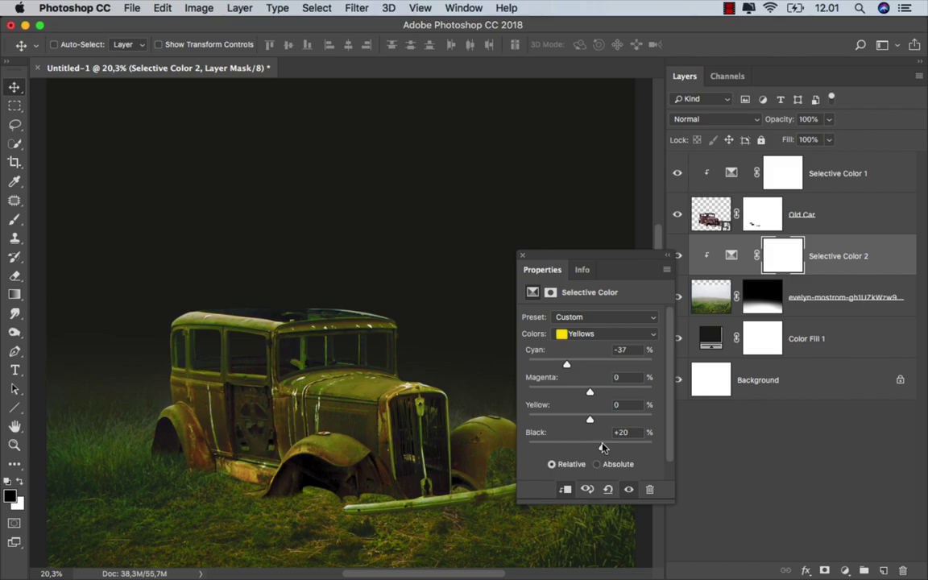
click(522, 255)
click(677, 256)
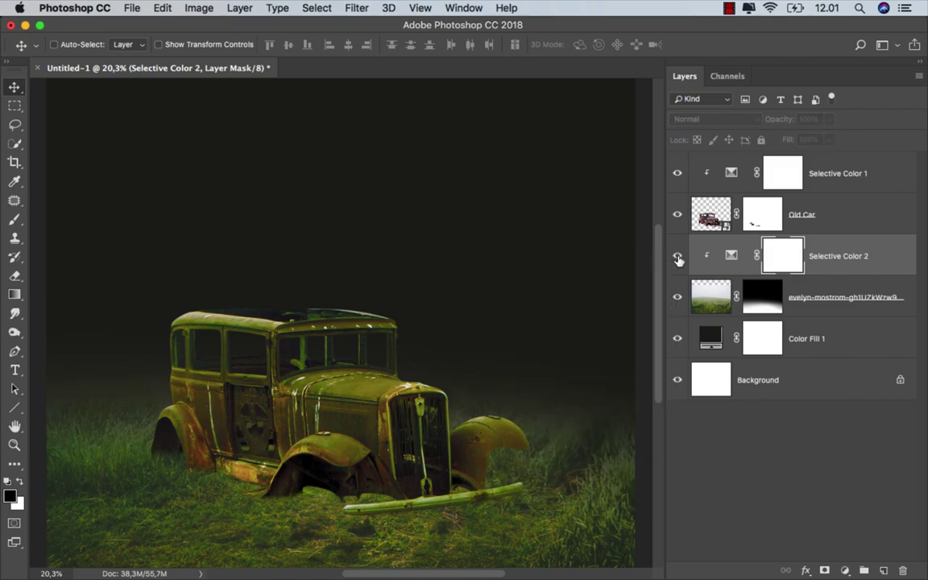
scroll(493, 337, down, 1)
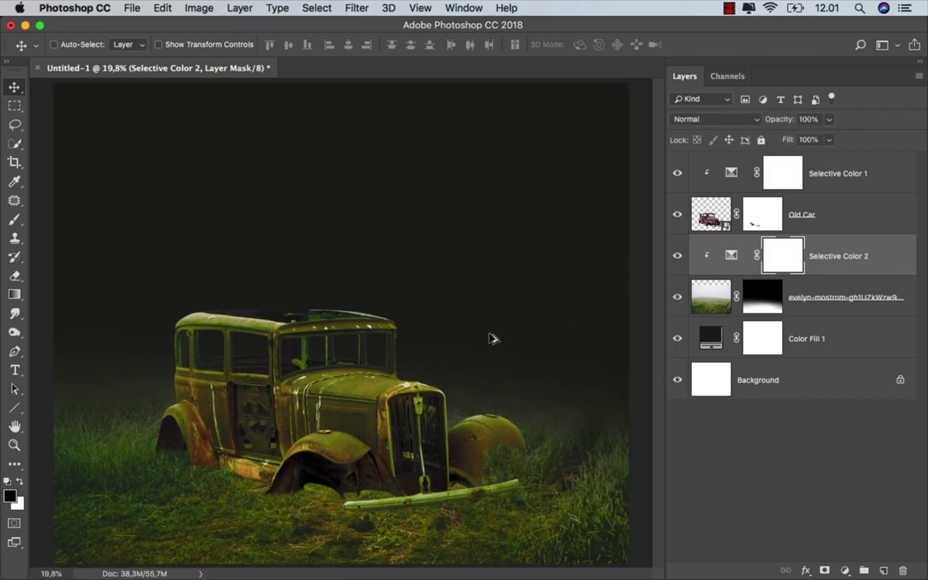
key(ctrl+2)
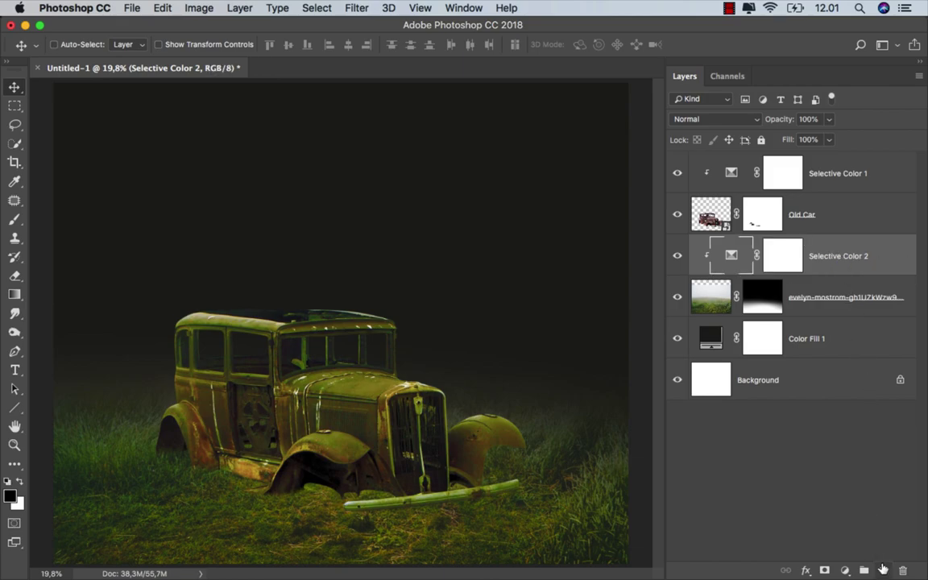
- Add a new layer clipped to the grass, named black, in Soft Light mode
key(ctrl+shift+alt+n)
right_click(786, 258)
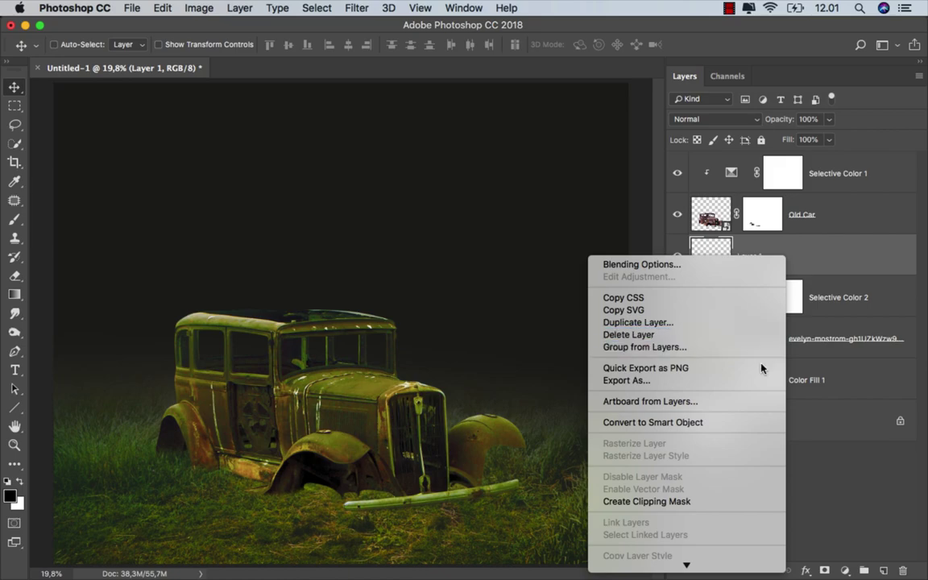
click(704, 501)
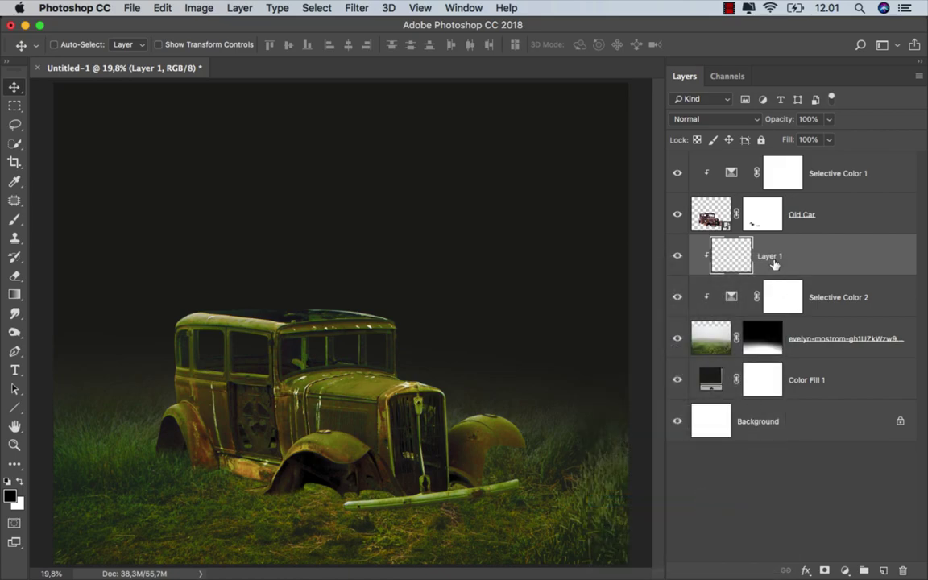
text(black)
key(Return)
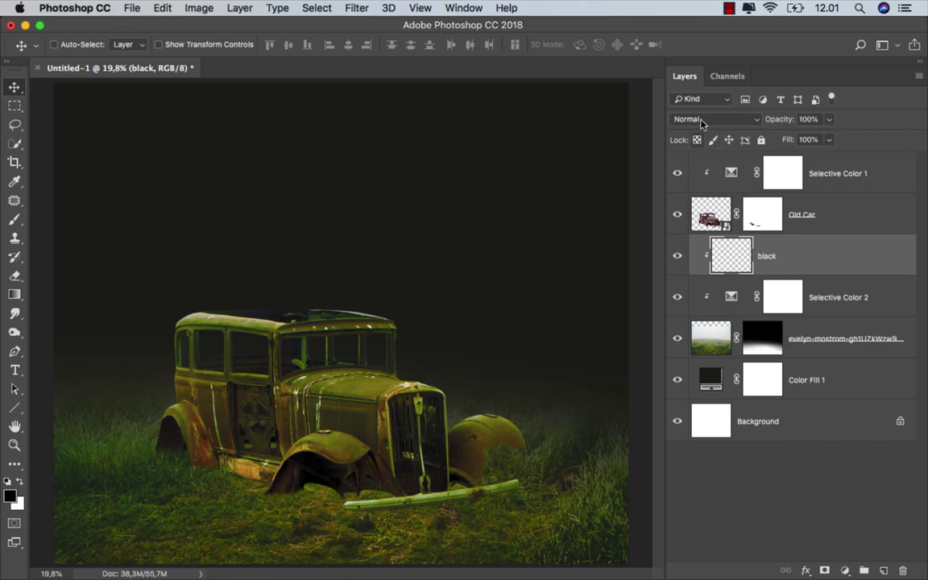
click(700, 119)
click(701, 286)
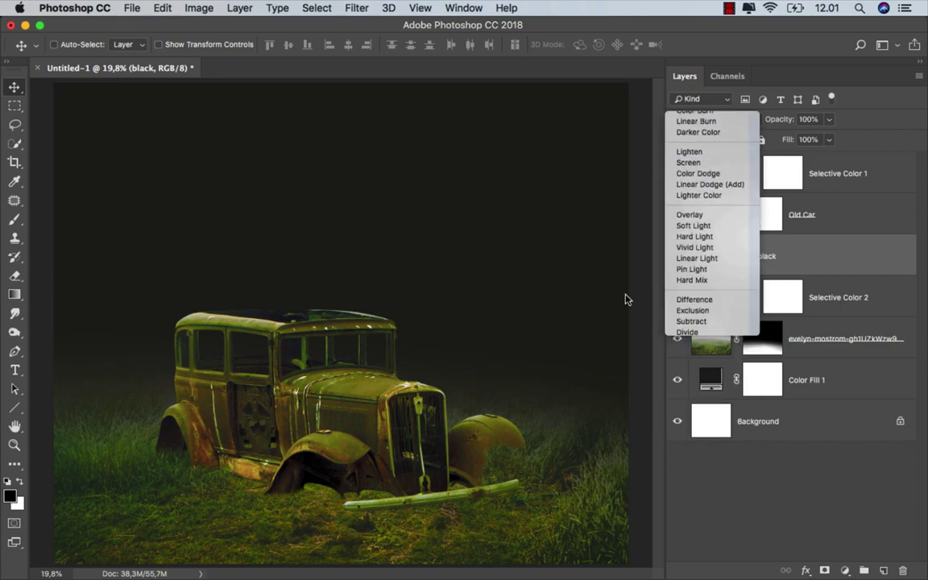
- Draw a black gradient rising from the bottom edge and lower the layer's fill to 54%
click(20, 295)
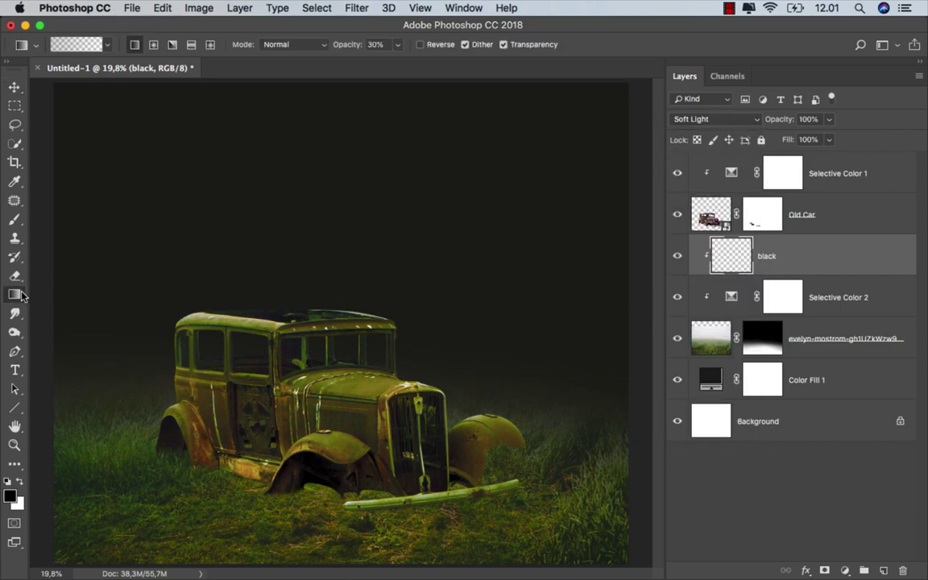
click(397, 46)
drag(435, 66, 450, 65)
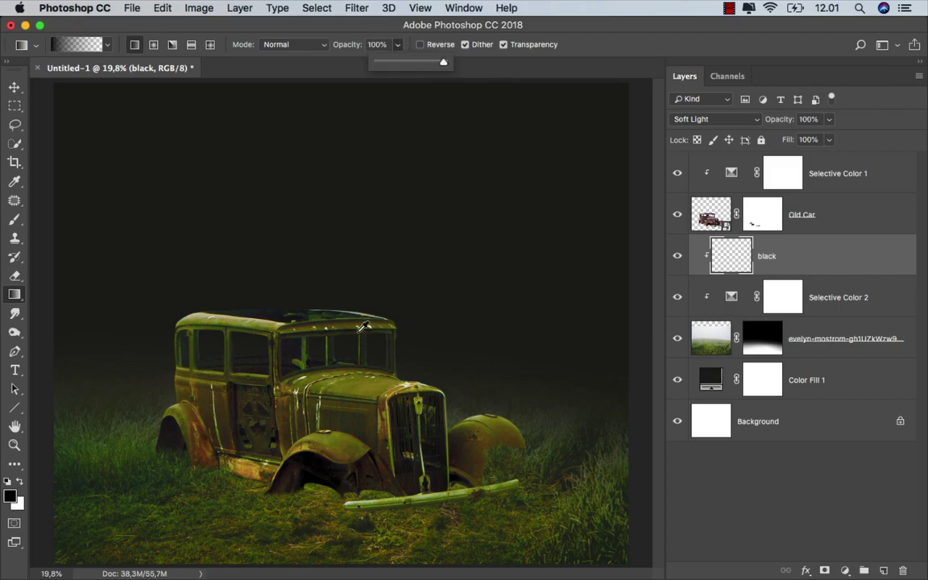
scroll(363, 325, down, 1)
click(326, 555)
drag(326, 555, 328, 486)
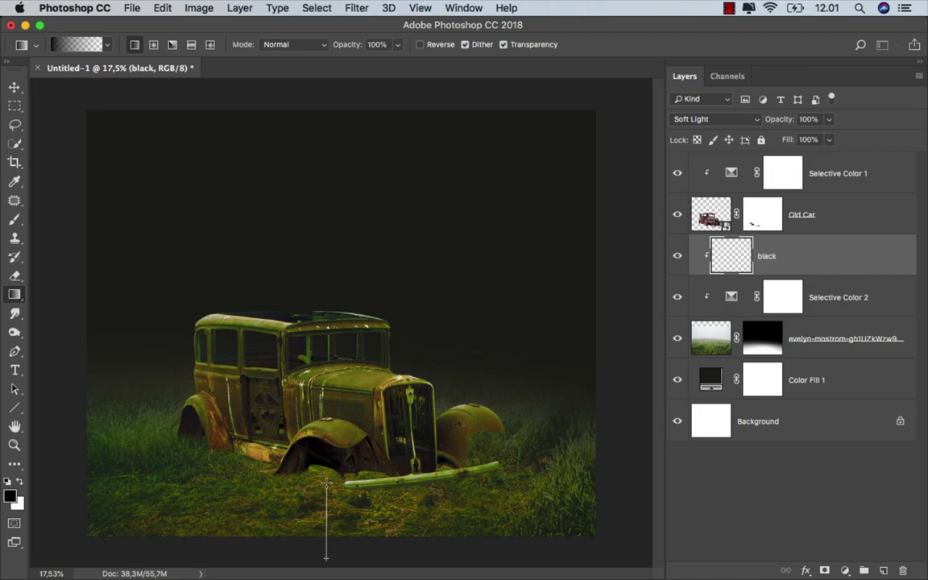
scroll(296, 430, up, 1)
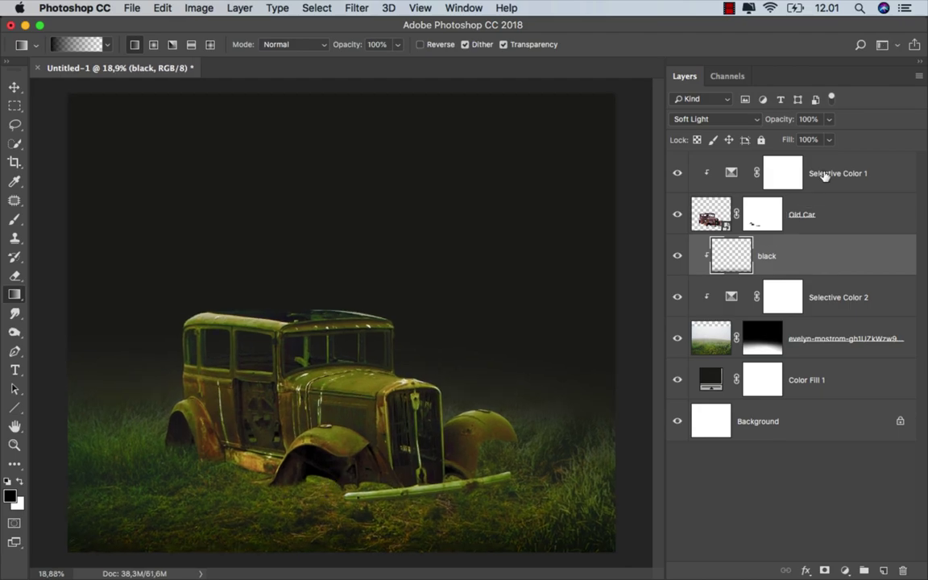
click(828, 140)
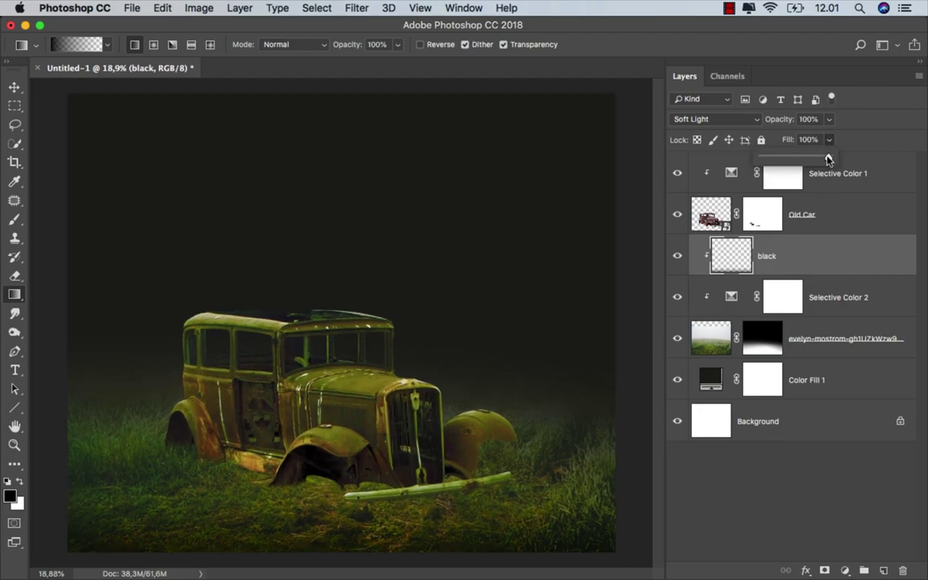
drag(828, 156, 797, 159)
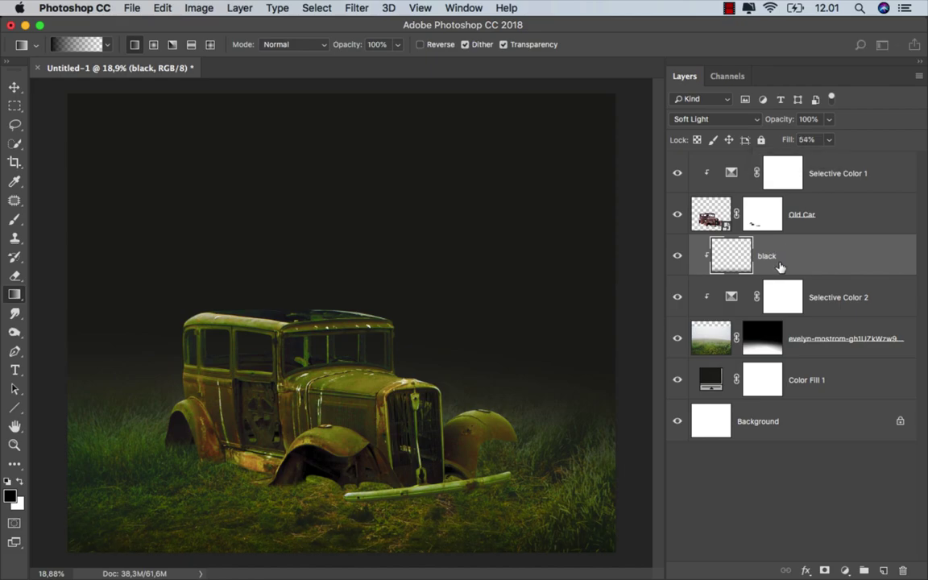
click(681, 260)
- Add a new layer named shadow in Multiply blend mode
key(v)
key(alt+shift+super+n)
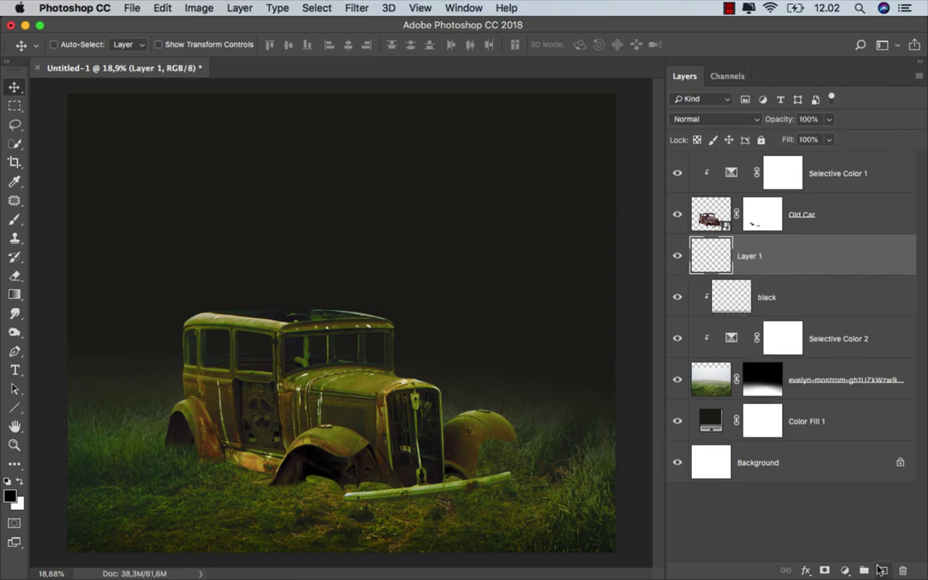
double_click(751, 256)
text(shado)
text(w)
key(Return)
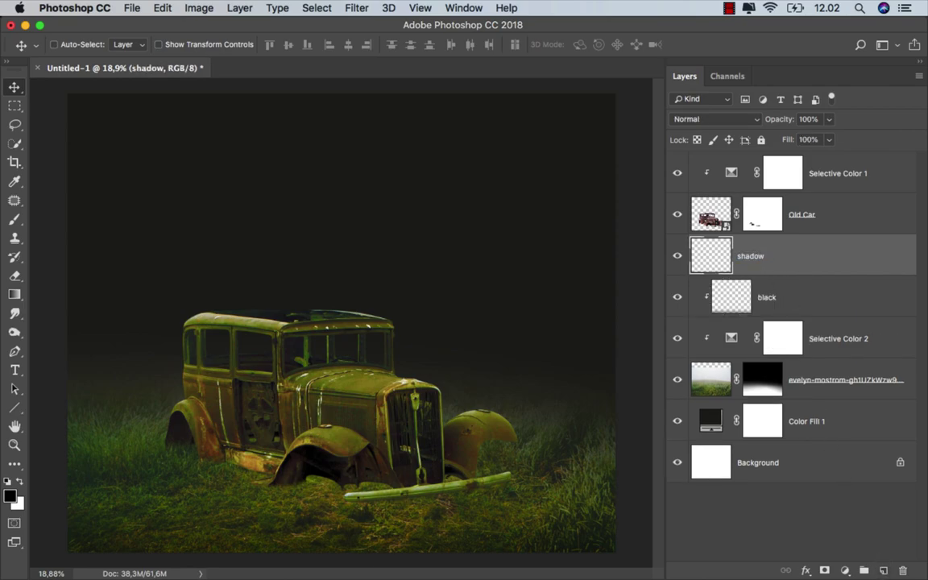
click(702, 121)
click(685, 150)
- Set up a soft round black brush with an elliptical tip at 17% opacity
click(32, 220)
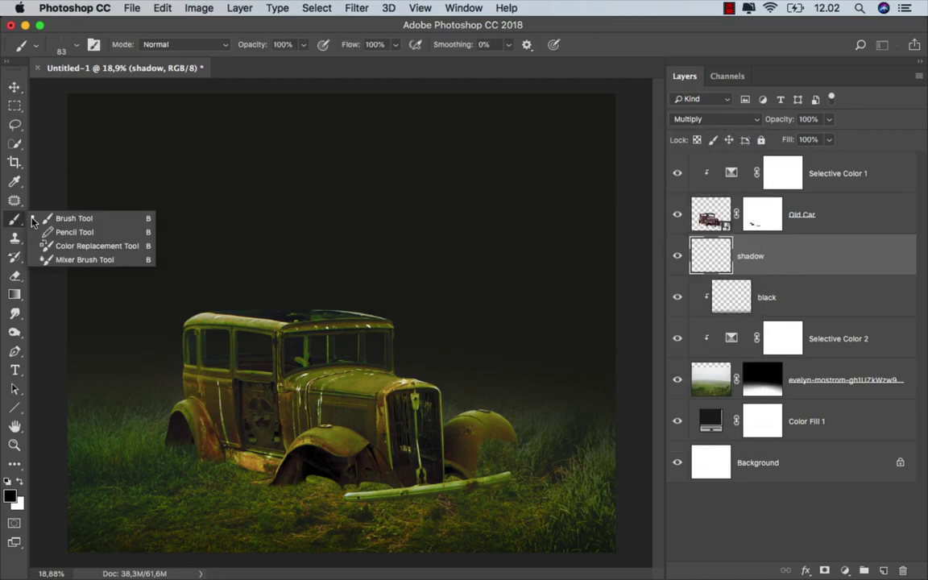
right_click(227, 251)
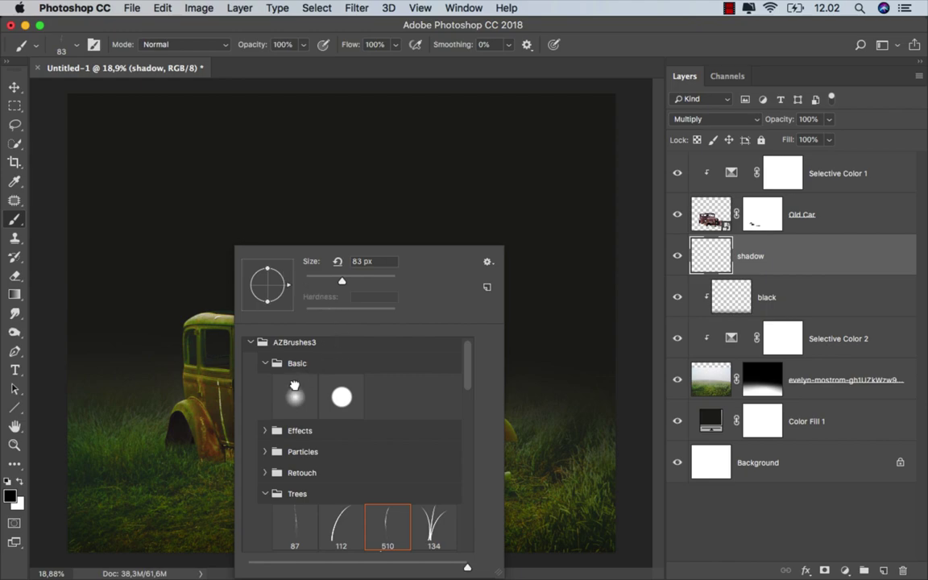
click(294, 385)
drag(268, 273, 270, 283)
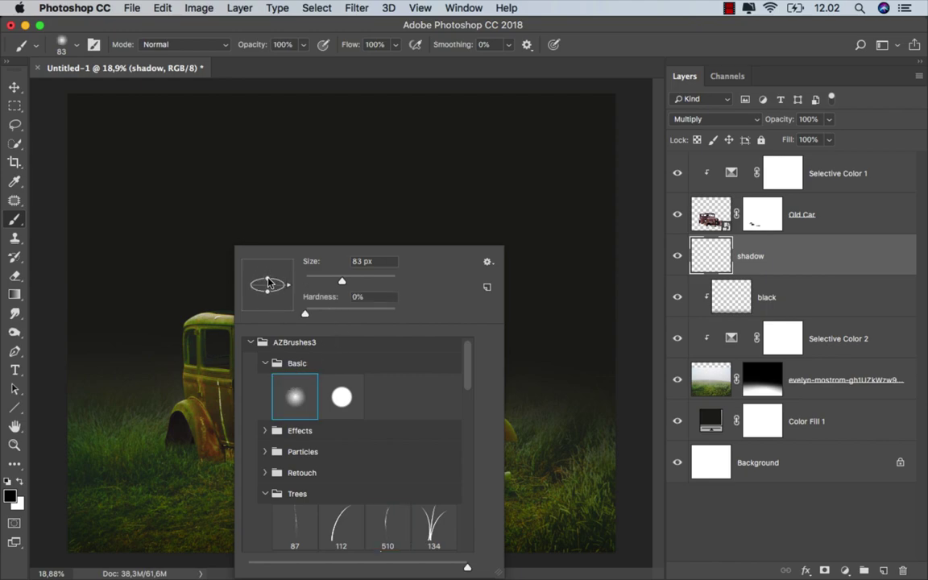
click(302, 45)
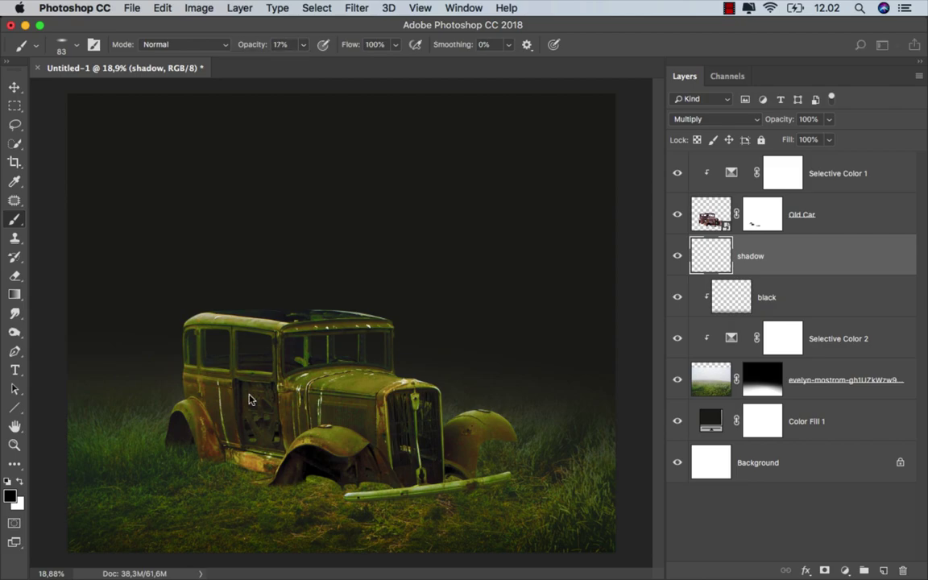
scroll(194, 443, up, 3)
scroll(194, 443, up, 2)
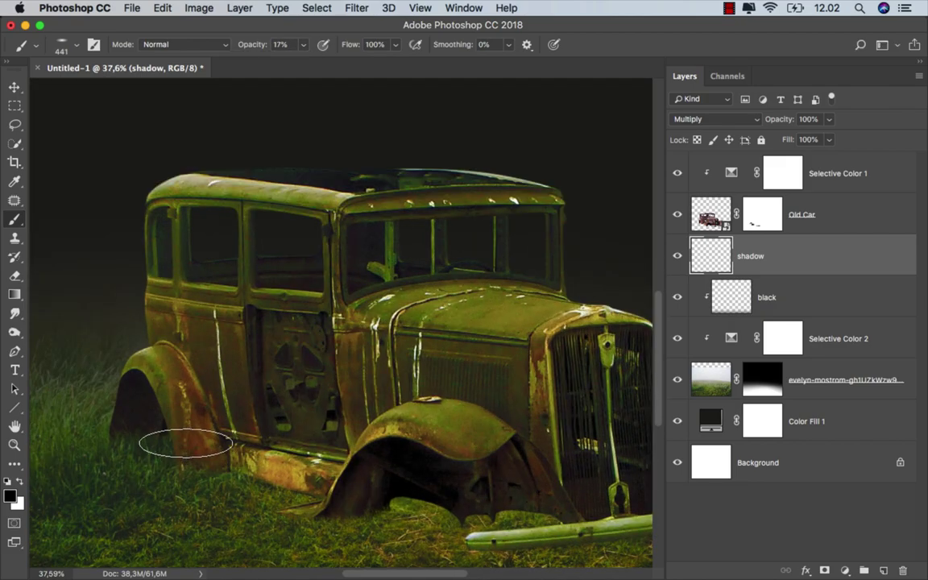
scroll(201, 439, left, 1)
- Paint soft shadows under the rear wheel arch, front fender and bumper
mouse_move(219, 427)
mouse_down()
mouse_move(200, 425)
mouse_move(218, 446)
mouse_move(373, 472)
mouse_move(343, 461)
mouse_move(281, 410)
mouse_up()
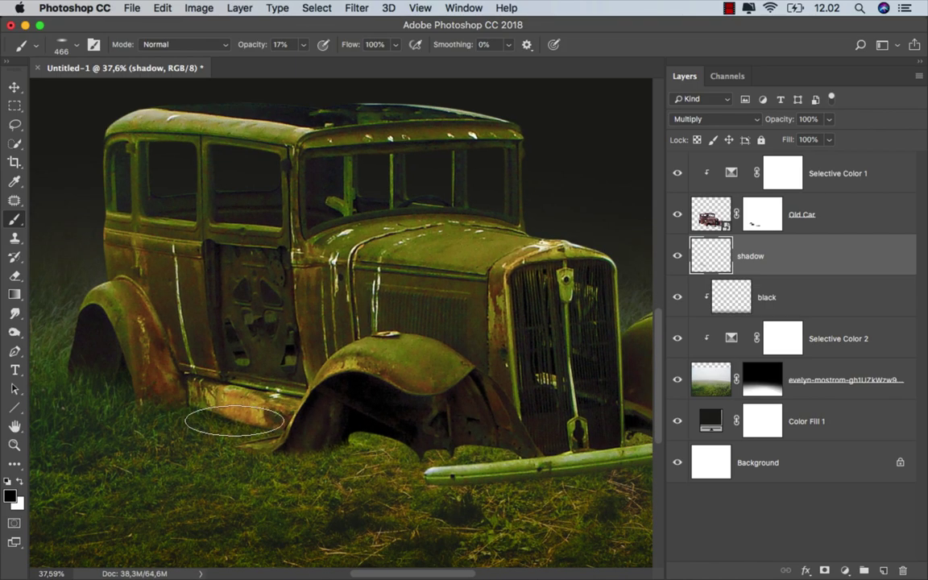
mouse_move(370, 441)
mouse_down()
mouse_move(389, 441)
mouse_move(363, 428)
mouse_move(367, 441)
mouse_move(419, 456)
mouse_up()
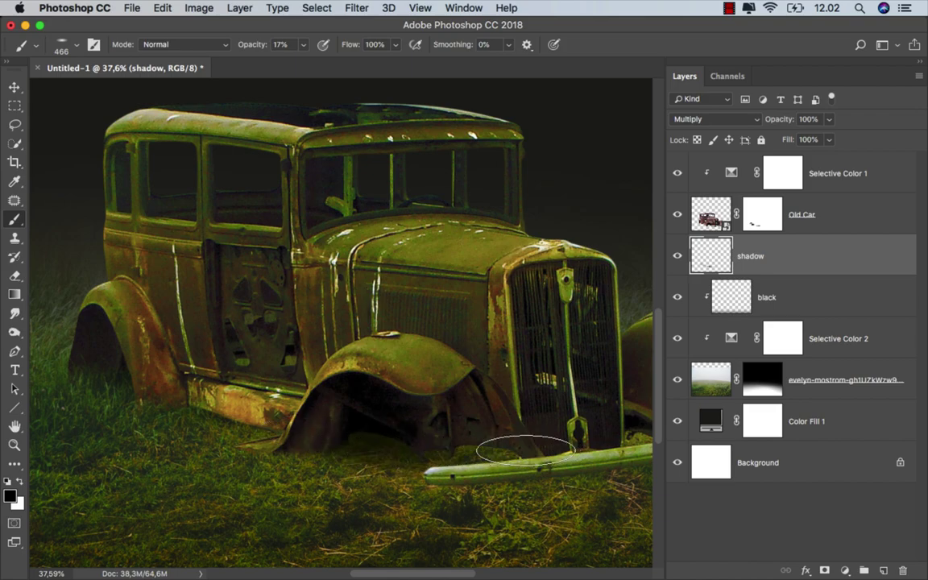
mouse_move(489, 452)
mouse_down()
mouse_move(445, 420)
mouse_move(221, 414)
mouse_move(366, 435)
mouse_move(393, 431)
mouse_move(316, 410)
mouse_move(439, 412)
mouse_move(477, 384)
mouse_move(503, 390)
mouse_move(303, 407)
mouse_up()
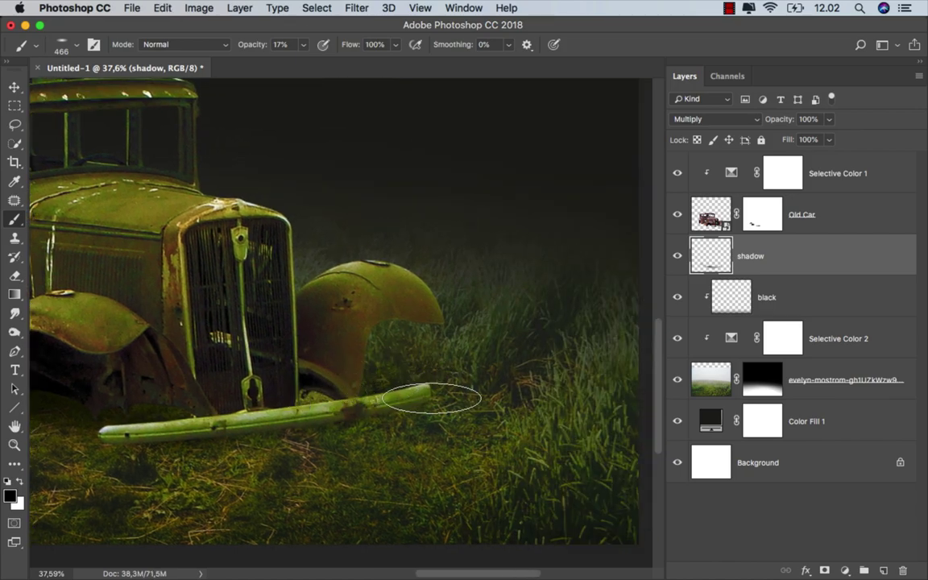
mouse_move(389, 399)
mouse_down()
mouse_move(363, 413)
mouse_move(120, 445)
mouse_move(373, 425)
mouse_up()
scroll(474, 411, down, 1)
scroll(473, 411, down, 2)
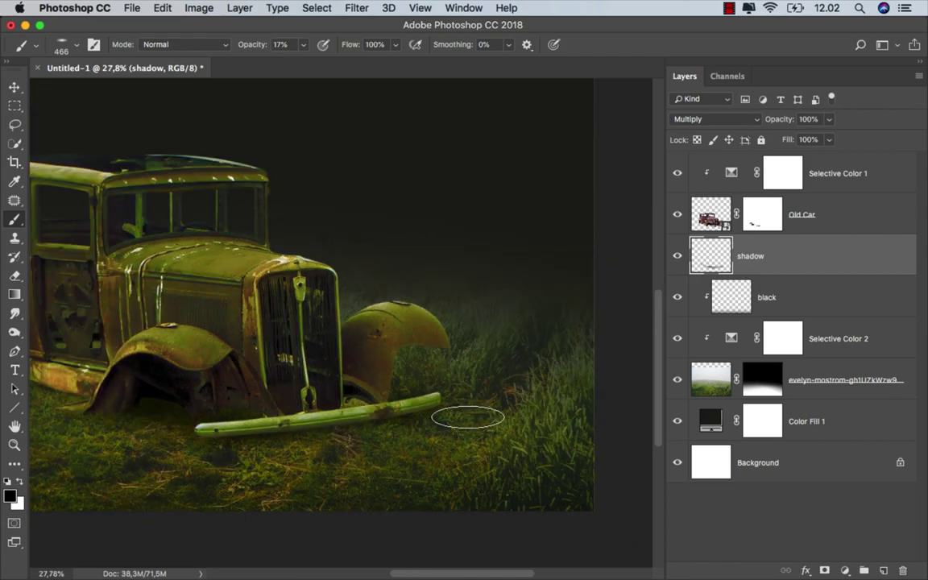
scroll(468, 416, down, 2)
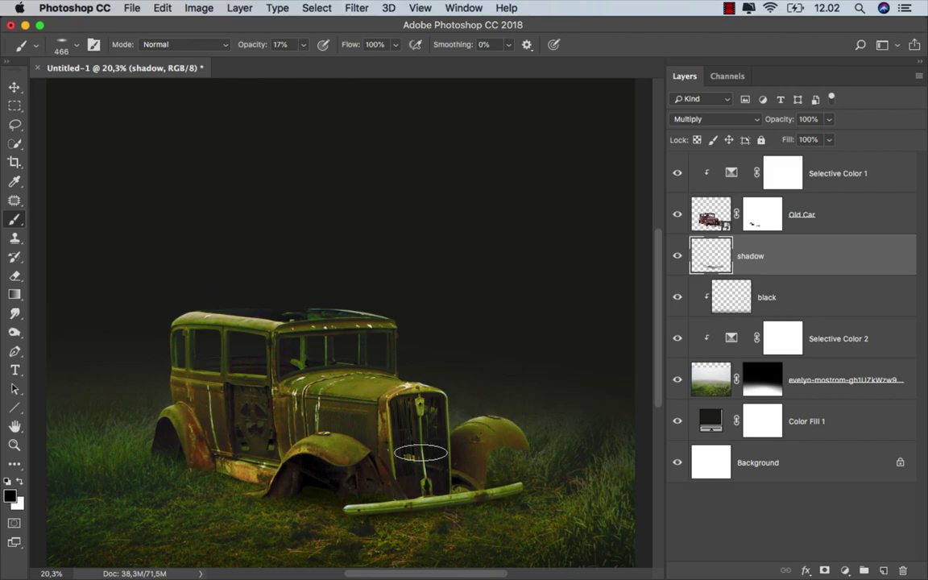
drag(300, 489, 414, 488)
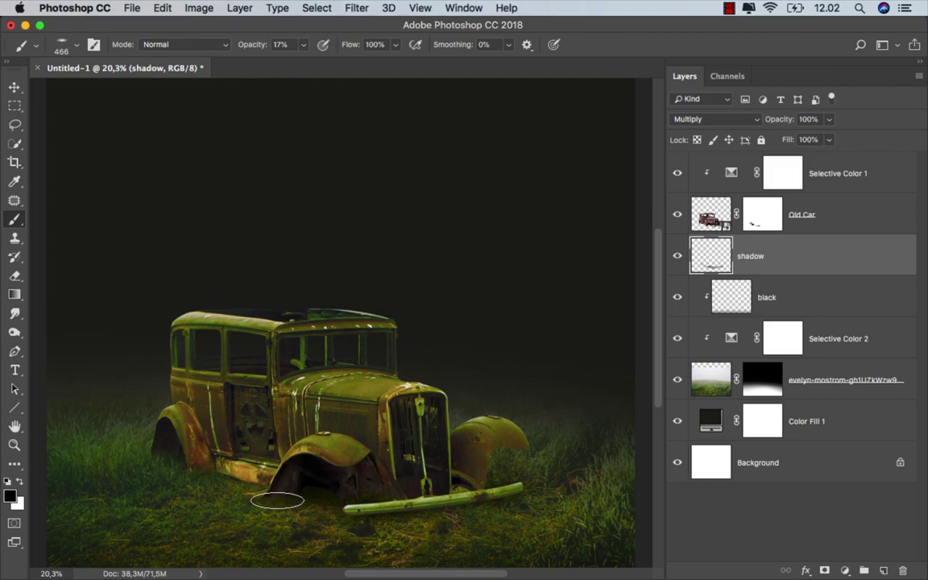
click(677, 256)
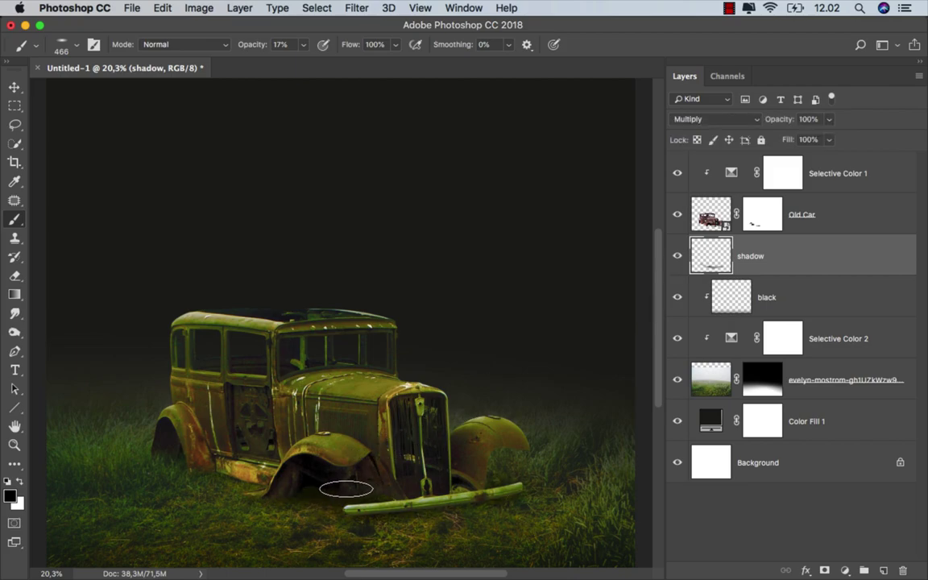
- Add a new layer above shadow named smoke
key(v)
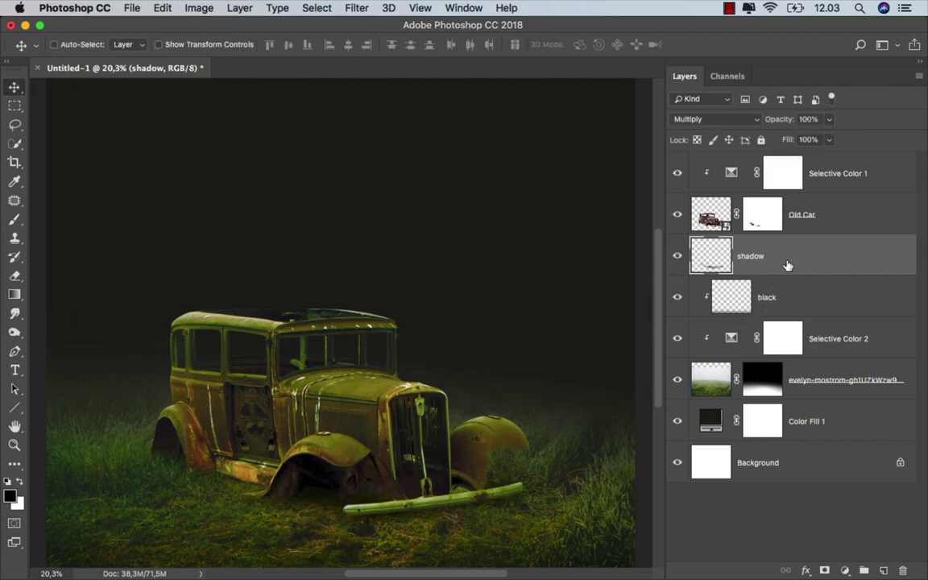
click(883, 570)
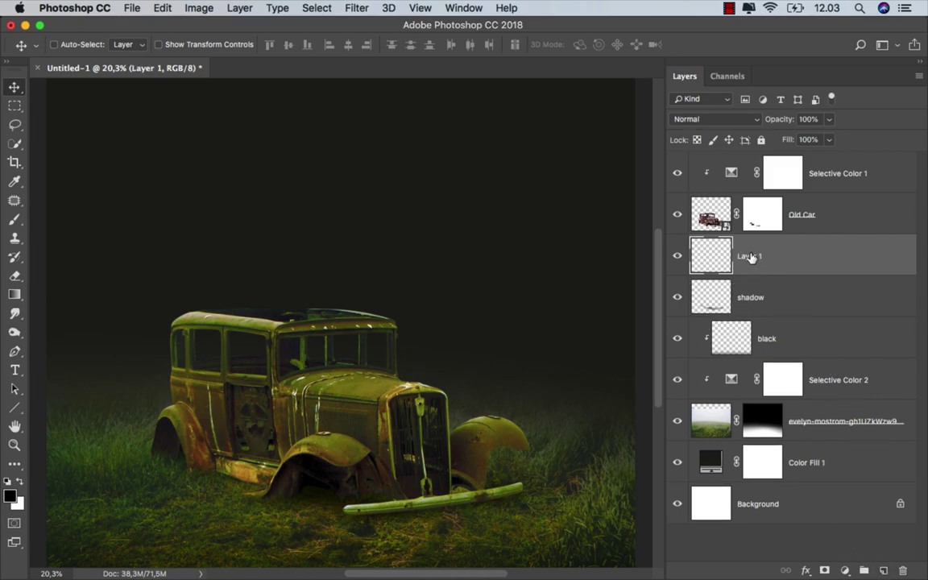
text(smoke)
key(Return)
- Choose the 1100 cloud brush from the Effects brush folder
click(15, 219)
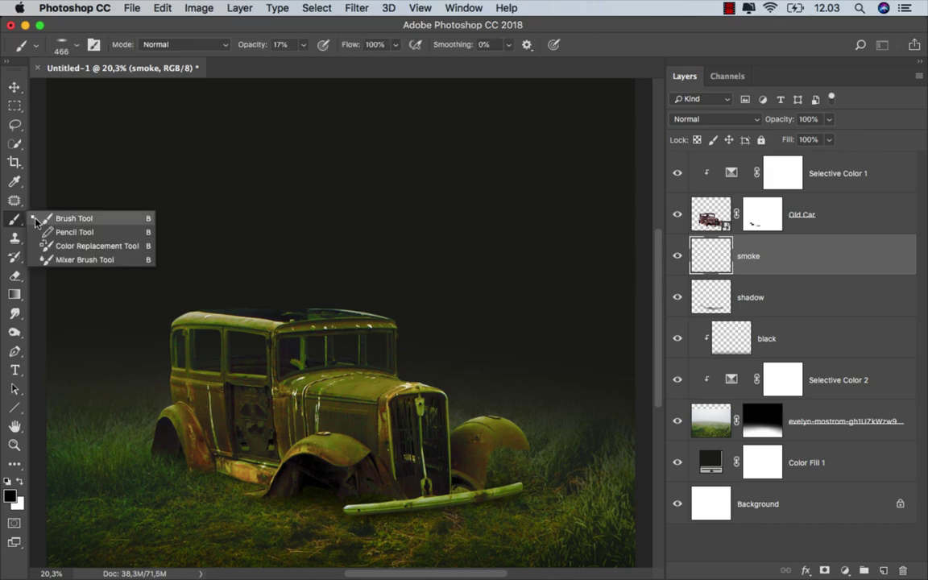
right_click(218, 215)
click(255, 409)
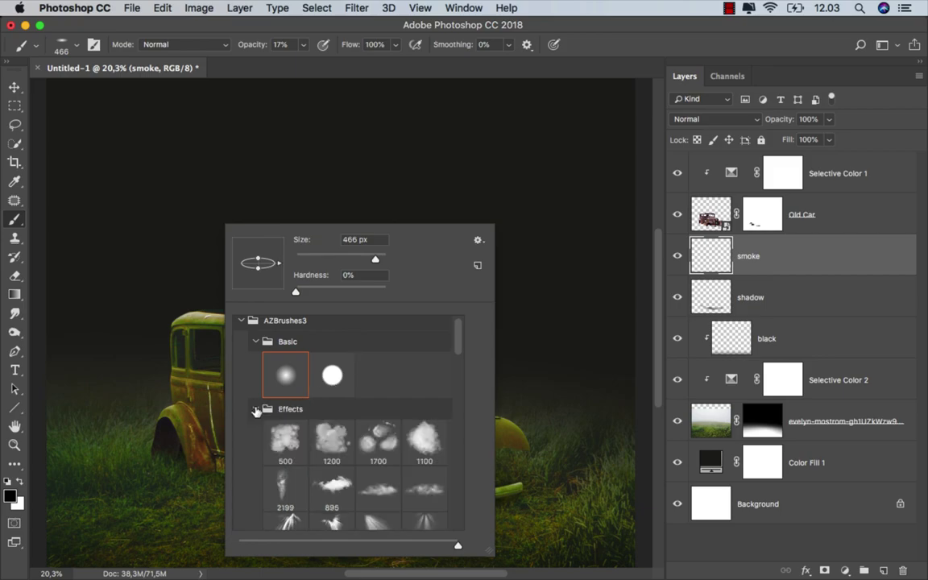
click(415, 438)
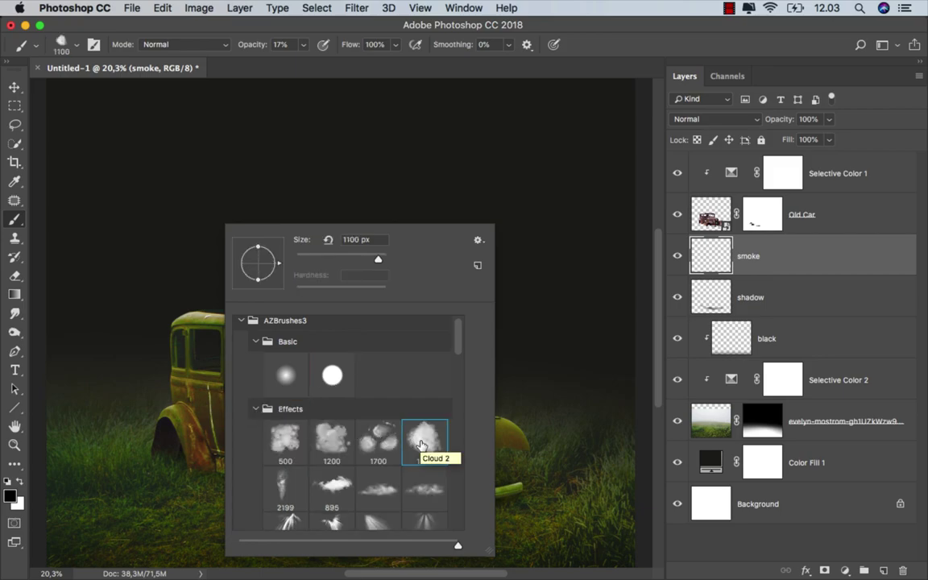
- Set the foreground colour to bright green 49df00
click(9, 494)
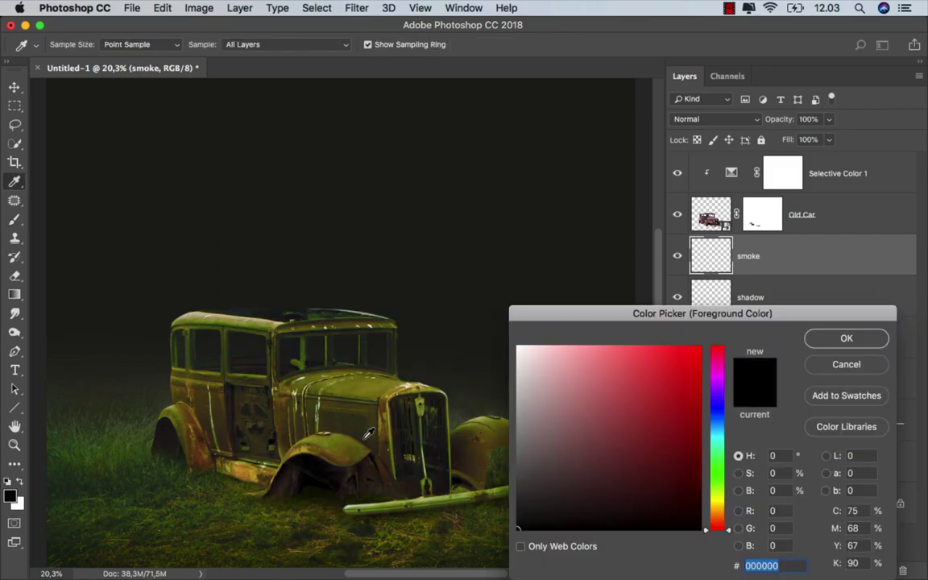
drag(653, 311, 640, 255)
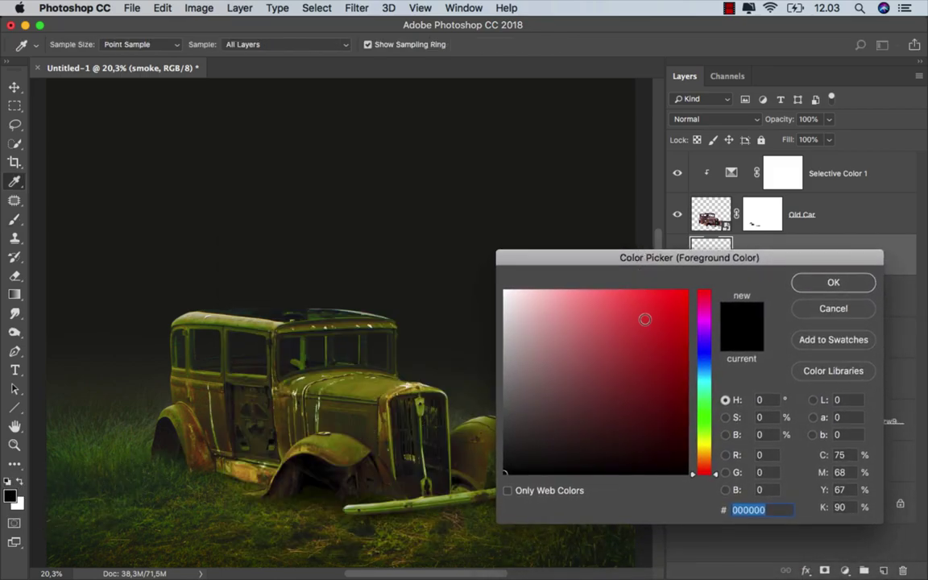
drag(644, 319, 715, 266)
drag(702, 435, 713, 424)
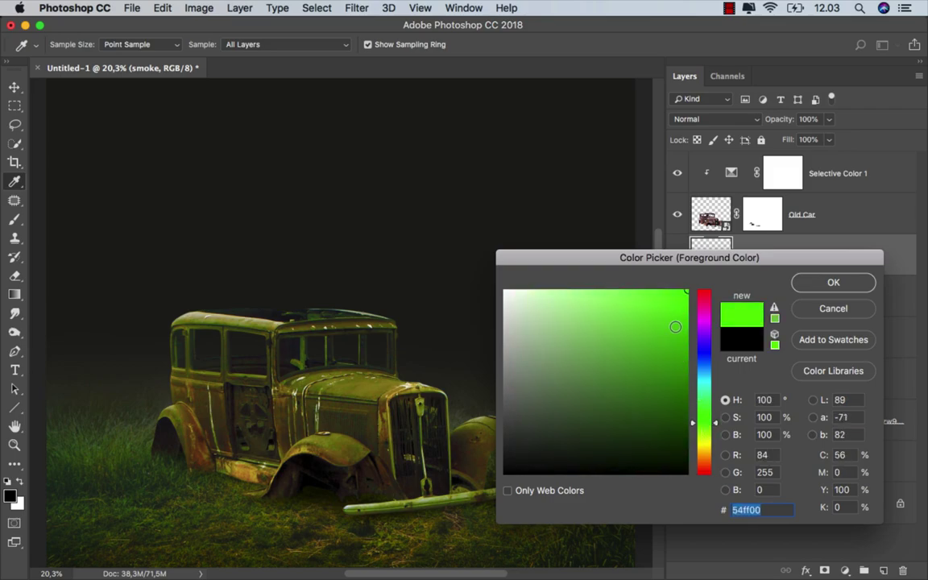
drag(675, 326, 690, 313)
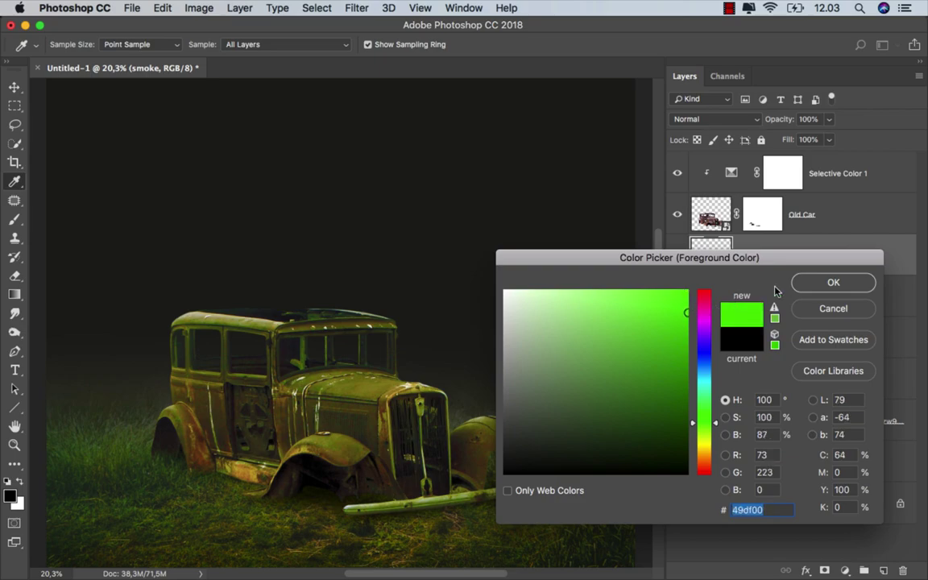
click(805, 284)
- Paint green cloud haze above the car and across the top with a 10% opacity brush of roughly 1700-2000 px
key(b)
click(302, 45)
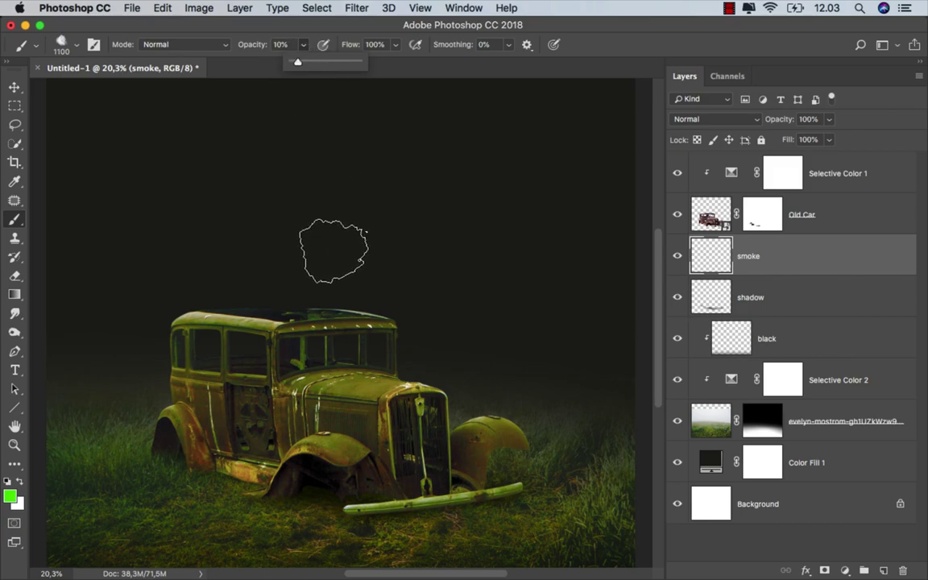
scroll(338, 285, down, 2)
scroll(367, 310, up, 1)
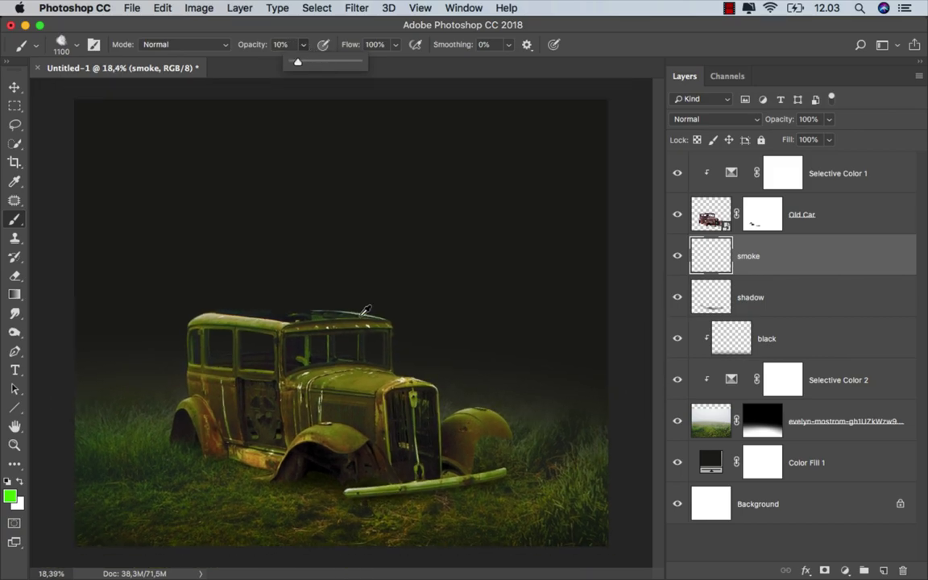
mouse_move(360, 318)
mouse_down()
mouse_move(397, 391)
mouse_move(385, 259)
mouse_move(451, 301)
mouse_move(369, 252)
mouse_move(269, 269)
mouse_move(235, 331)
mouse_move(156, 290)
mouse_move(252, 232)
mouse_move(279, 176)
mouse_move(368, 187)
mouse_move(501, 352)
mouse_move(321, 378)
mouse_move(150, 388)
mouse_move(259, 249)
mouse_up()
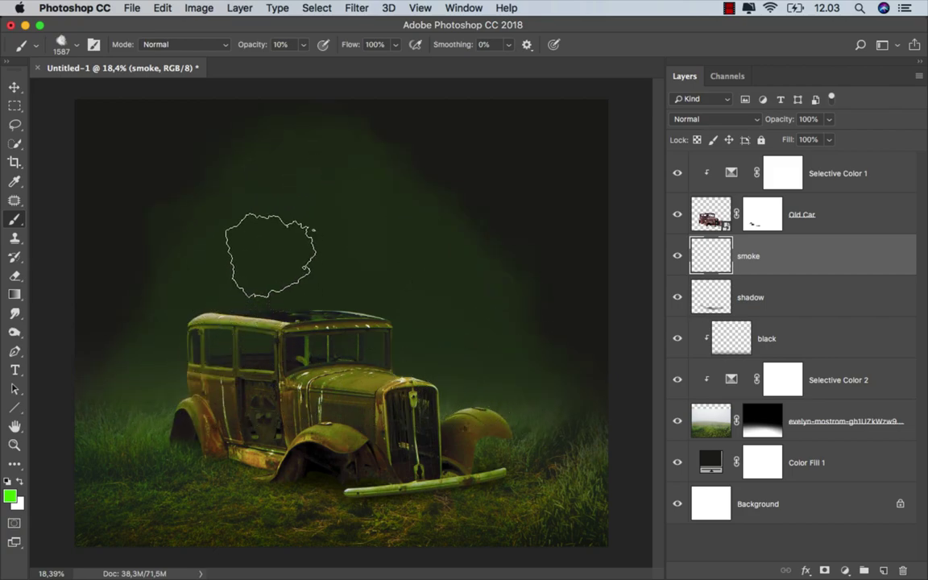
mouse_move(385, 322)
mouse_down()
mouse_move(476, 304)
mouse_move(352, 217)
mouse_move(270, 181)
mouse_move(277, 181)
mouse_up()
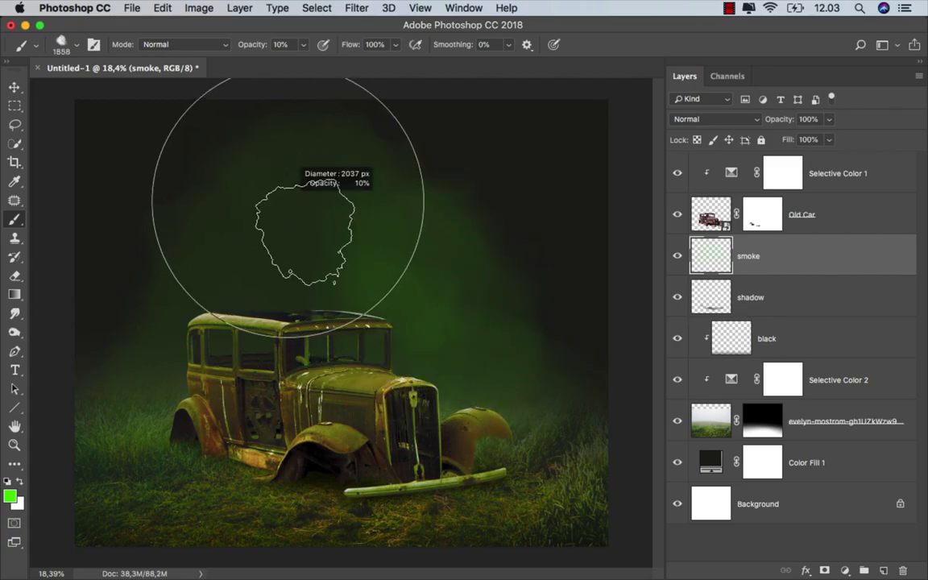
mouse_move(250, 217)
mouse_down()
mouse_move(248, 301)
mouse_move(209, 367)
mouse_move(198, 322)
mouse_up()
mouse_move(207, 279)
mouse_down()
mouse_move(233, 280)
mouse_move(149, 294)
mouse_move(198, 202)
mouse_move(270, 181)
mouse_move(383, 234)
mouse_move(306, 291)
mouse_move(500, 394)
mouse_move(322, 157)
mouse_move(326, 179)
mouse_move(186, 153)
mouse_move(393, 196)
mouse_move(440, 192)
mouse_move(415, 171)
mouse_move(397, 291)
mouse_move(245, 316)
mouse_up()
drag(240, 358, 197, 245)
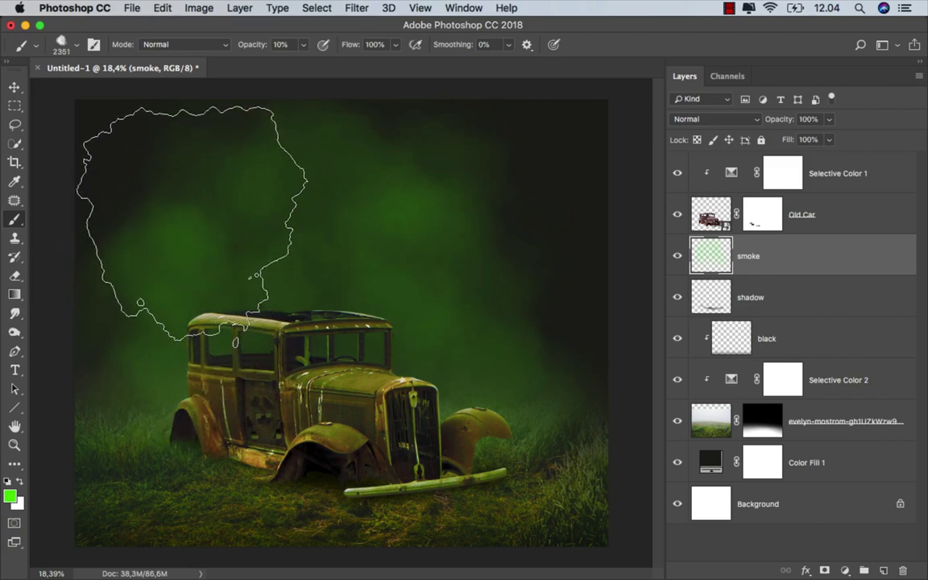
mouse_move(234, 201)
mouse_down()
mouse_move(300, 218)
mouse_move(342, 182)
mouse_move(306, 205)
mouse_move(315, 290)
mouse_move(200, 141)
mouse_up()
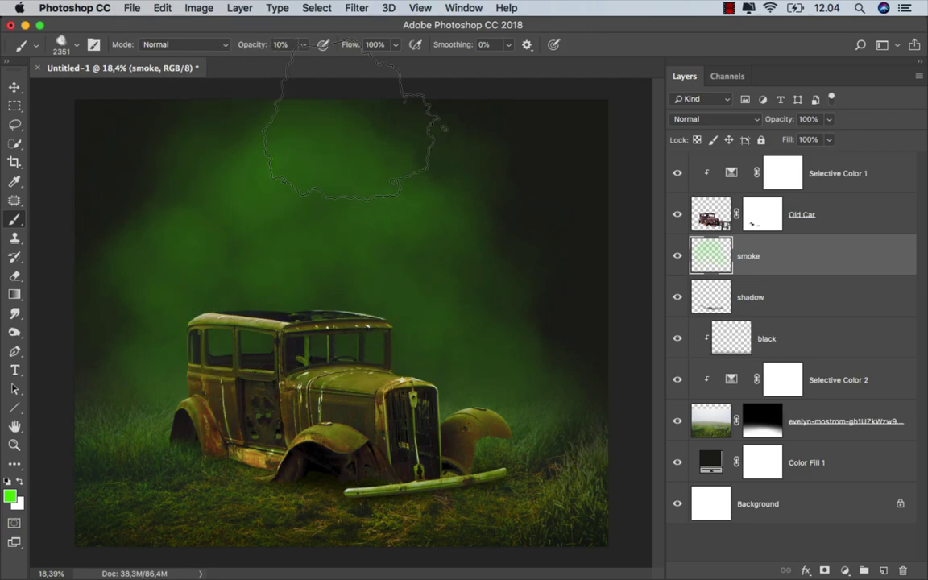
- Lower the smoke layer's fill to 74% and compare with the layer toggled
click(13, 88)
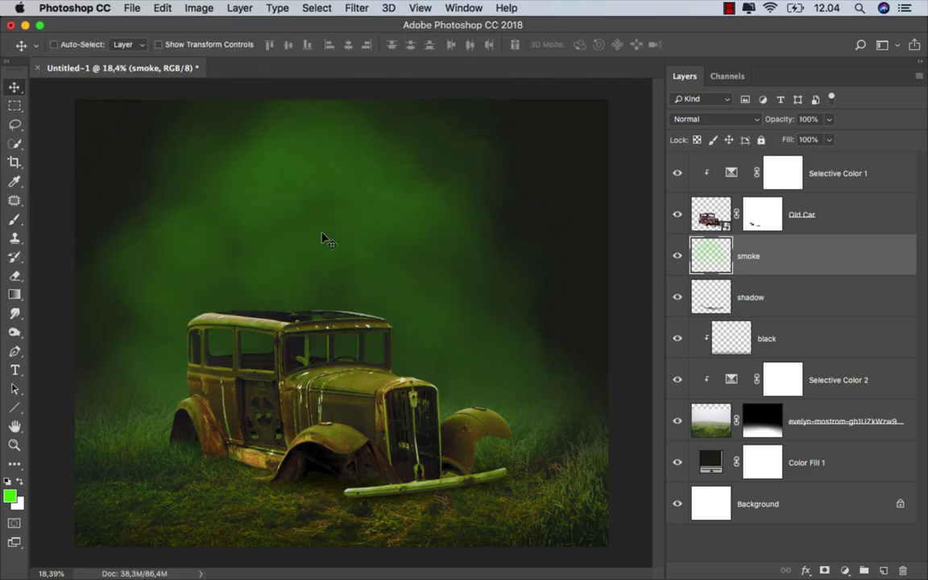
click(677, 255)
click(830, 140)
drag(826, 155, 811, 160)
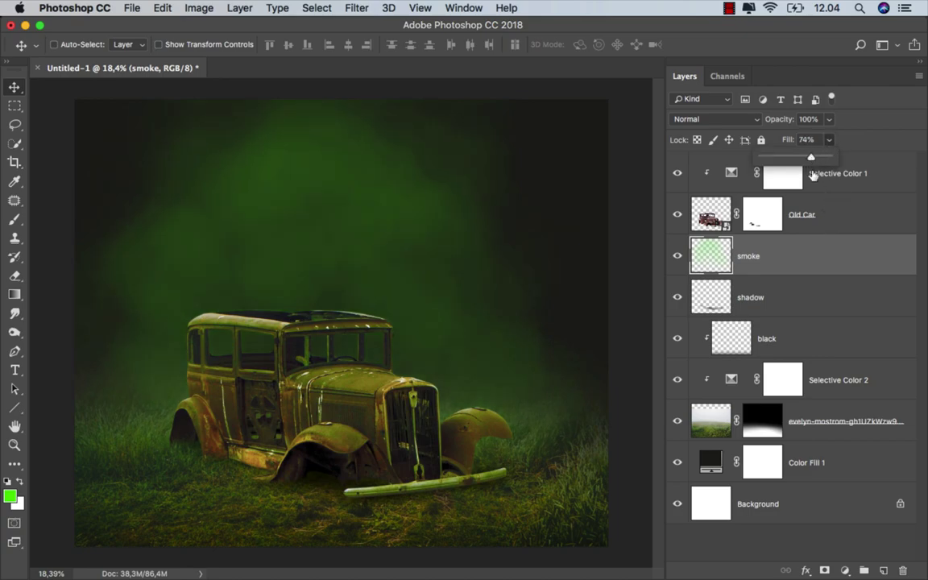
click(813, 262)
click(677, 258)
click(676, 258)
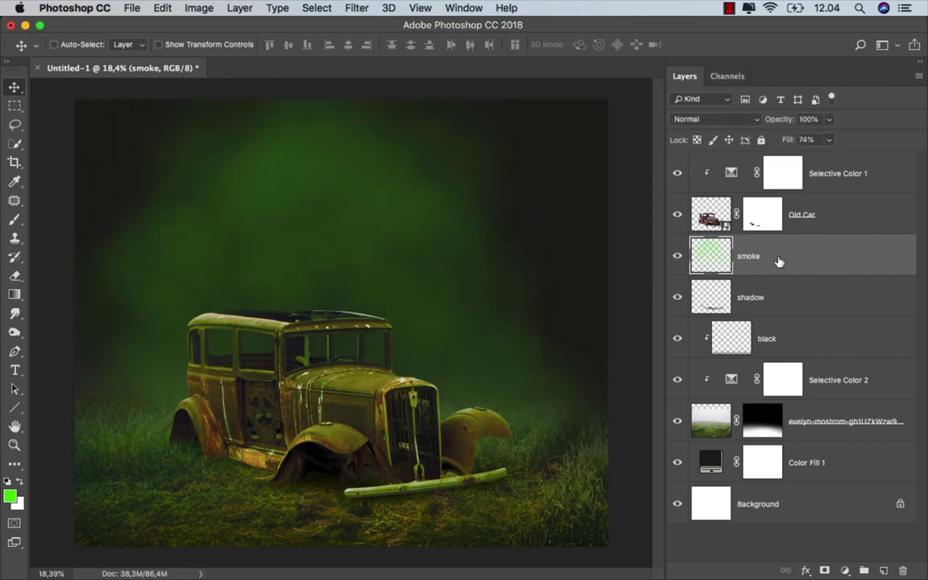
- Add a clipped Hue/Saturation adjustment colorizing the car green, Saturation 100, Hue about 111
click(829, 179)
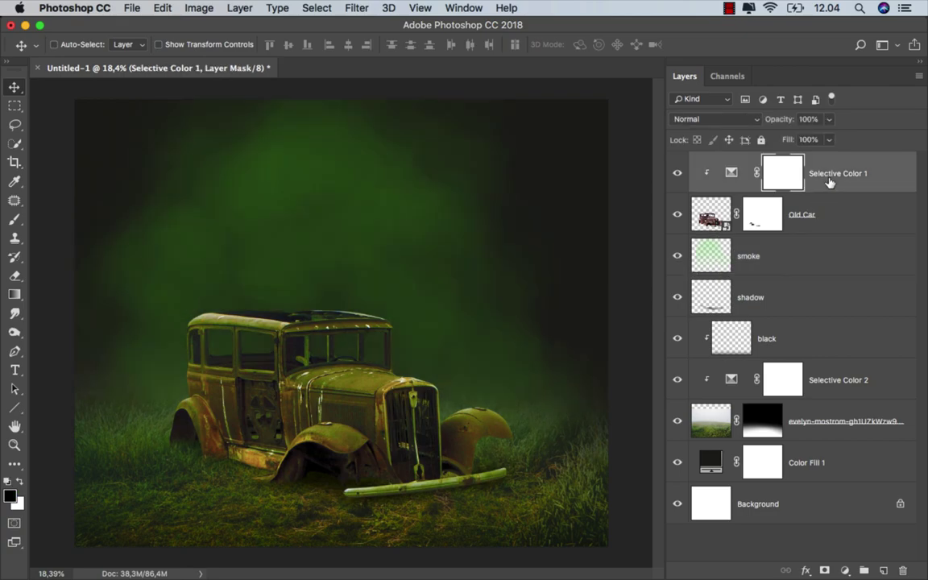
click(845, 569)
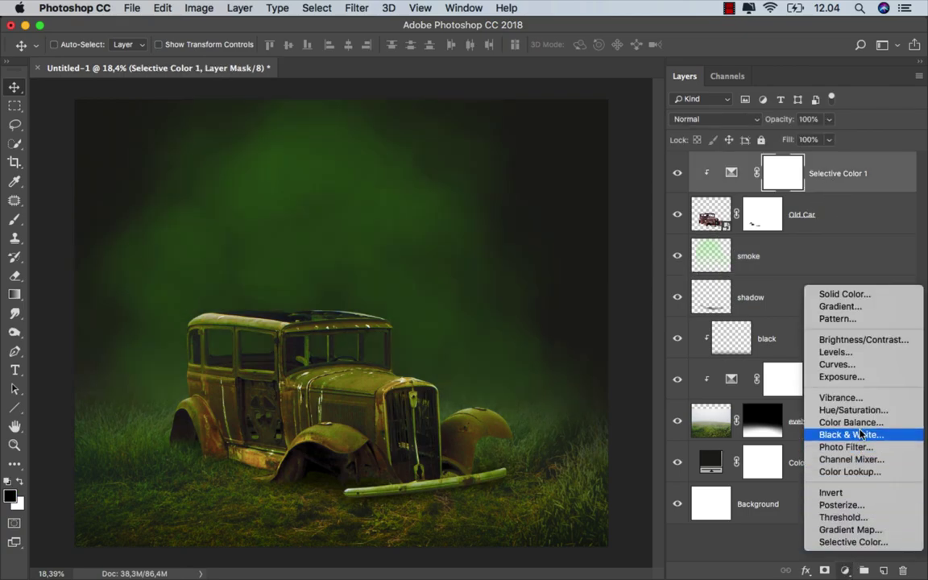
click(844, 414)
click(565, 489)
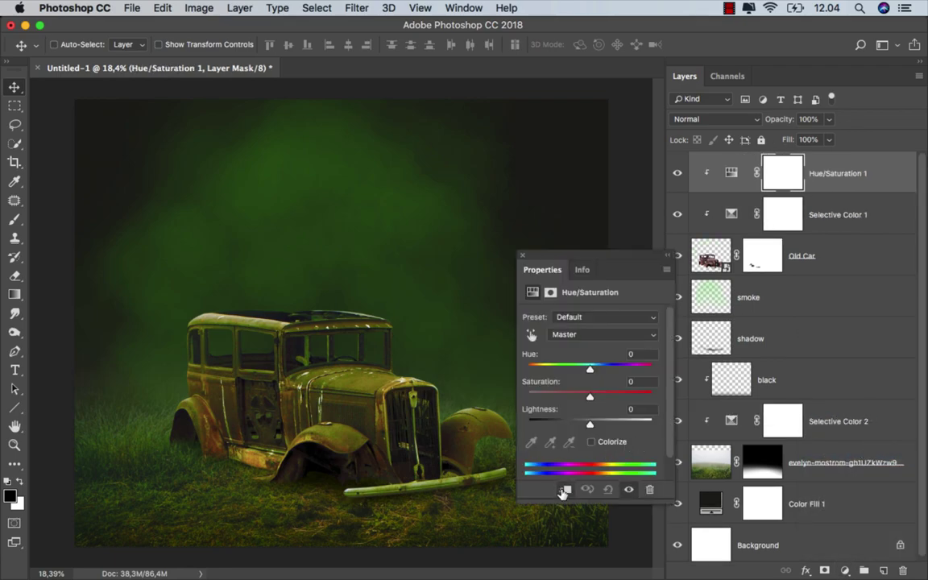
click(591, 442)
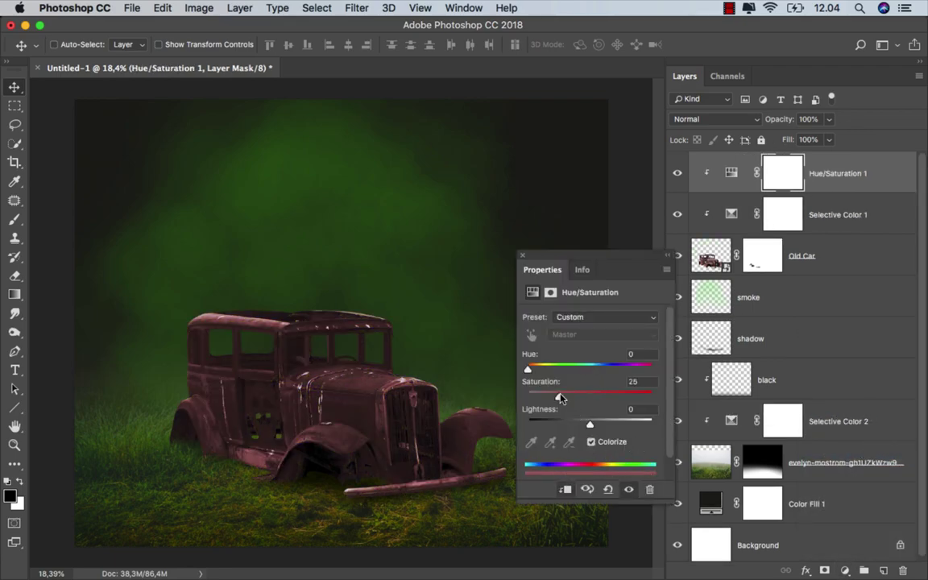
drag(559, 398, 653, 398)
drag(529, 370, 561, 370)
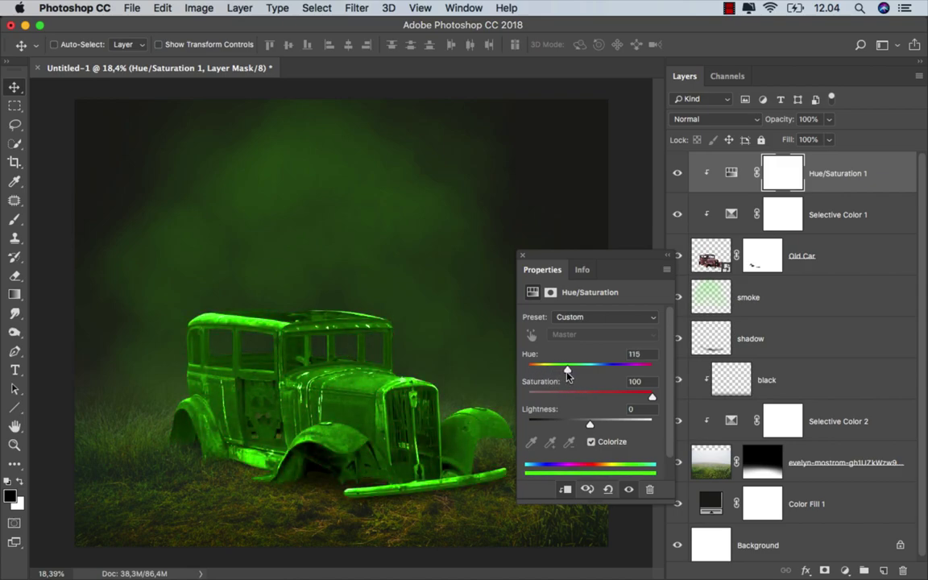
drag(567, 373, 565, 371)
click(525, 257)
- Blend the green tint in Overlay and invert its mask to hide it
click(727, 120)
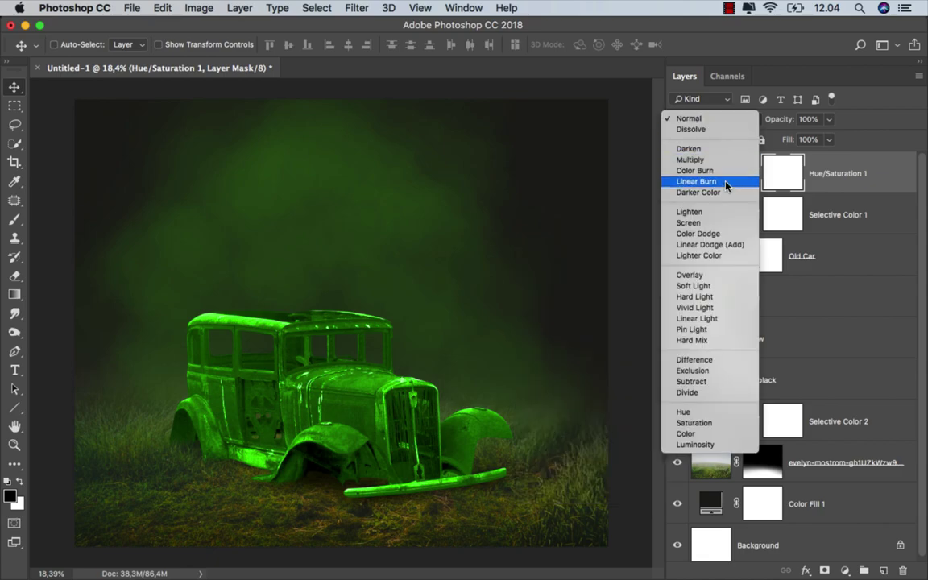
click(649, 266)
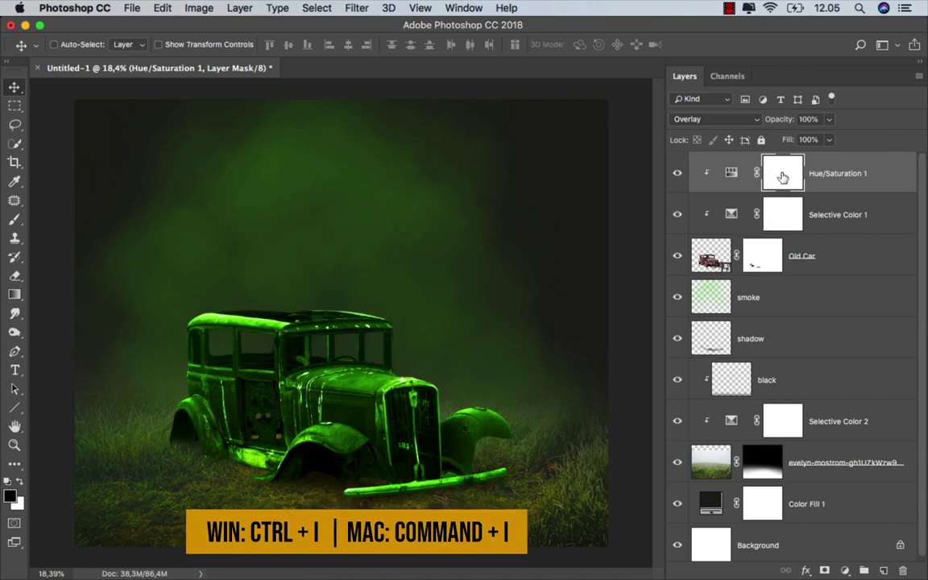
key(super+i)
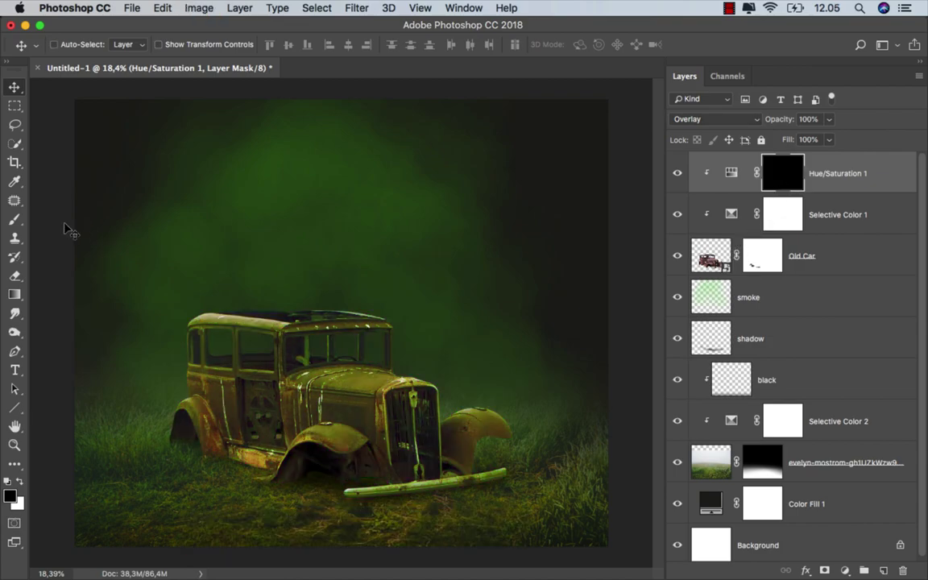
- Choose a soft round brush at 316 px
click(14, 219)
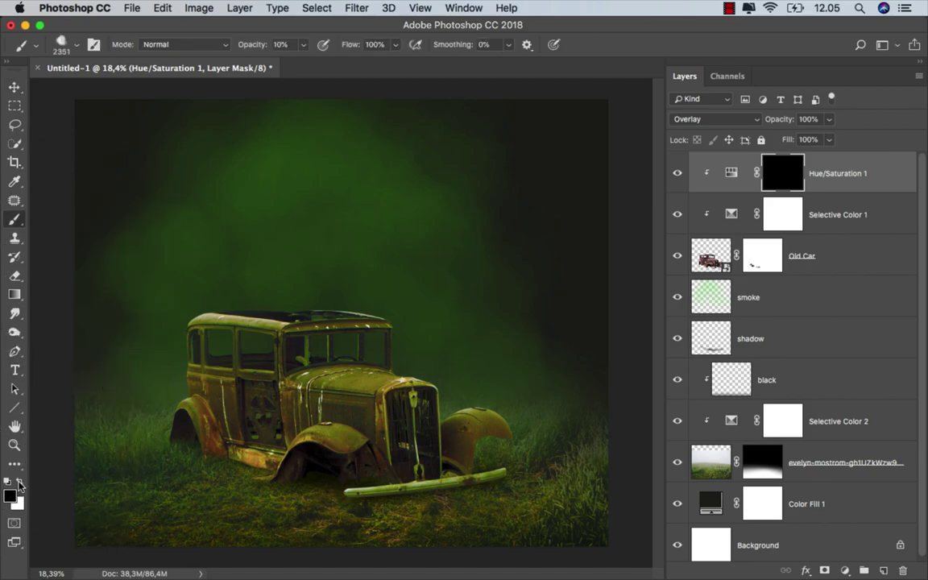
right_click(271, 288)
click(337, 396)
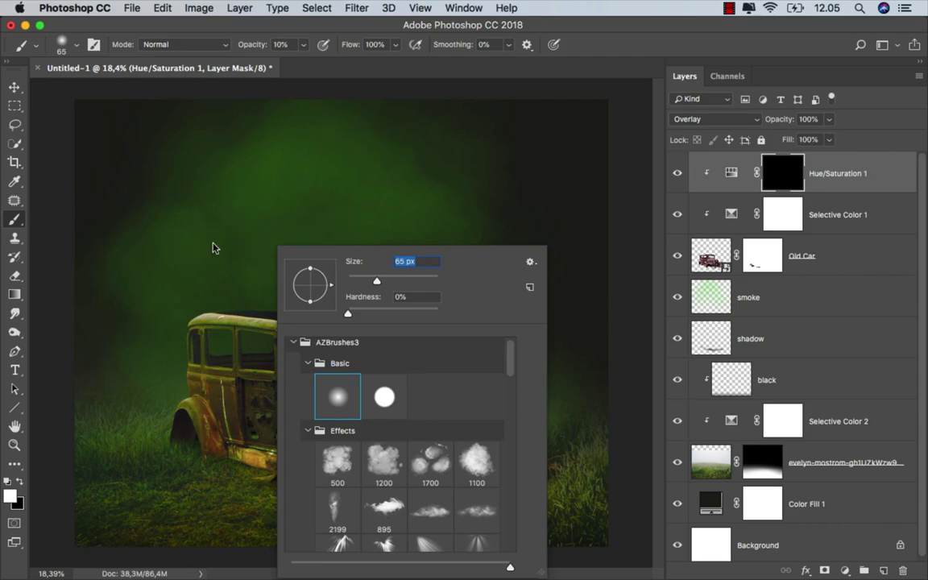
text(316)
key(Return)
scroll(198, 389, up, 5)
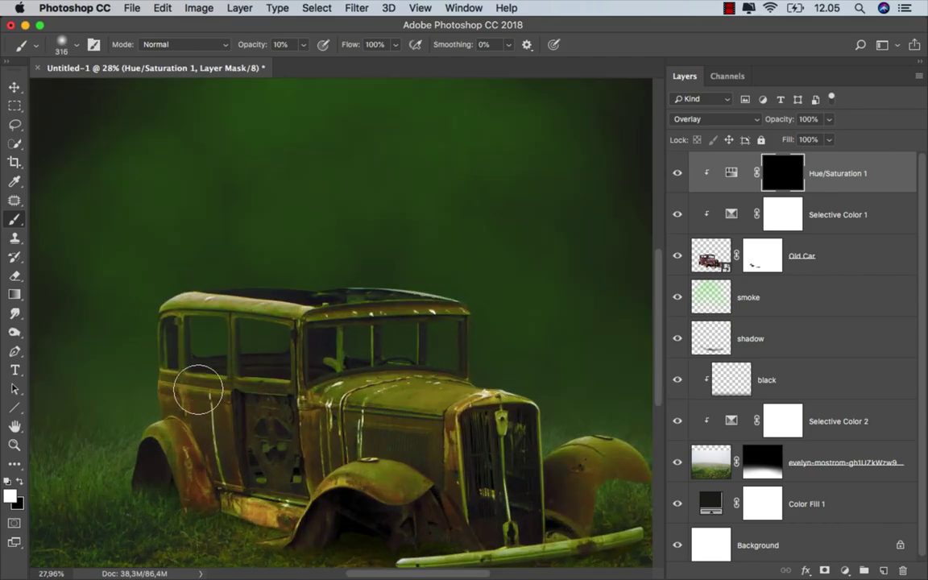
- Paint white on the mask to reveal green tint on the rear fender, door, hood, front fender and grille
mouse_move(157, 407)
mouse_down()
mouse_move(145, 416)
mouse_move(180, 450)
mouse_move(166, 431)
mouse_move(166, 389)
mouse_move(197, 298)
mouse_up()
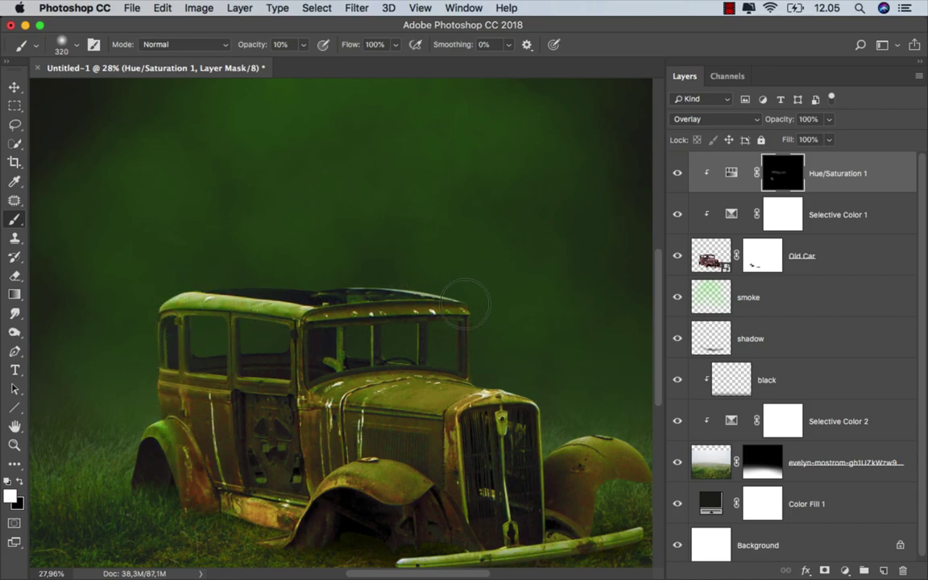
mouse_move(465, 305)
mouse_down()
mouse_move(330, 350)
mouse_move(304, 393)
mouse_up()
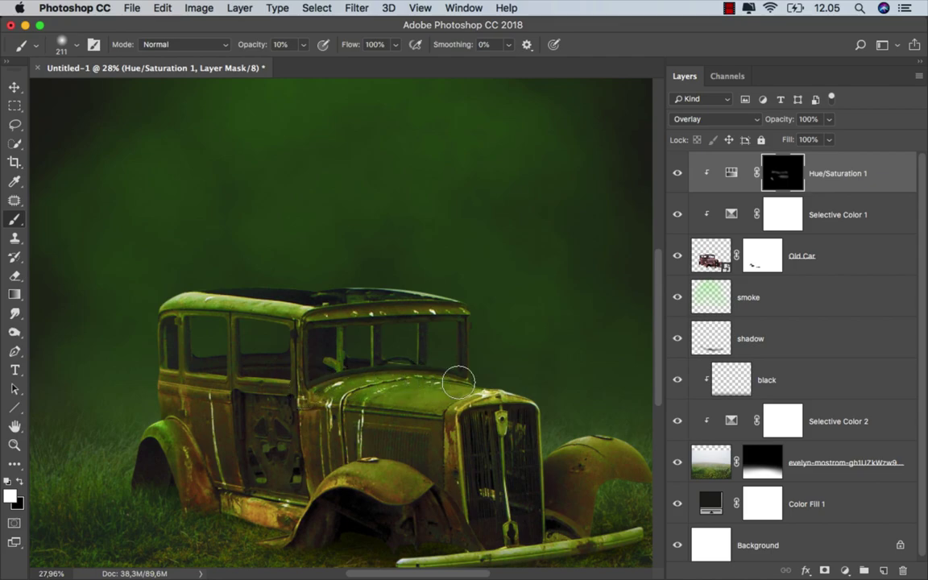
mouse_move(311, 286)
mouse_down()
mouse_move(302, 393)
mouse_move(290, 400)
mouse_up()
mouse_move(181, 383)
mouse_down()
mouse_move(218, 418)
mouse_move(258, 394)
mouse_move(315, 439)
mouse_up()
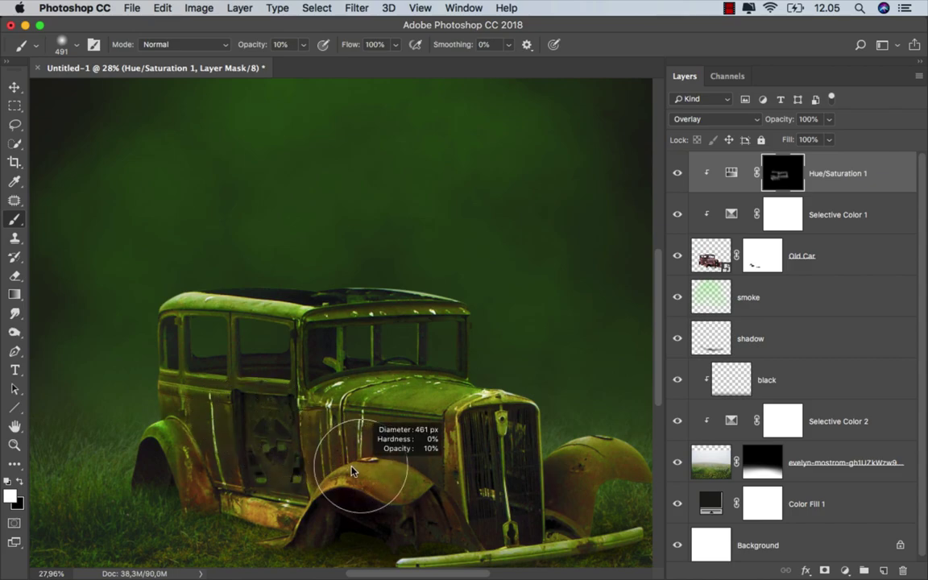
mouse_move(368, 481)
mouse_down()
mouse_move(407, 489)
mouse_move(373, 464)
mouse_move(337, 501)
mouse_move(305, 507)
mouse_up()
mouse_move(373, 358)
mouse_down()
mouse_move(291, 362)
mouse_move(427, 402)
mouse_move(287, 365)
mouse_up()
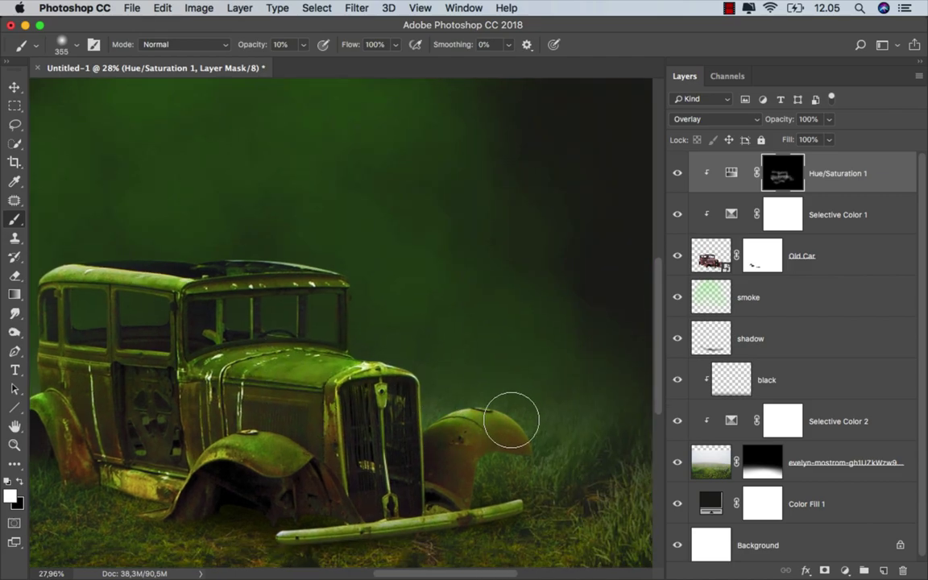
drag(498, 418, 442, 398)
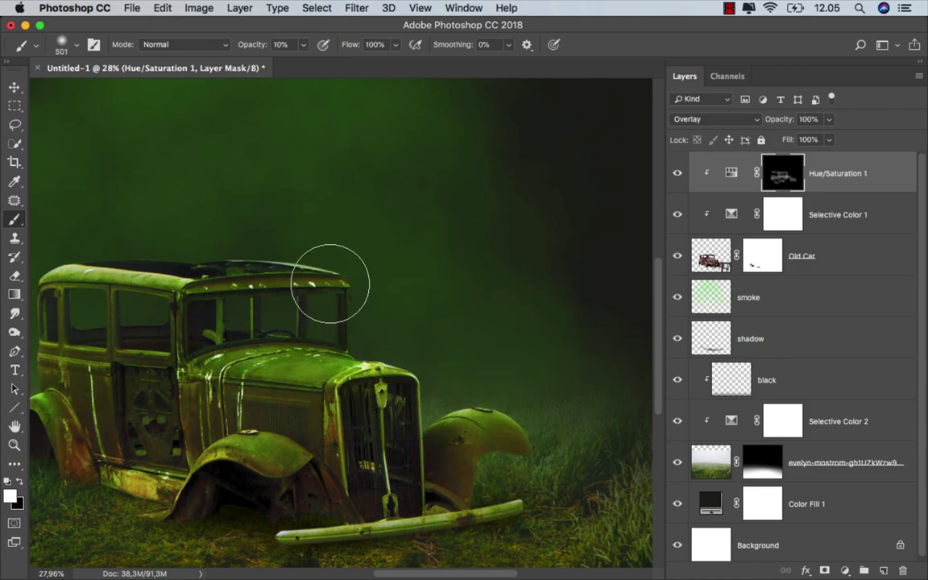
key(bracketright)
scroll(217, 274, left, 5)
scroll(182, 331, down, 2)
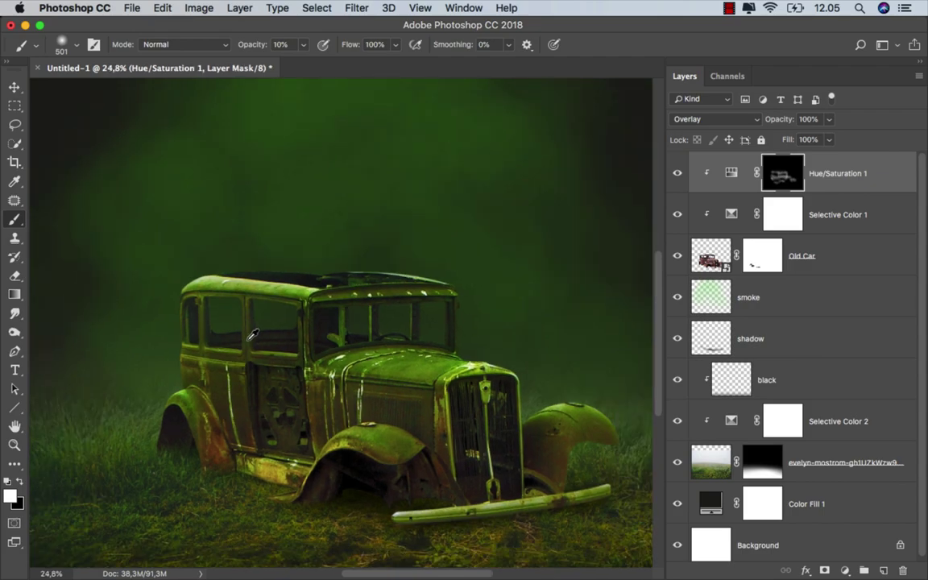
scroll(209, 338, down, 2)
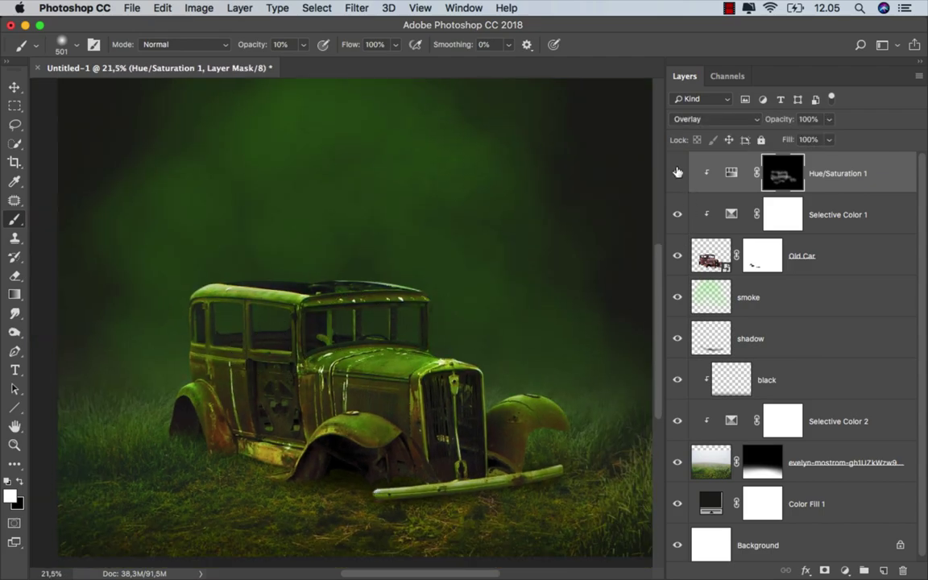
scroll(298, 274, up, 1)
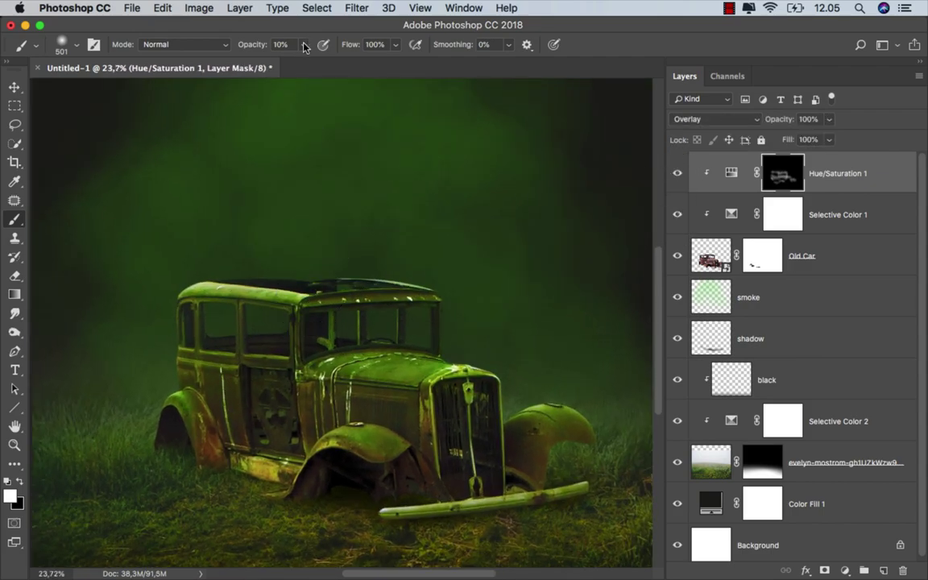
- Raise the brush opacity to 31%
drag(302, 45, 395, 73)
drag(245, 218, 182, 289)
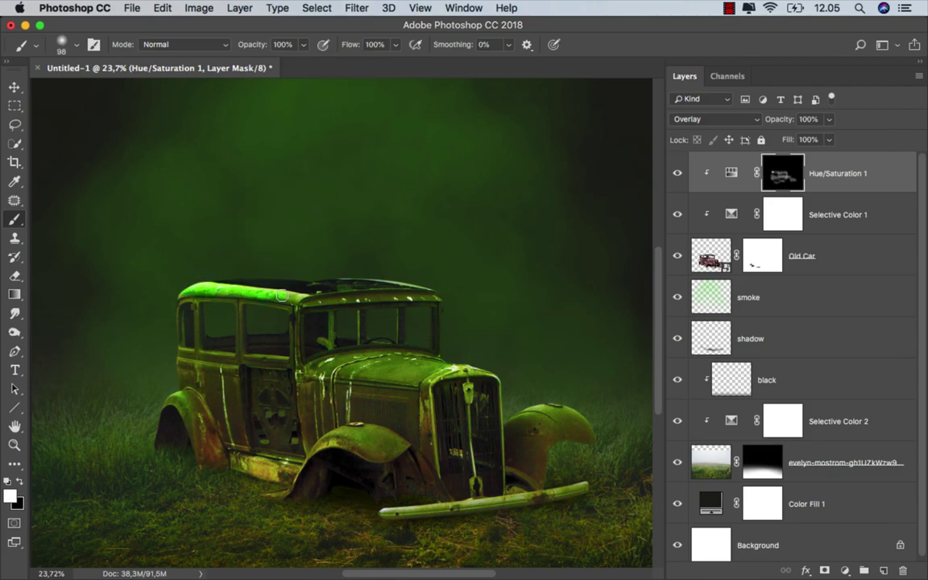
scroll(323, 274, up, 1)
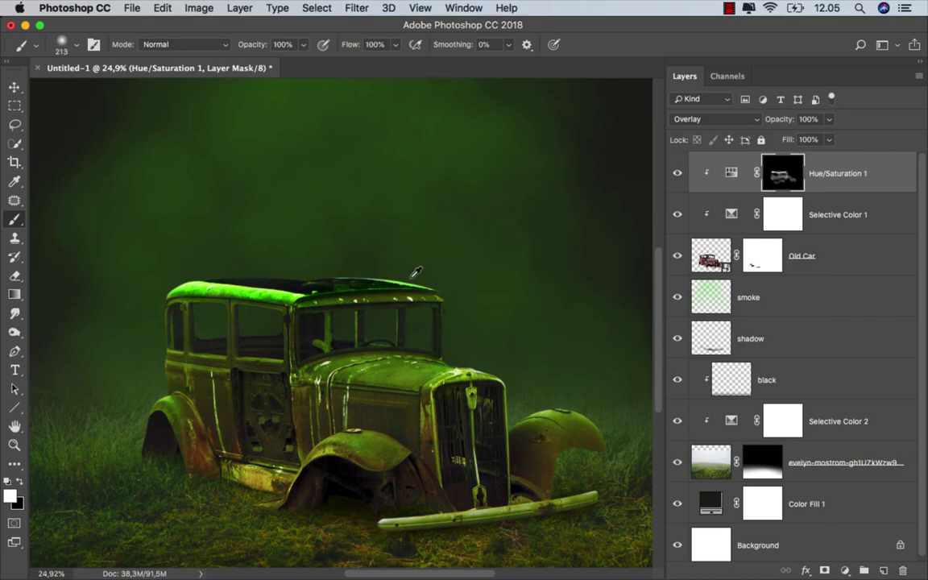
scroll(298, 258, up, 1)
scroll(375, 321, down, 2)
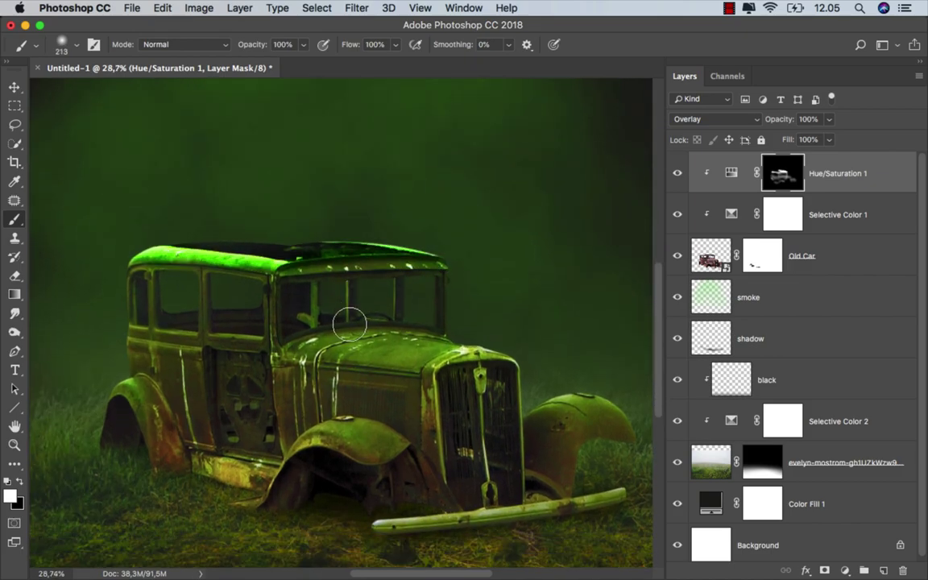
click(302, 46)
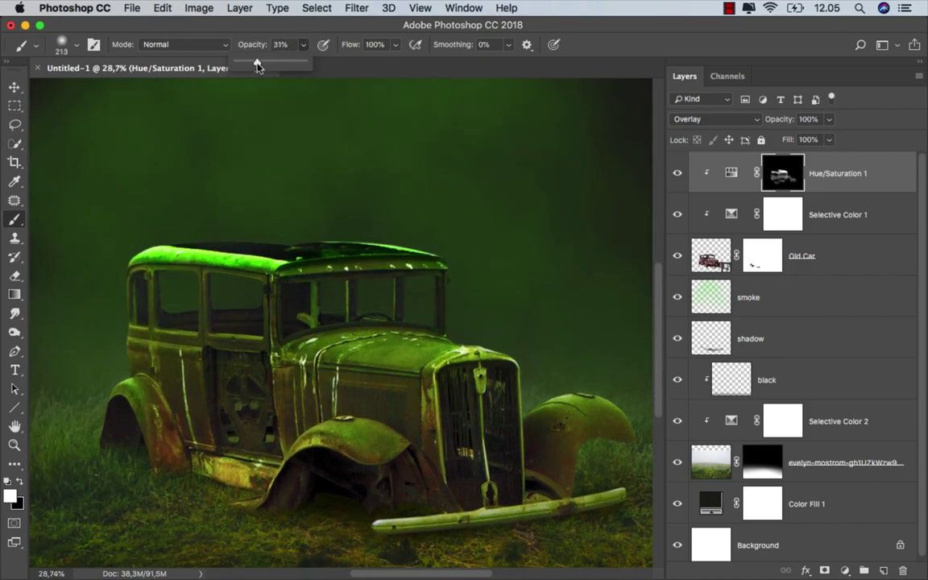
click(131, 385)
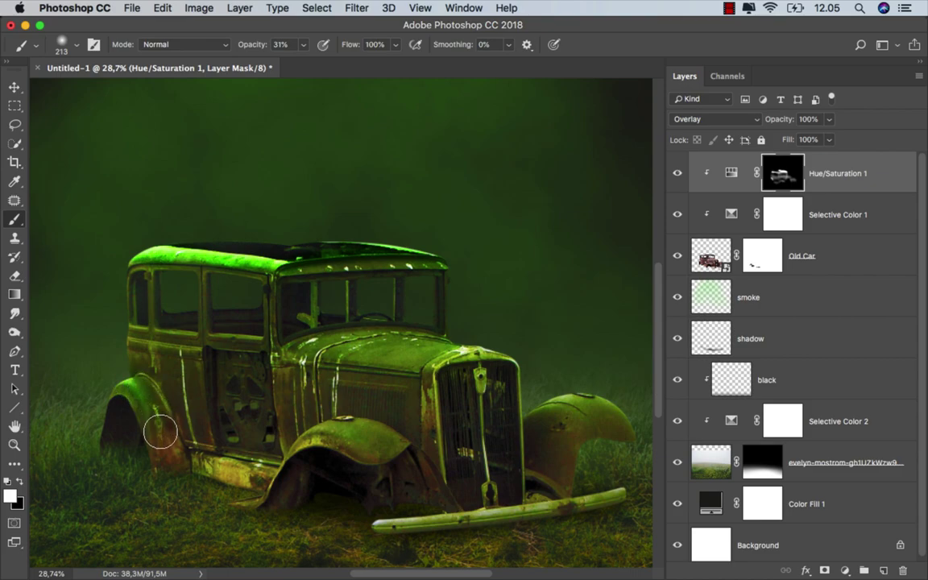
- Paint brighter green glow over the rear fender and hood, then compare with the tint toggled
drag(153, 402, 120, 385)
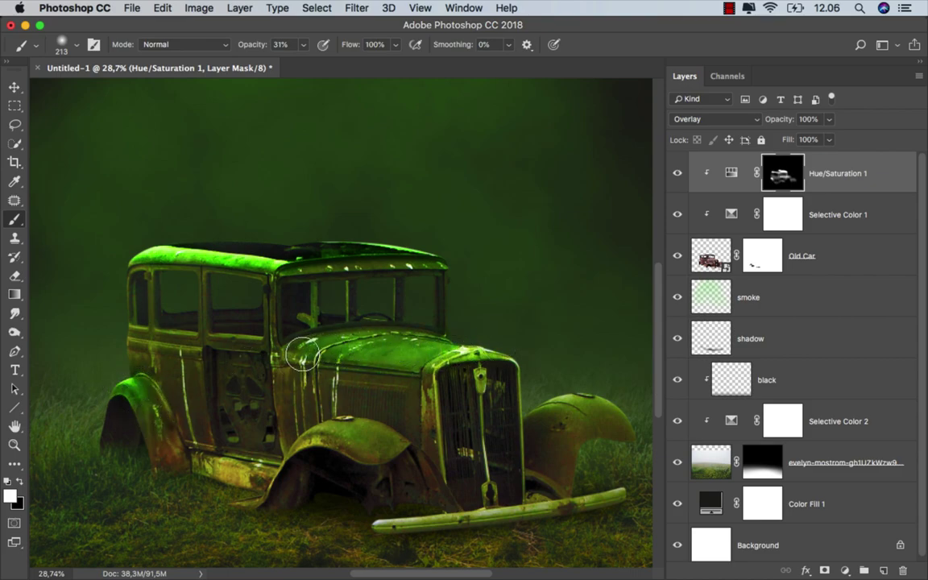
key(bracketright)
key(bracketright)
key(bracketright)
drag(346, 381, 565, 397)
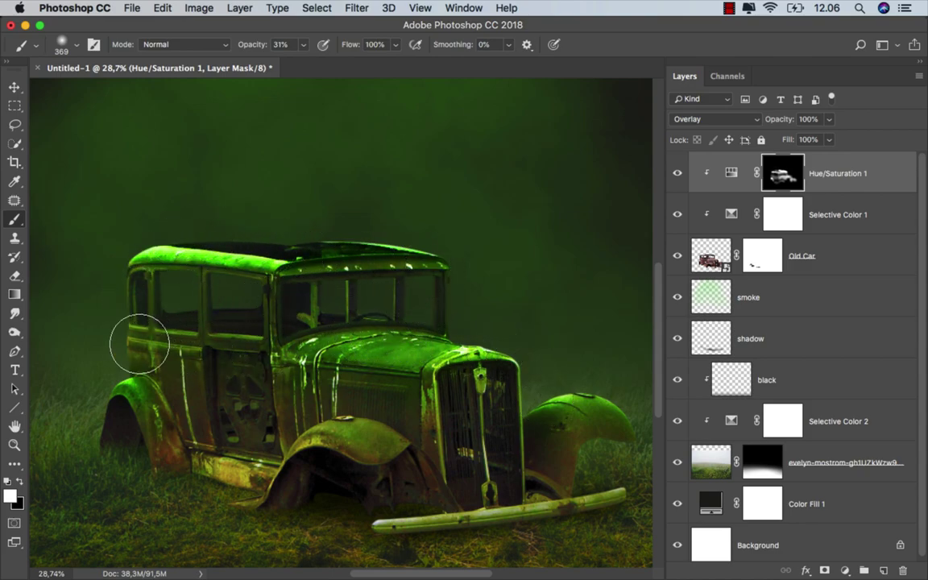
mouse_move(373, 411)
mouse_down()
mouse_move(380, 441)
mouse_move(332, 442)
mouse_up()
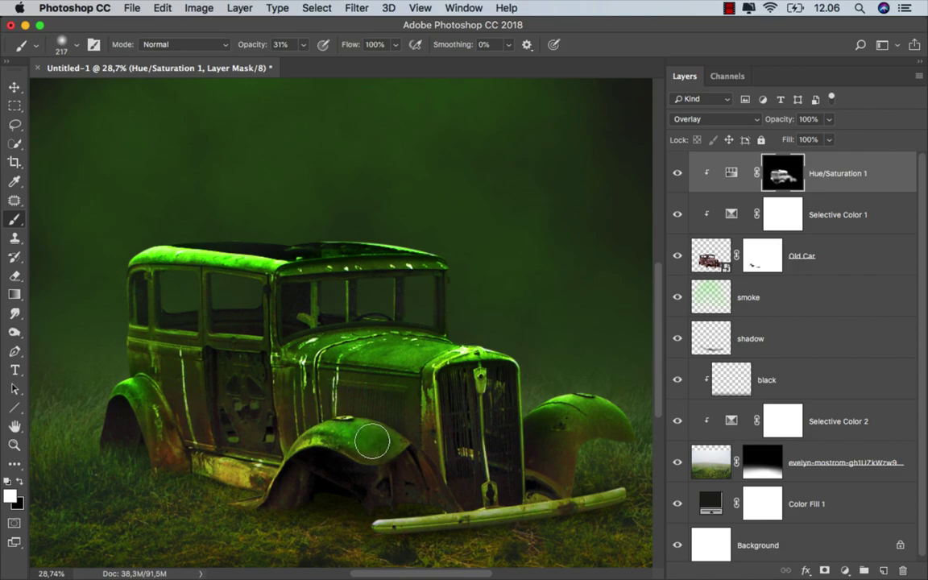
scroll(371, 396, down, 1)
scroll(372, 401, down, 1)
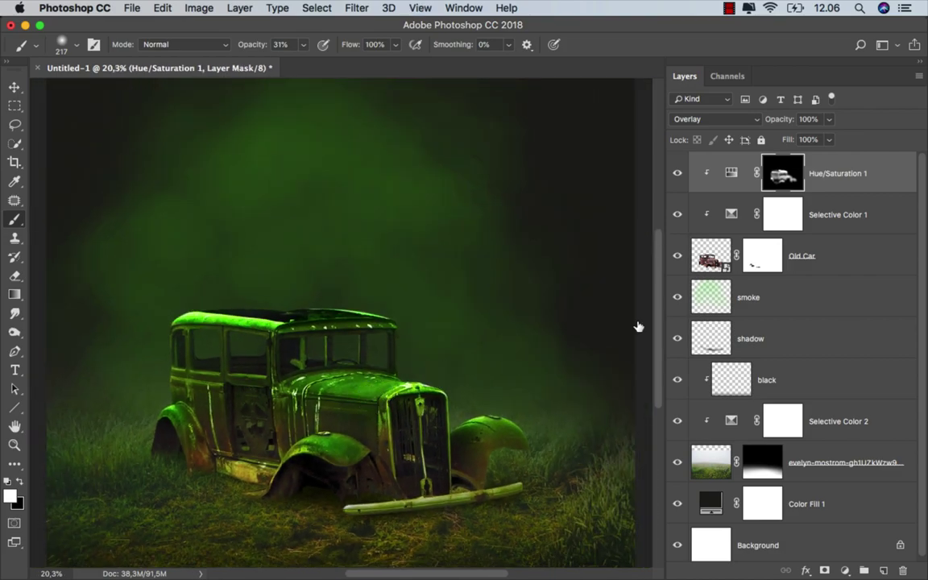
click(676, 174)
- Add a bright green #54ff00 Solid Color fill layer above the Hue/Saturation layer
key(v)
click(731, 173)
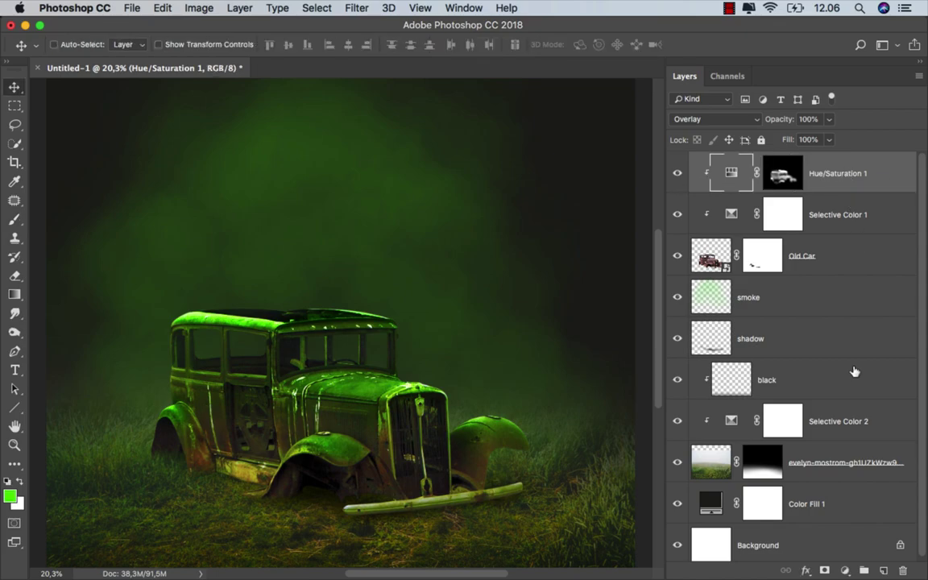
click(846, 568)
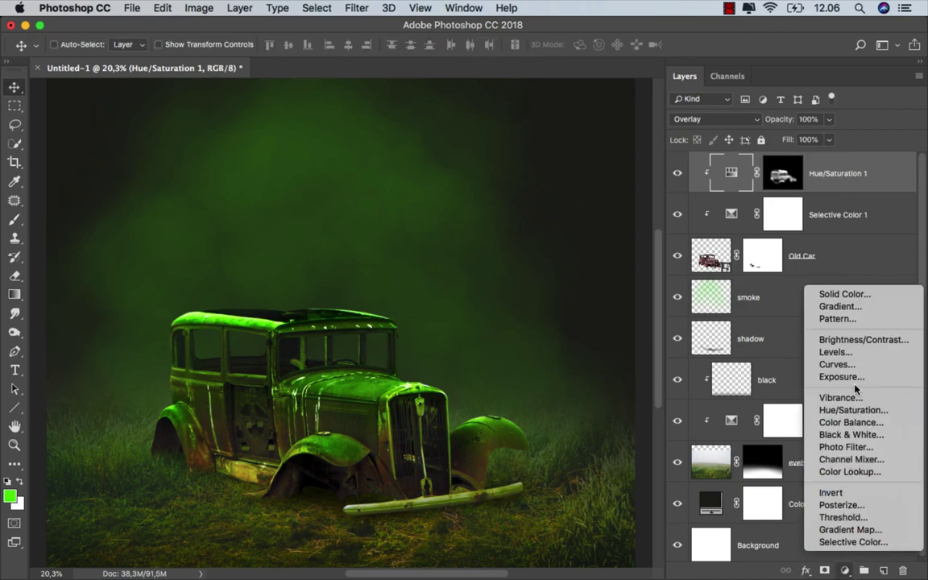
click(841, 294)
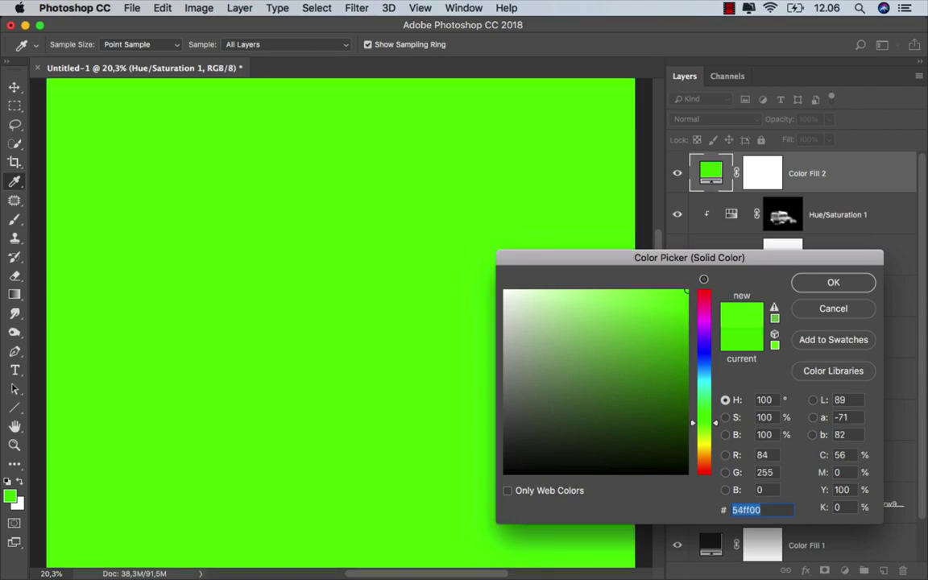
click(832, 283)
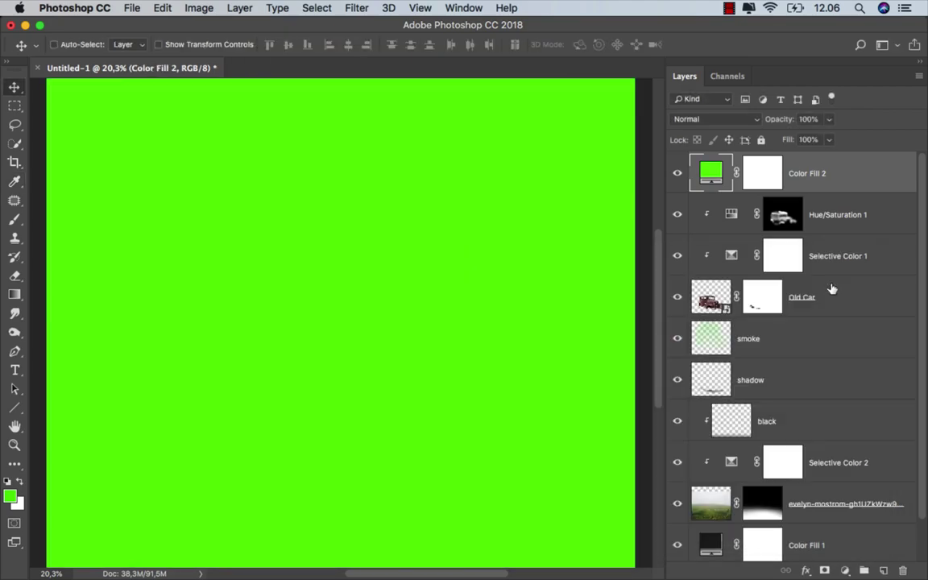
- Clip the green fill to the car and invert its mask to black
right_click(821, 194)
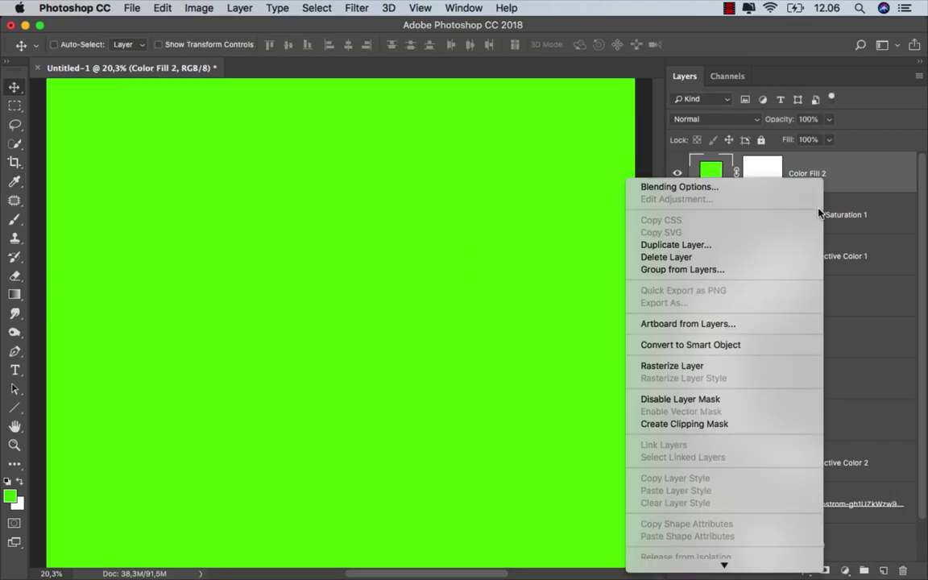
click(739, 424)
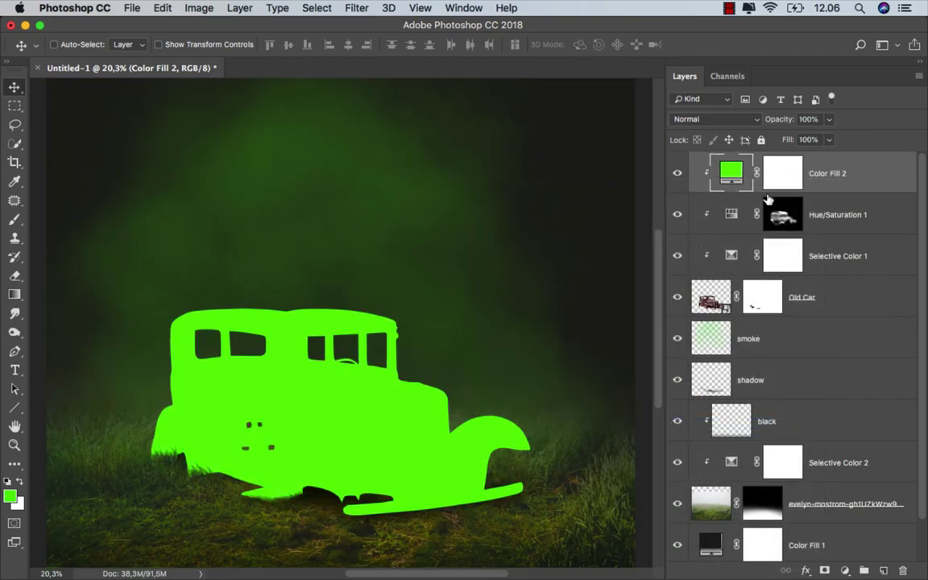
click(775, 174)
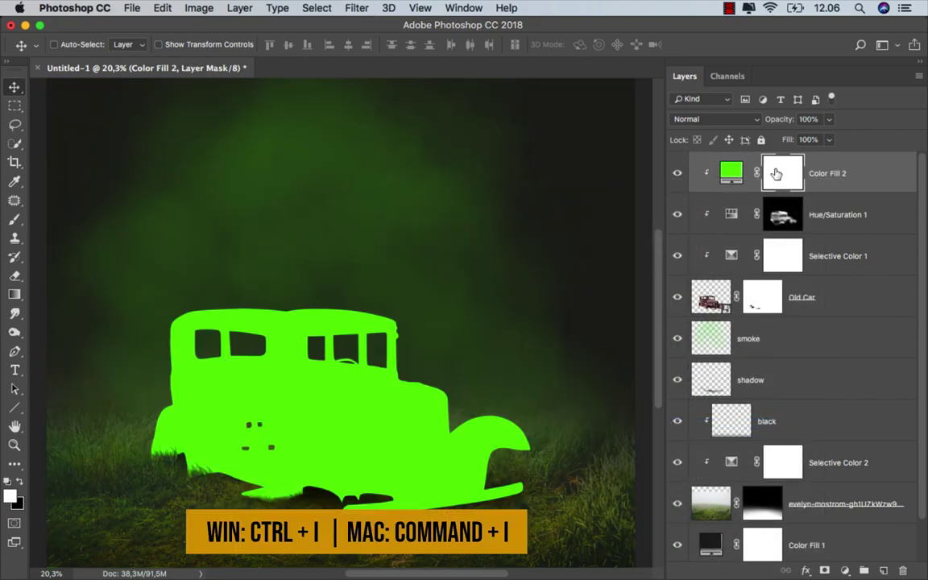
key(ctrl+i)
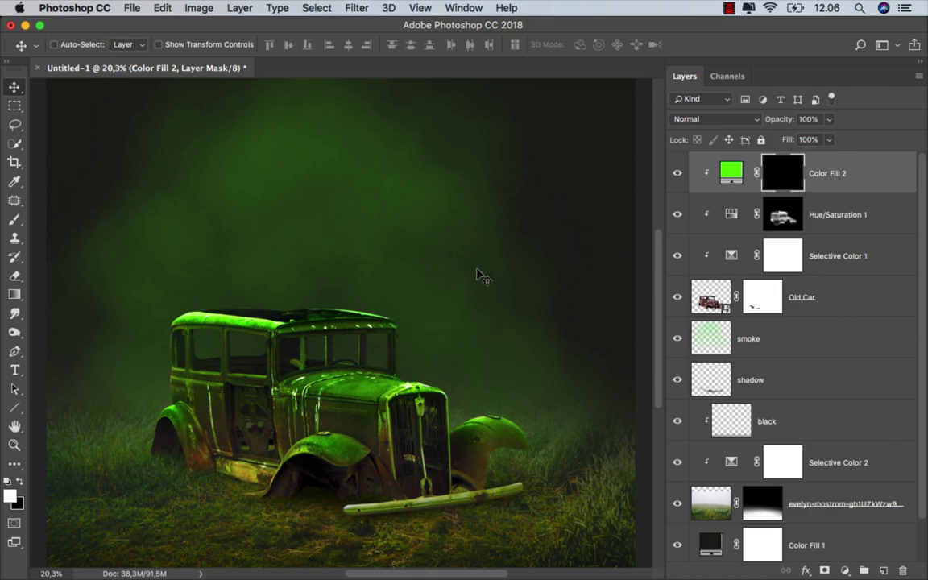
- Set the Pen tool to Path mode and trace a closed outline around the windshield
click(14, 351)
click(72, 348)
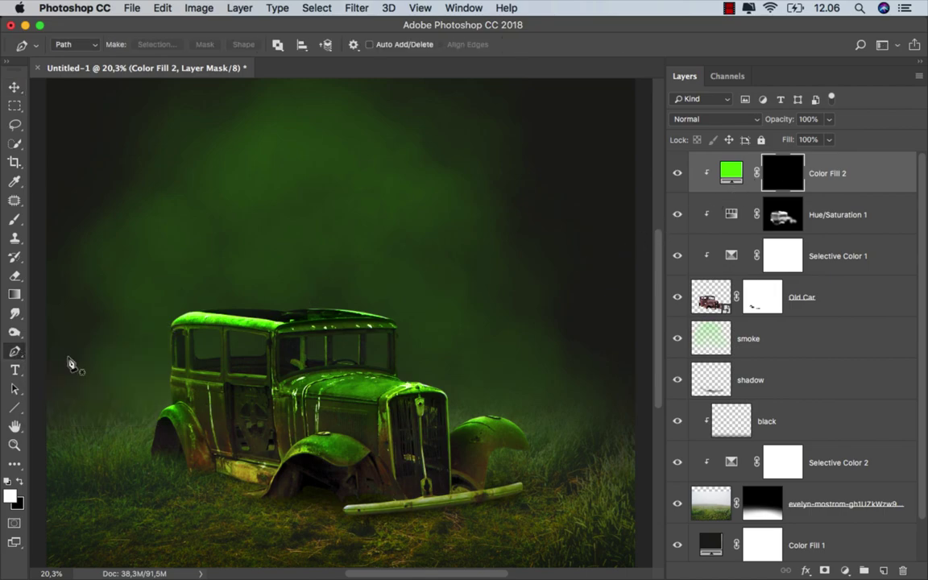
scroll(181, 349, up, 5)
scroll(617, 347, up, 2)
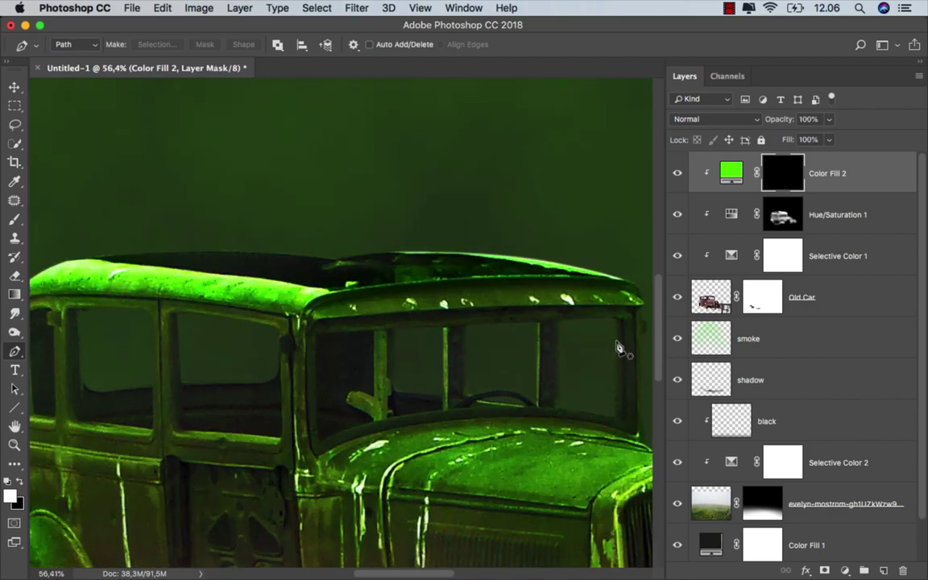
scroll(617, 348, up, 2)
drag(569, 327, 531, 306)
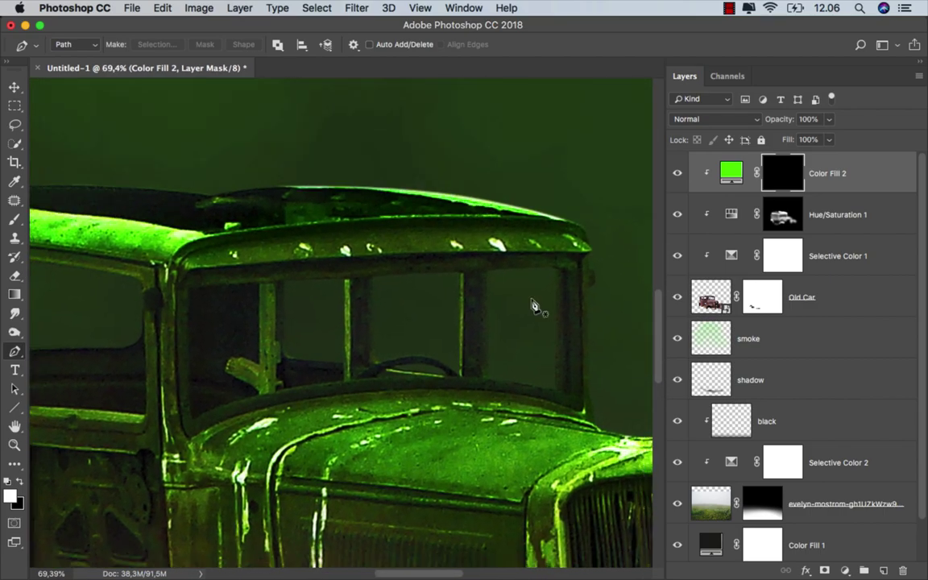
click(566, 271)
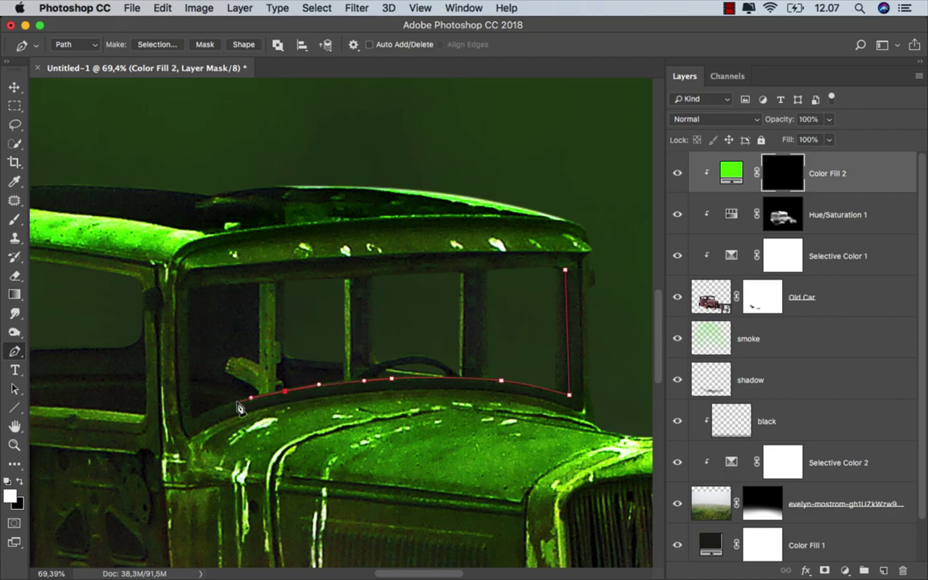
click(189, 419)
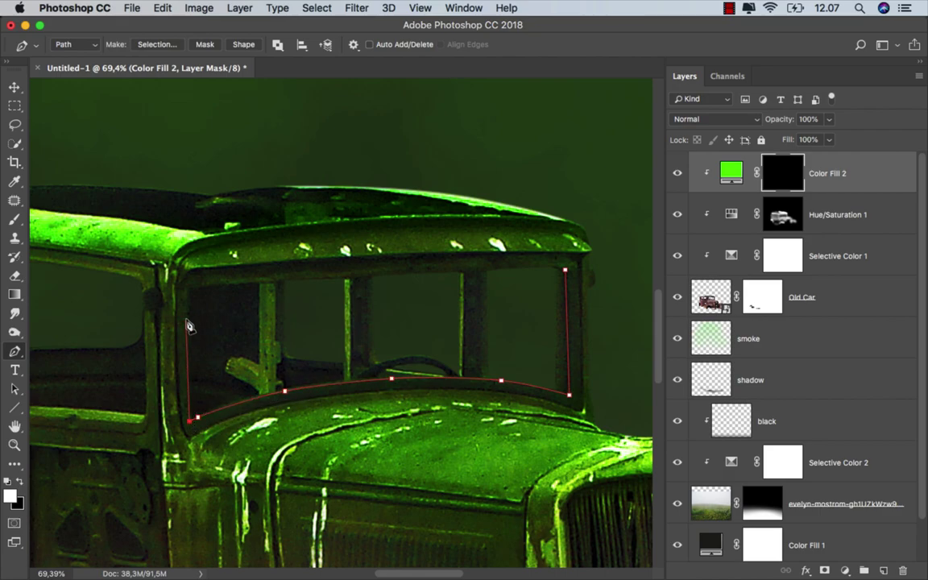
drag(565, 270, 591, 284)
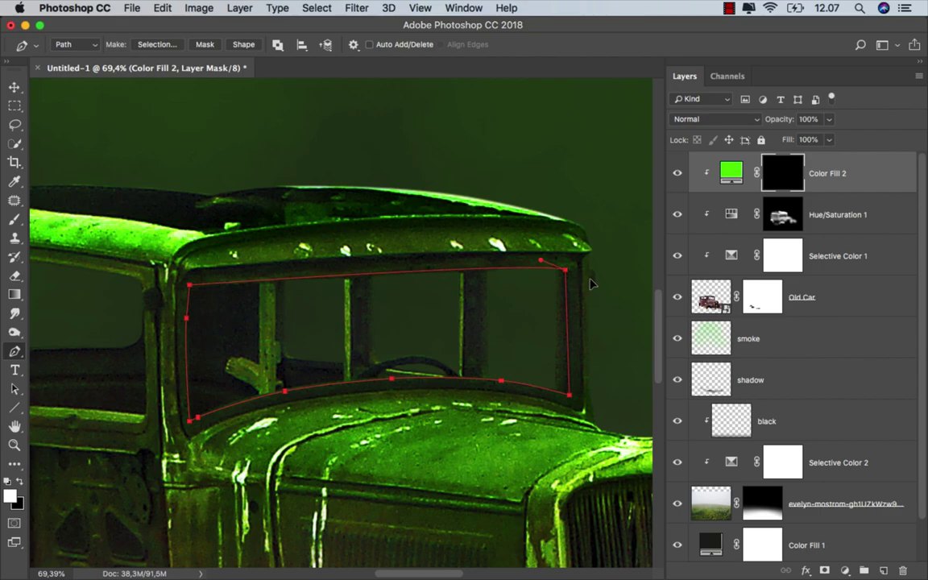
- Trace closed paths around the front and rear side windows
drag(213, 276, 472, 290)
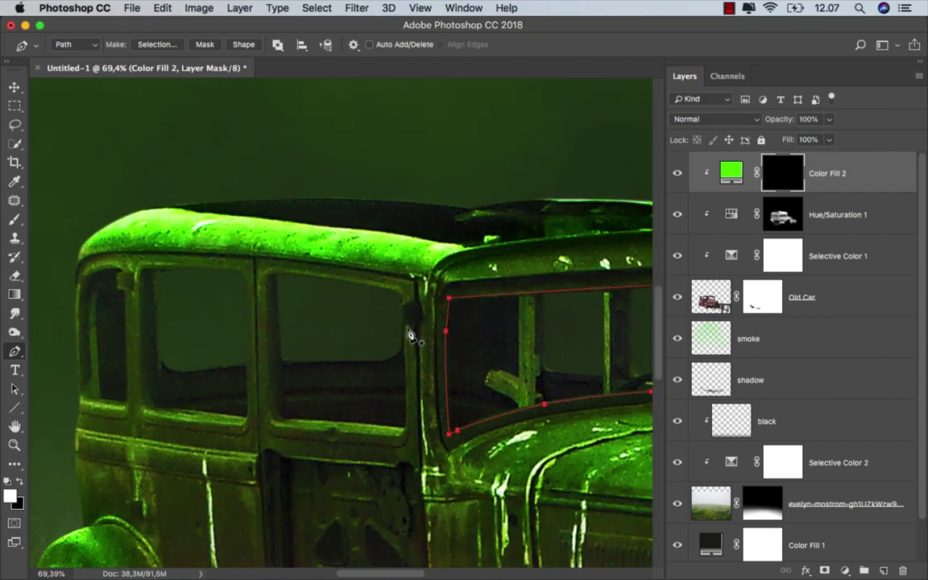
click(401, 298)
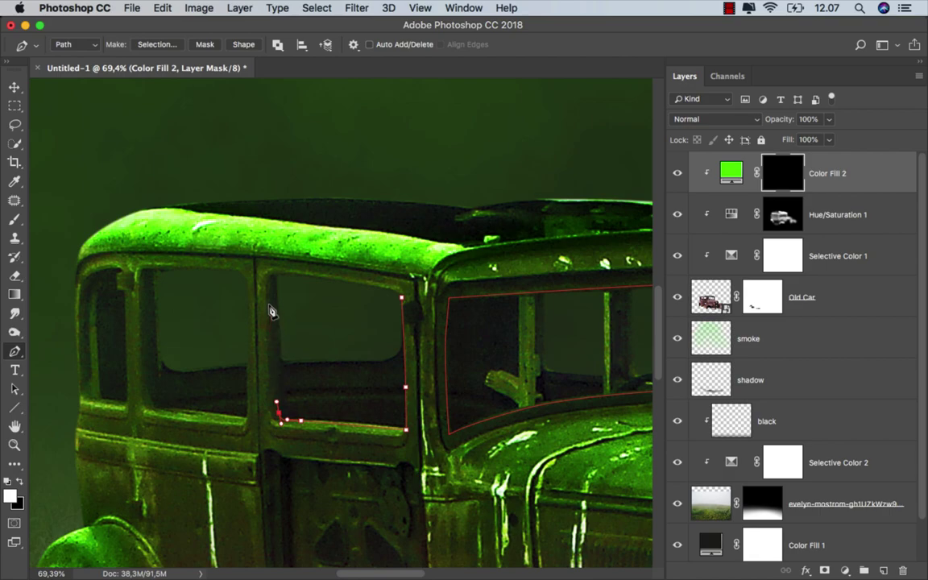
click(402, 300)
click(247, 313)
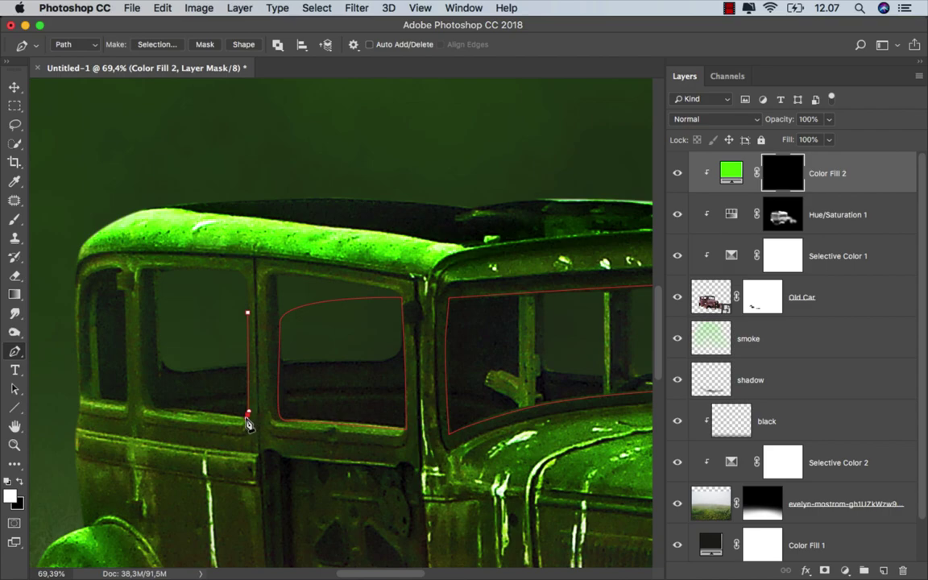
click(158, 272)
click(216, 275)
click(247, 312)
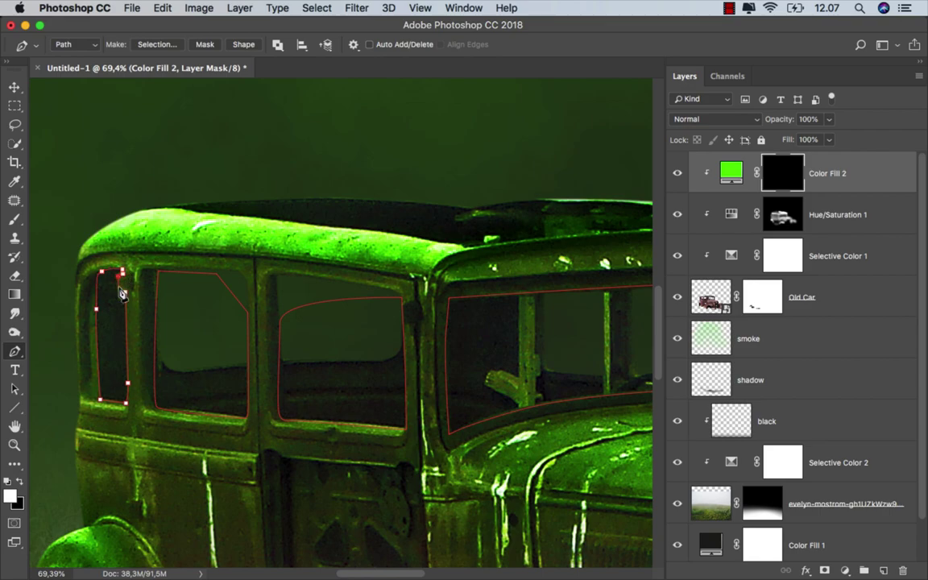
- Trace a curved path along the roof edge, arcing back over the roof top
scroll(227, 337, down, 5)
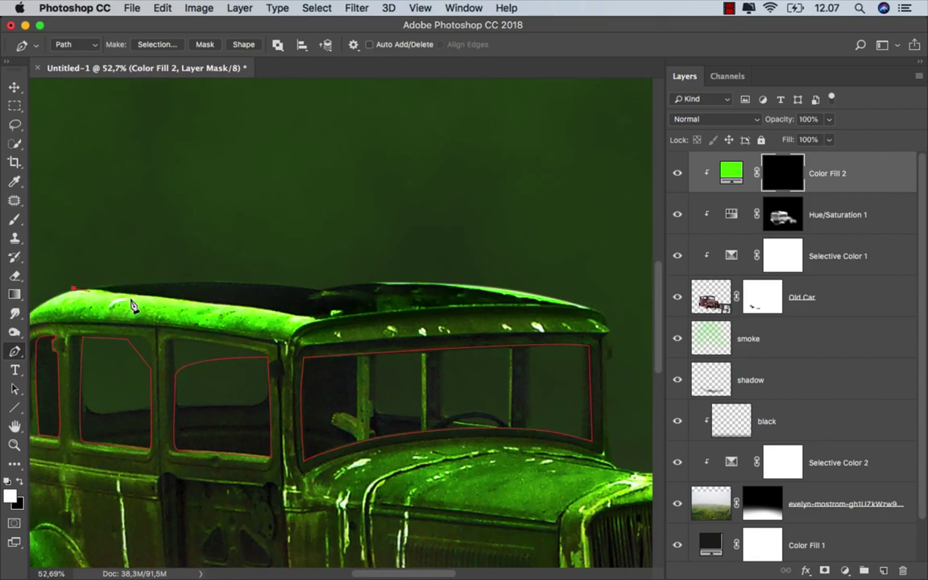
click(316, 321)
drag(453, 306, 488, 306)
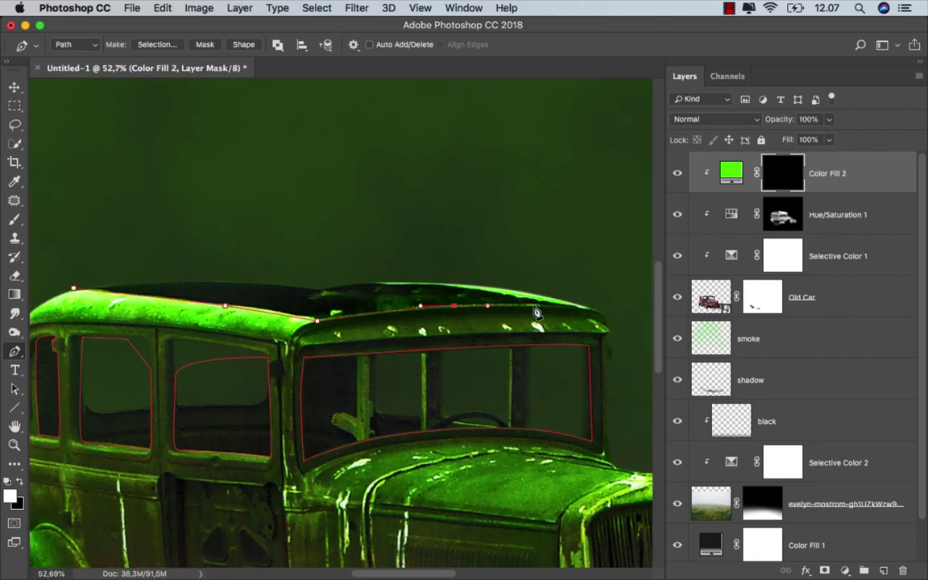
drag(182, 270, 164, 270)
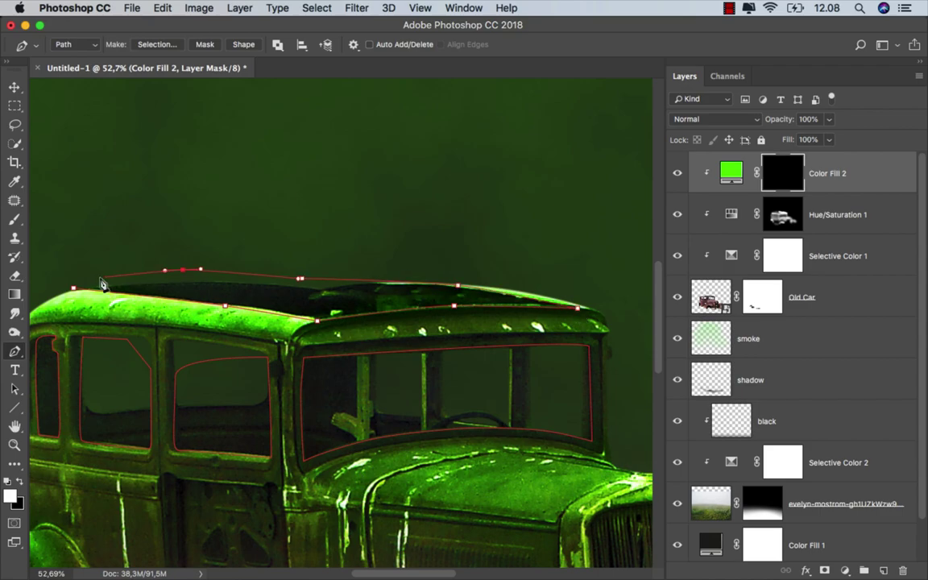
scroll(369, 321, down, 1)
scroll(369, 321, down, 3)
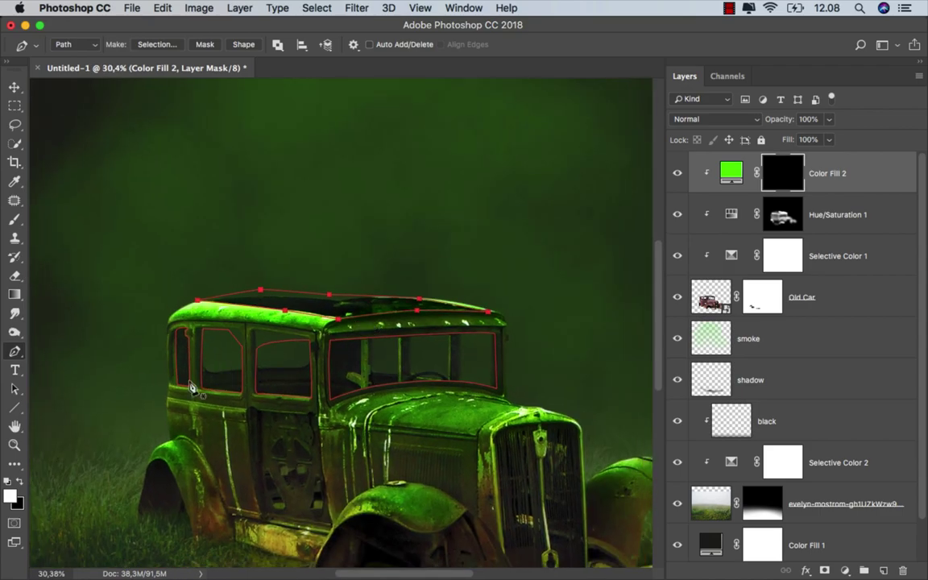
right_click(340, 221)
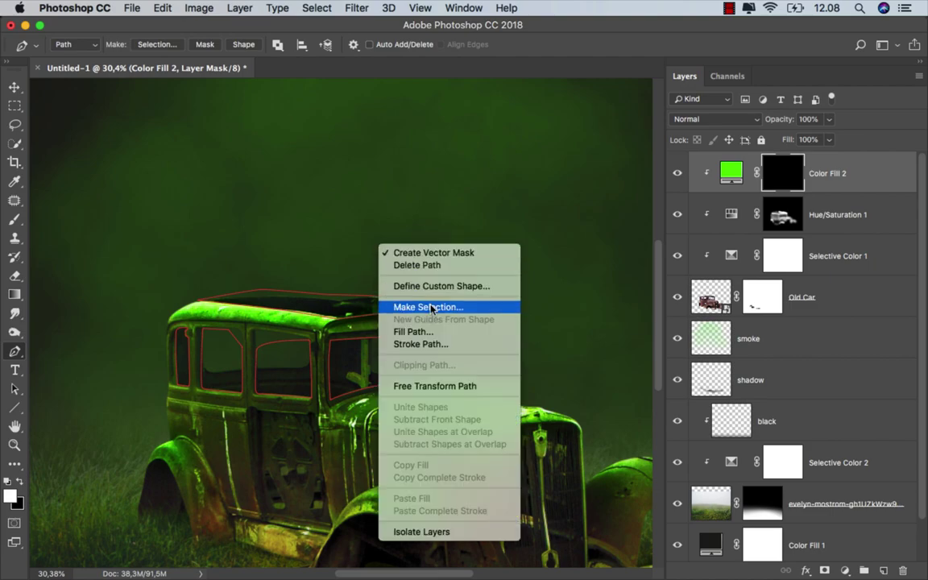
- Load the path as a selection and paint it in on the Color Fill 2 mask at 100% brush opacity
click(382, 279)
click(614, 253)
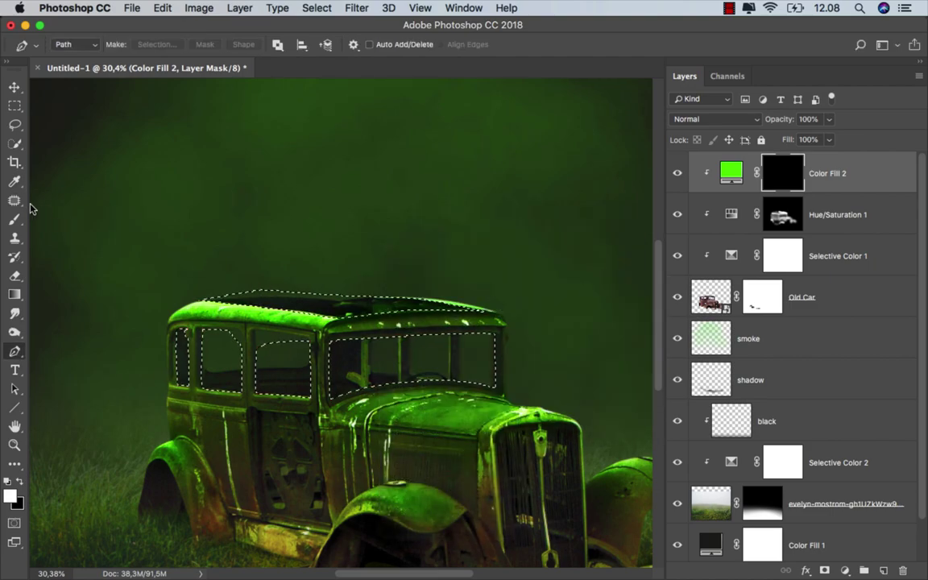
drag(14, 219, 52, 231)
click(65, 219)
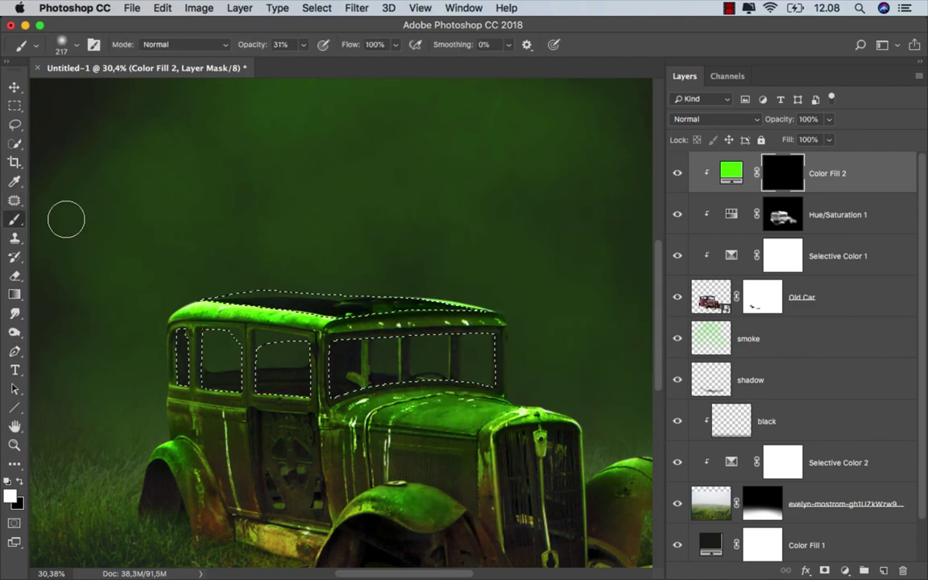
click(304, 45)
drag(303, 48, 437, 79)
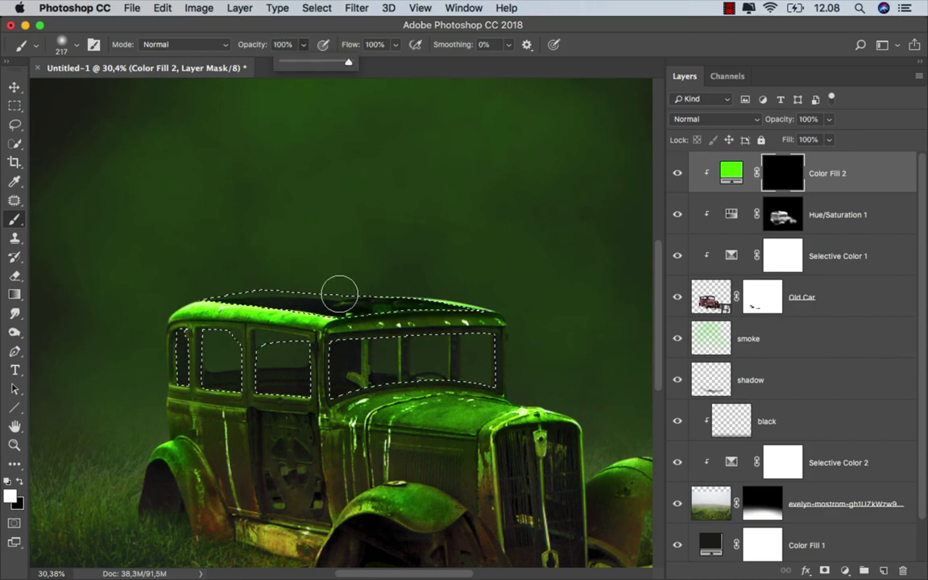
drag(198, 304, 463, 300)
mouse_move(207, 306)
mouse_down()
mouse_move(403, 364)
mouse_move(493, 366)
mouse_up()
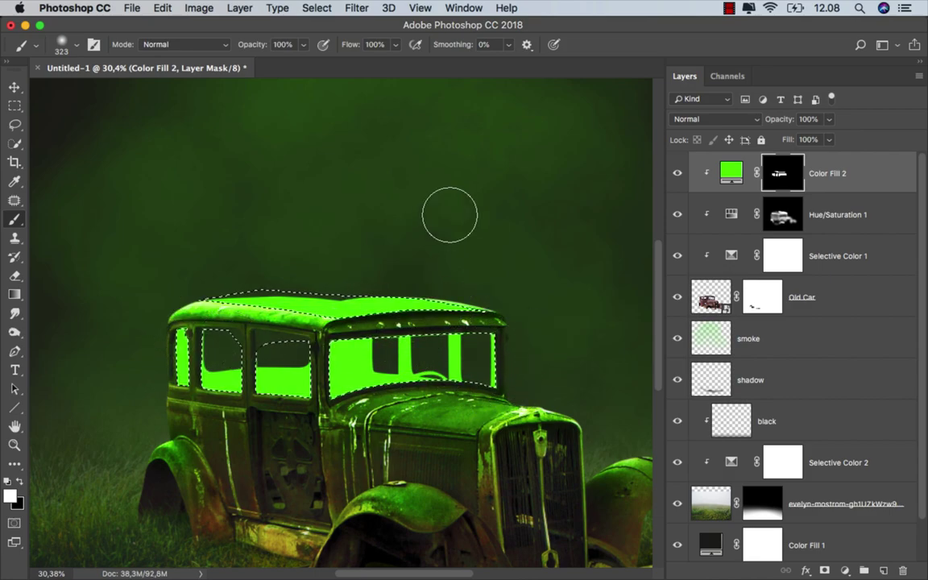
- Deselect, lower the Color Fill 2 fill to 85%, and toggle the glow to compare
click(332, 9)
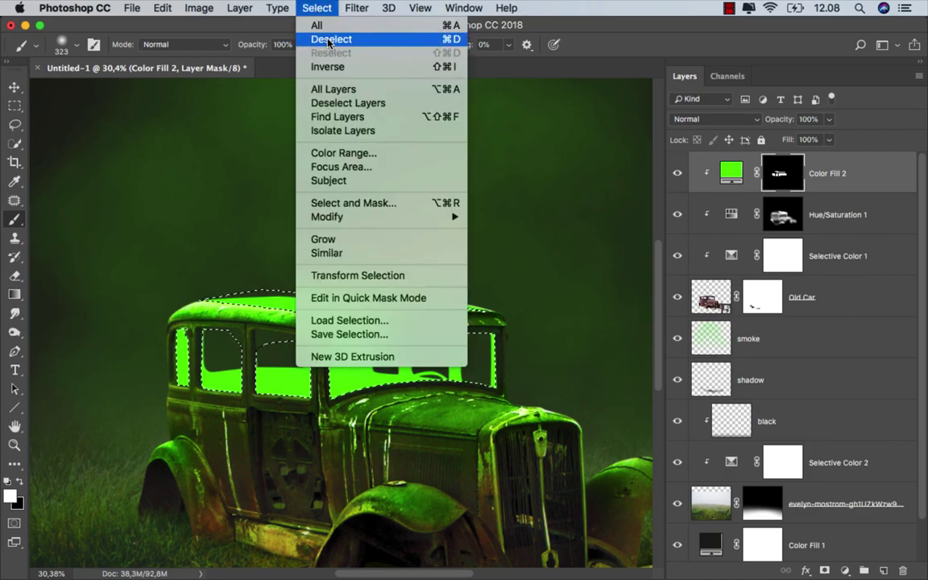
click(321, 37)
scroll(427, 272, down, 1)
scroll(426, 271, down, 1)
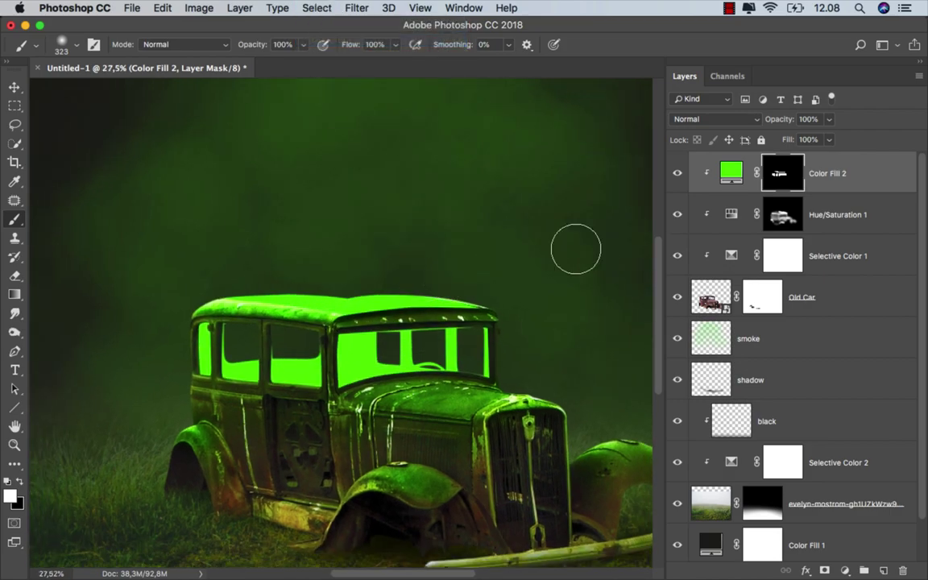
click(828, 142)
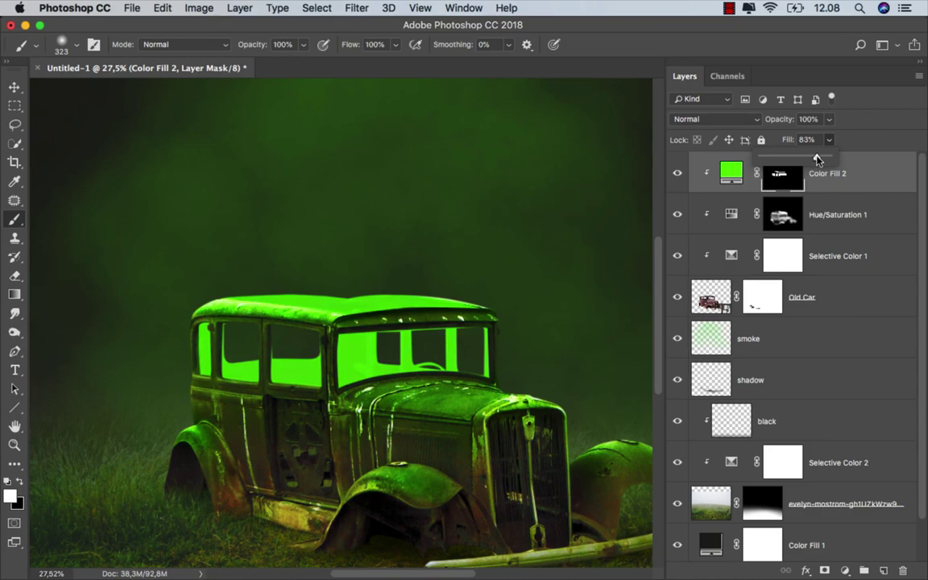
key(ctrl+2)
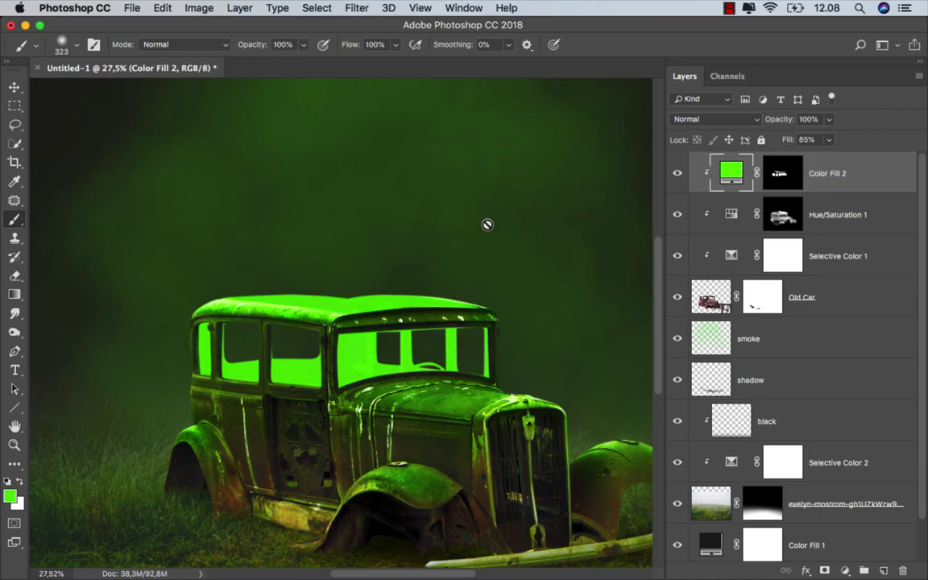
scroll(486, 225, down, 3)
key(v)
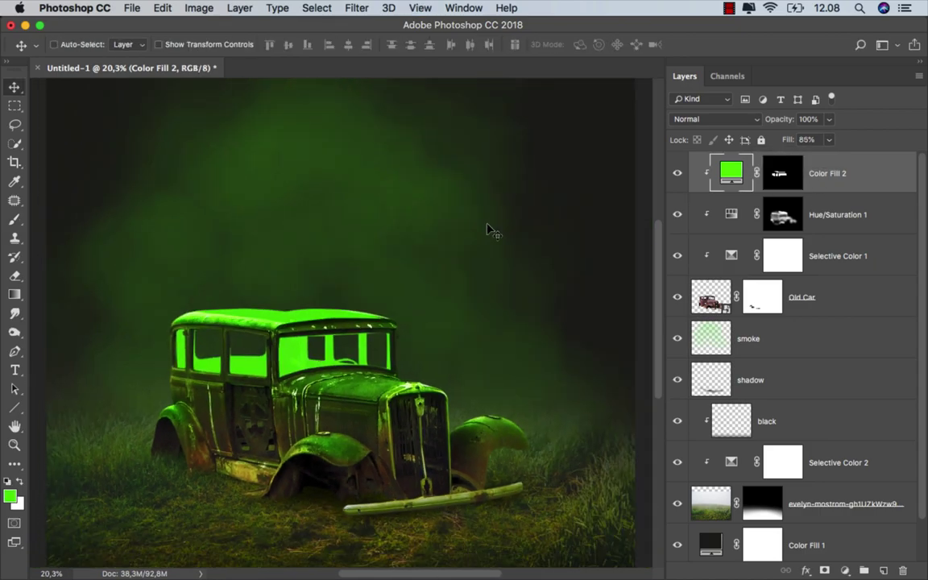
click(677, 181)
- Add a new empty layer named smoke 2 above the smoke layer
click(836, 336)
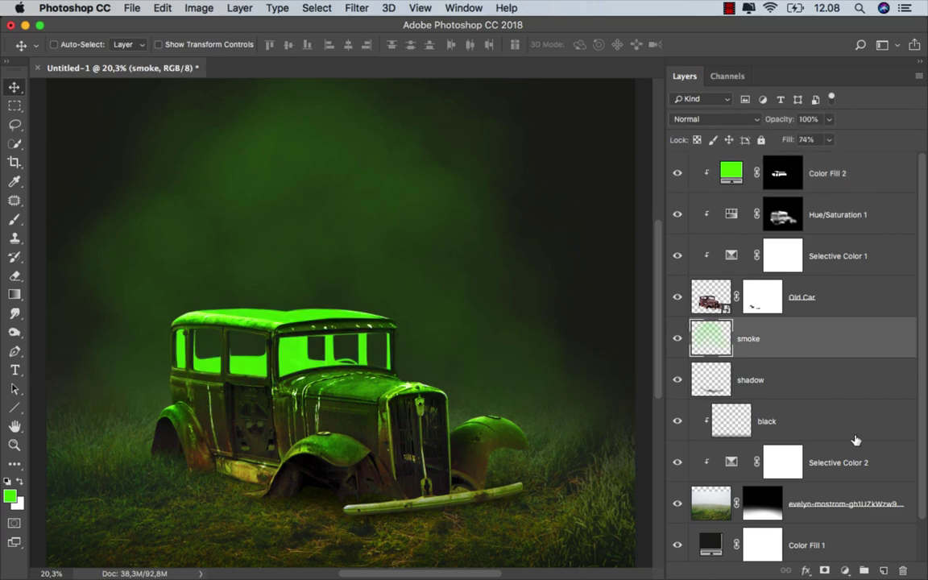
click(884, 569)
text(smoke 2)
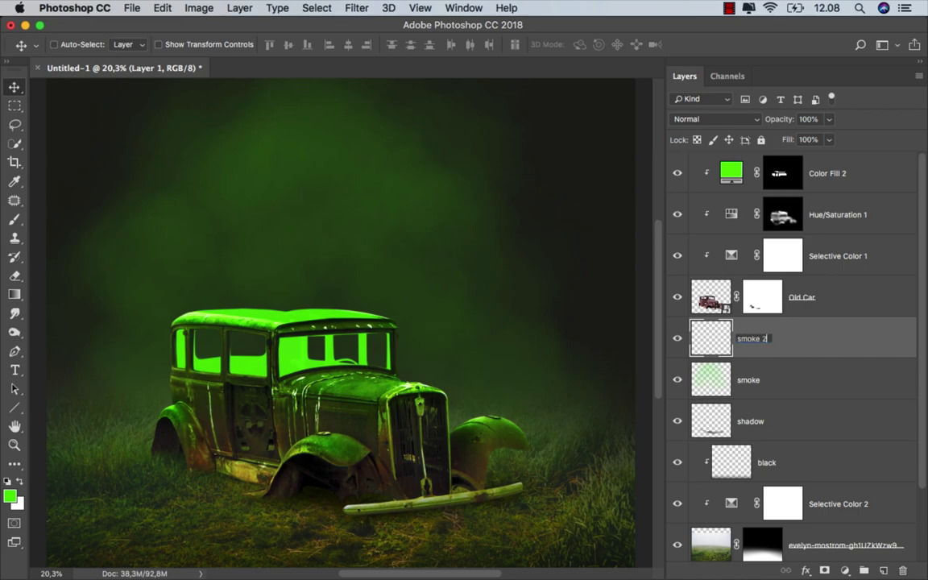
text(2)
key(Return)
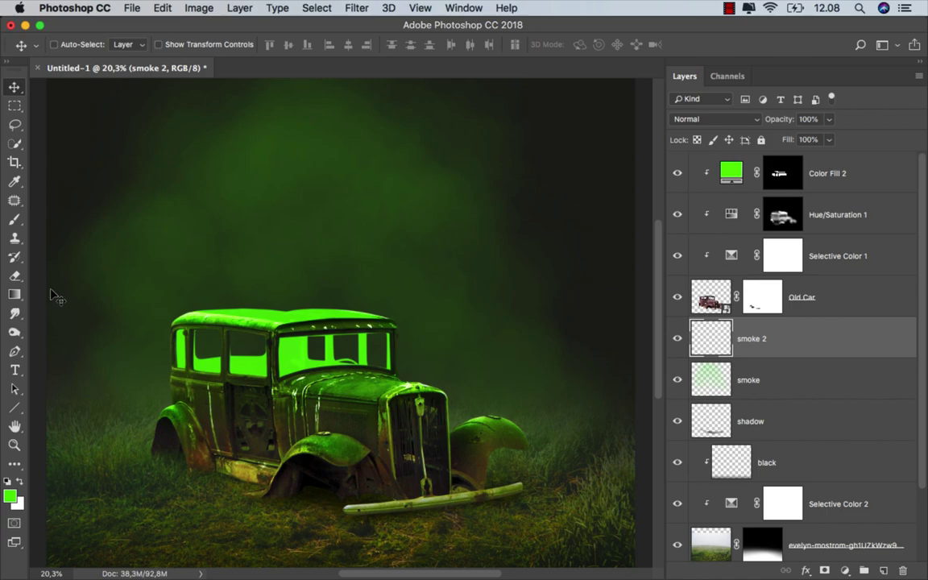
- Pick the Brush tool with the 1100 px smoke brush preset
click(15, 219)
click(60, 199)
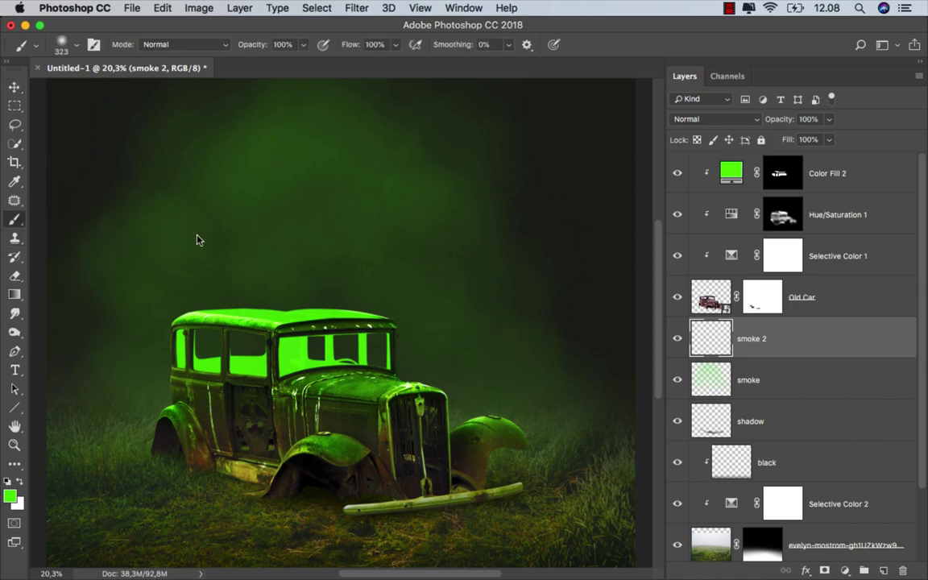
right_click(201, 235)
click(399, 453)
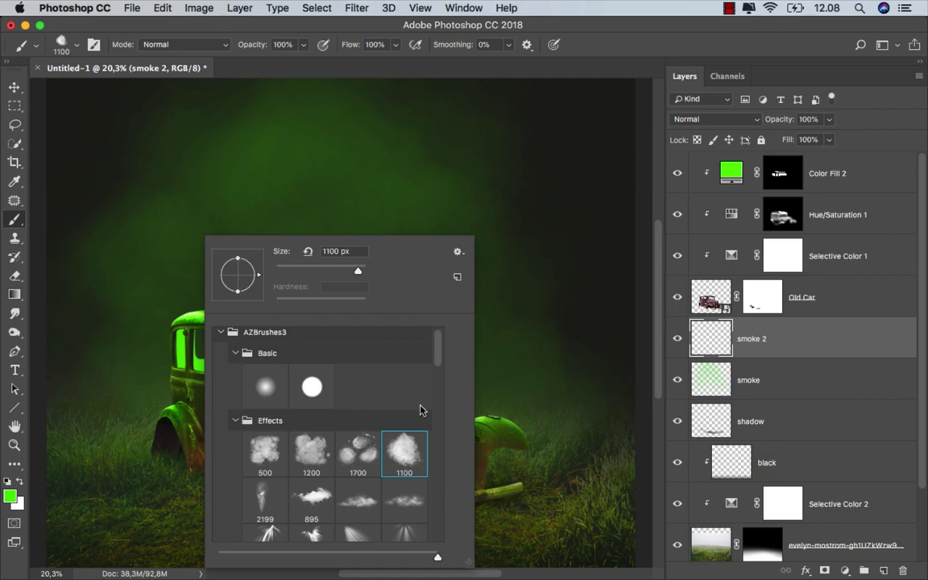
key(Return)
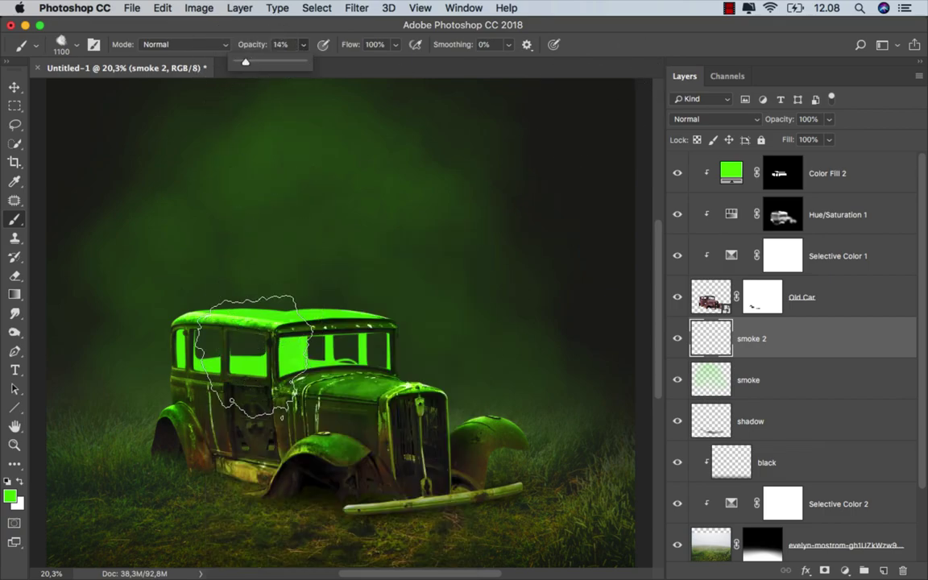
- Set a brighter green foreground and paint faint smoke above the roof at 20% opacity
click(13, 497)
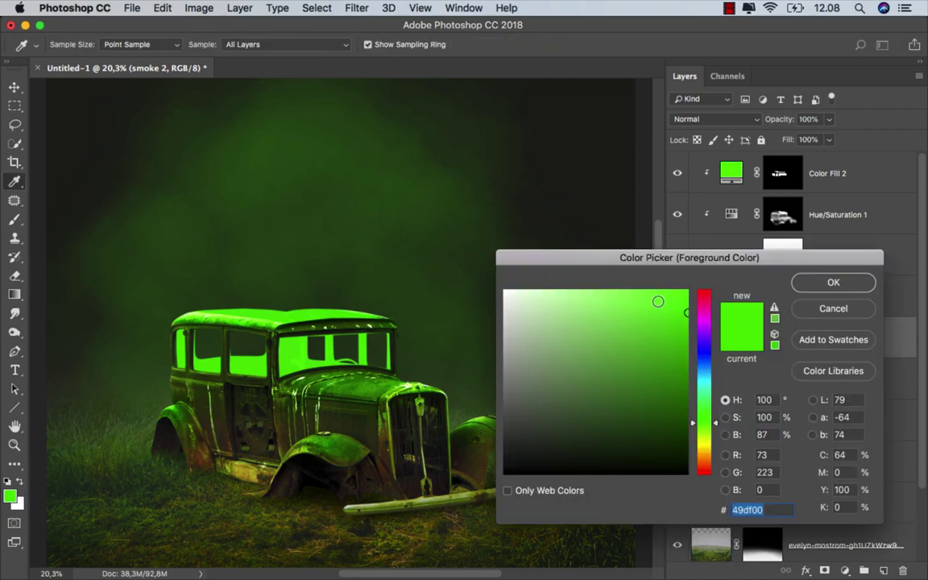
drag(685, 313, 694, 296)
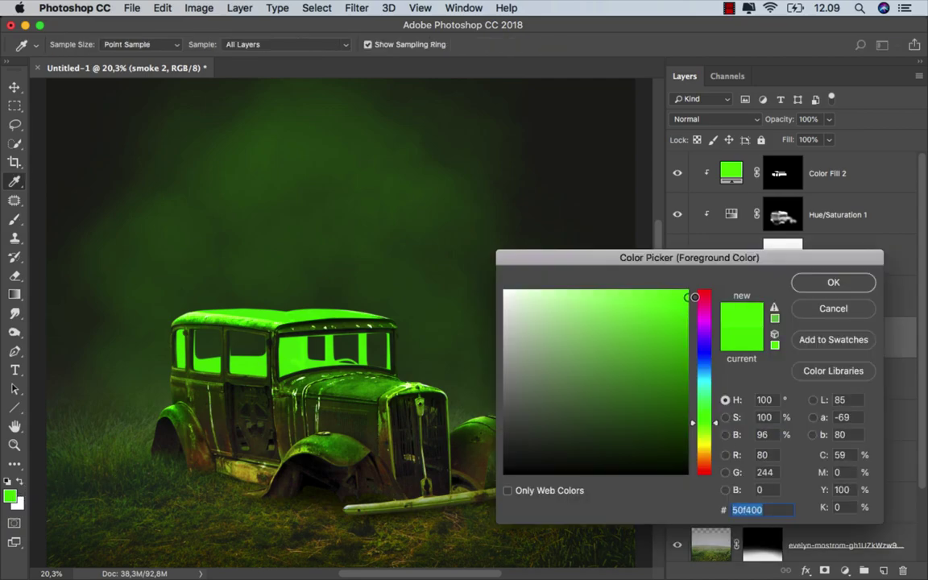
click(831, 283)
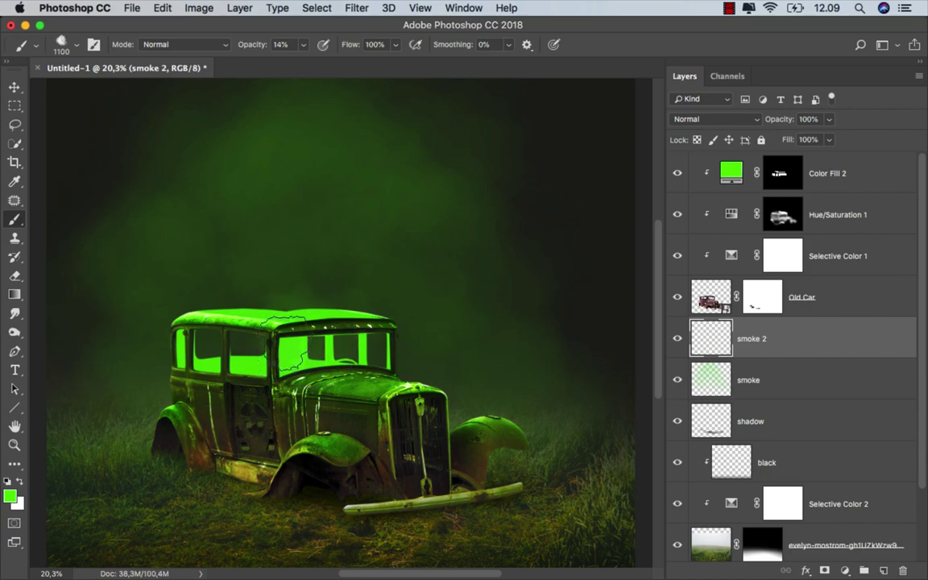
drag(272, 259, 309, 264)
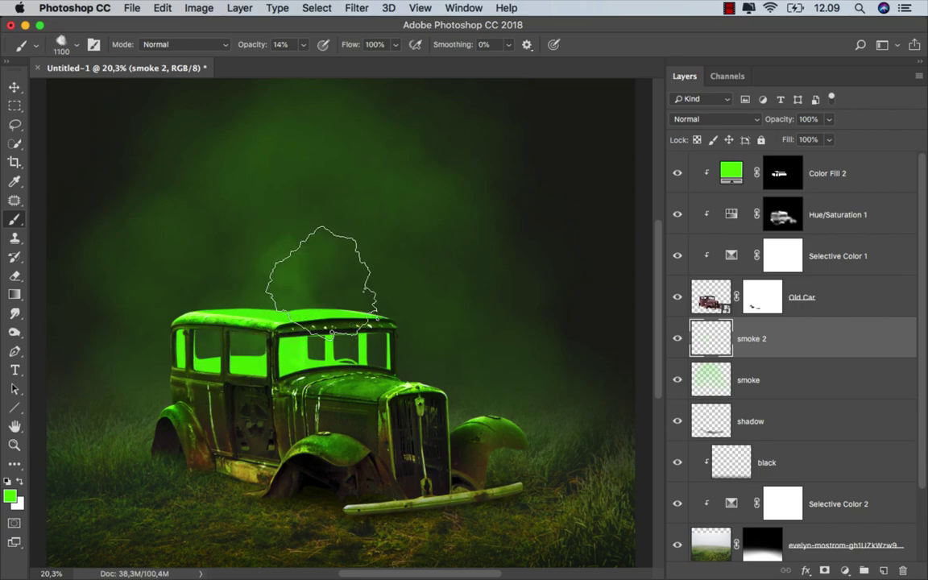
drag(242, 290, 213, 330)
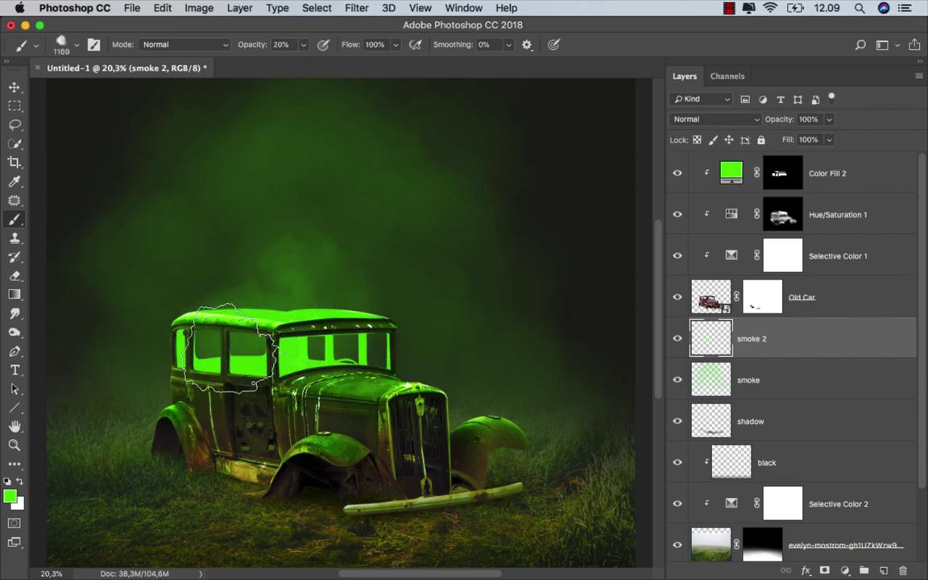
key(2)
scroll(228, 336, down, 1)
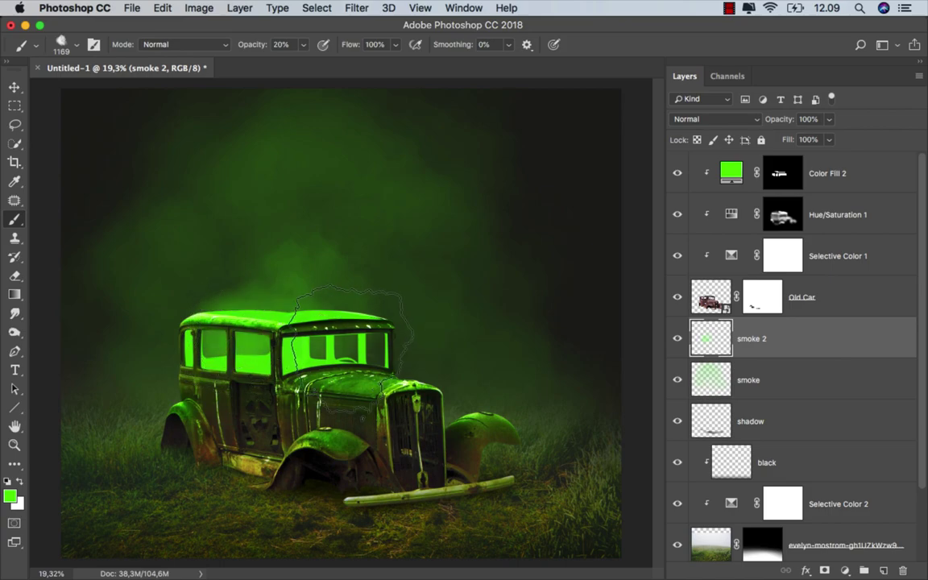
mouse_move(321, 249)
mouse_down()
mouse_move(295, 222)
mouse_move(375, 372)
mouse_move(246, 342)
mouse_move(244, 156)
mouse_up()
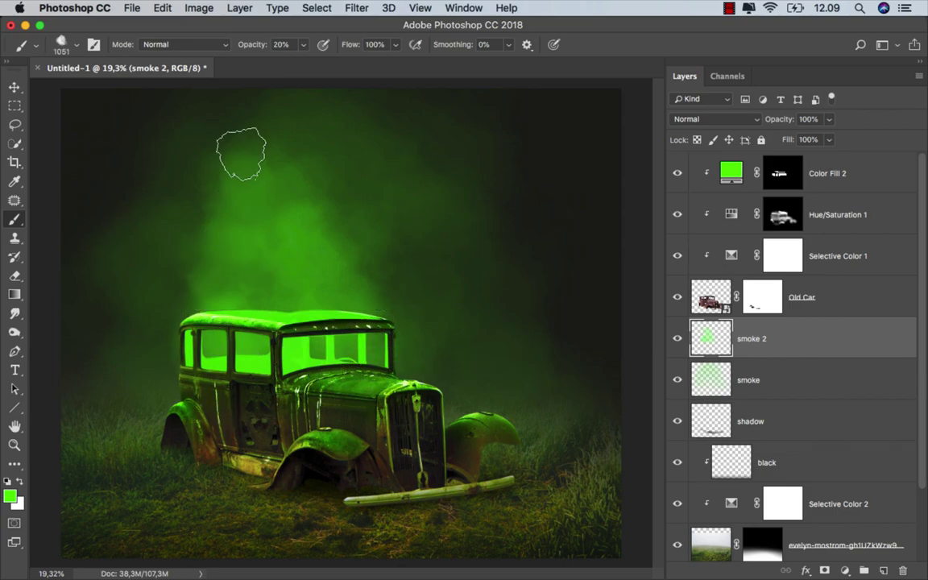
- Paint more green smoke around the car and brighten the rear side window
key(super+minus)
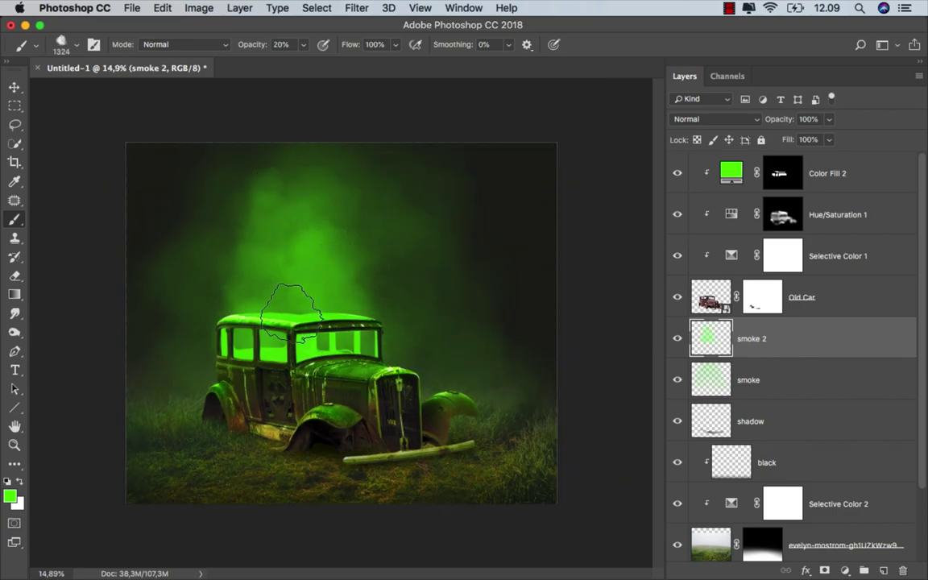
key(super+z)
mouse_move(241, 330)
mouse_down()
mouse_move(294, 352)
mouse_move(344, 332)
mouse_up()
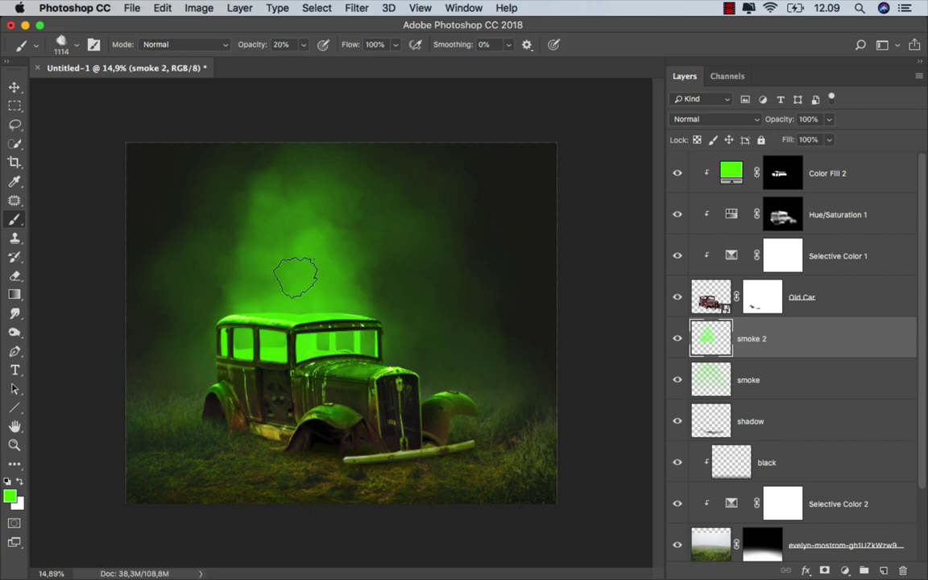
key(super+plus)
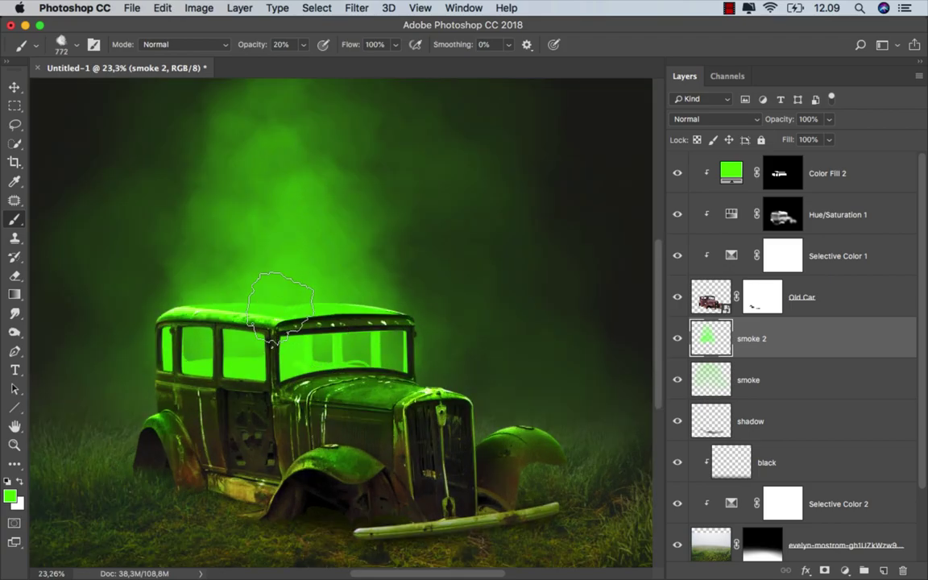
key(super+plus)
drag(363, 344, 319, 366)
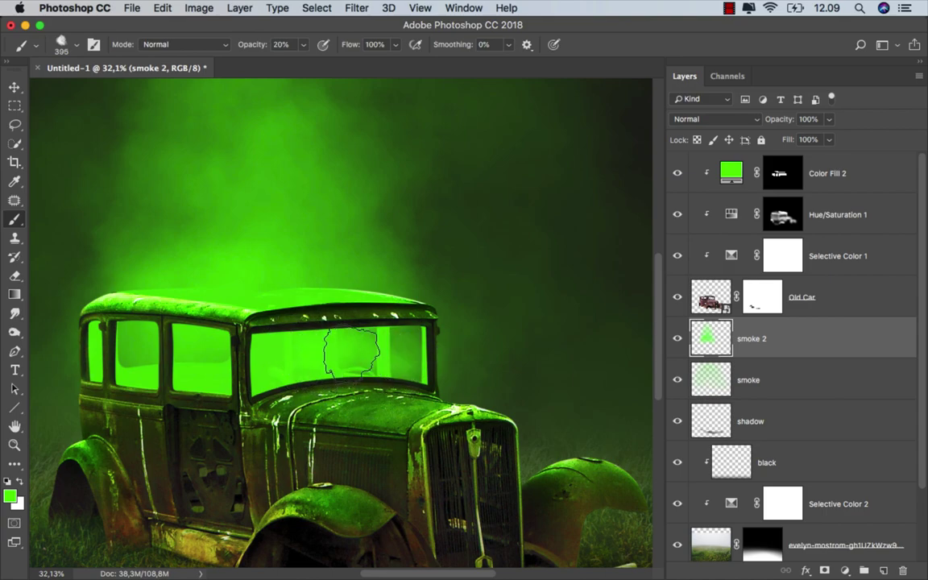
drag(198, 346, 129, 331)
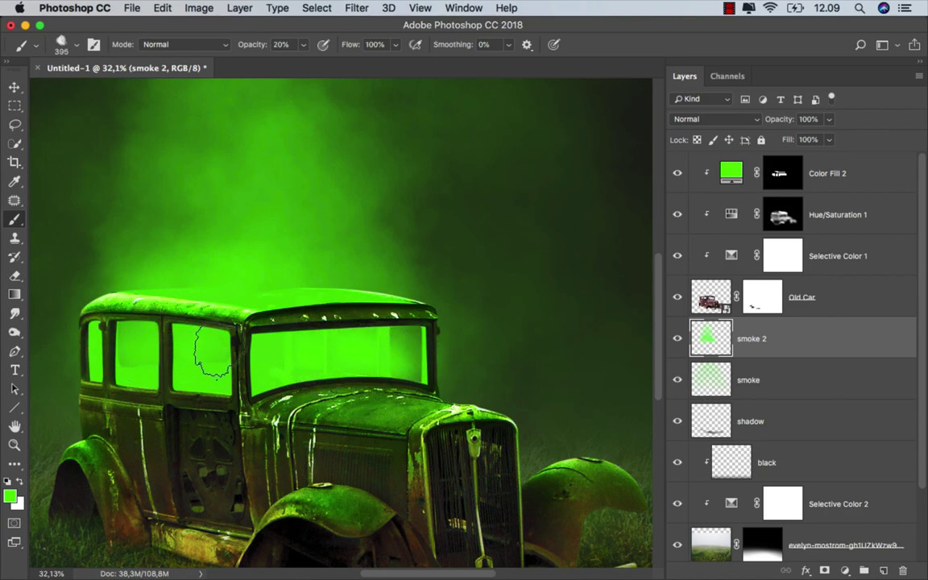
drag(177, 352, 140, 297)
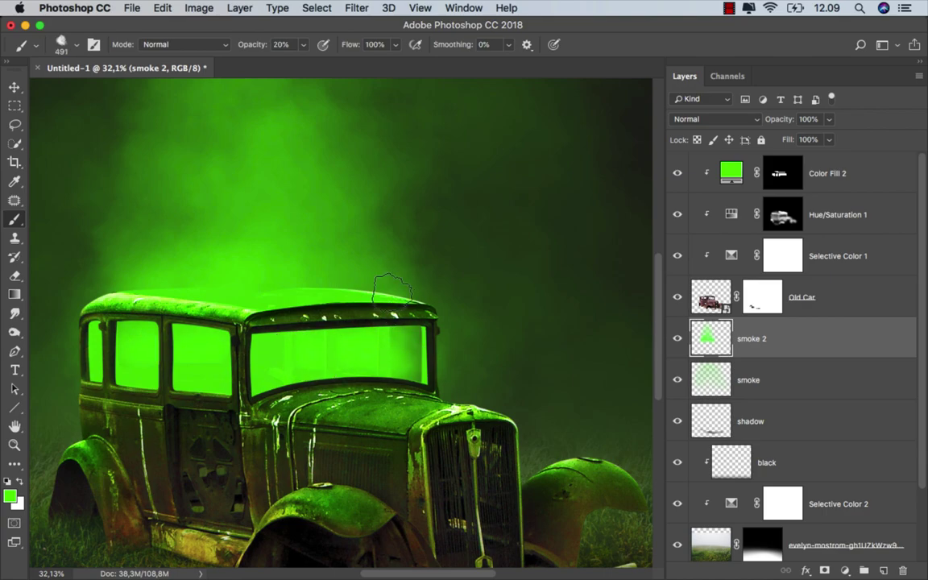
scroll(140, 296, down, 2)
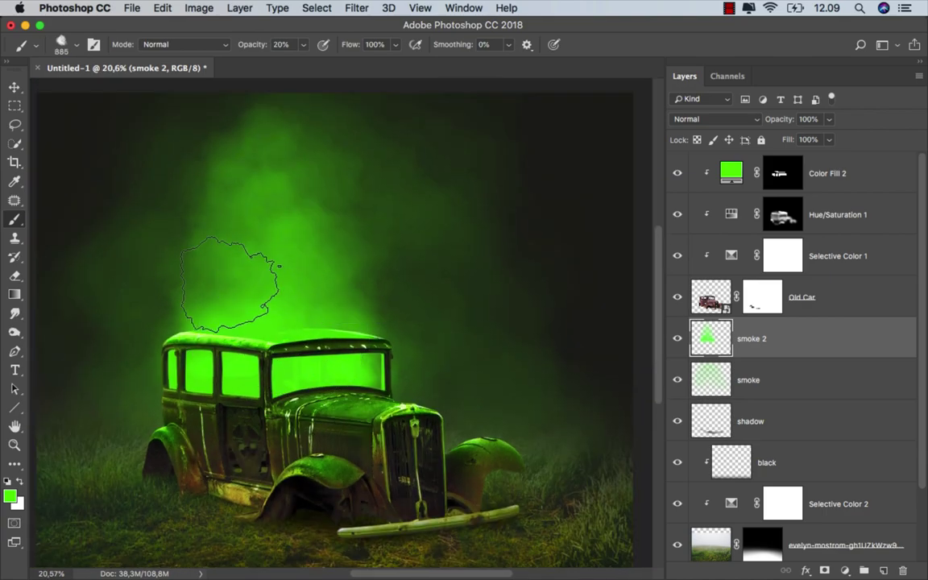
drag(266, 207, 230, 278)
key(bracketleft)
key(bracketleft)
key(bracketleft)
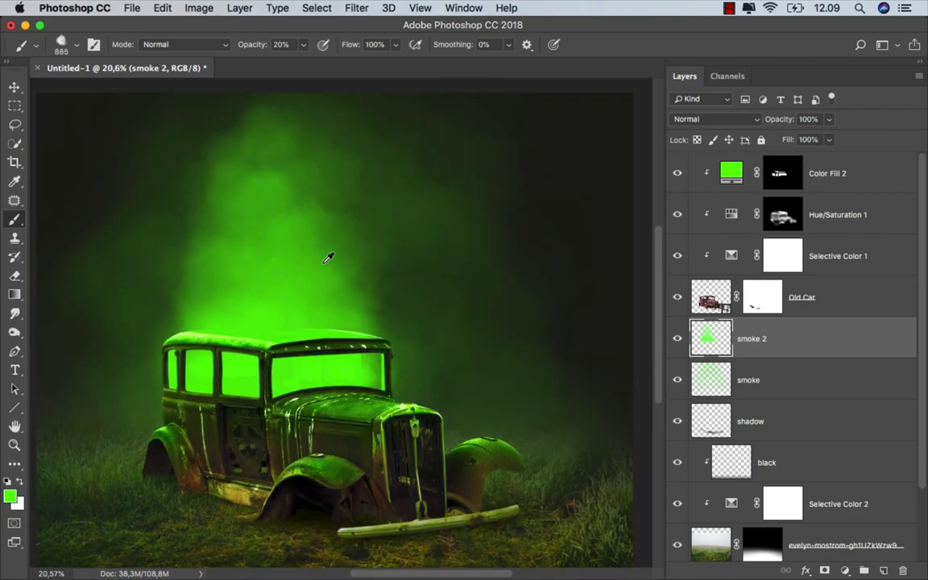
- Build up broad green smoke strokes on smoke 2 and toggle it to compare
scroll(329, 257, down, 1)
mouse_move(306, 282)
mouse_down()
mouse_move(318, 274)
mouse_move(227, 274)
mouse_up()
scroll(312, 188, down, 2)
scroll(313, 187, up, 1)
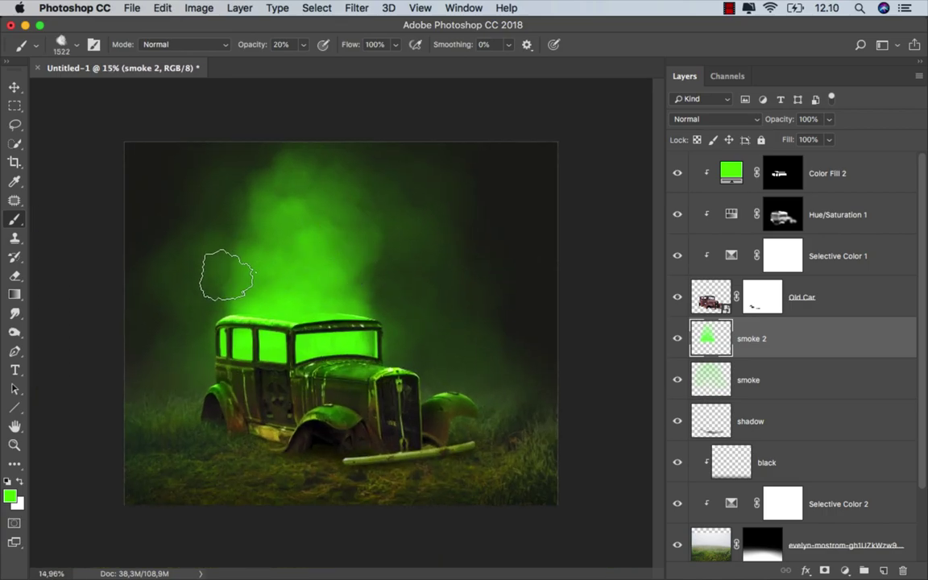
scroll(359, 310, up, 1)
mouse_move(322, 274)
mouse_down()
mouse_move(296, 279)
mouse_move(265, 149)
mouse_move(250, 261)
mouse_up()
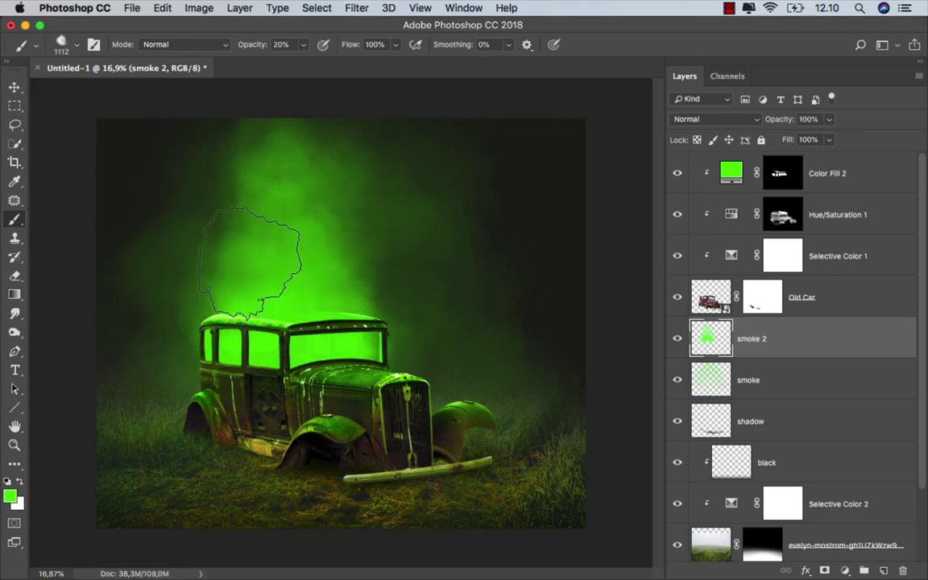
scroll(311, 306, up, 1)
scroll(340, 362, up, 1)
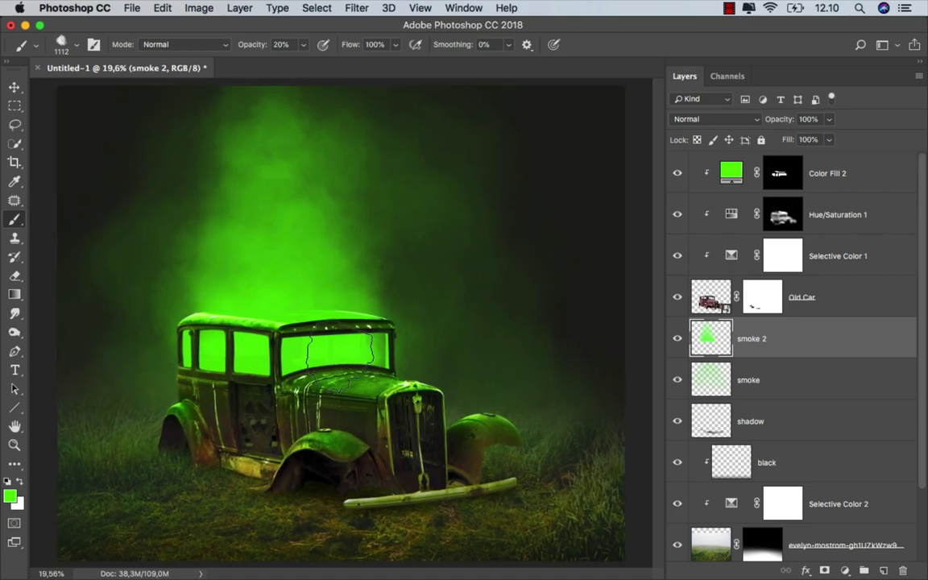
click(677, 339)
- Select Color Fill 2 and drag Skeleton 30.png from Finder onto the canvas
key(v)
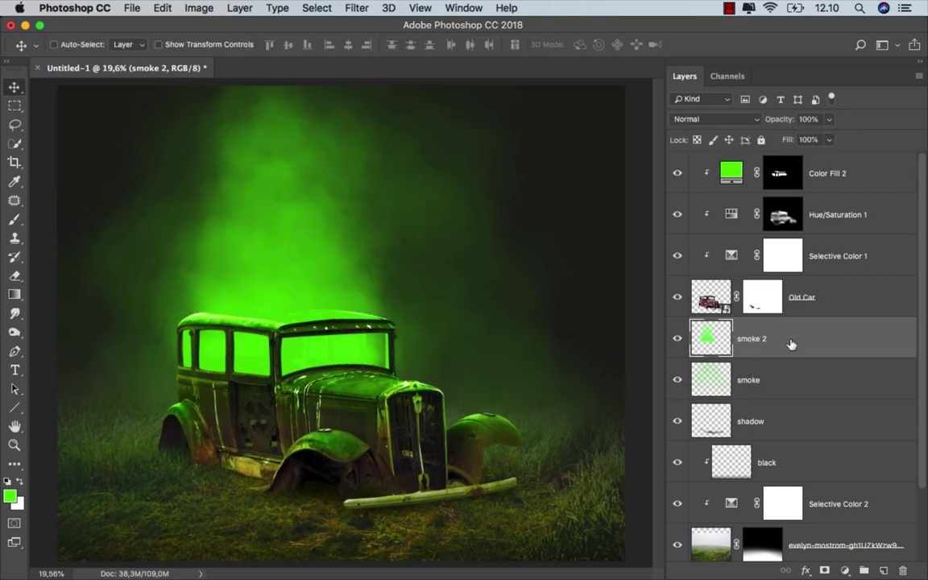
click(856, 178)
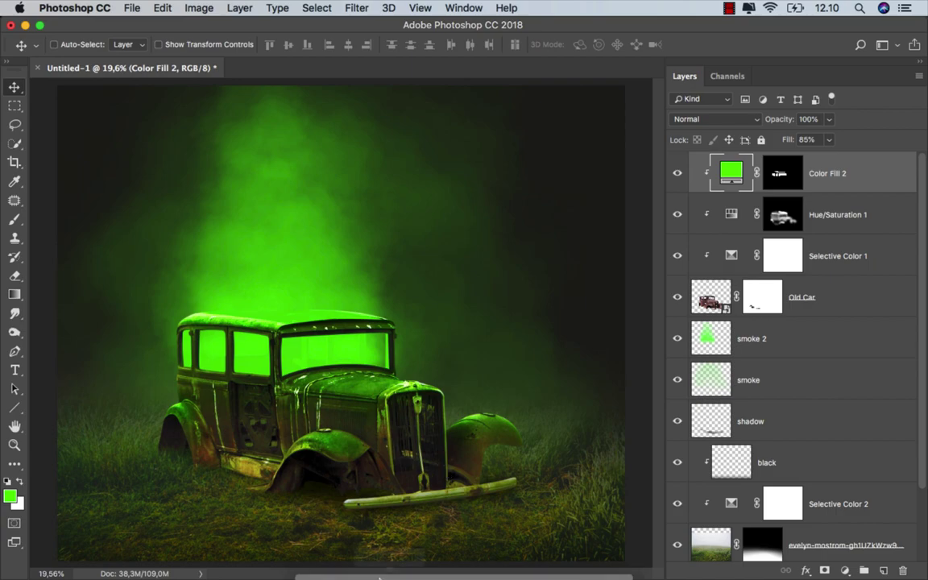
click(328, 527)
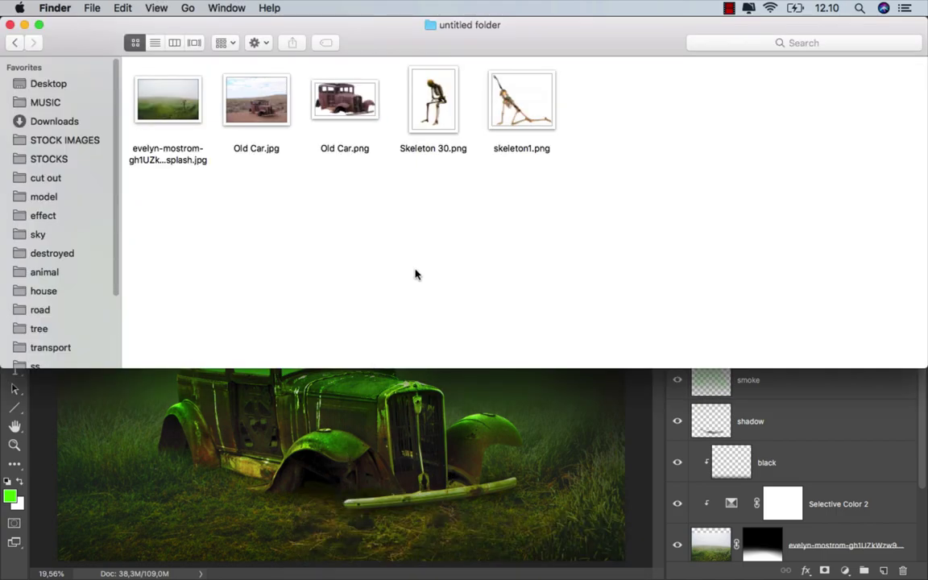
mouse_move(427, 104)
mouse_down()
mouse_move(420, 452)
mouse_move(379, 233)
mouse_up()
right_click(378, 232)
- Flip Skeleton 30 horizontally, scale it to about 16%, and commit it seated on the roof
click(427, 400)
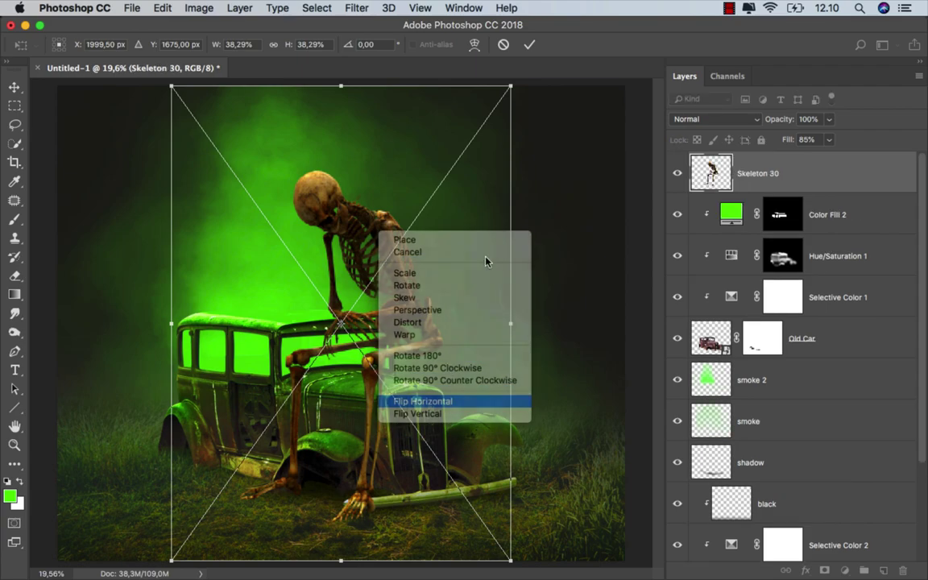
drag(512, 84, 452, 196)
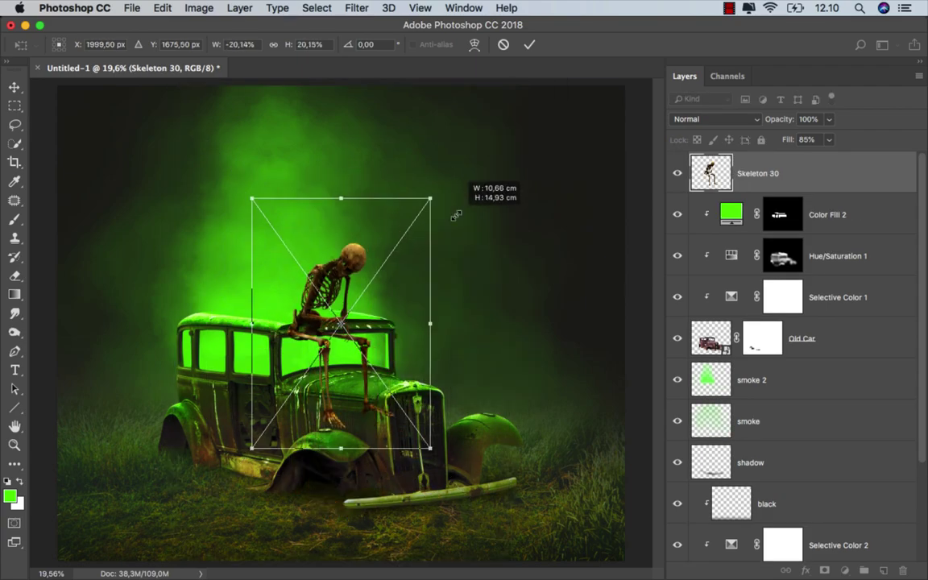
drag(329, 302, 348, 274)
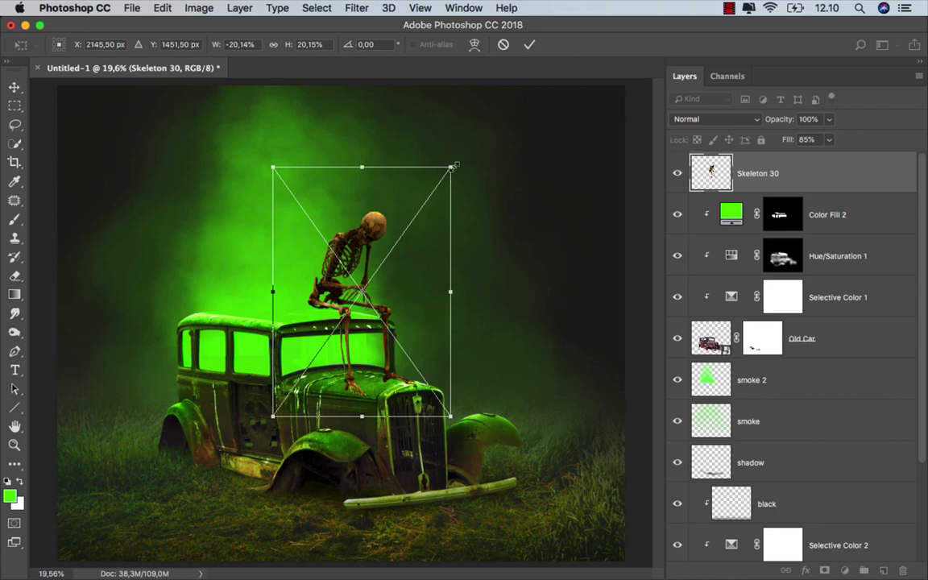
drag(453, 165, 439, 182)
scroll(362, 282, up, 2)
drag(358, 291, 344, 314)
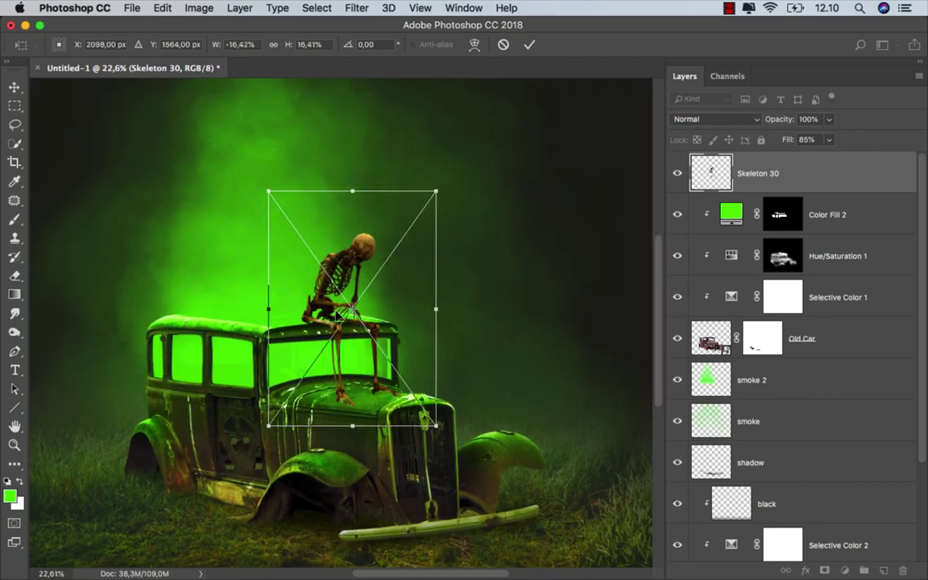
click(529, 46)
scroll(338, 320, up, 5)
scroll(339, 310, down, 1)
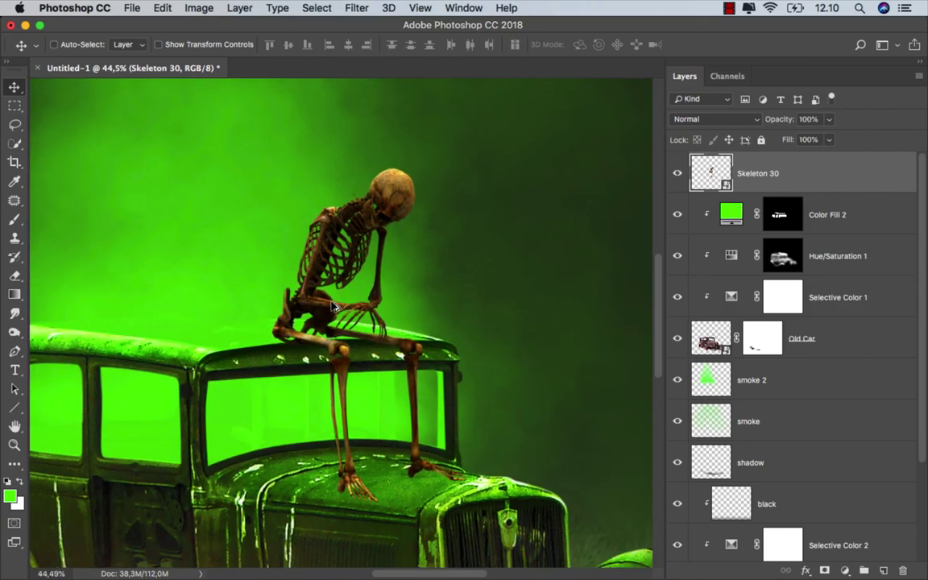
scroll(340, 304, down, 1)
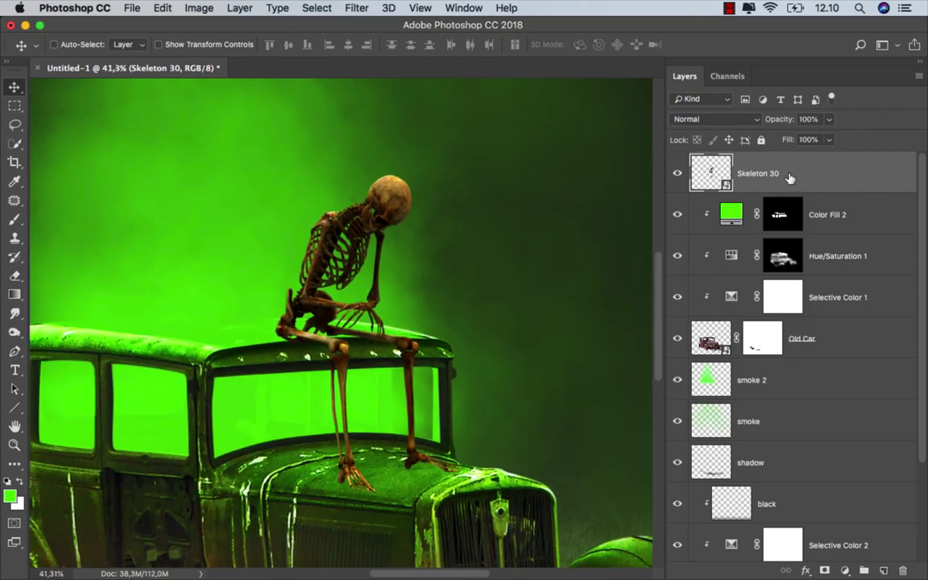
- Add a Selective Color adjustment clipped to Skeleton 30 and choose the Neutrals range
click(844, 570)
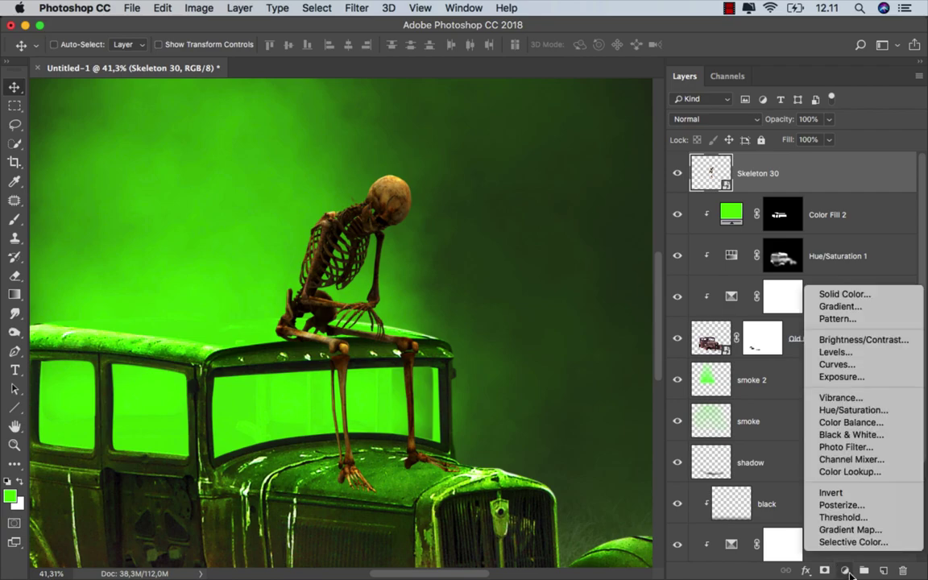
click(849, 542)
click(567, 490)
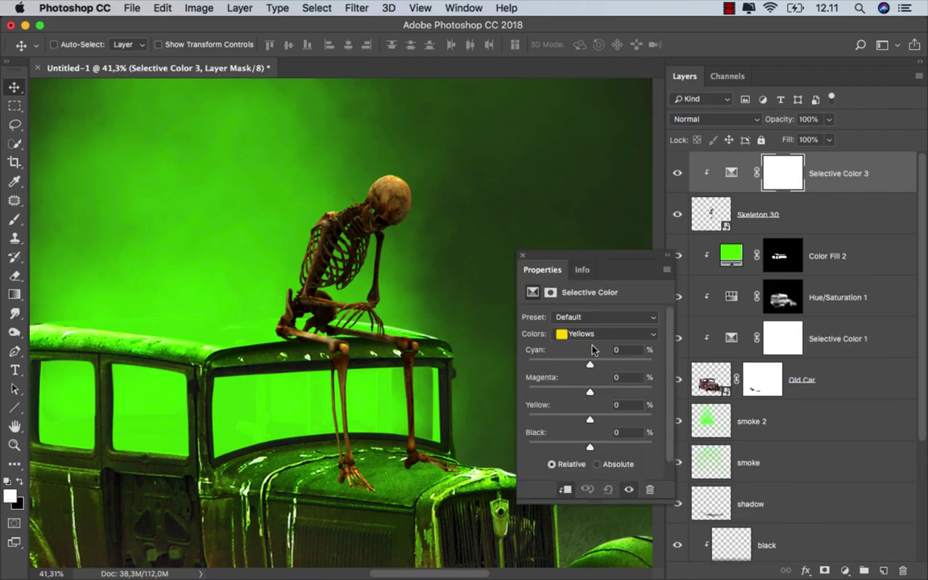
click(594, 337)
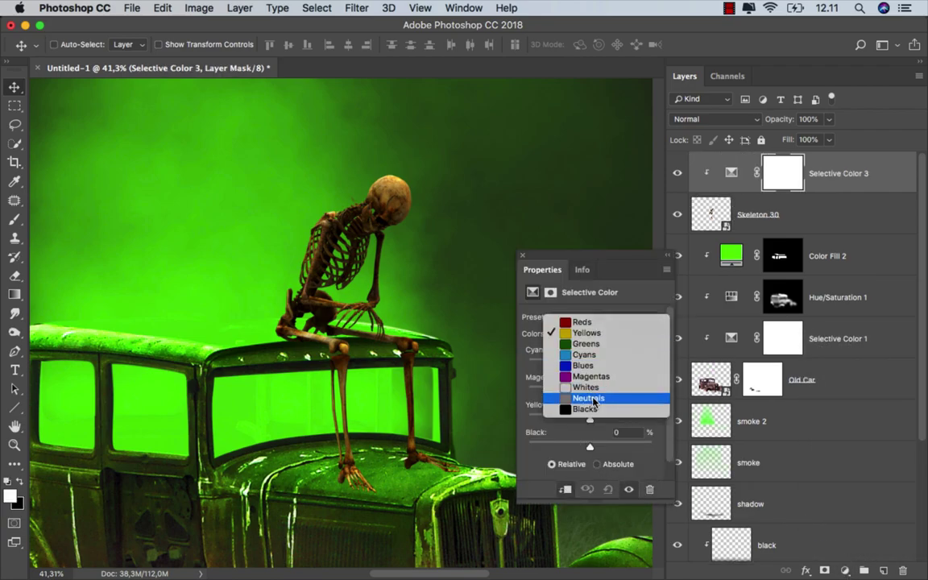
click(594, 399)
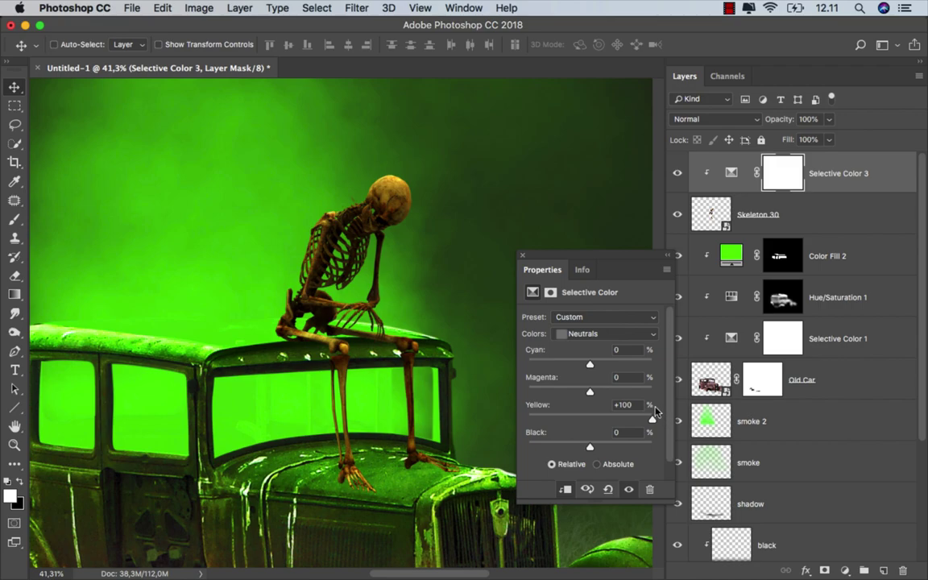
- Set the Selective Color 3 Neutrals to Cyan +21 and Magenta -28, then close Properties
drag(593, 367, 600, 368)
drag(593, 393, 575, 392)
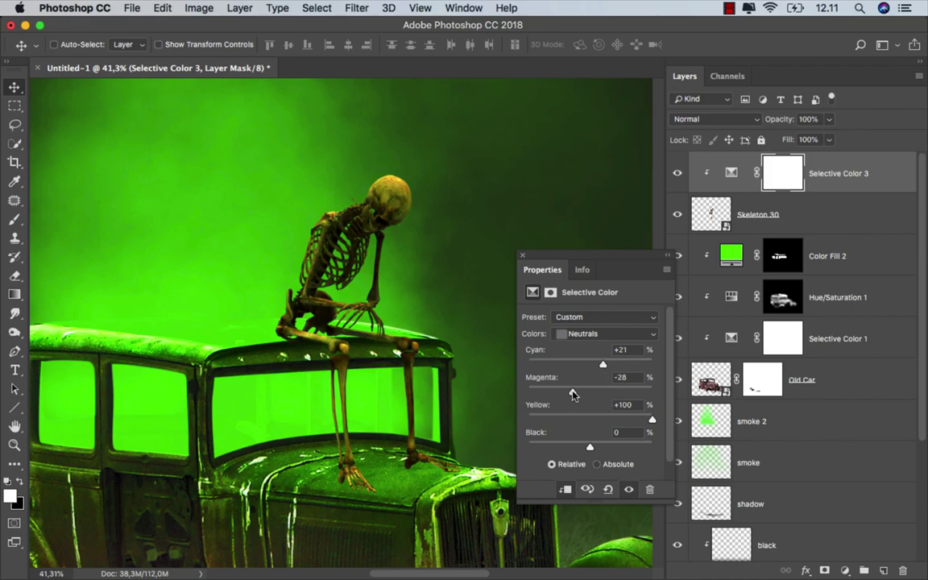
click(520, 257)
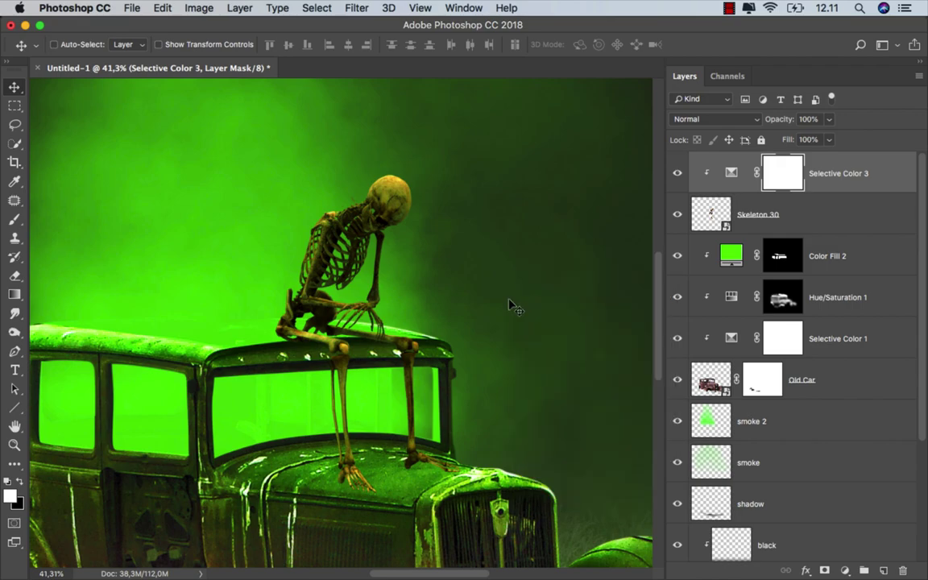
- Scroll the Layers panel and select the Skeleton 30 layer
scroll(564, 278, down, 2)
scroll(568, 277, down, 3)
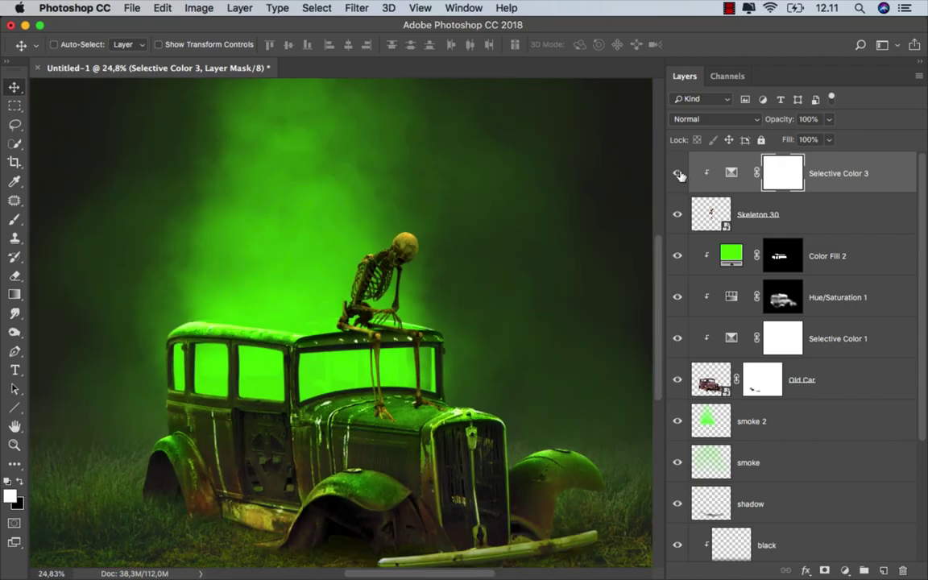
scroll(429, 292, up, 1)
scroll(427, 292, up, 2)
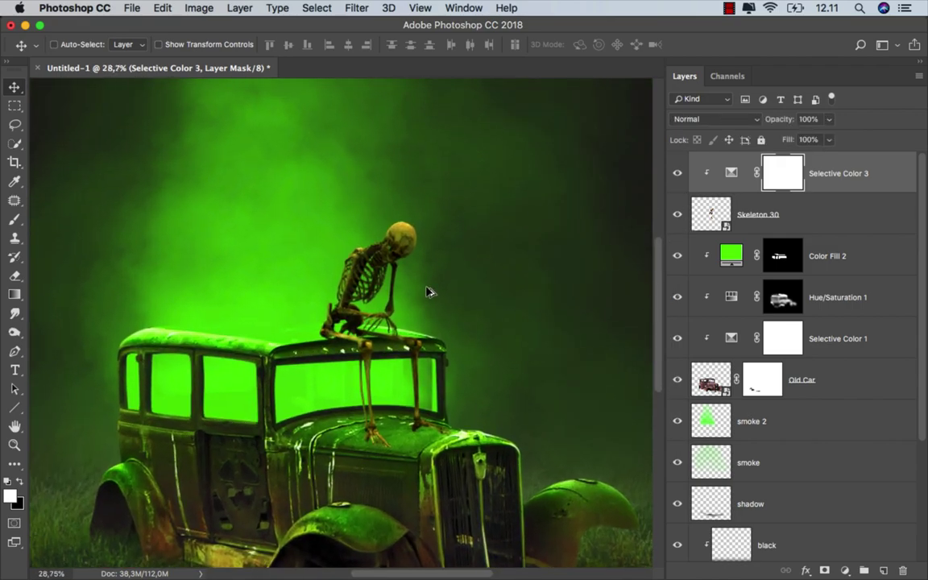
scroll(425, 294, up, 1)
click(805, 215)
- Enable an Inner Shadow on Skeleton 30, coloured with green sampled from the fog
right_click(729, 200)
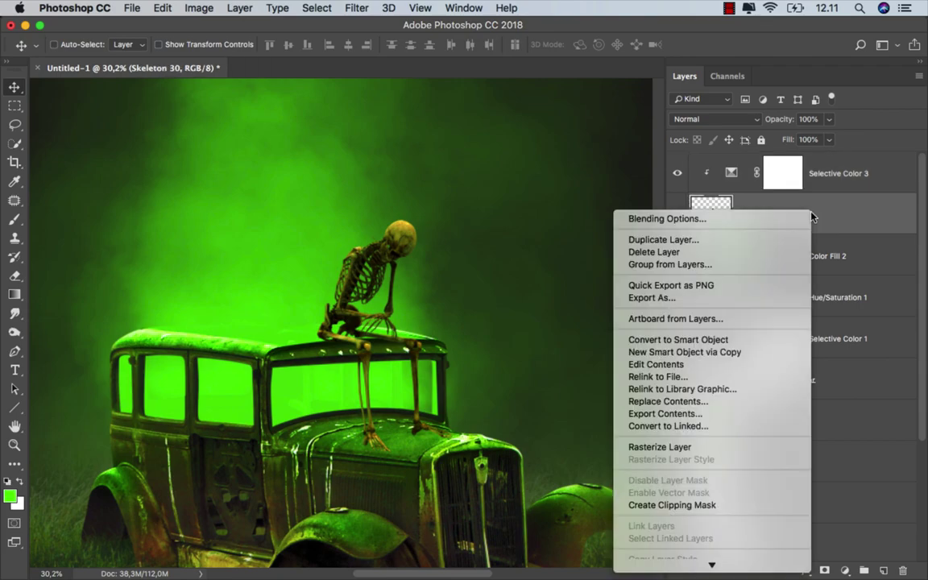
click(708, 232)
double_click(708, 233)
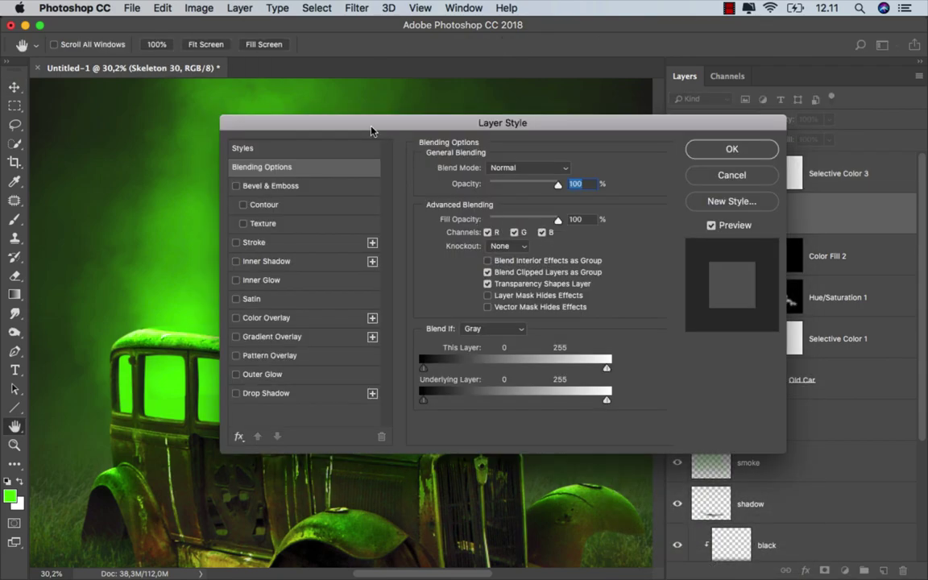
drag(371, 130, 654, 195)
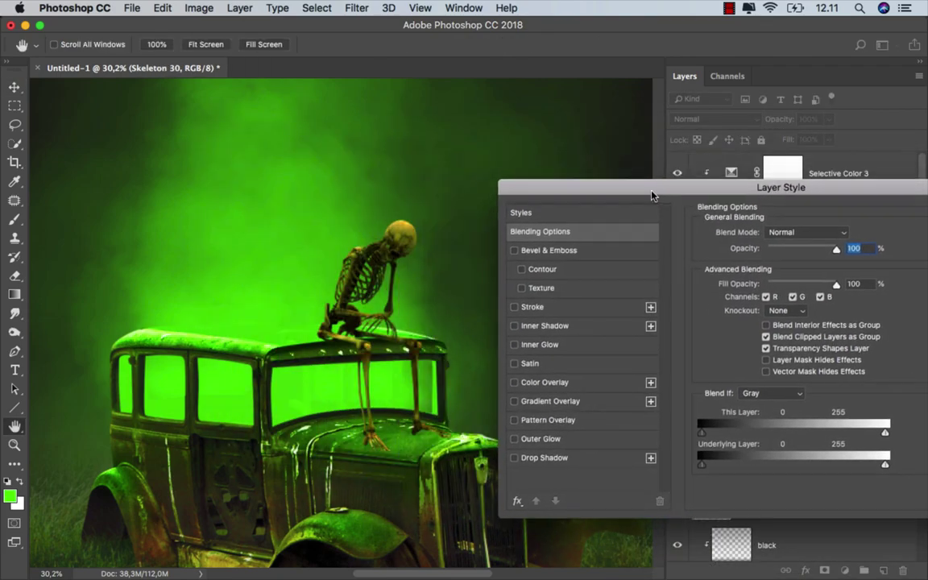
click(549, 325)
drag(763, 189, 716, 196)
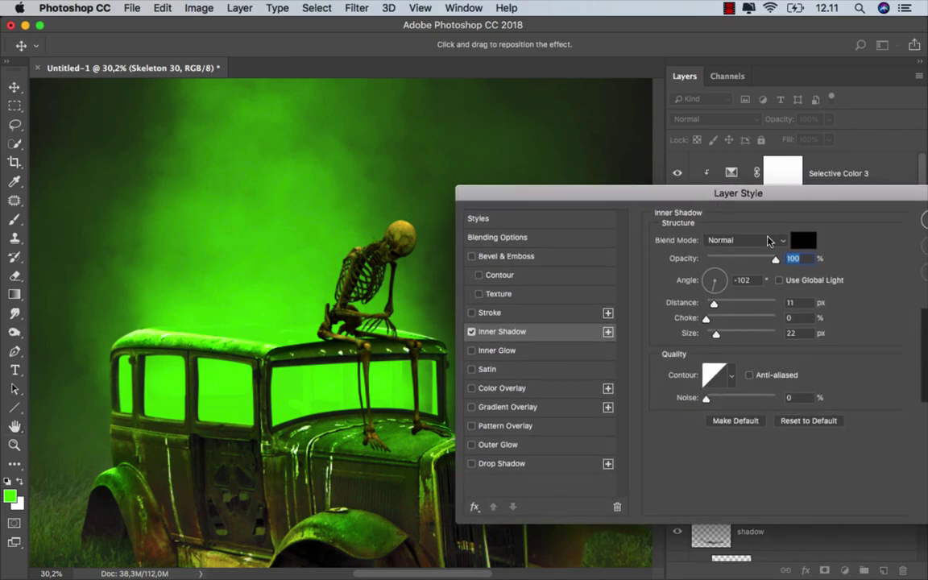
click(803, 240)
click(262, 322)
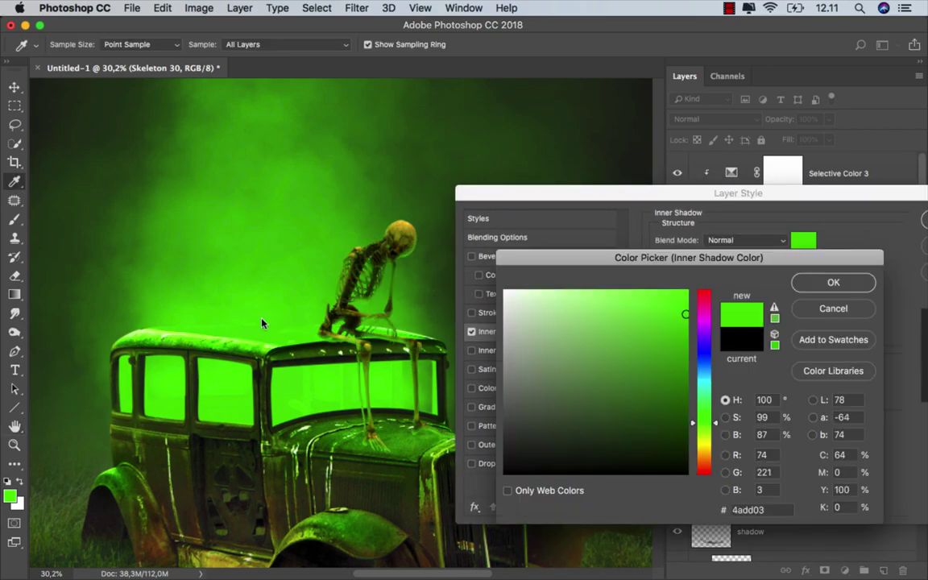
click(830, 283)
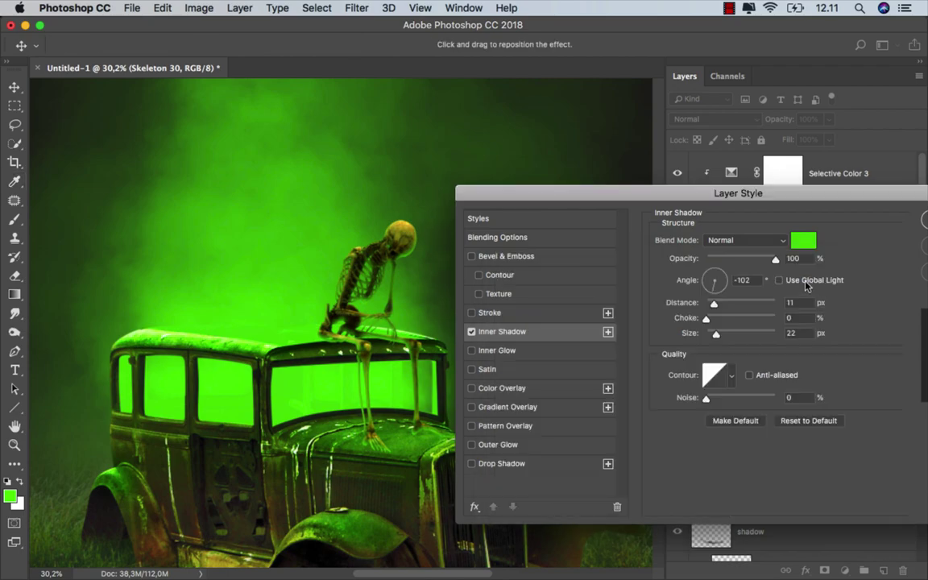
- Make the inner shadow Linear Dodge (Add), distance 6 px, size 5 px, angle −145°, and apply it
click(745, 240)
click(747, 365)
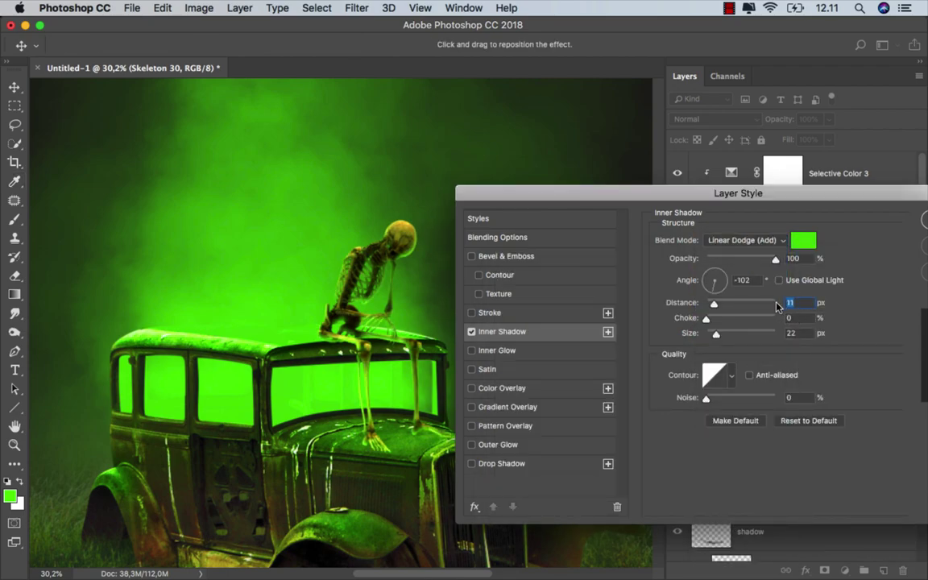
drag(713, 306, 712, 336)
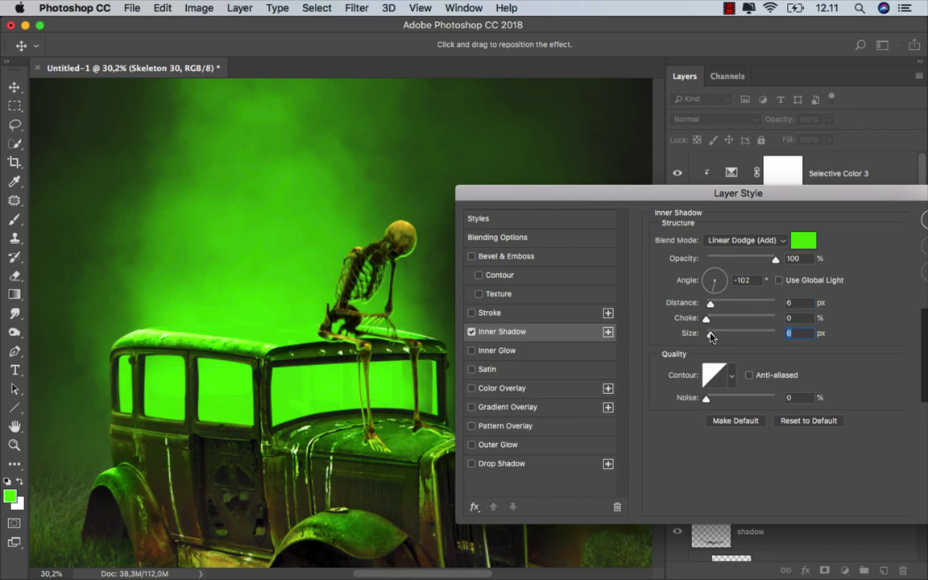
drag(712, 295, 691, 299)
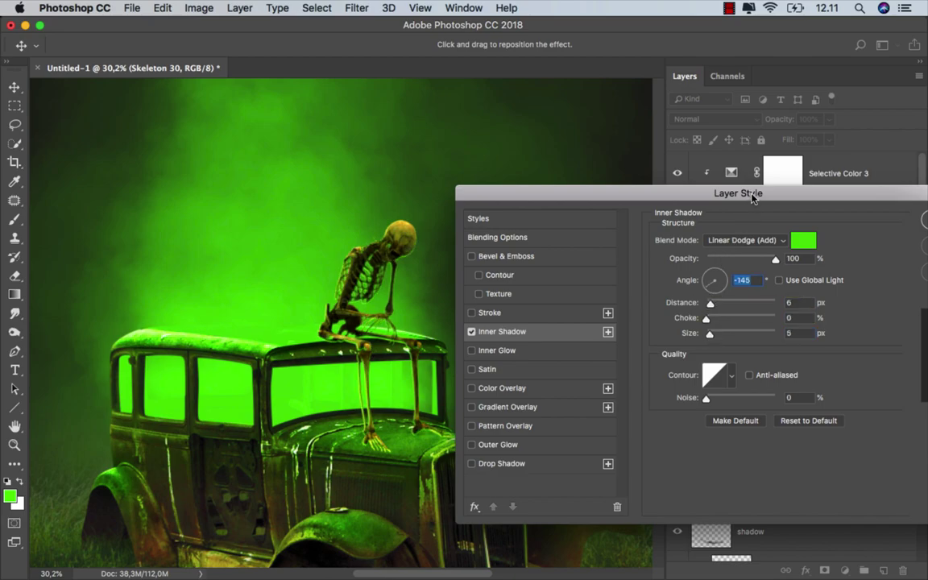
drag(749, 192, 608, 192)
click(818, 214)
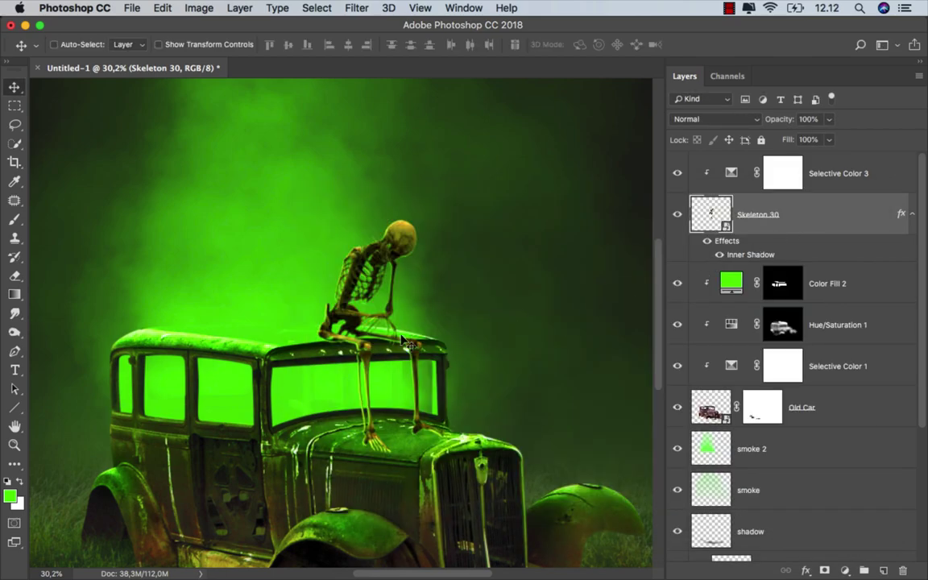
- Create a layer from Skeleton 30's Inner Shadow, move it above Selective Color 3, and add a mask
scroll(407, 342, up, 1)
scroll(394, 342, up, 2)
scroll(367, 342, up, 1)
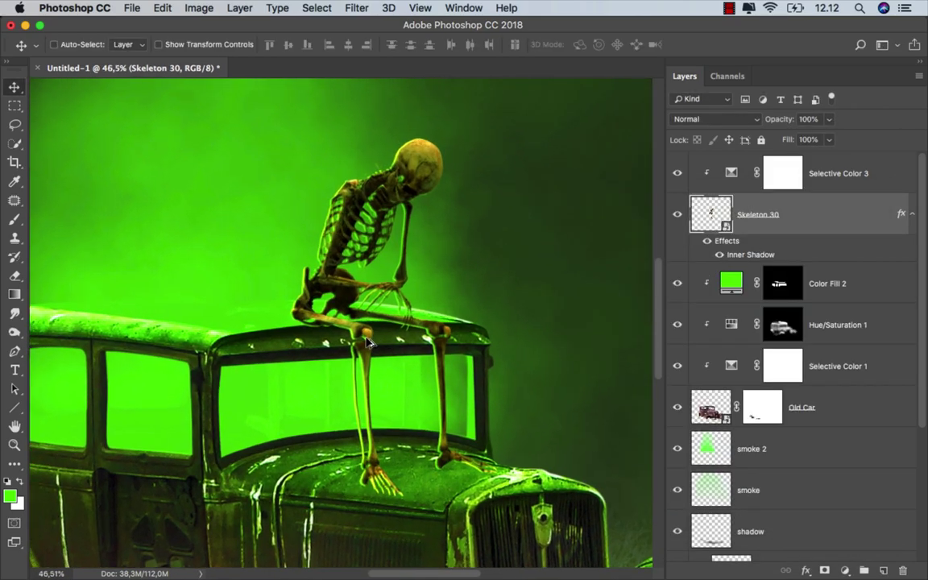
right_click(761, 258)
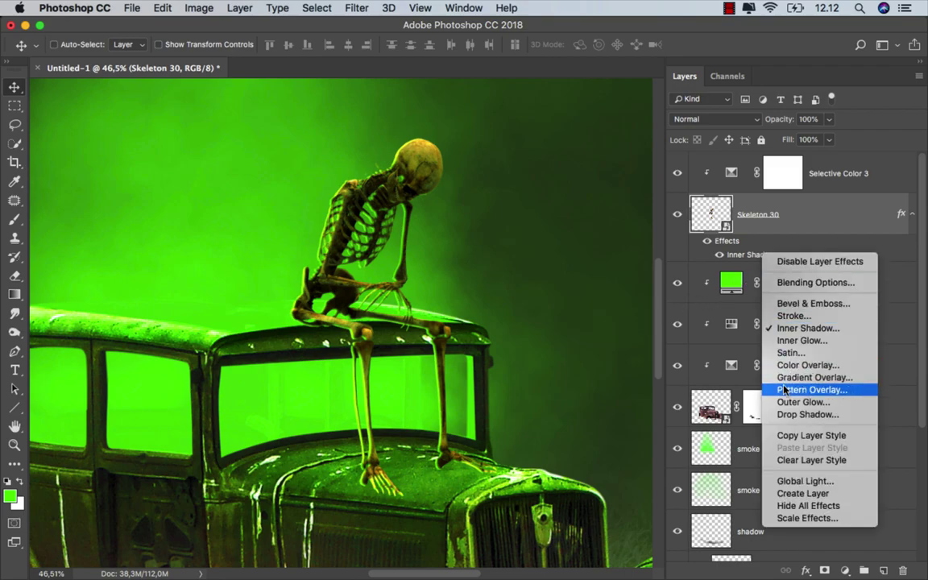
click(803, 493)
drag(829, 220, 815, 171)
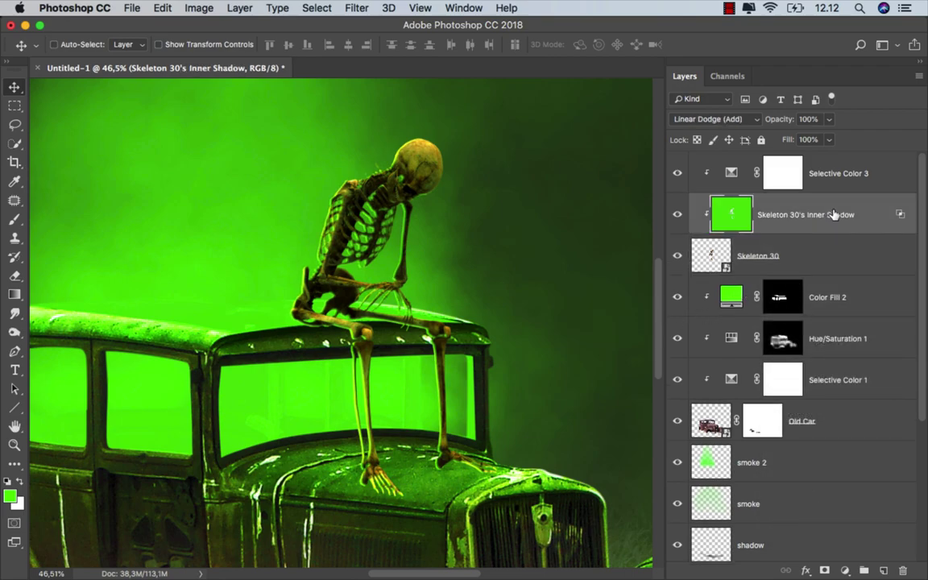
click(823, 571)
- Set up a soft Brush at 44 px and 60% opacity for painting the mask
click(14, 219)
click(81, 215)
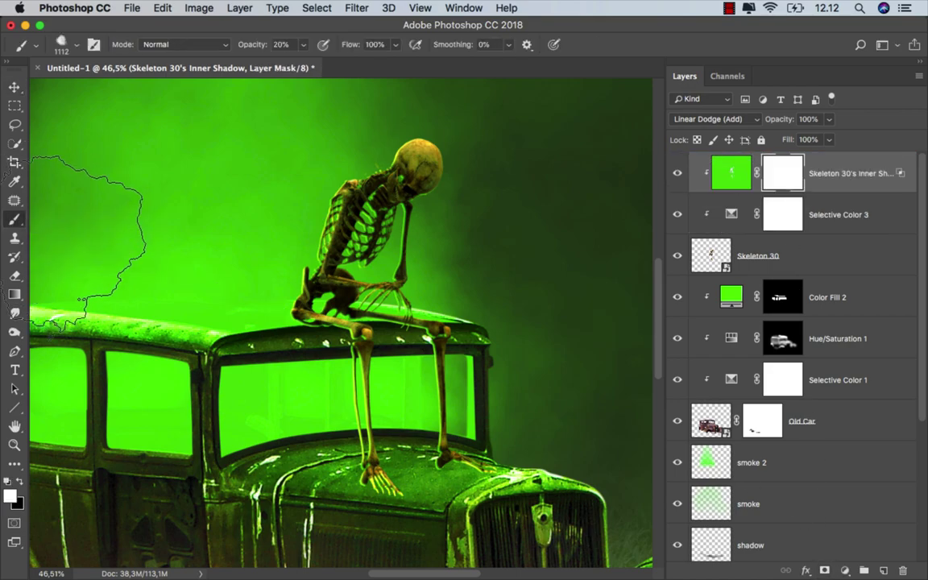
right_click(385, 246)
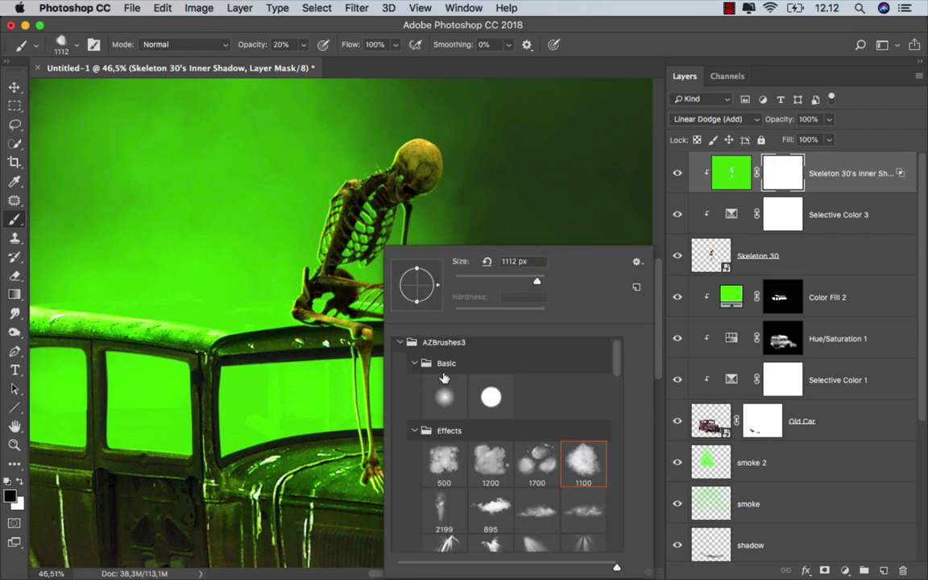
key(Return)
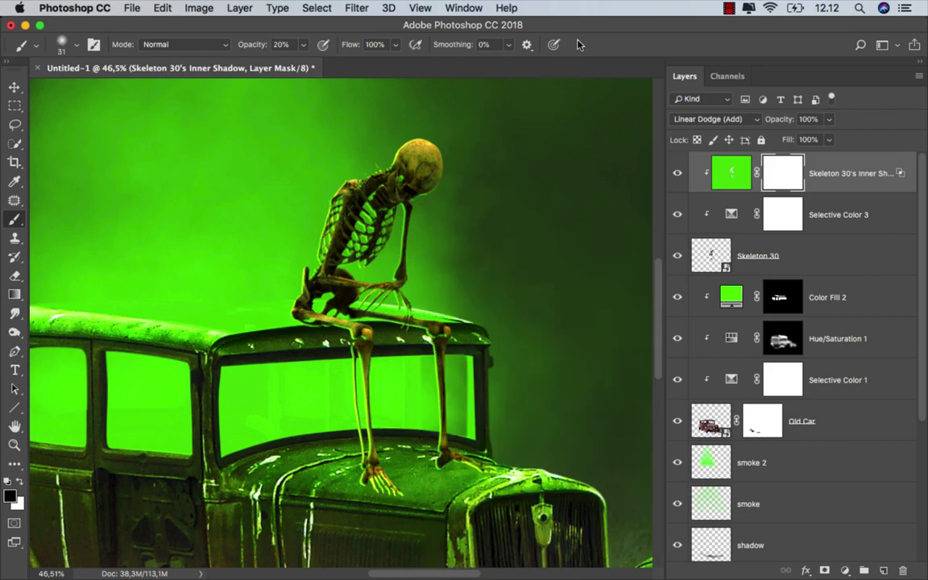
click(303, 45)
drag(328, 64, 330, 64)
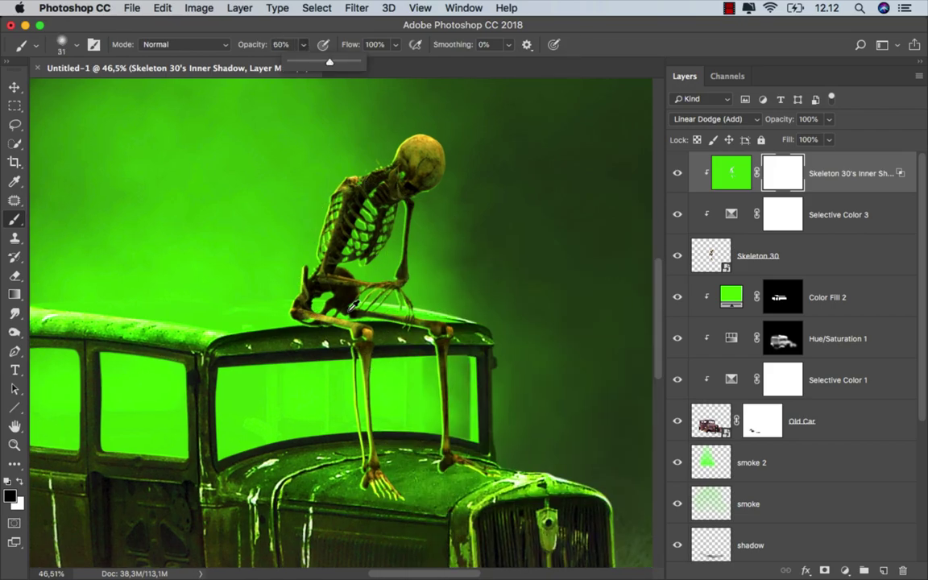
scroll(318, 334, up, 5)
drag(298, 330, 309, 338)
scroll(308, 339, up, 1)
scroll(310, 338, up, 1)
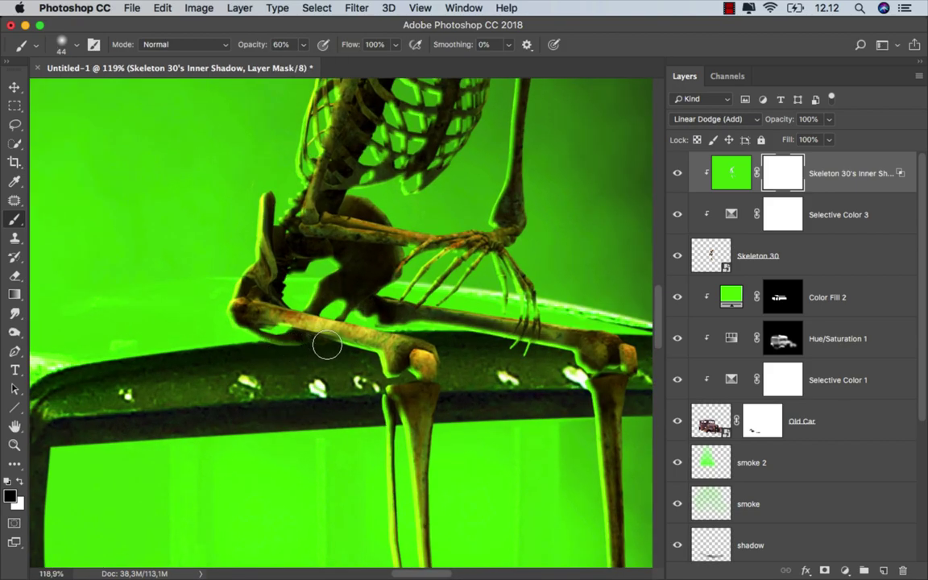
- Mask the glow under the hip bone and above the thigh, restoring it along the thigh bone
drag(327, 346, 254, 351)
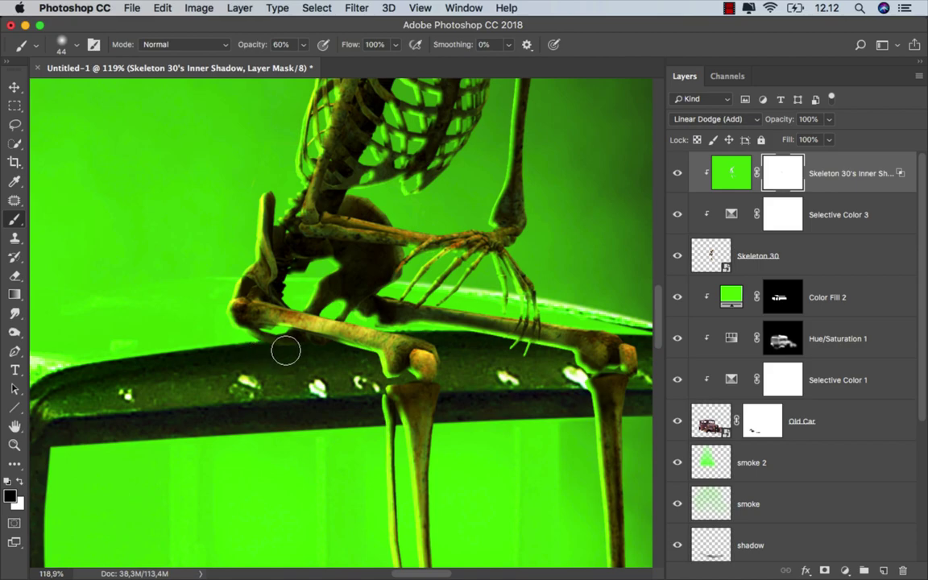
mouse_move(429, 341)
mouse_down()
mouse_move(506, 344)
mouse_move(447, 332)
mouse_up()
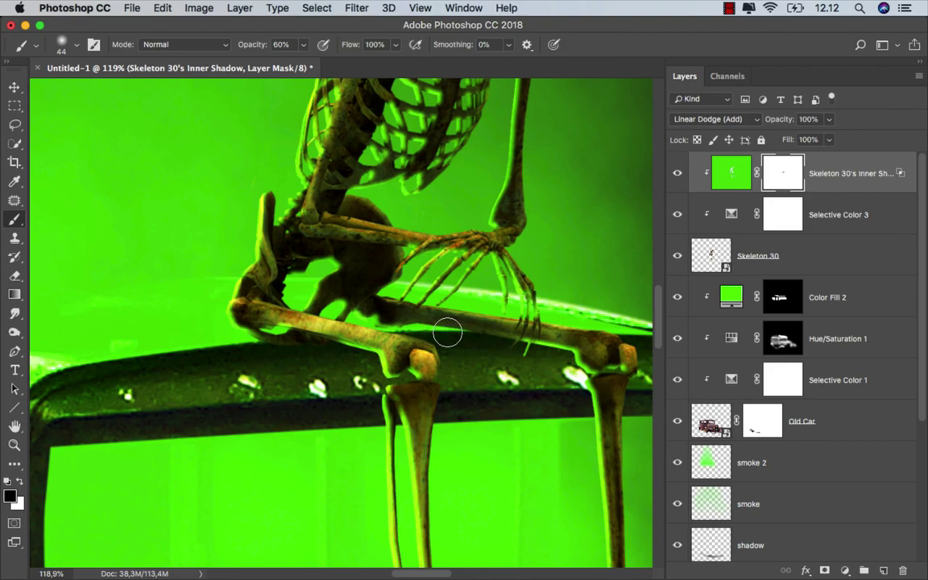
scroll(479, 343, down, 2)
scroll(478, 343, right, 3)
key(x)
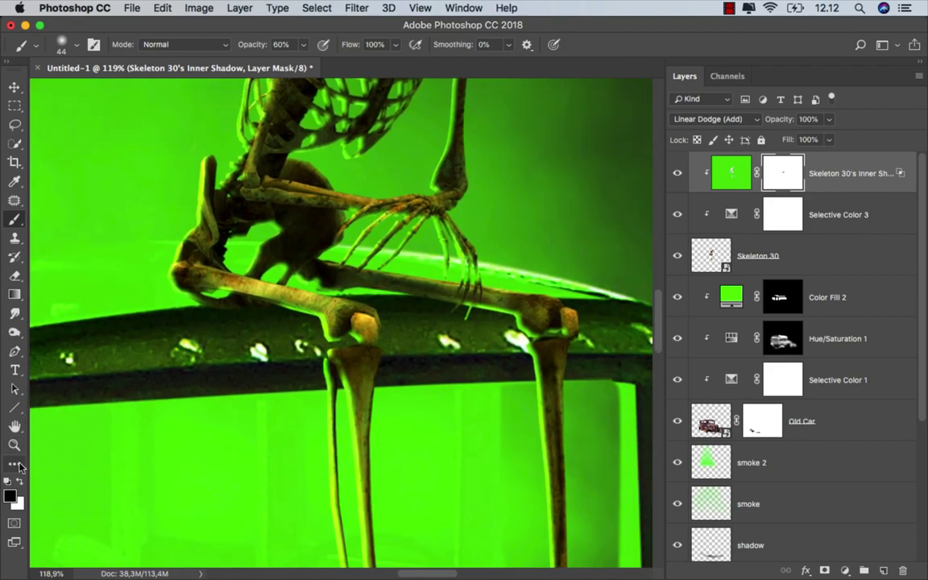
mouse_move(450, 303)
mouse_down()
mouse_move(435, 301)
mouse_move(500, 310)
mouse_up()
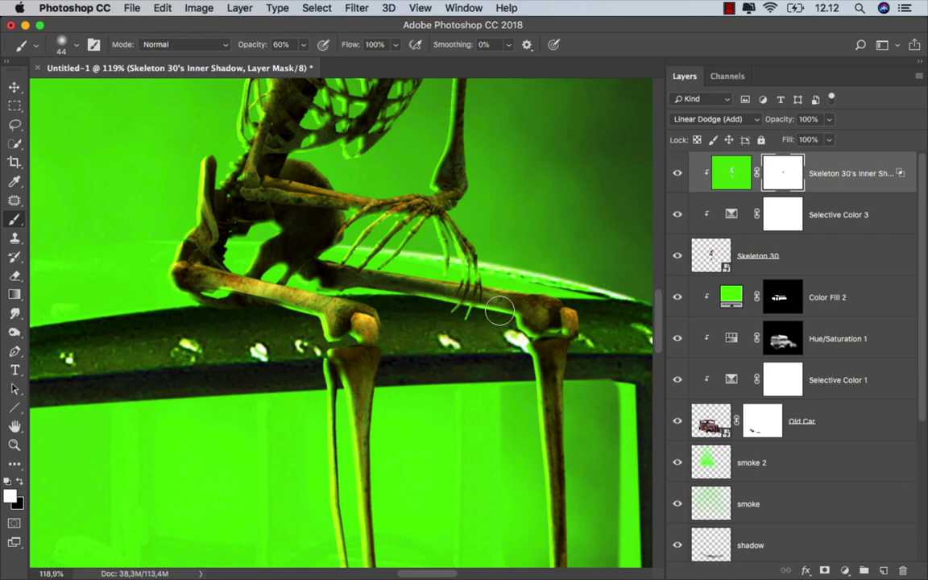
key(x)
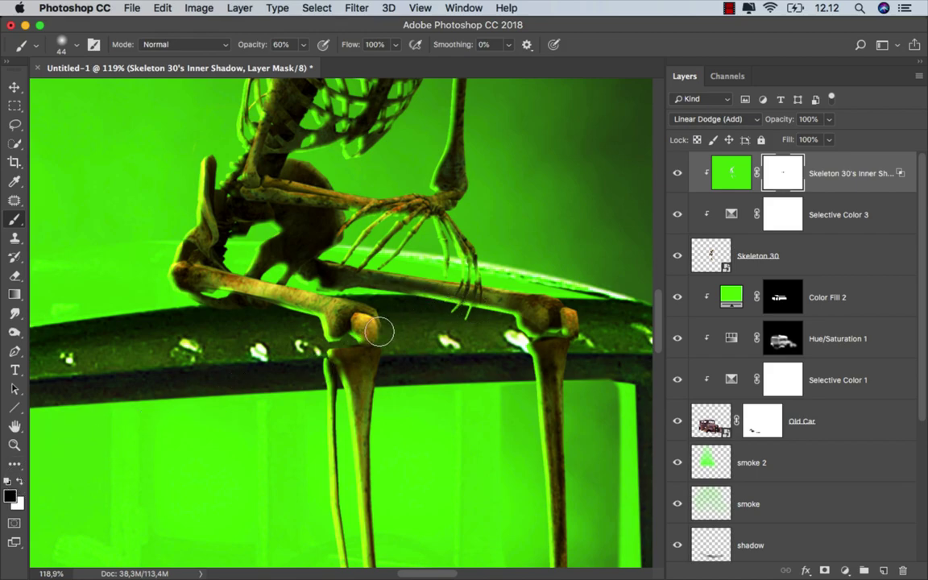
drag(403, 288, 431, 288)
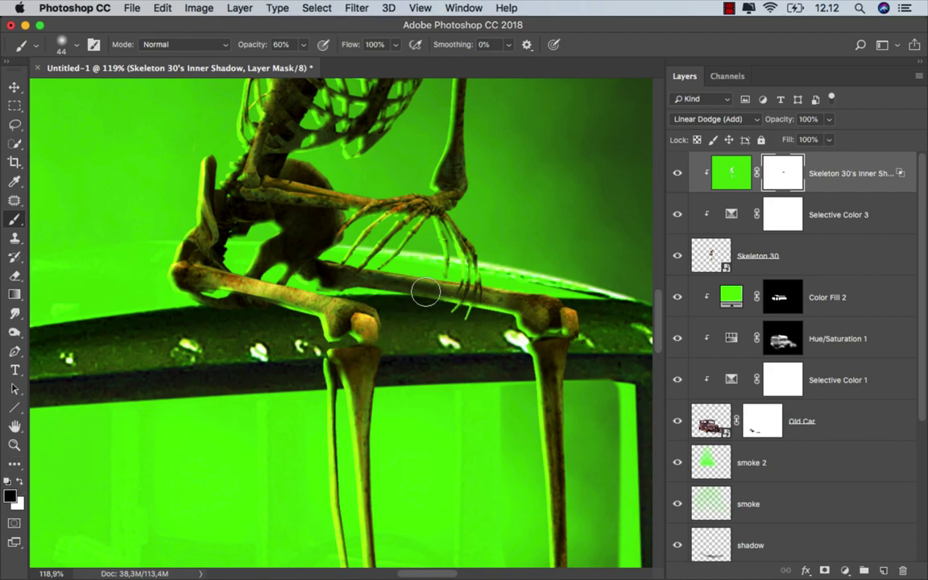
- Enlarge the brush and mask the green glow off the toes and around the foot
scroll(355, 302, down, 3)
scroll(388, 315, down, 5)
scroll(451, 363, down, 5)
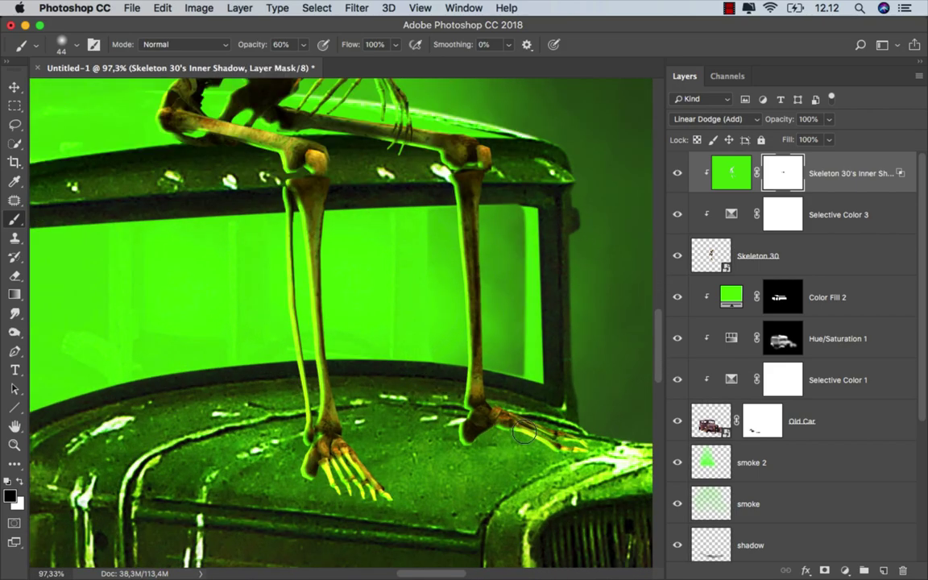
drag(517, 416, 481, 372)
drag(294, 379, 342, 379)
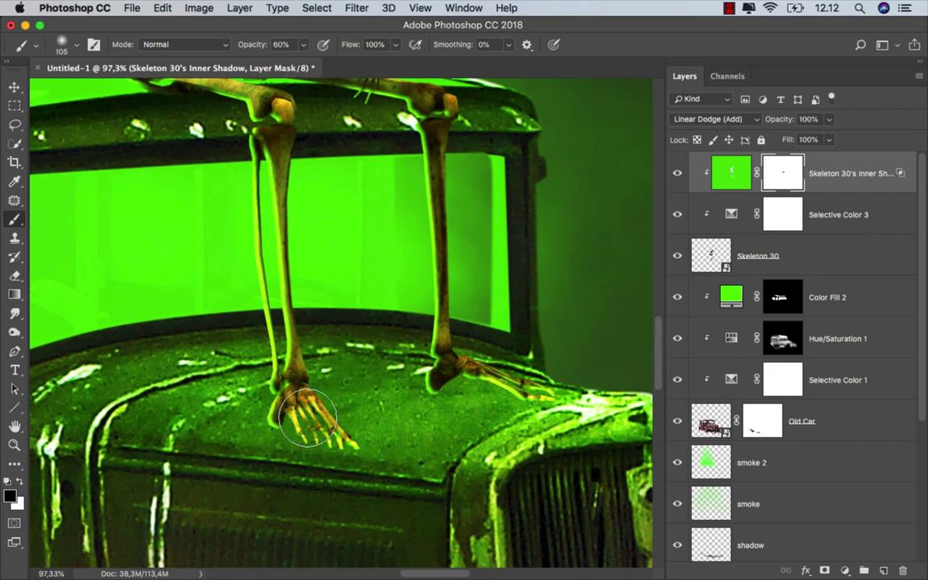
drag(277, 422, 333, 419)
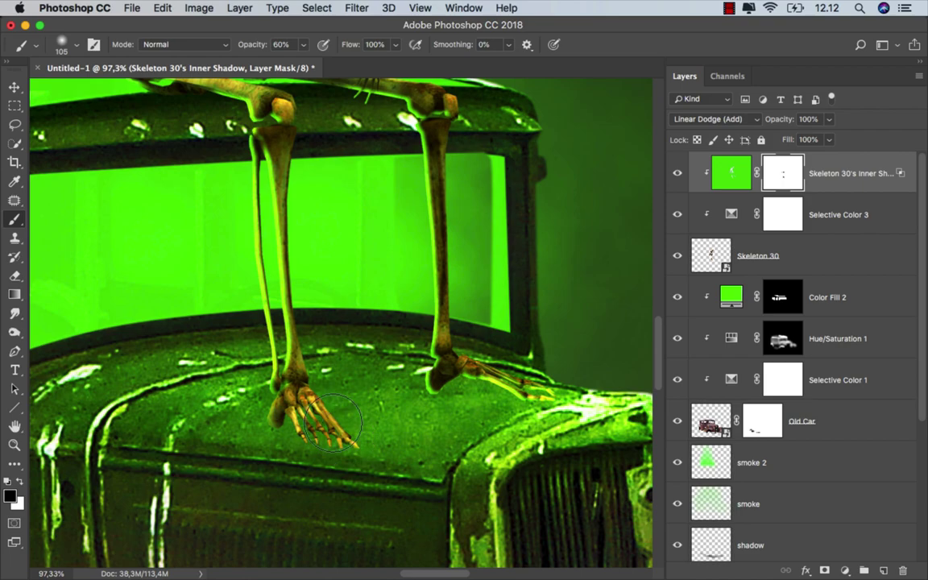
drag(512, 395, 487, 369)
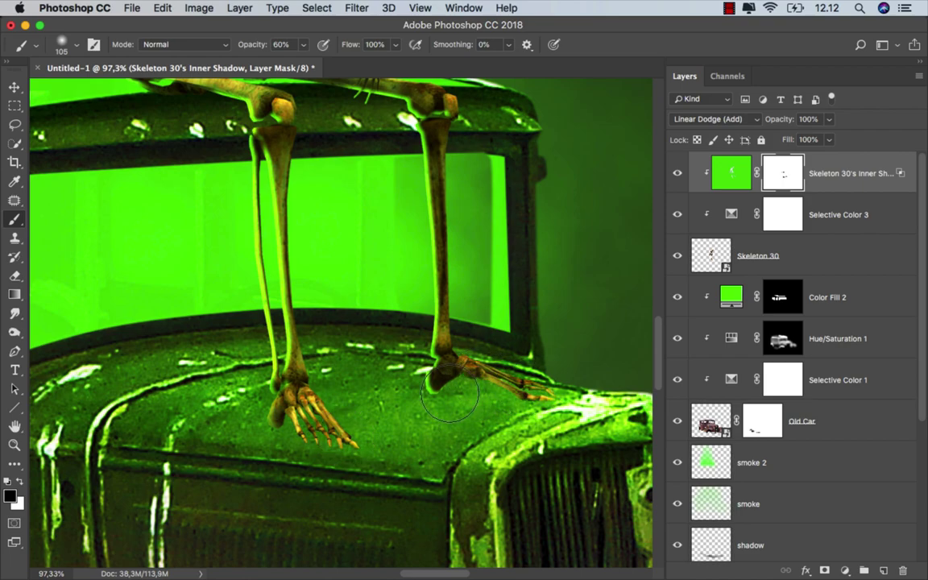
click(21, 481)
- Target the inner-shadow layer, switch to Move, and drag skeleton1.png in from Finder
scroll(259, 403, up, 2)
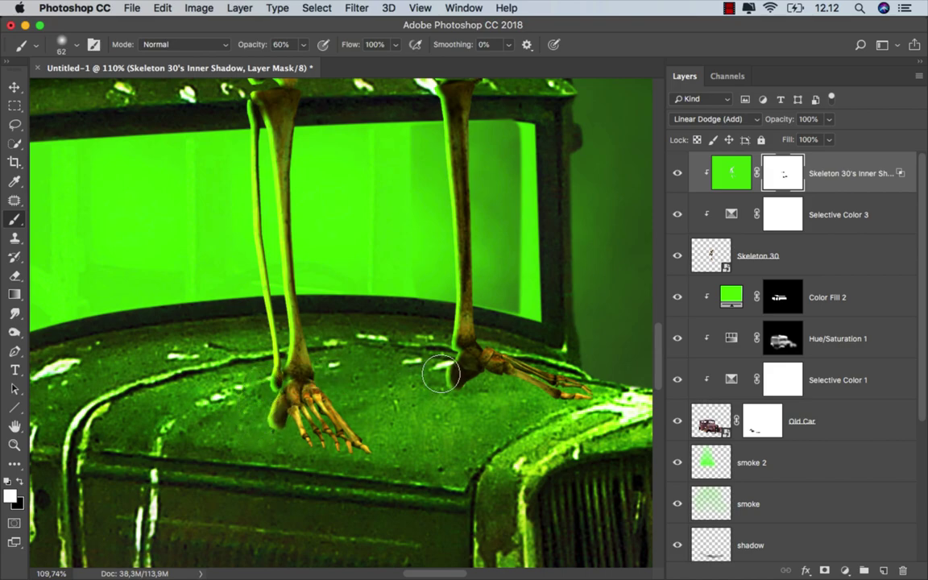
scroll(336, 332, up, 2)
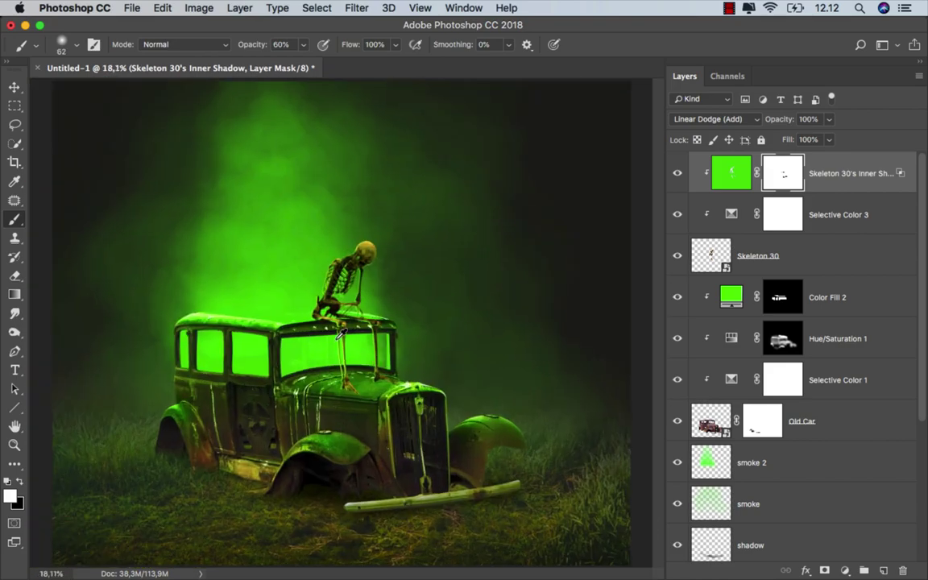
scroll(337, 332, up, 1)
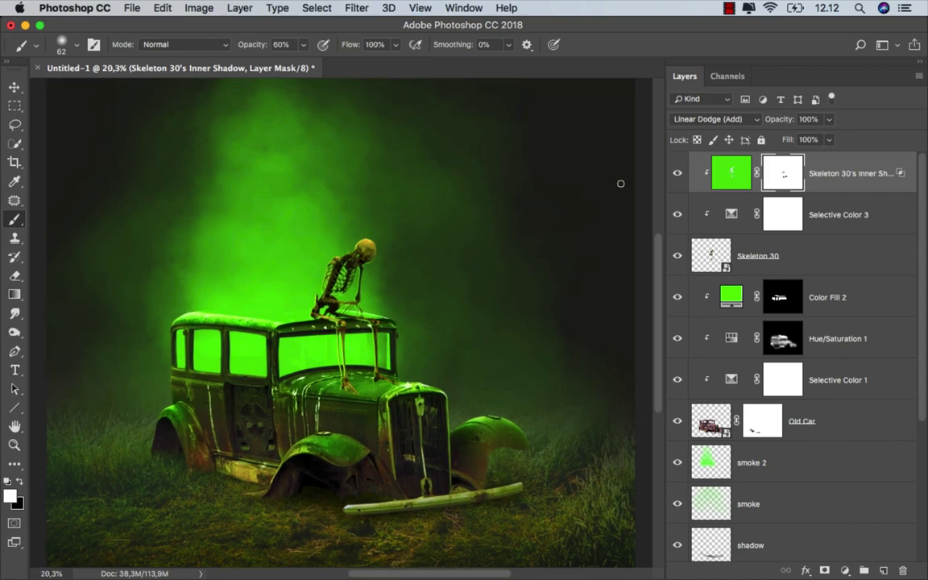
click(729, 170)
key(v)
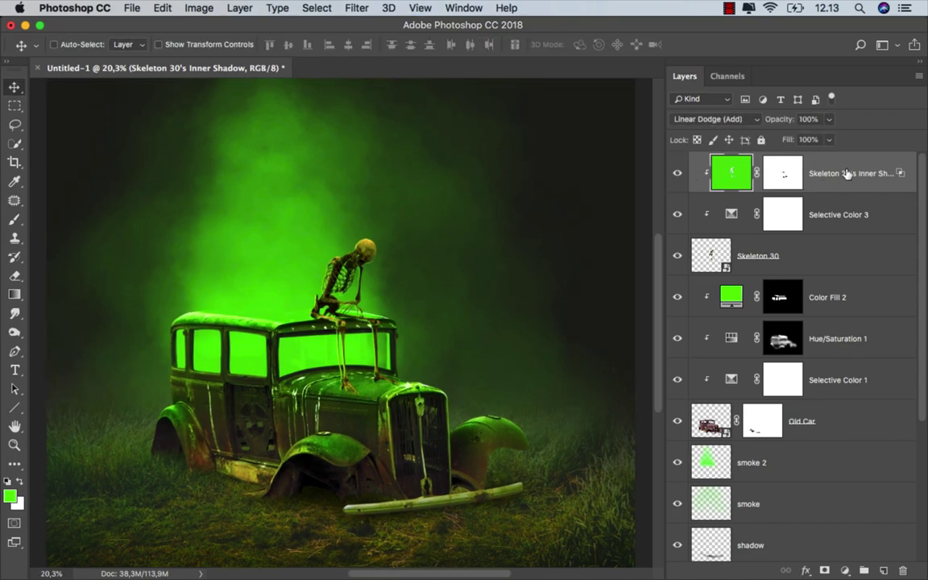
click(330, 541)
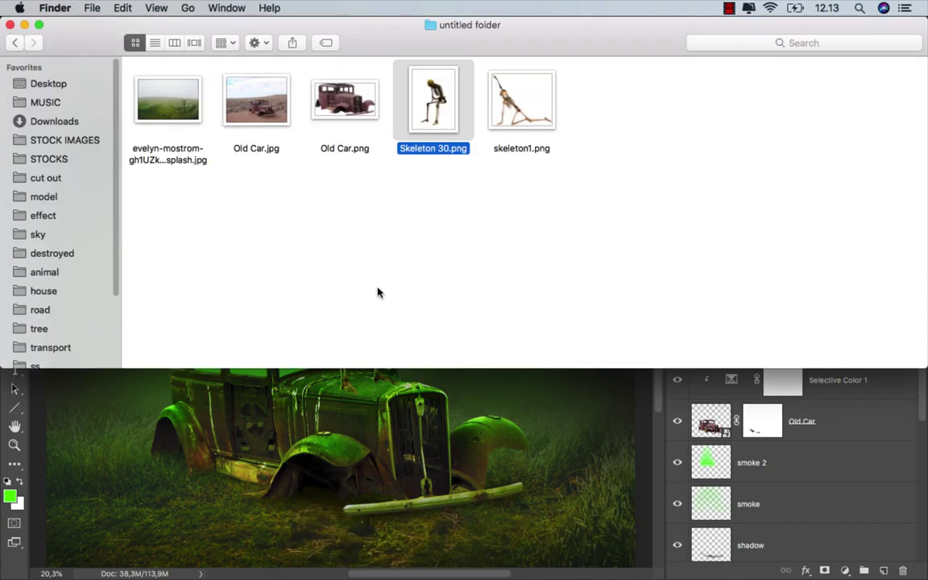
drag(521, 101, 379, 448)
- Flip the new skeleton horizontally and shrink it down
right_click(316, 272)
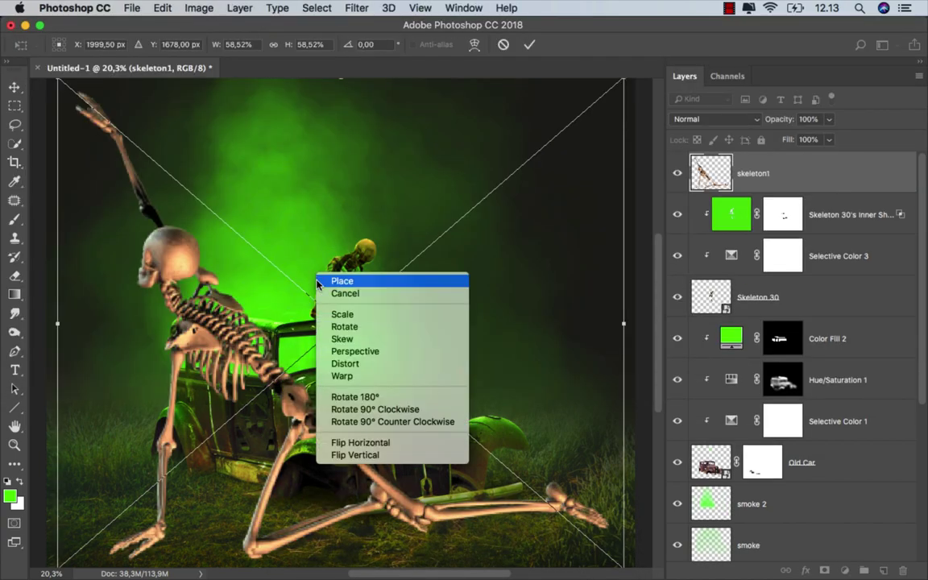
click(391, 444)
scroll(557, 158, down, 1)
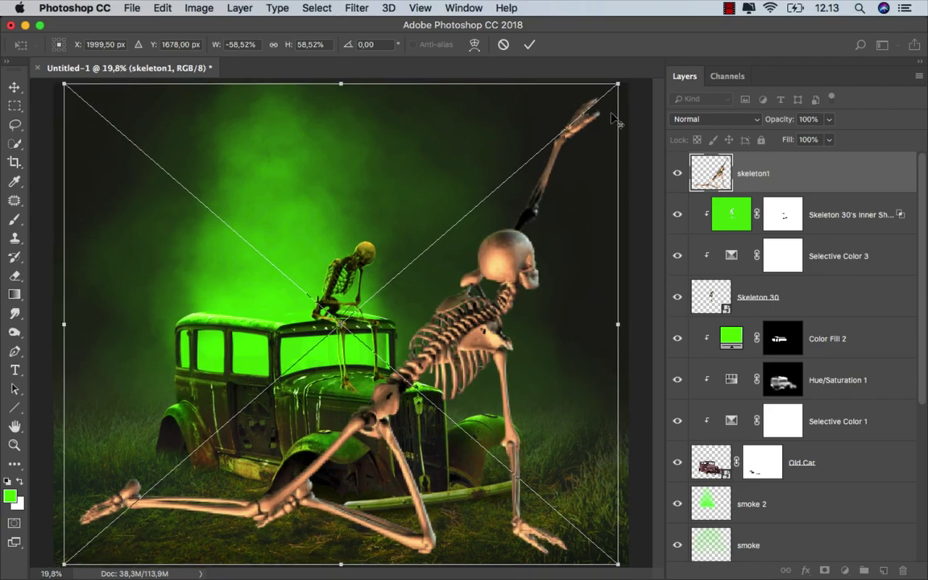
mouse_move(553, 77)
mouse_down()
mouse_move(560, 167)
mouse_move(482, 272)
mouse_up()
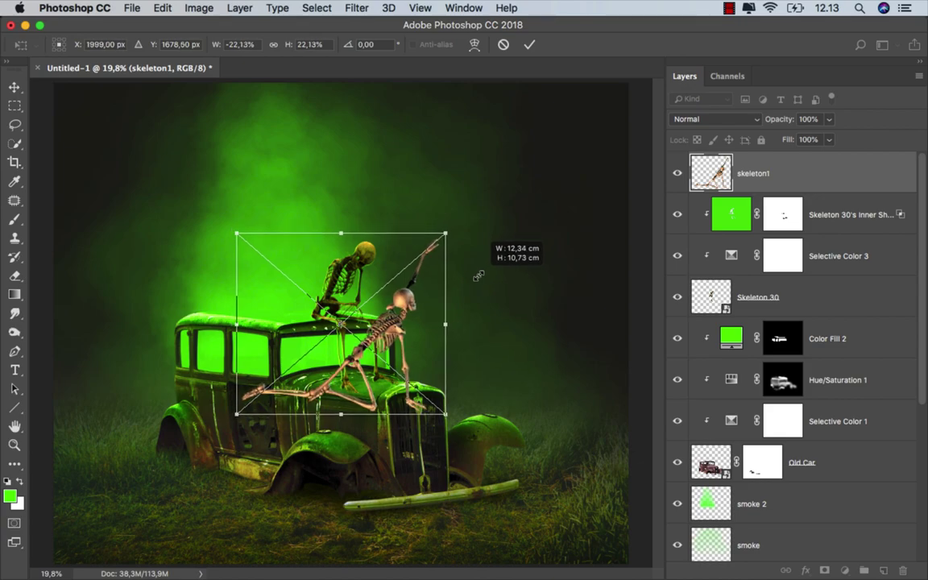
drag(481, 272, 477, 277)
- Place the skeleton kneeling by the car's left side at about 21%, tilted −6.63°, and commit
drag(344, 303, 203, 435)
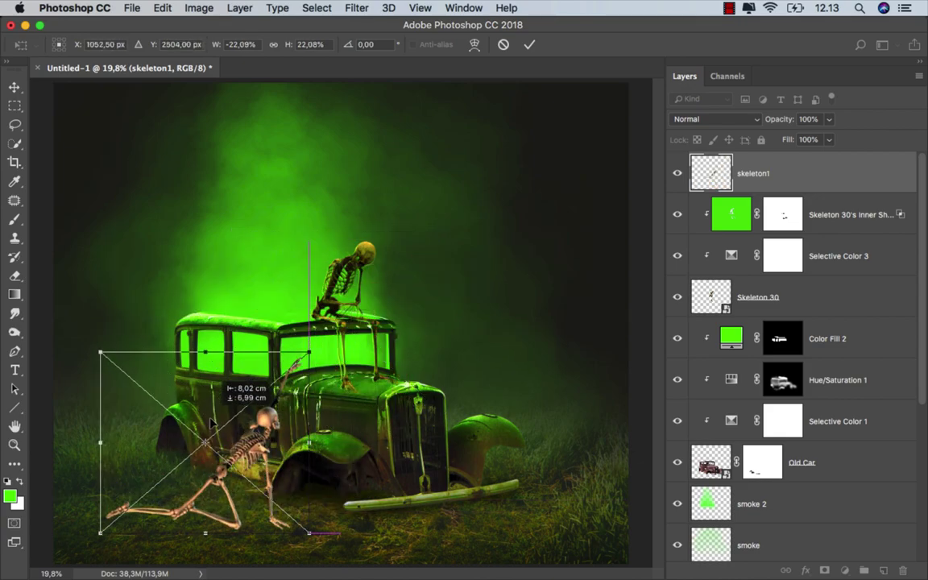
drag(397, 447, 397, 428)
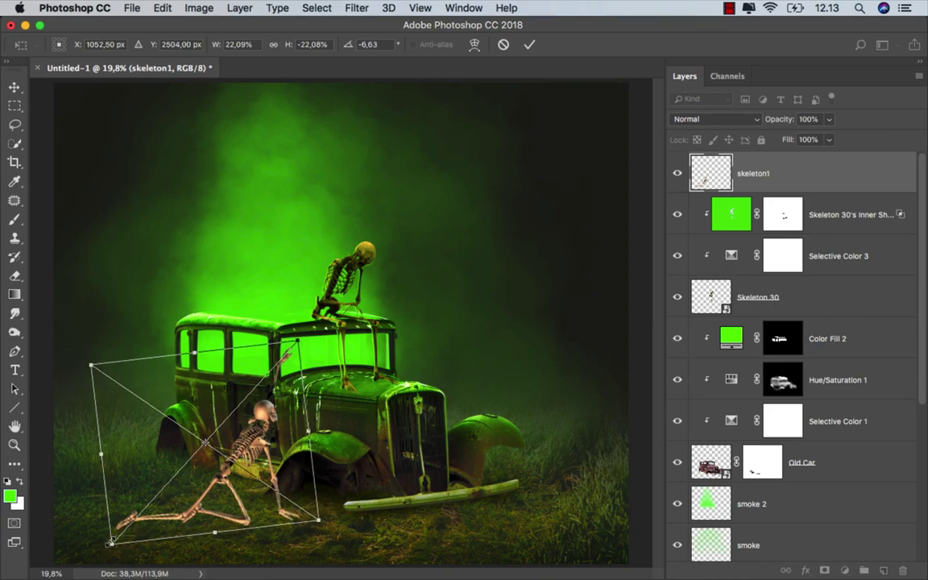
drag(111, 542, 118, 536)
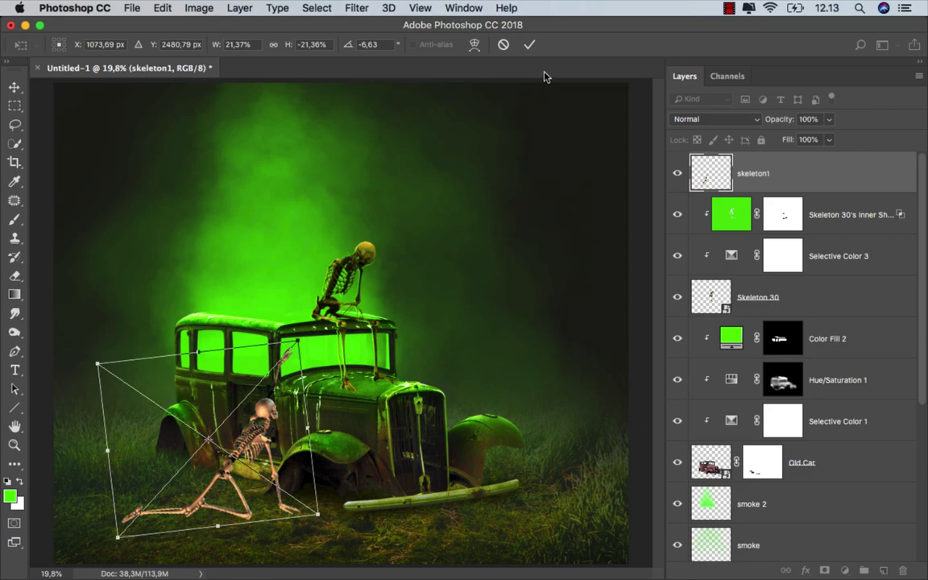
click(529, 44)
drag(227, 455, 237, 456)
scroll(246, 457, up, 3)
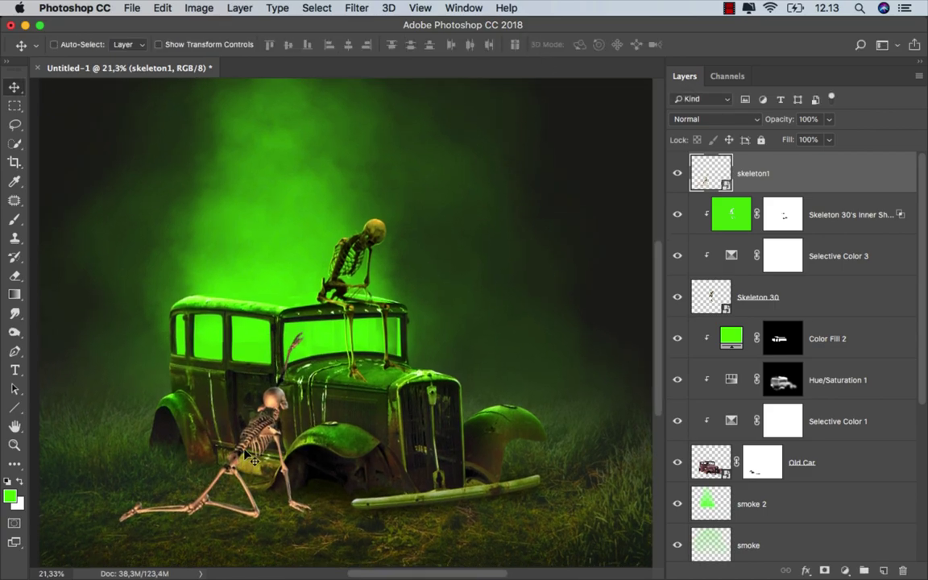
scroll(245, 458, down, 3)
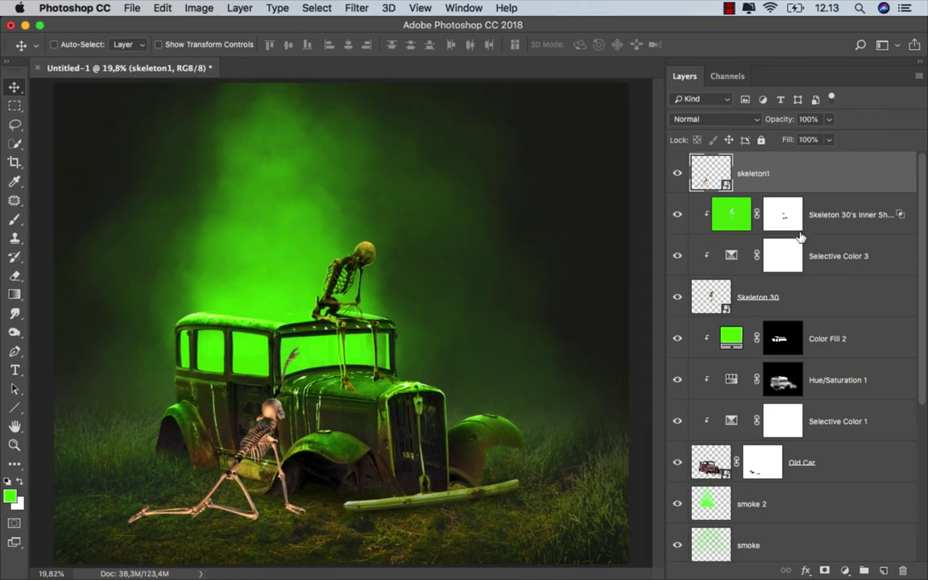
- Add a Selective Color layer clipped to skeleton1: Neutrals Yellow +100, Magenta -28, Cyan +21
click(844, 570)
click(852, 542)
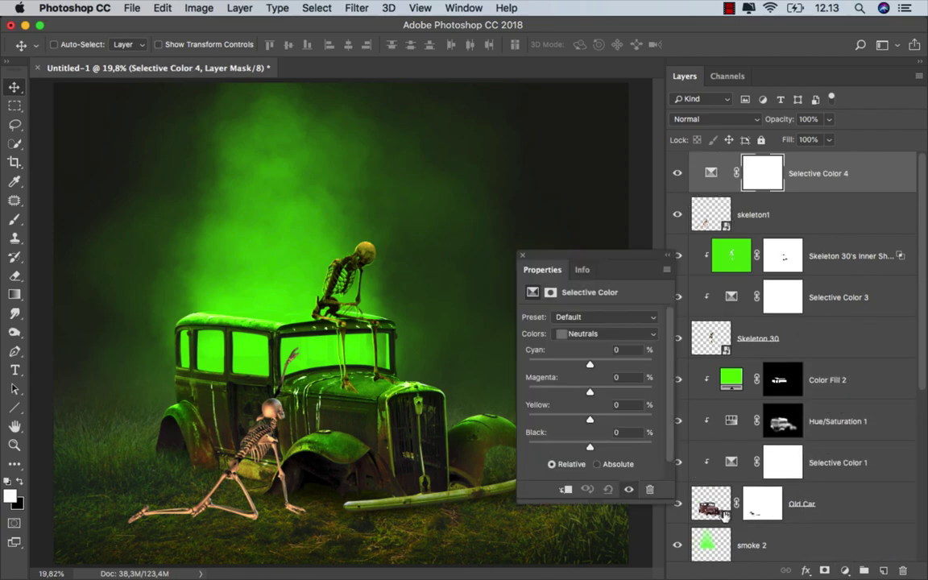
click(568, 489)
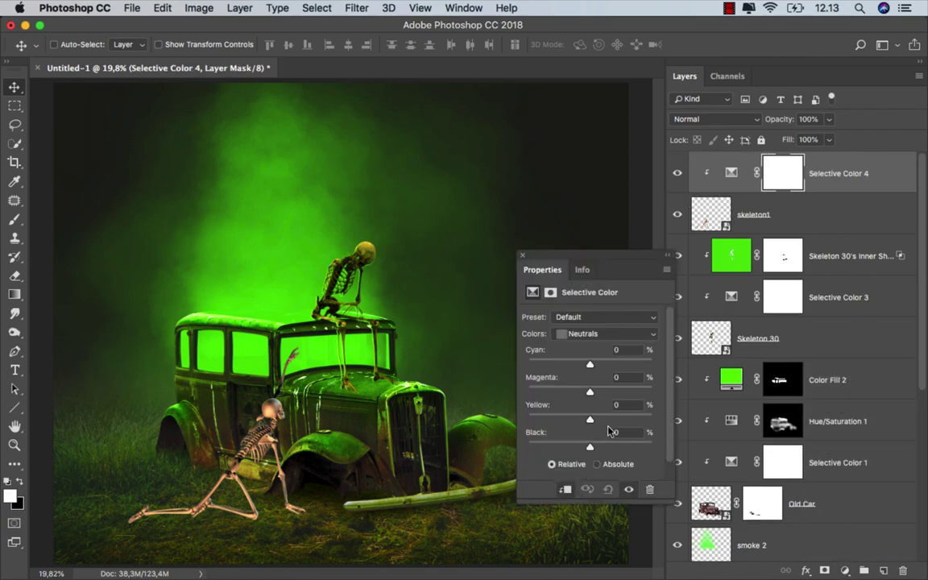
drag(589, 420, 652, 420)
drag(588, 393, 579, 393)
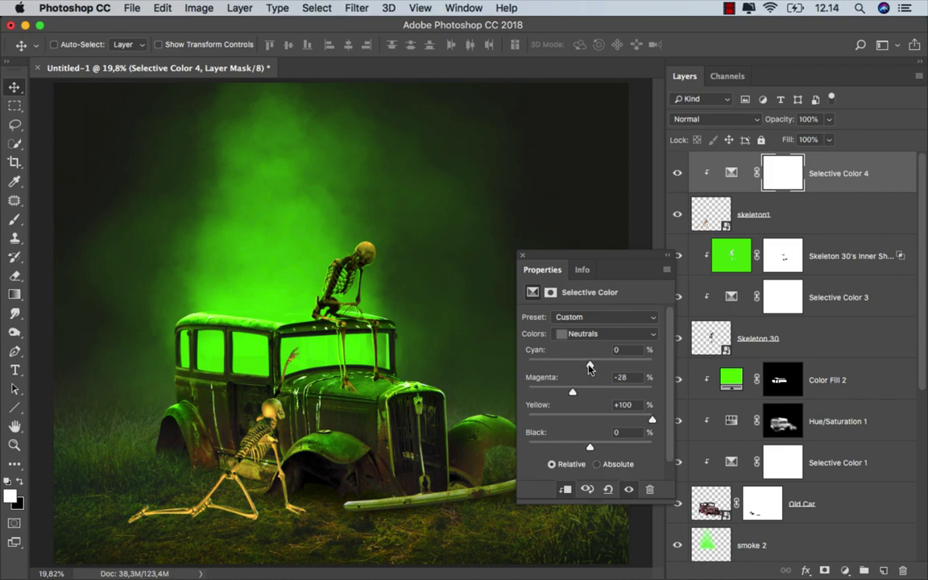
drag(589, 368, 603, 368)
click(472, 231)
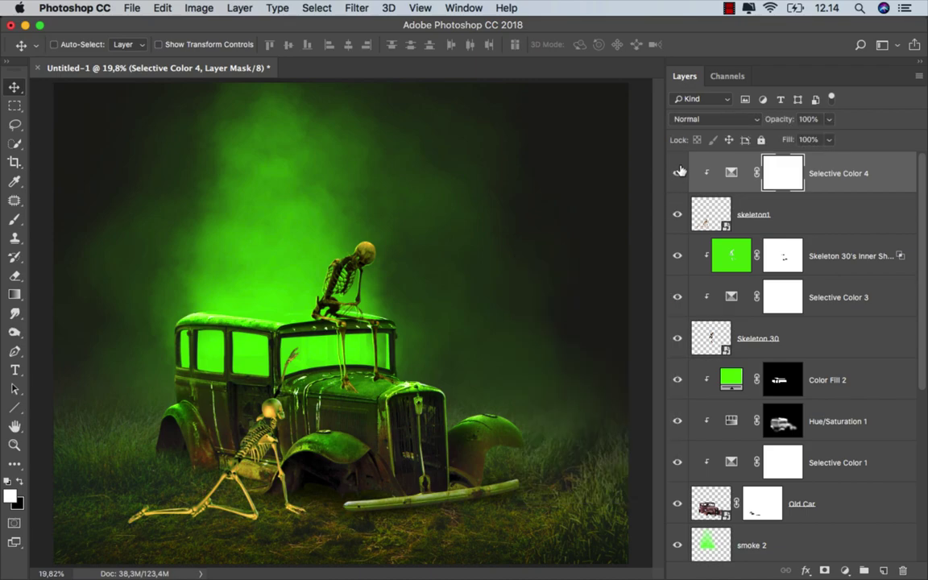
click(730, 172)
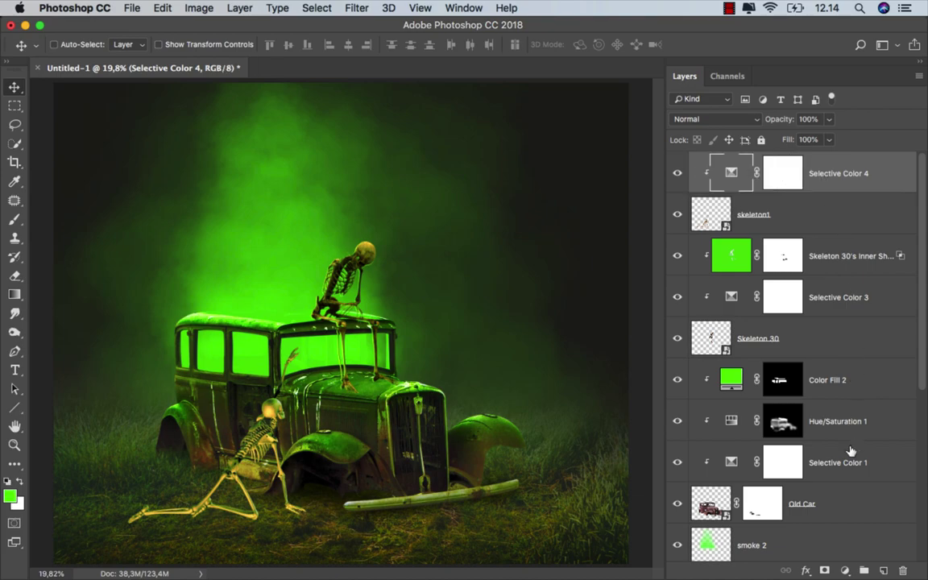
- Add a Curves layer clipped to skeleton1, pulling the highlights down to output 177
click(843, 569)
click(830, 364)
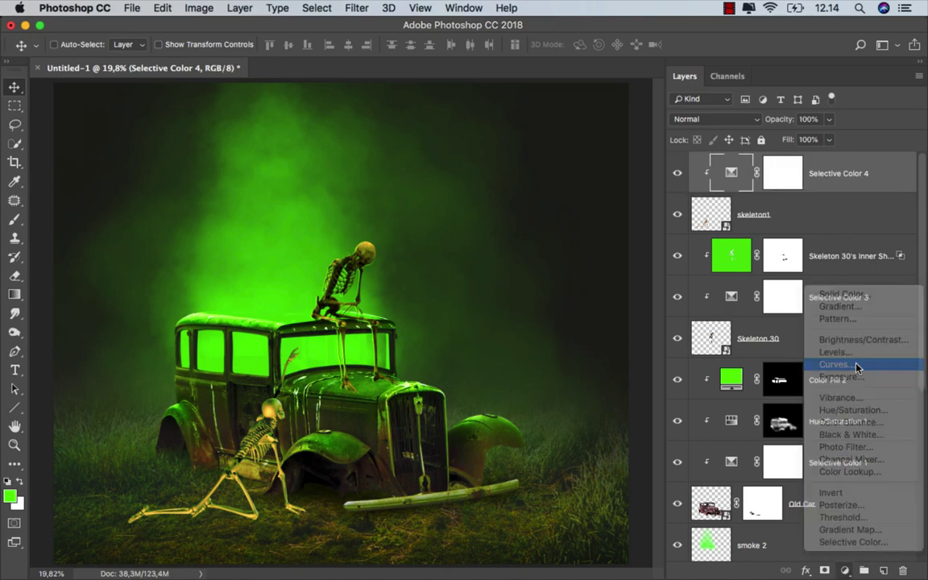
click(565, 488)
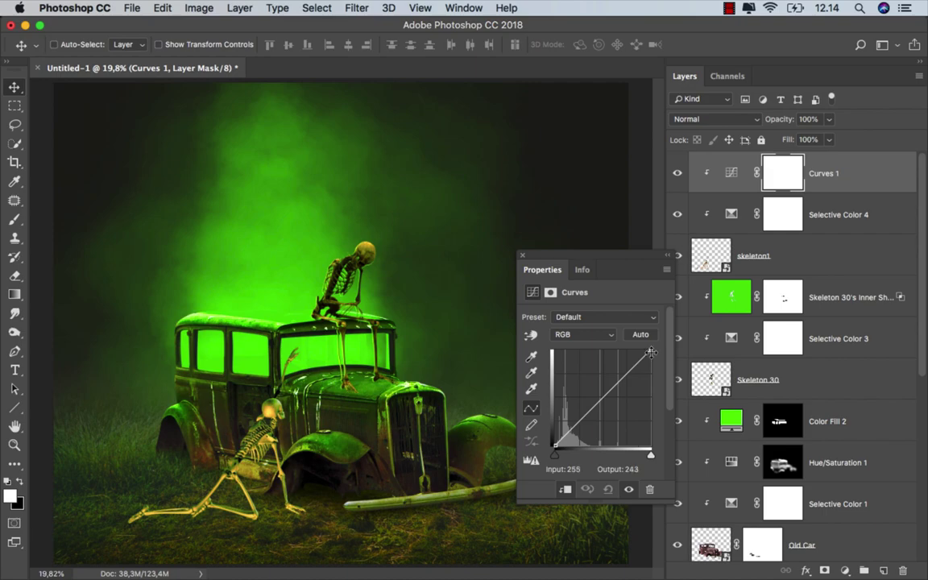
drag(650, 352, 658, 380)
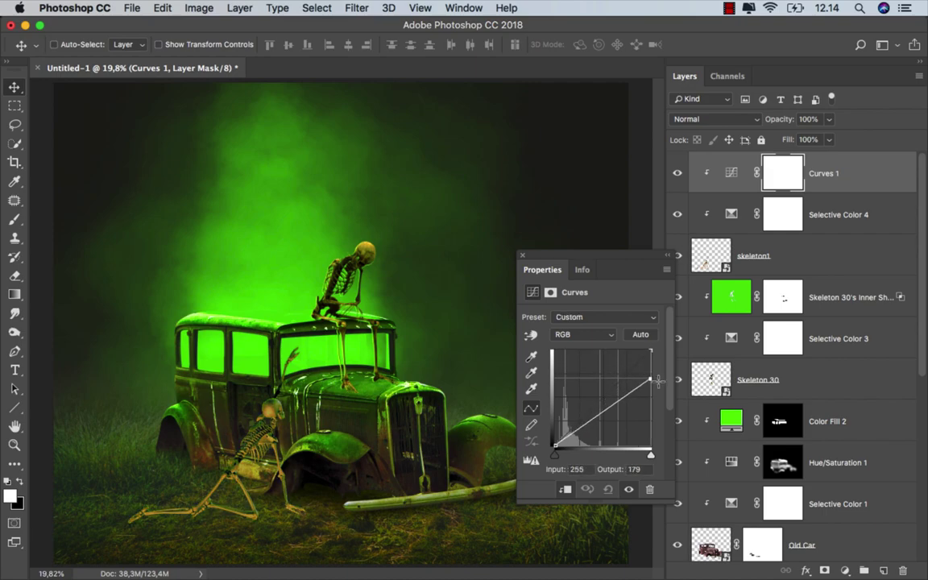
click(523, 254)
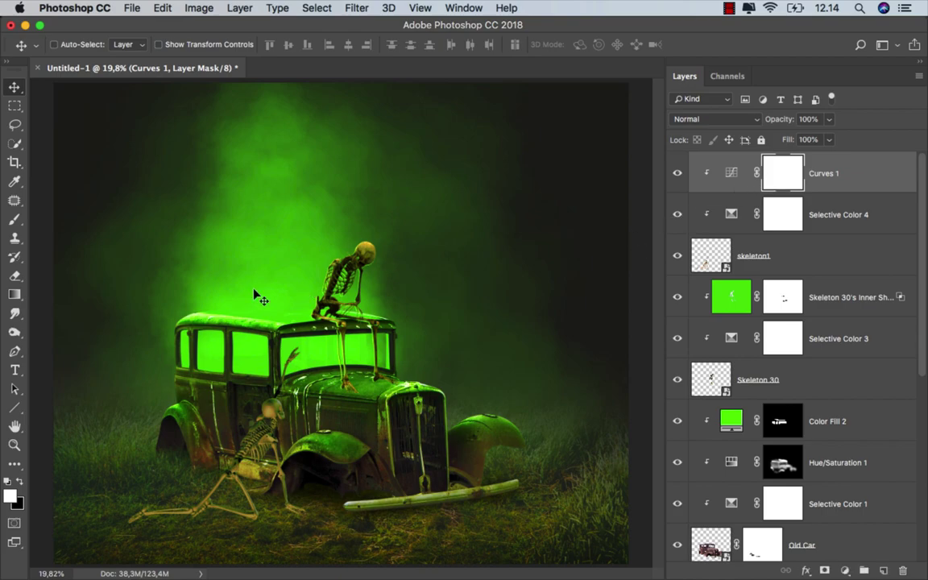
- Draw a vertical black-to-white gradient on the Curves mask to darken only the lower part
click(14, 294)
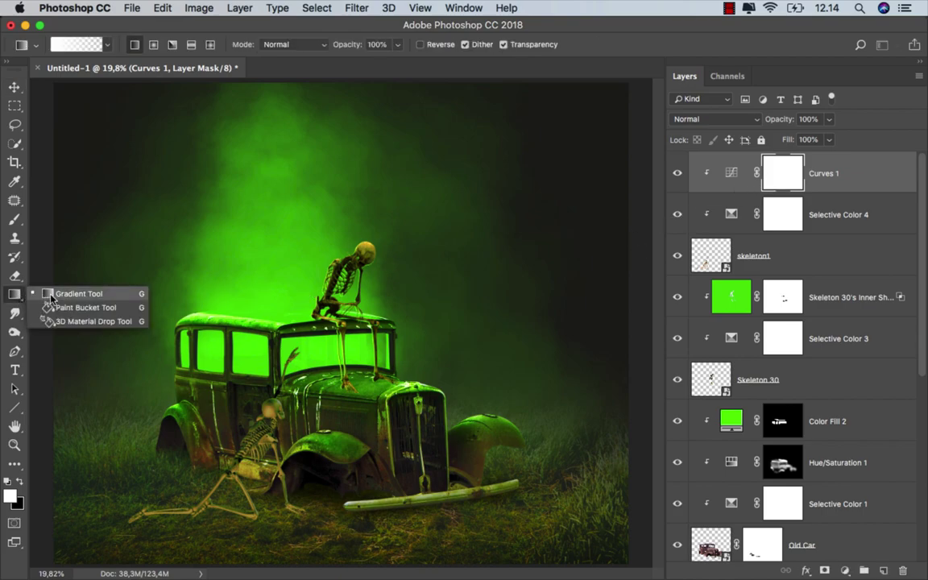
click(20, 482)
scroll(306, 402, up, 1)
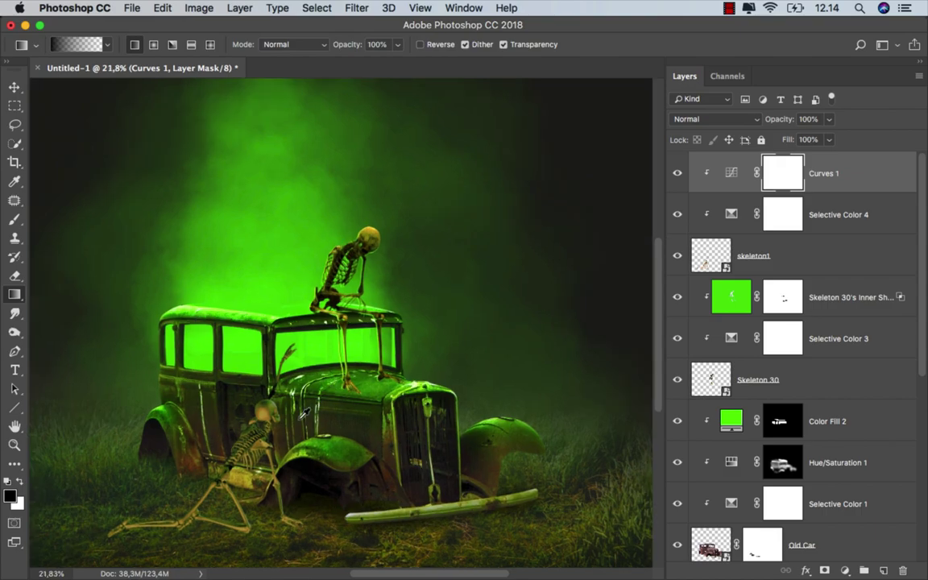
scroll(273, 400, up, 1)
drag(231, 330, 226, 471)
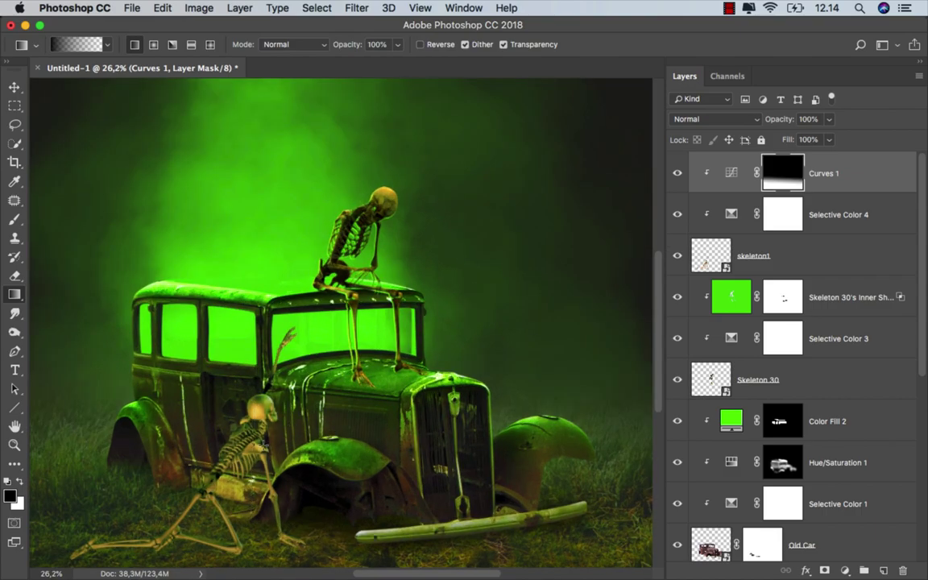
scroll(247, 316, down, 1)
drag(225, 215, 211, 457)
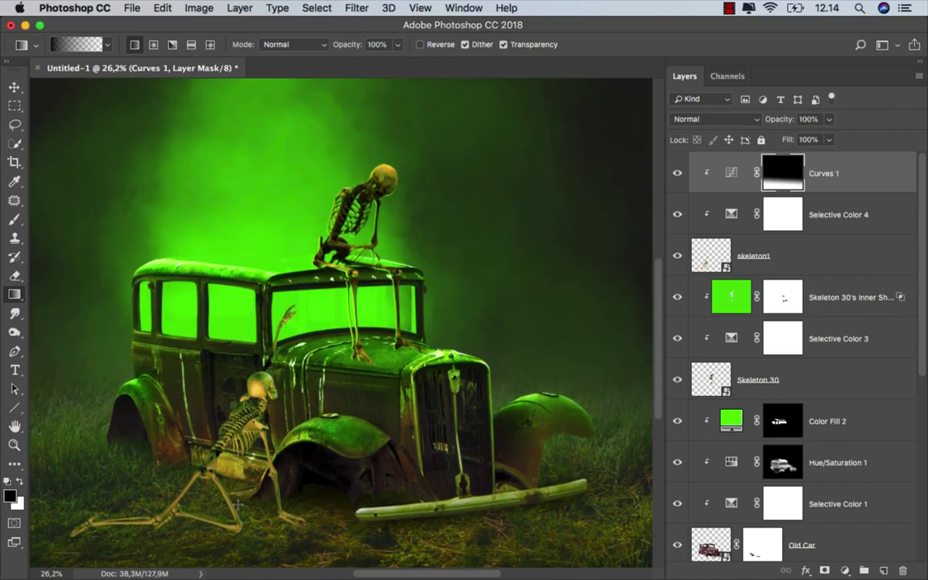
scroll(242, 491, down, 1)
scroll(241, 499, down, 1)
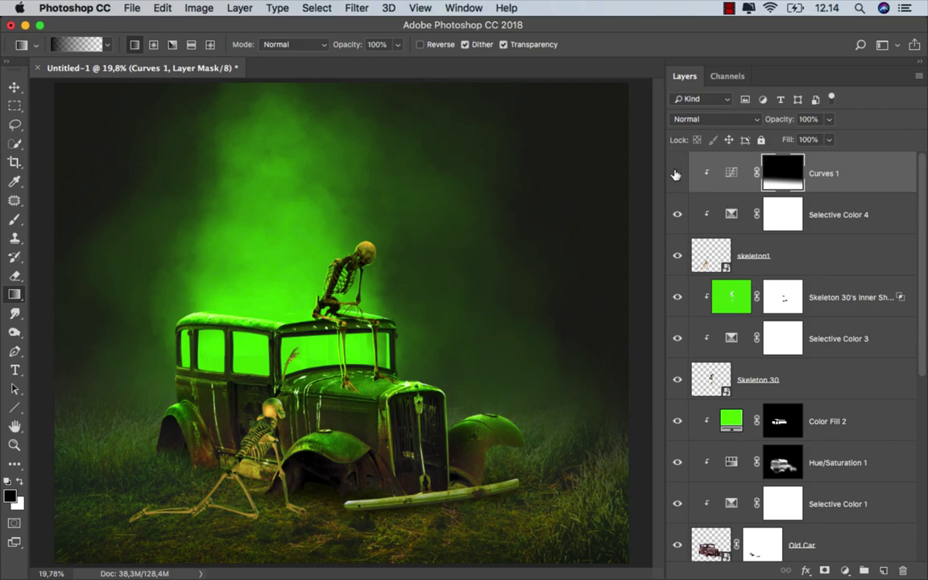
click(676, 172)
click(749, 158)
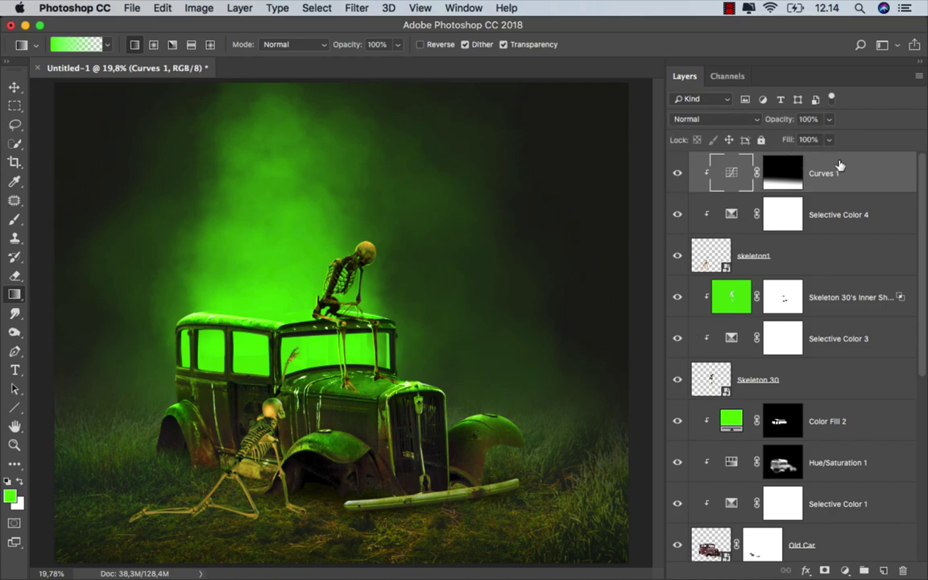
- Give skeleton1 a green inner shadow angled at about 85°
click(831, 254)
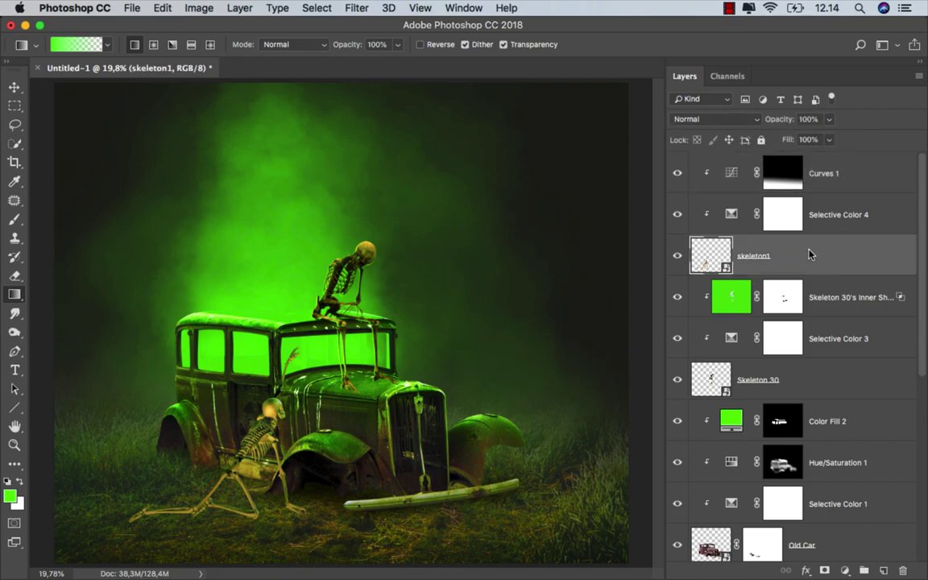
right_click(729, 254)
key(Escape)
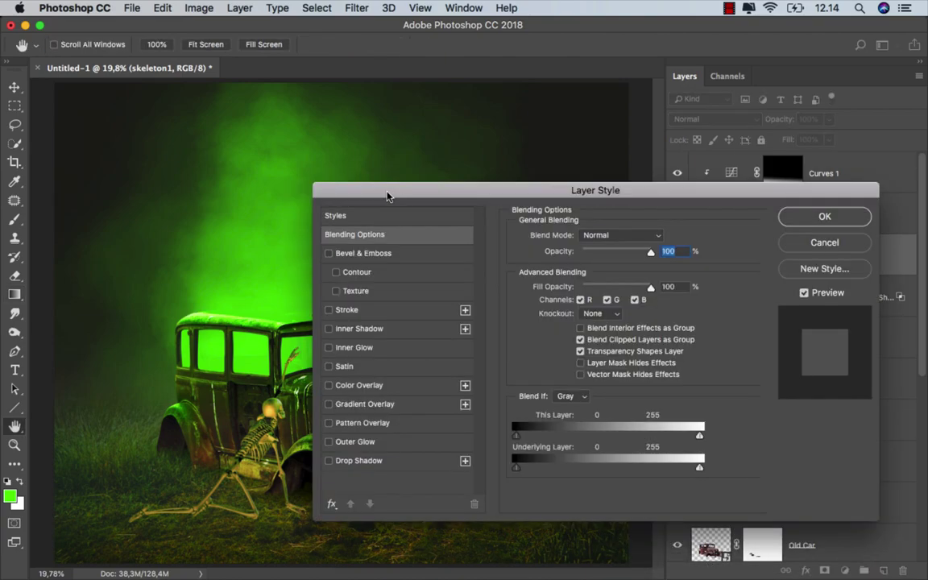
drag(387, 188, 483, 182)
click(445, 320)
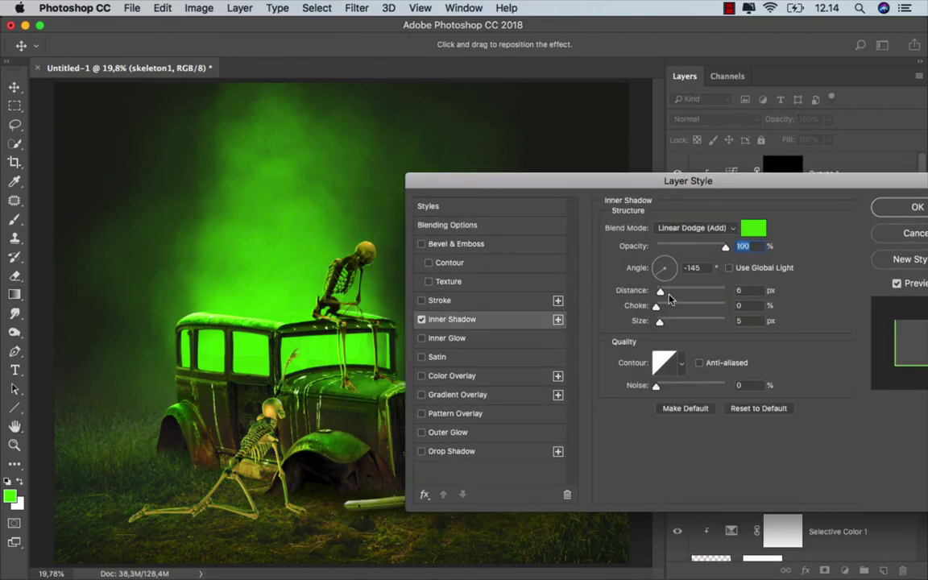
drag(671, 279, 667, 252)
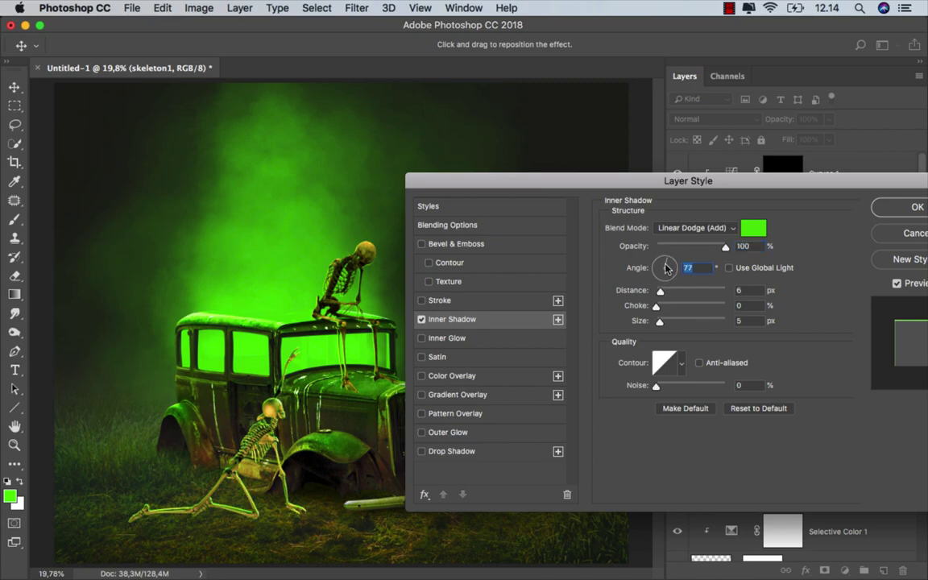
drag(666, 269, 667, 250)
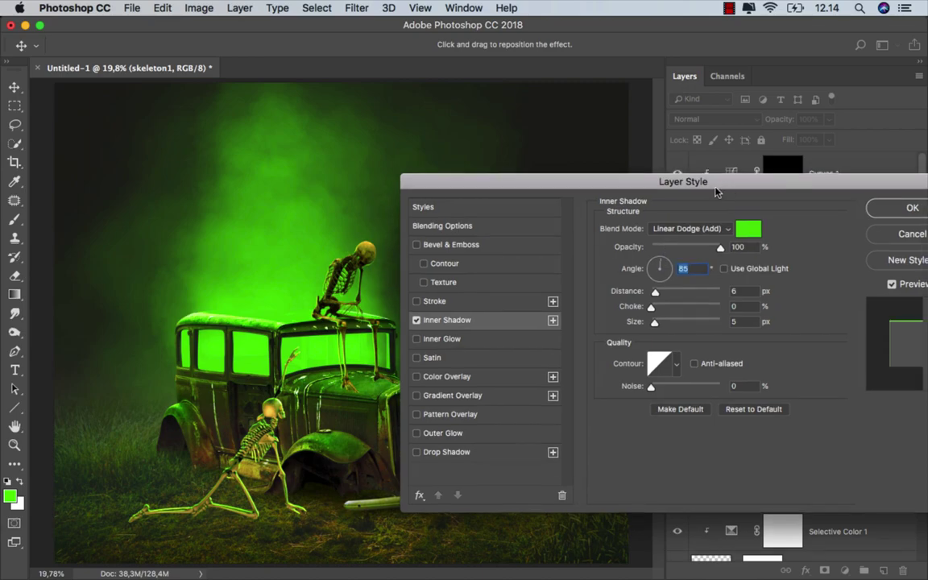
drag(644, 180, 504, 164)
click(772, 213)
- Split skeleton1's inner shadow effect into its own layer
right_click(747, 301)
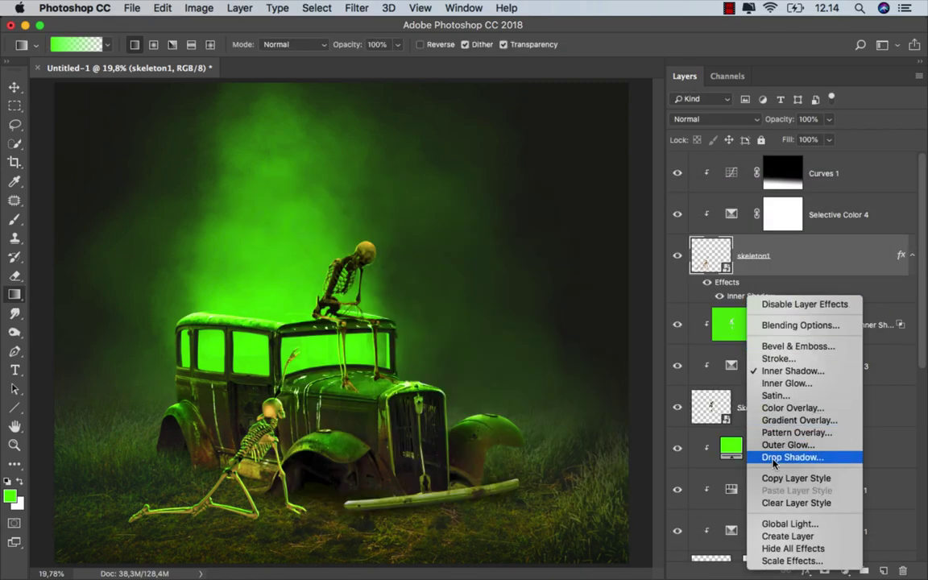
click(780, 536)
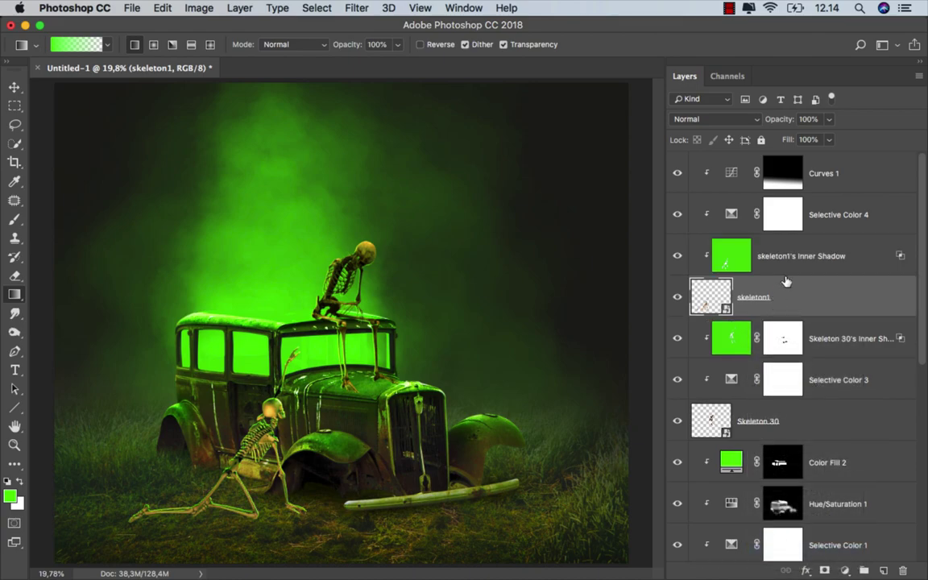
click(797, 257)
- Move skeleton1's Inner Shadow to the top, mask it, and fade it with a 53% diagonal gradient
drag(826, 246, 818, 171)
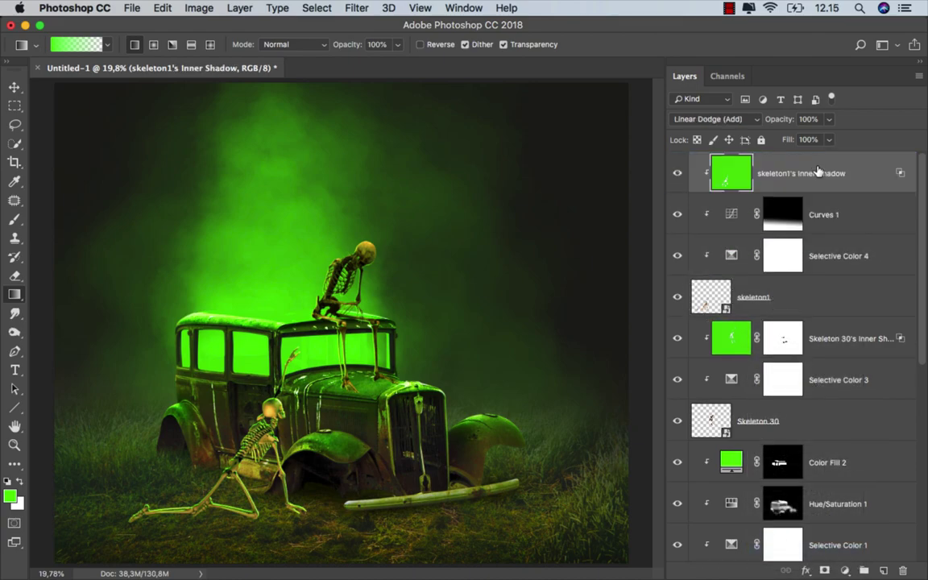
click(844, 571)
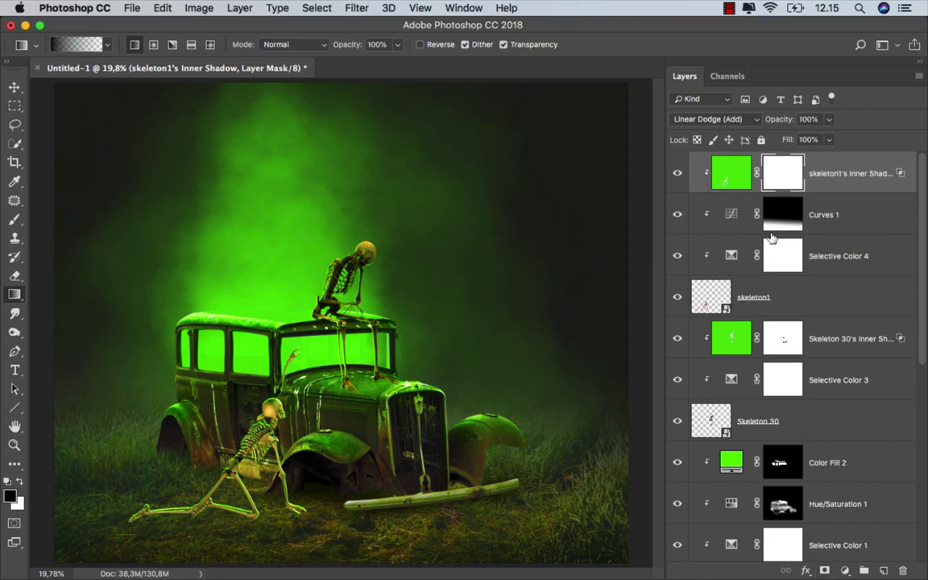
click(395, 46)
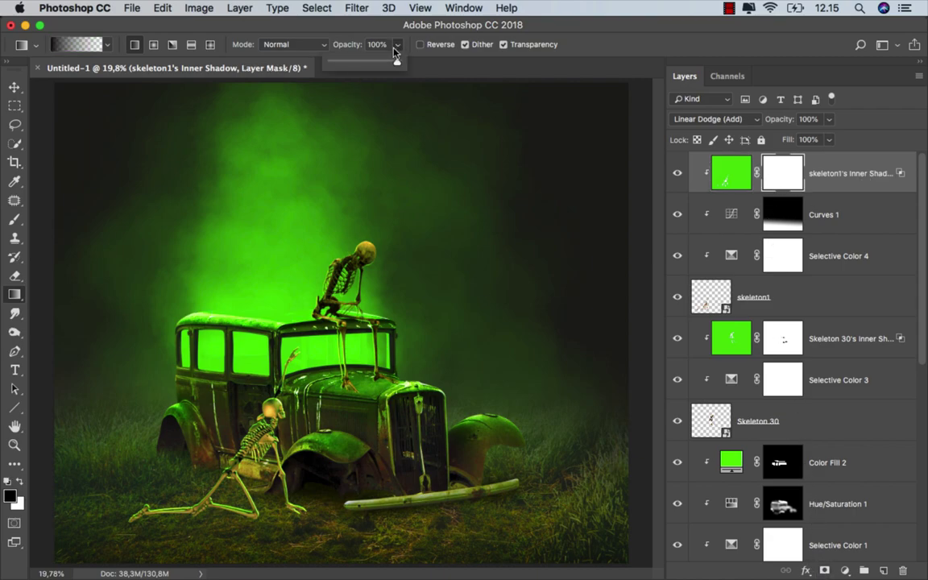
drag(366, 64, 364, 65)
scroll(186, 516, up, 3)
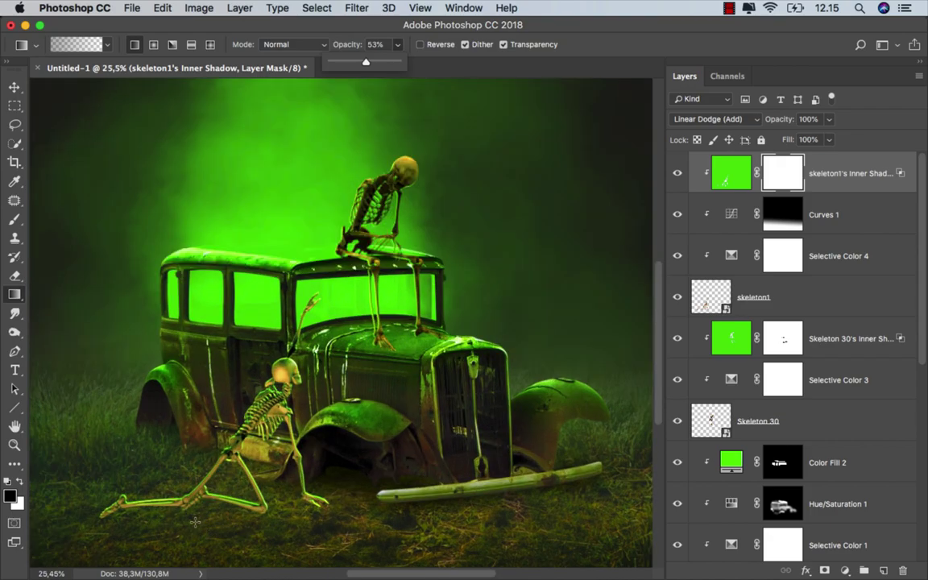
mouse_move(185, 516)
mouse_down()
mouse_move(225, 519)
mouse_move(232, 358)
mouse_up()
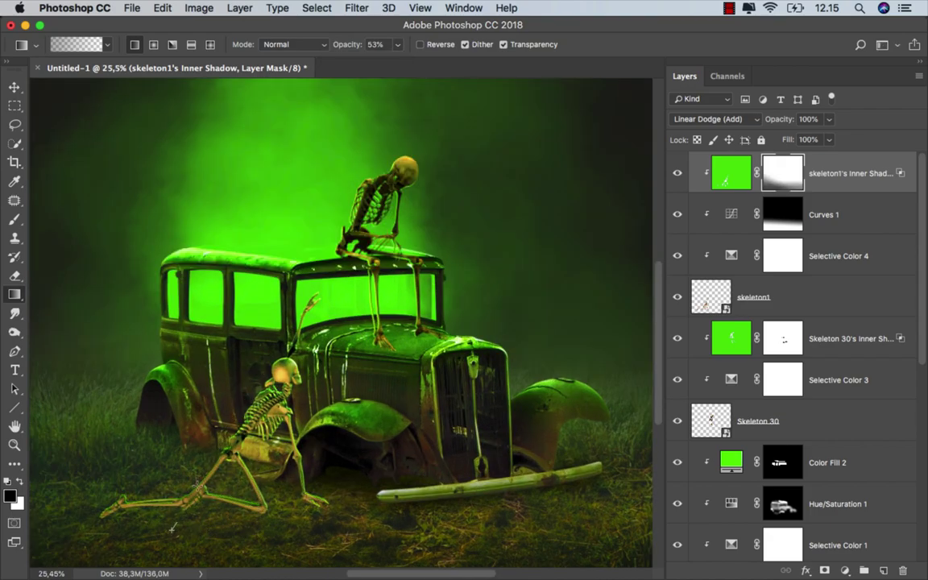
drag(172, 529, 269, 343)
scroll(277, 467, down, 1)
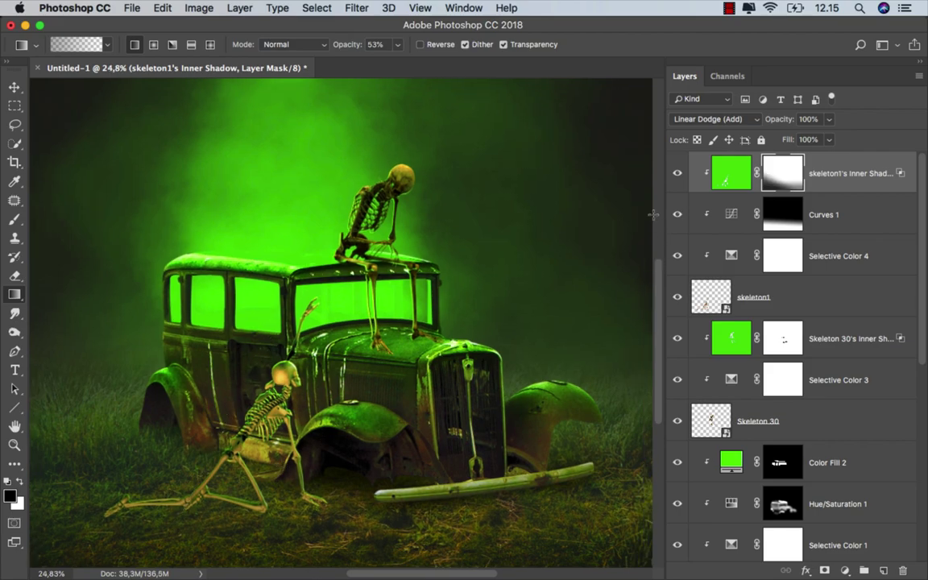
- Toggle the glow layer to compare, then select the skeleton1 layer
click(677, 177)
click(677, 177)
scroll(206, 465, up, 1)
scroll(205, 465, up, 2)
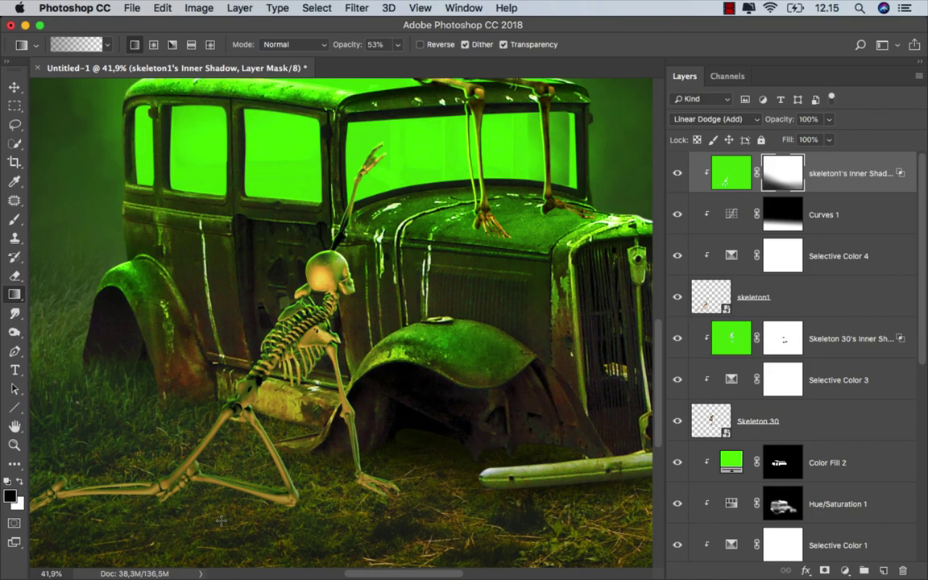
drag(243, 482, 275, 461)
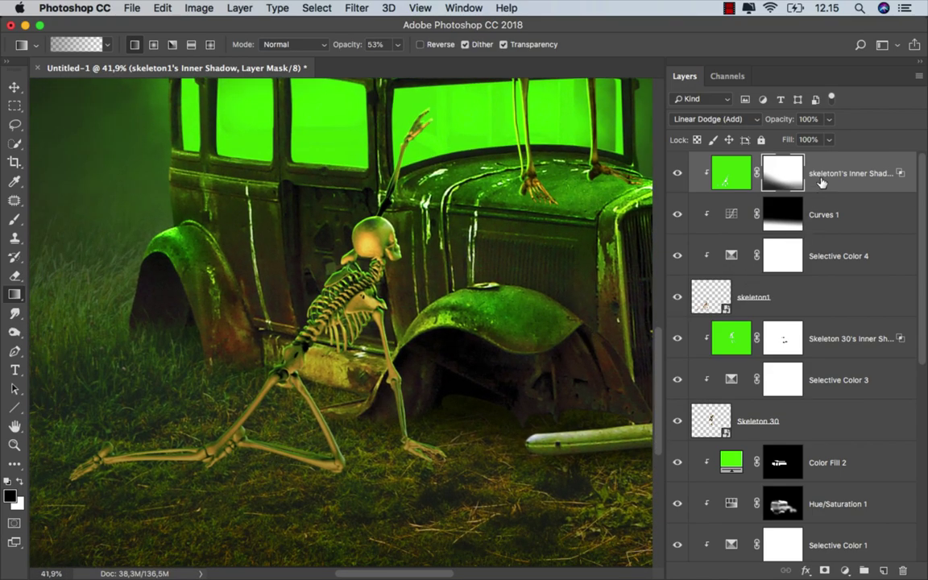
click(737, 167)
click(741, 294)
- Enable a second Inner Shadow on skeleton1 in Normal mode with black colour
right_click(757, 296)
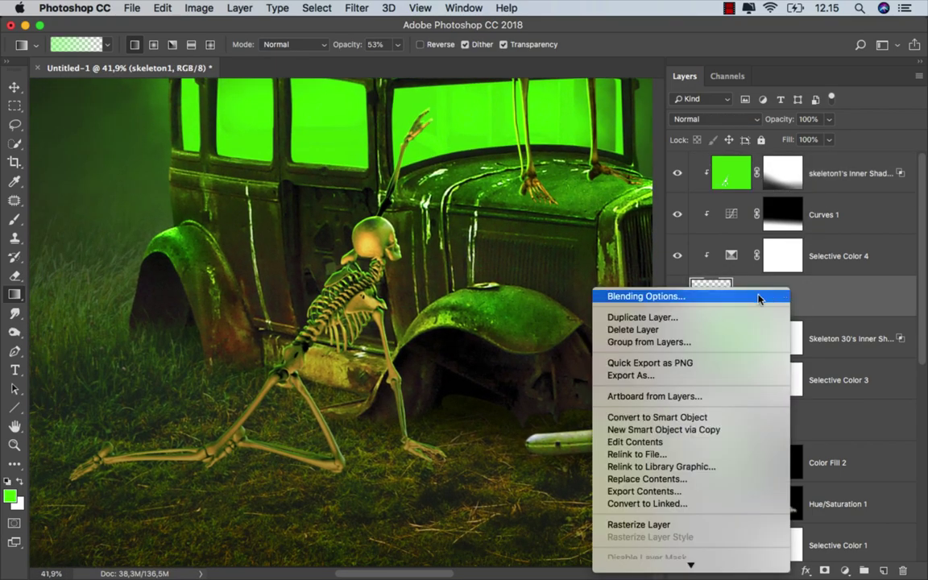
click(524, 233)
drag(408, 192, 569, 180)
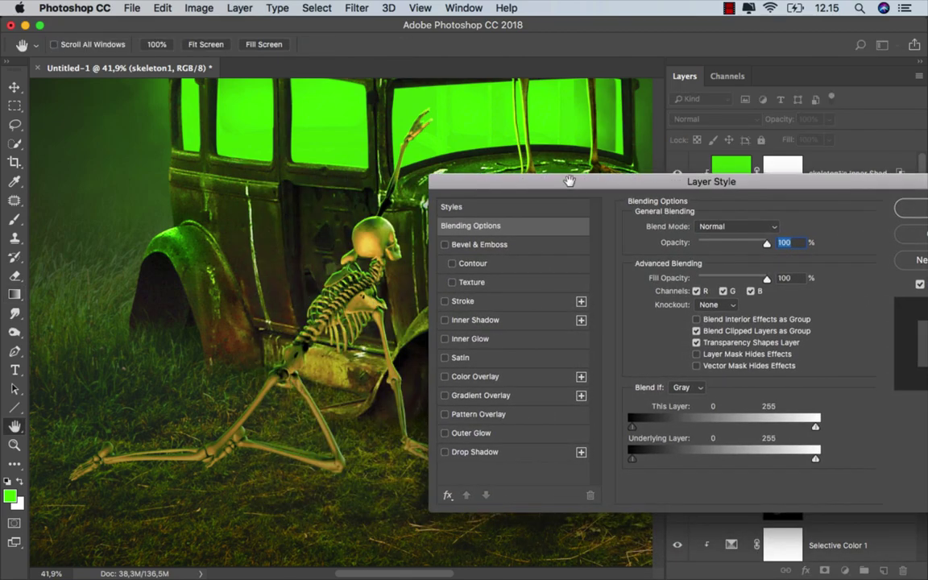
click(474, 320)
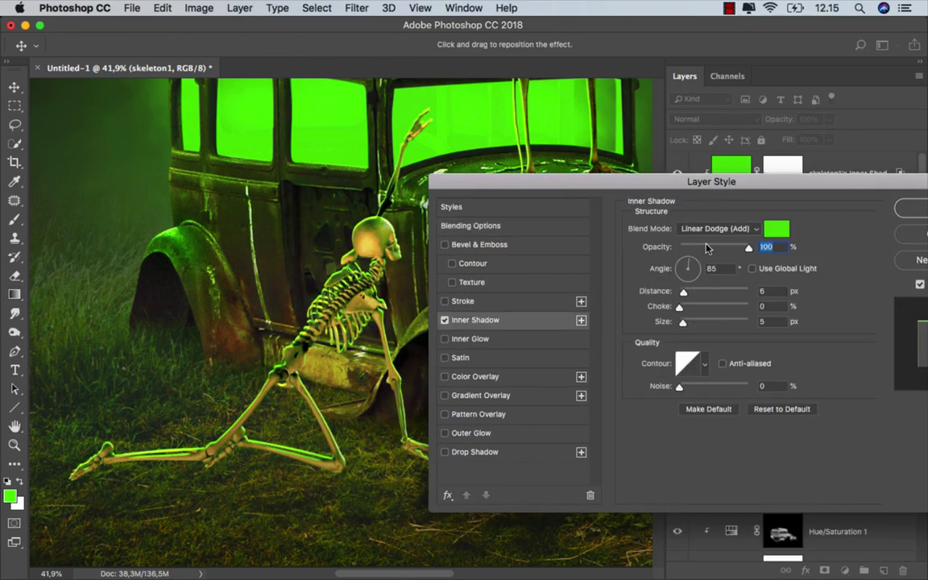
click(723, 230)
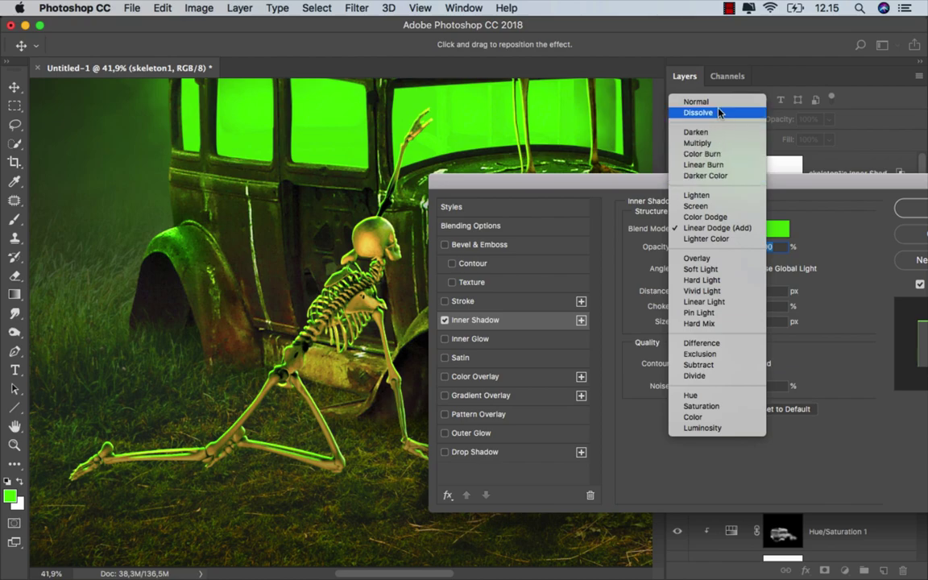
click(651, 93)
click(776, 229)
click(506, 472)
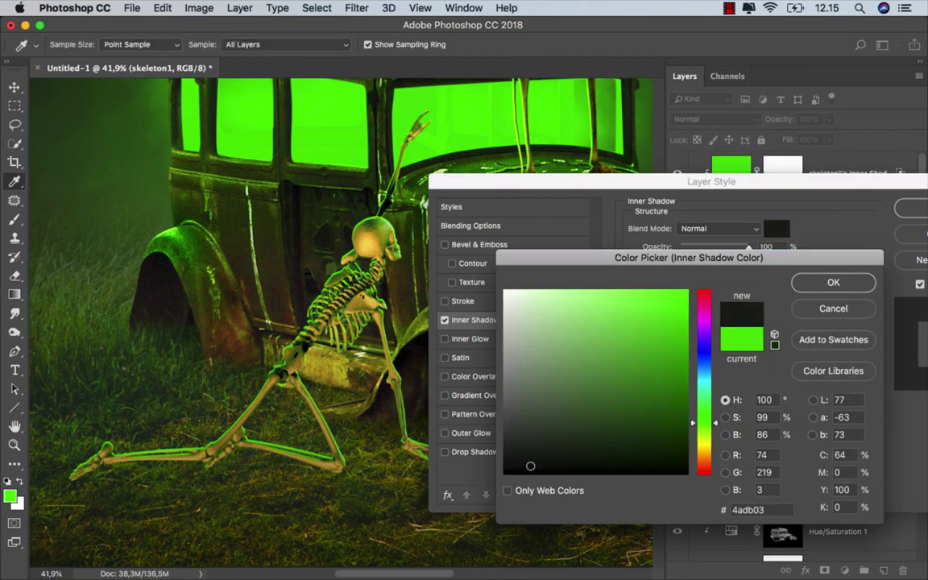
click(826, 282)
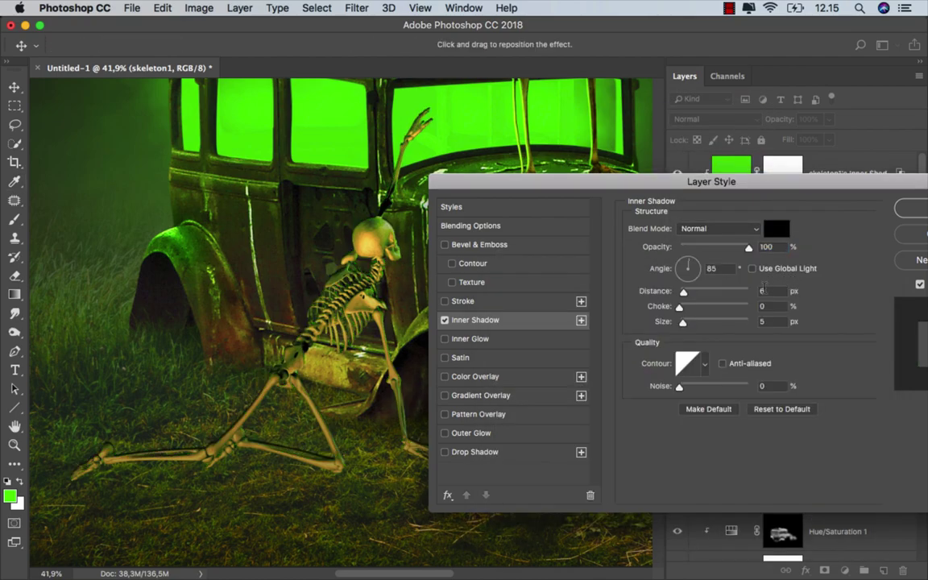
- Set the black inner shadow to distance 11 px, size 21 px, angle −103°, and apply it
drag(680, 293, 688, 324)
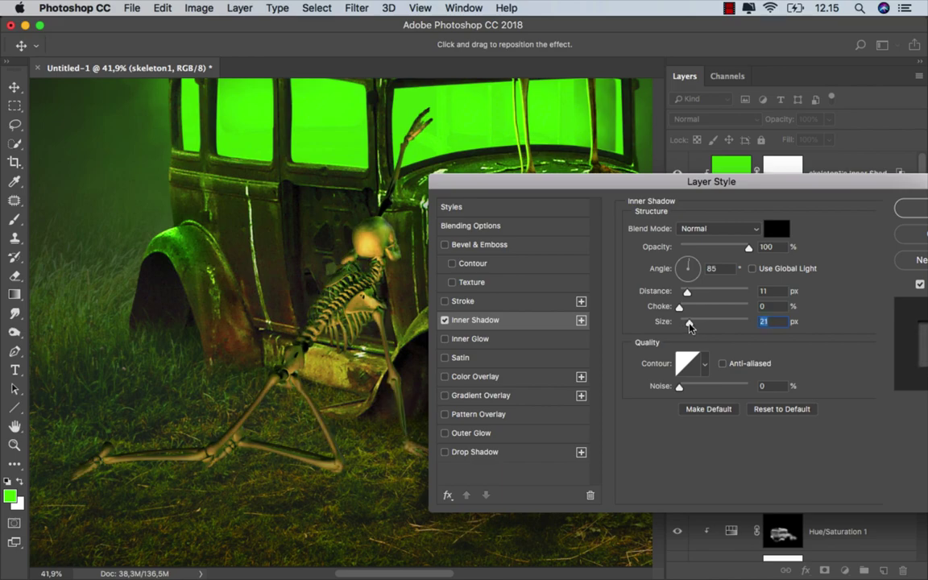
mouse_move(687, 271)
mouse_down()
mouse_move(684, 303)
mouse_move(685, 284)
mouse_up()
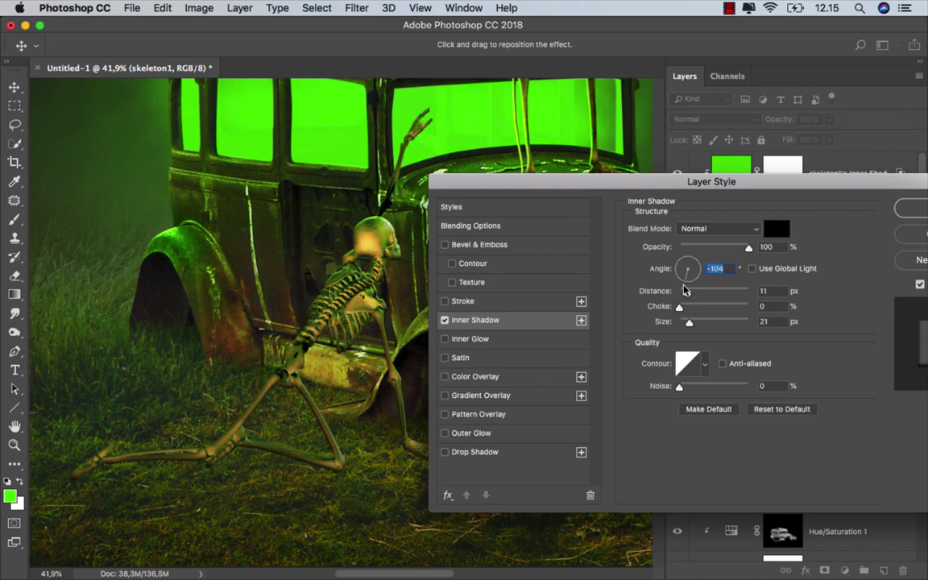
mouse_move(606, 185)
mouse_down()
mouse_move(735, 396)
mouse_move(524, 209)
mouse_up()
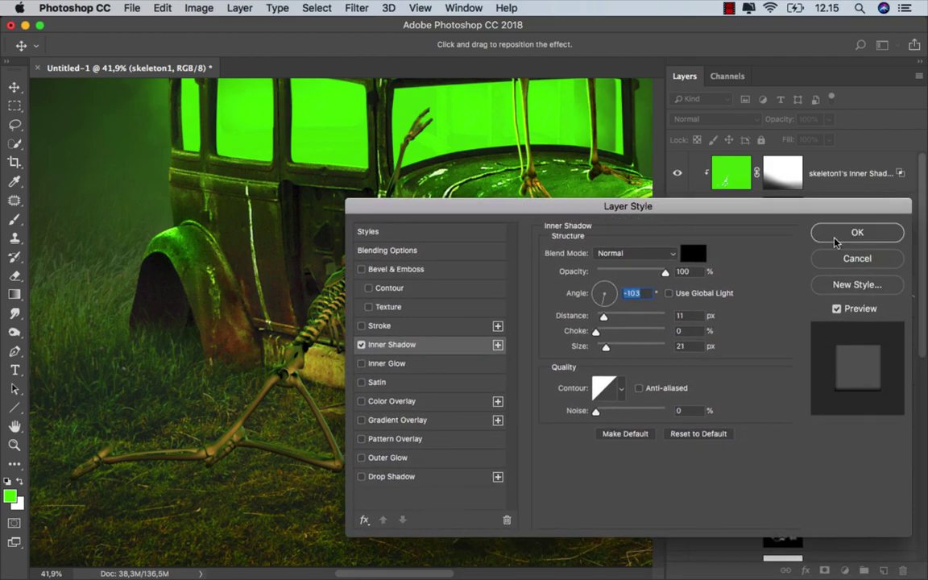
click(857, 232)
right_click(769, 329)
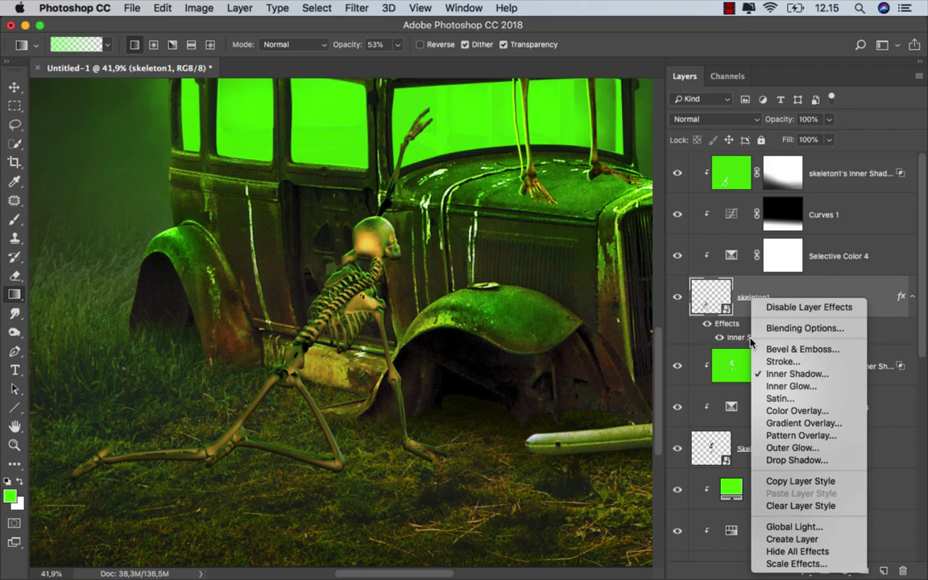
- Split skeleton1's dark inner shadow into its own layer below Curves 1 with fill about 75%
click(785, 538)
click(828, 297)
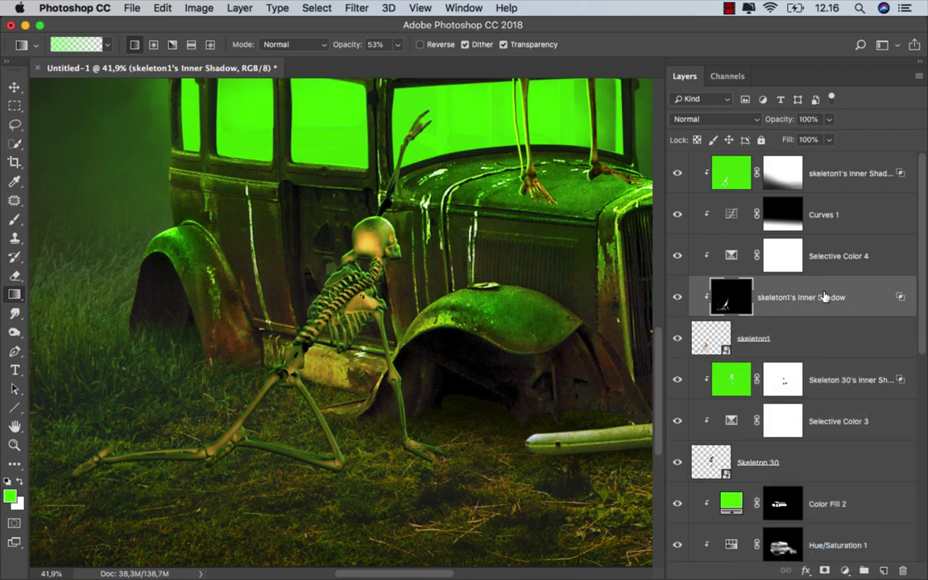
drag(824, 297, 817, 248)
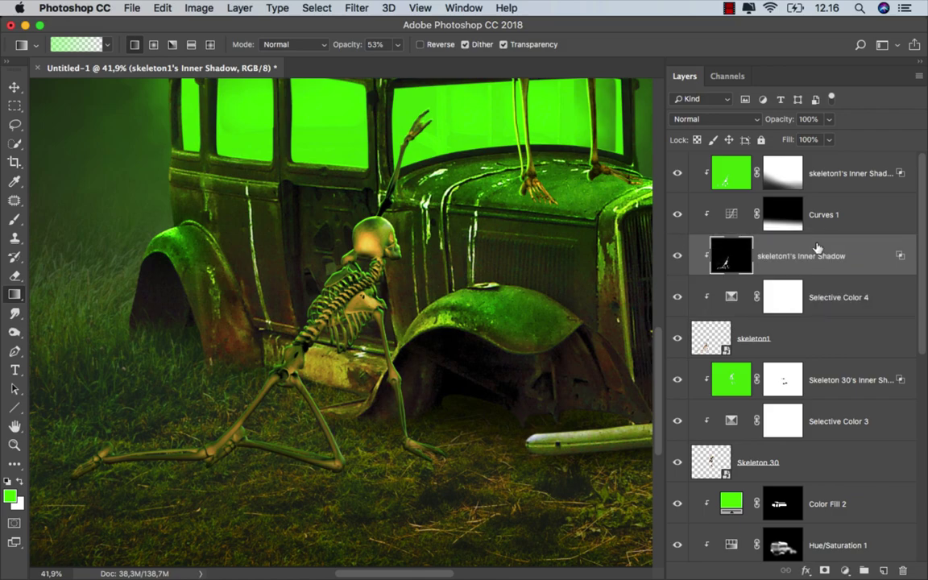
click(677, 256)
click(828, 140)
drag(826, 155, 815, 158)
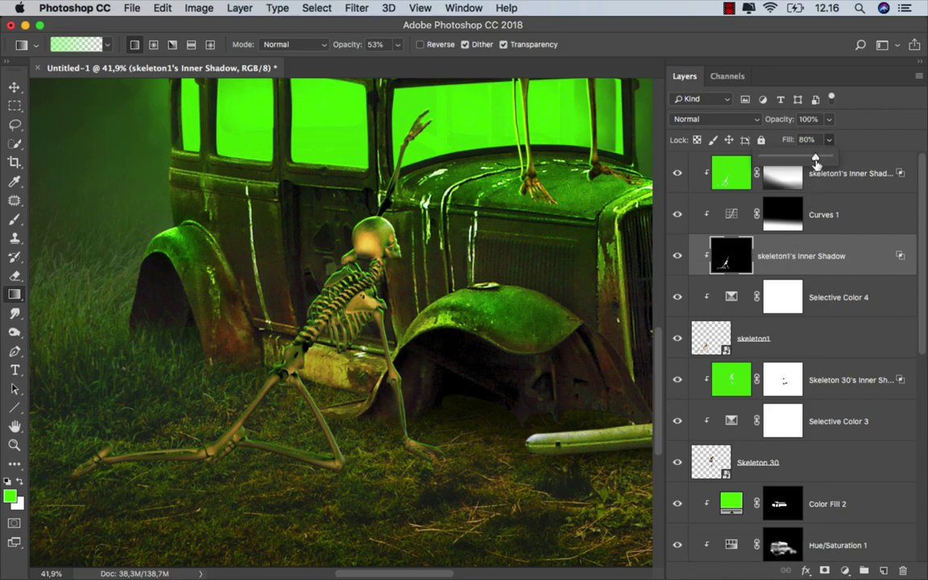
- Give the shadow layer an inverted black mask and reveal it with a white gradient upward from the feet
click(824, 571)
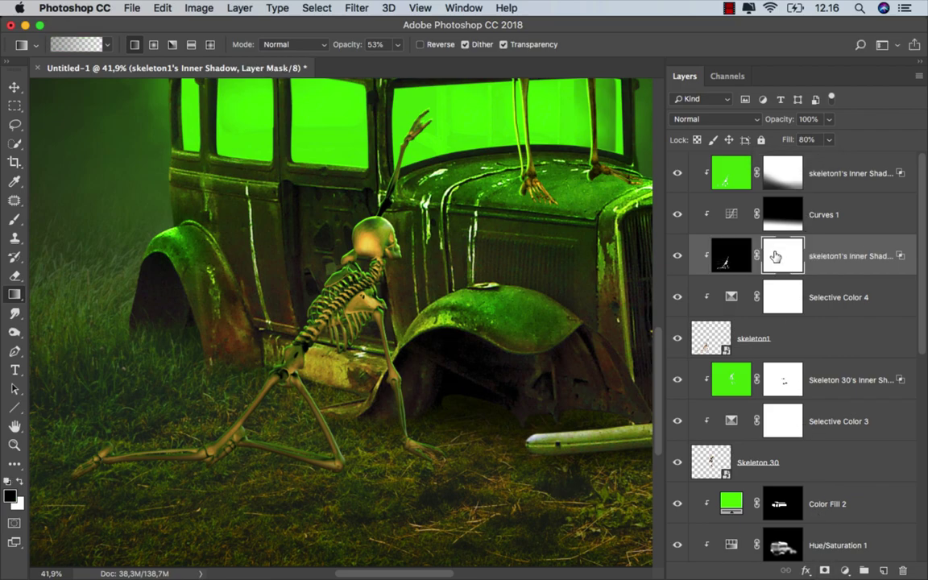
key(super+i)
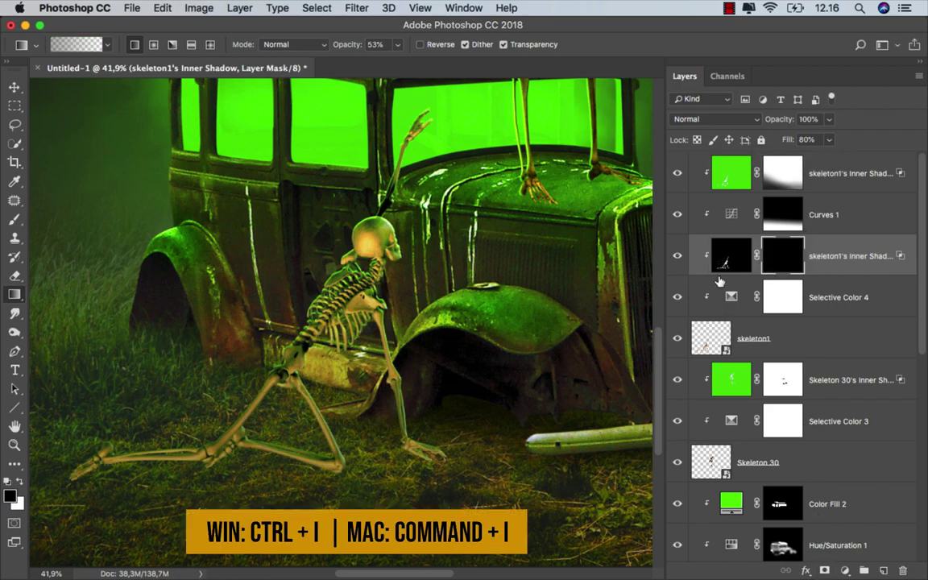
scroll(175, 305, down, 3)
click(20, 482)
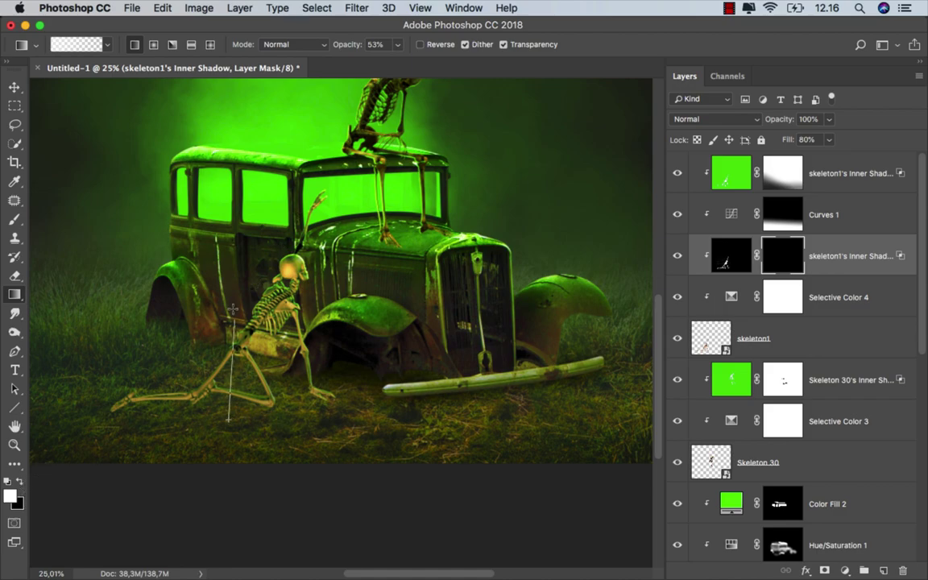
drag(209, 354, 209, 257)
scroll(229, 384, up, 1)
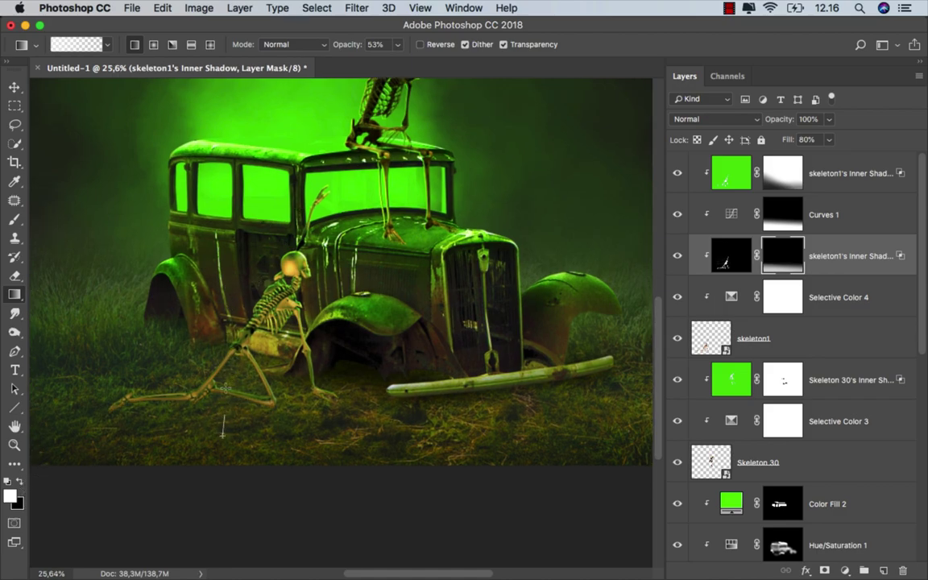
mouse_move(218, 437)
mouse_down()
mouse_move(219, 318)
mouse_move(197, 274)
mouse_up()
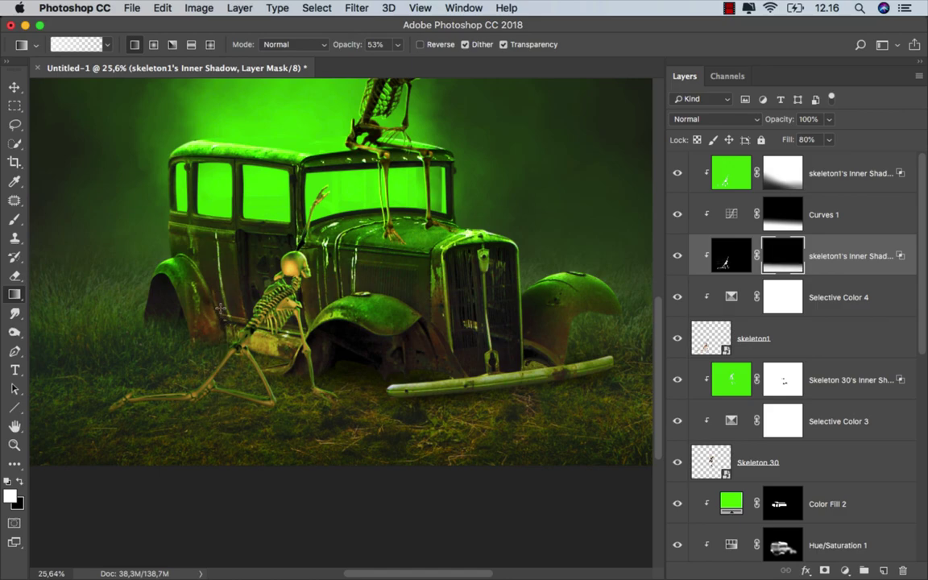
scroll(153, 361, up, 1)
scroll(153, 362, up, 1)
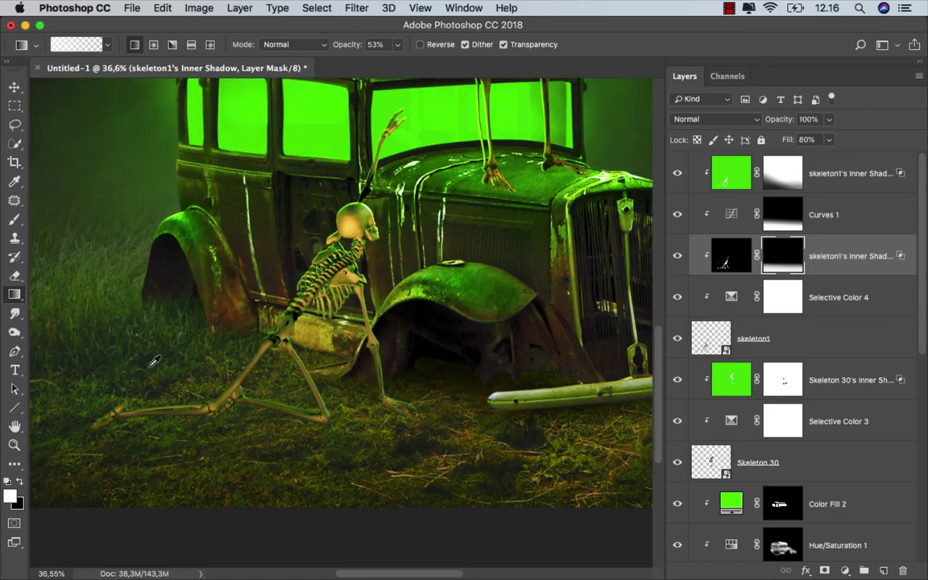
click(678, 262)
scroll(355, 342, down, 1)
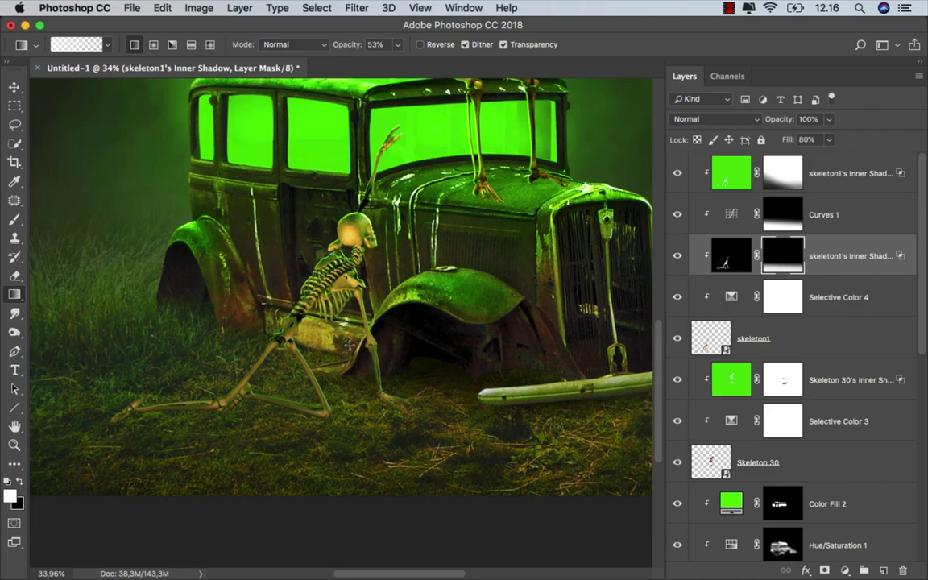
scroll(349, 344, down, 3)
click(749, 242)
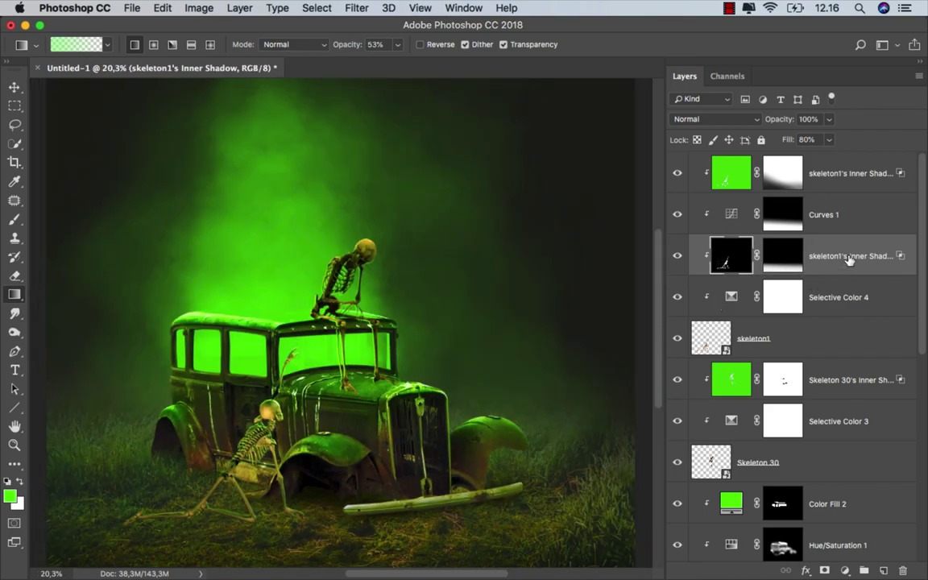
scroll(832, 233, down, 3)
scroll(830, 300, down, 3)
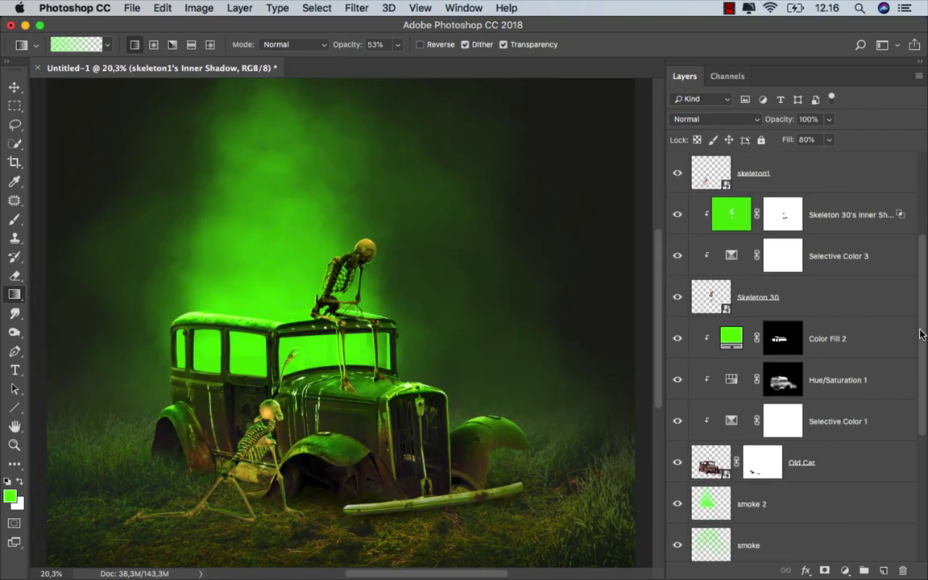
- Add a new layer above Color Fill 2, clip it to Color Fill 2, and name it shadow
click(838, 456)
click(841, 347)
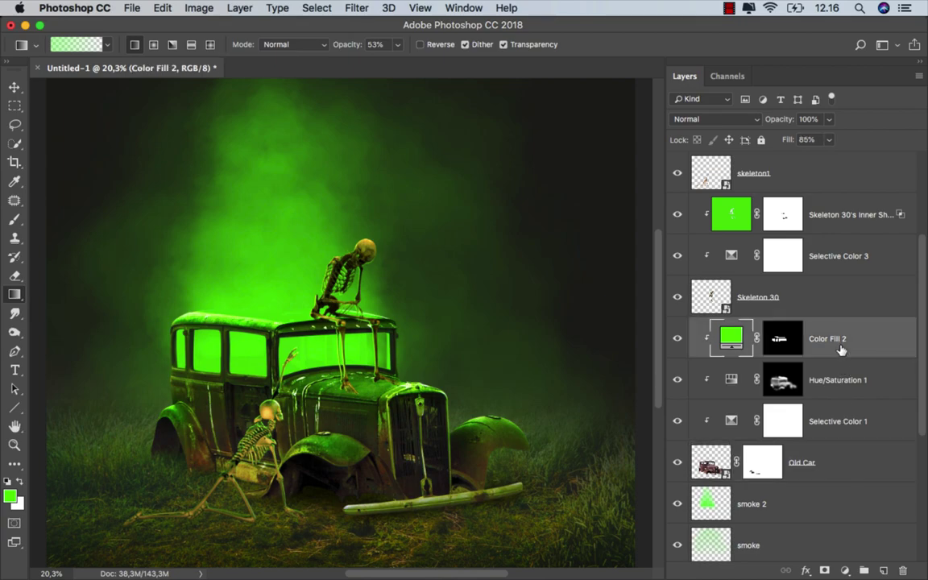
click(881, 571)
right_click(797, 338)
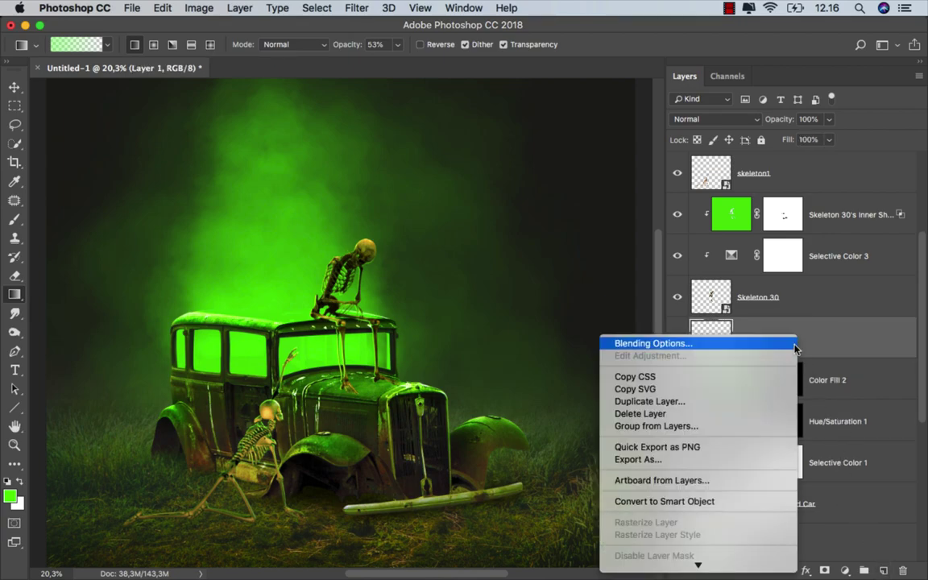
click(677, 432)
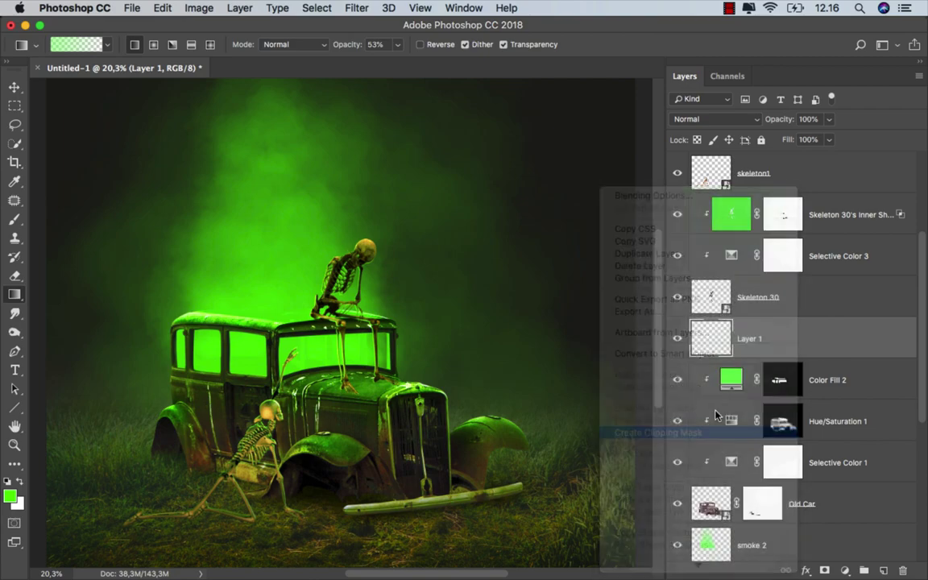
text(shadow)
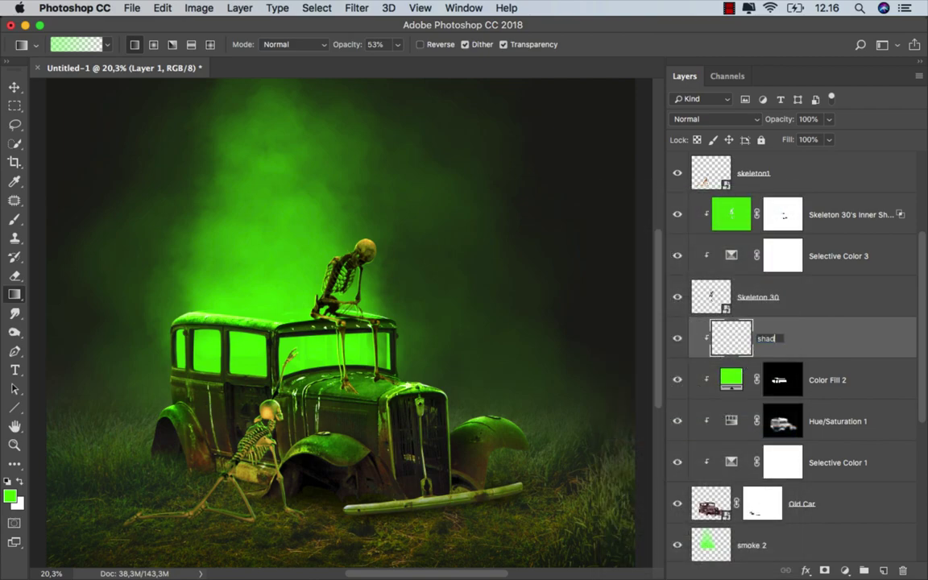
key(Return)
- Set up a black Brush at 19% opacity and set the shadow layer to Multiply
right_click(15, 219)
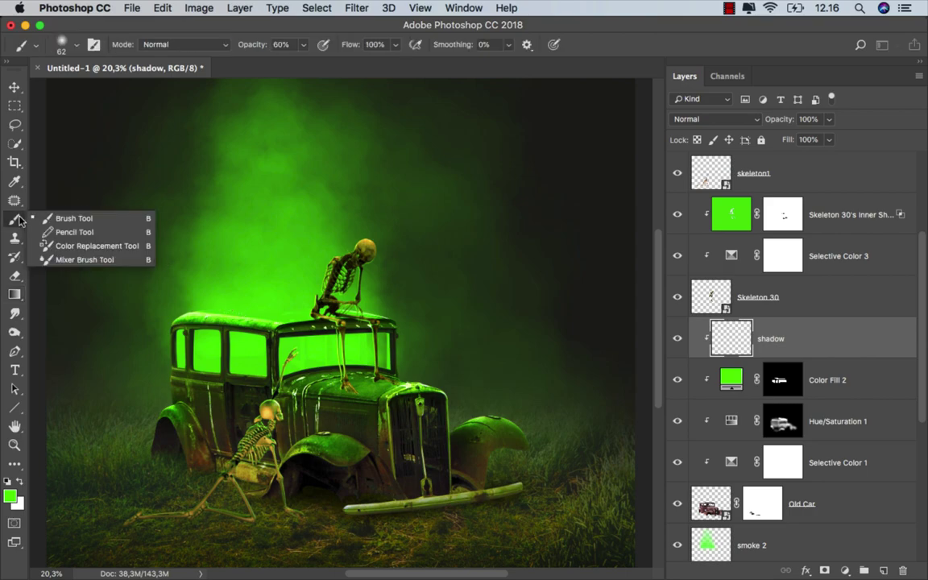
click(72, 219)
right_click(146, 225)
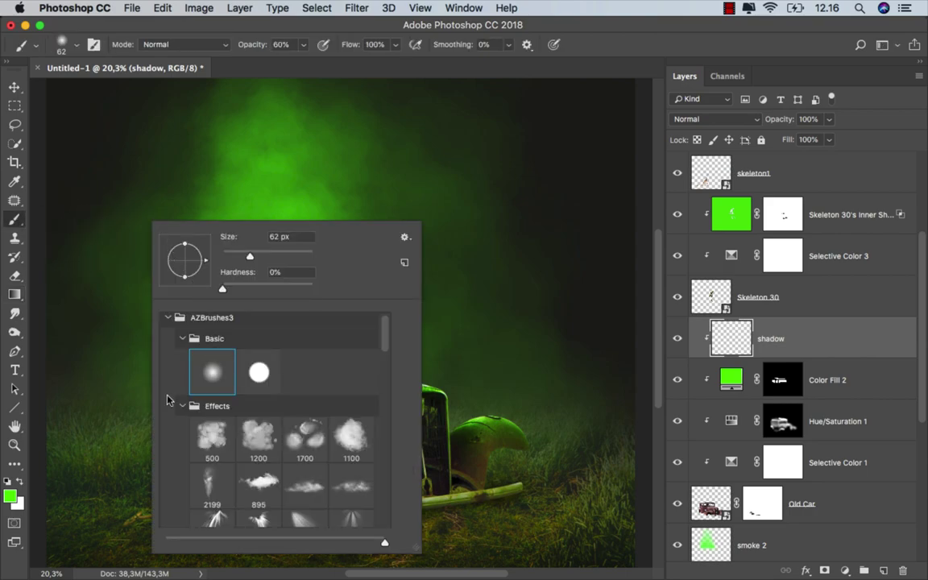
click(8, 482)
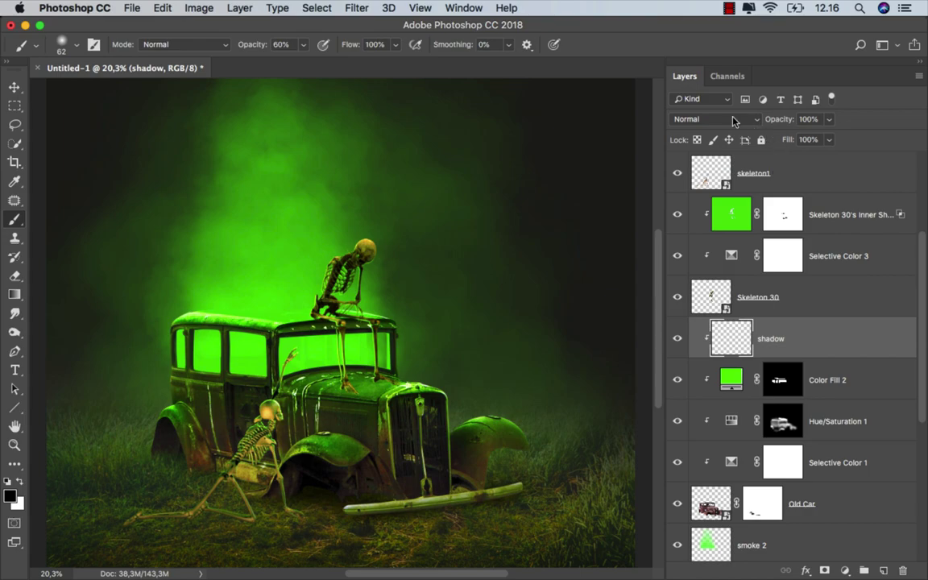
click(729, 119)
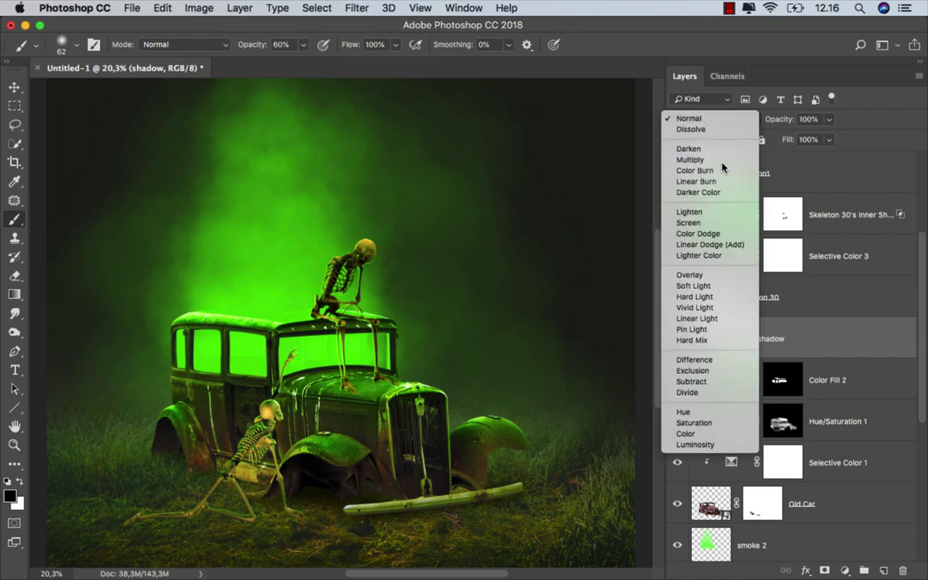
click(720, 161)
click(303, 45)
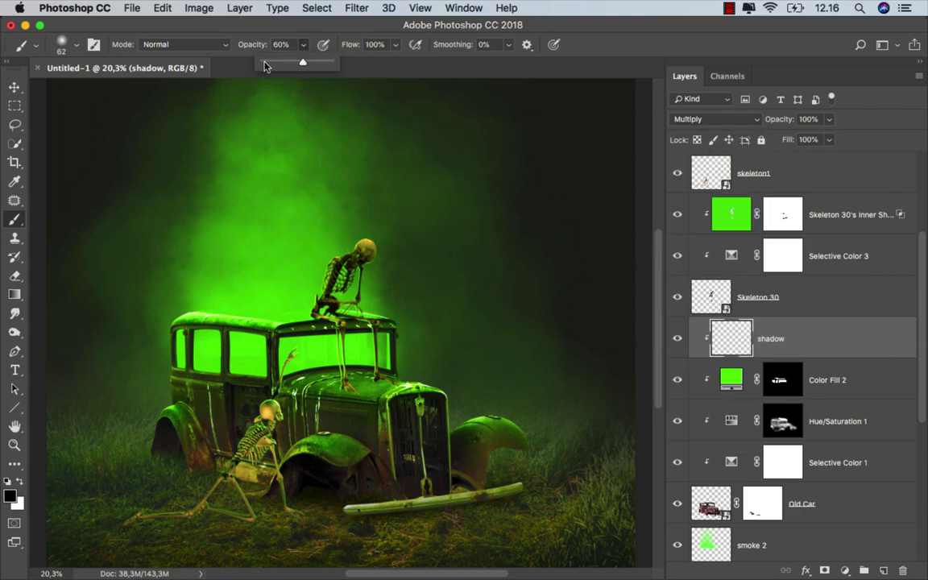
drag(308, 61, 276, 66)
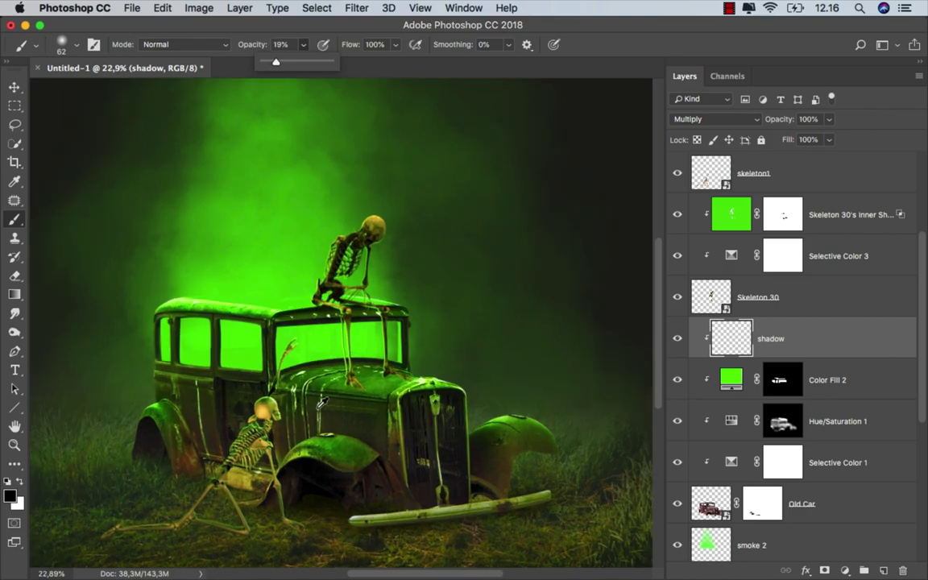
- With an 18 px brush at 10% opacity, paint faint shadows under the skeleton's heel and right foot
scroll(273, 377, up, 5)
scroll(375, 376, up, 2)
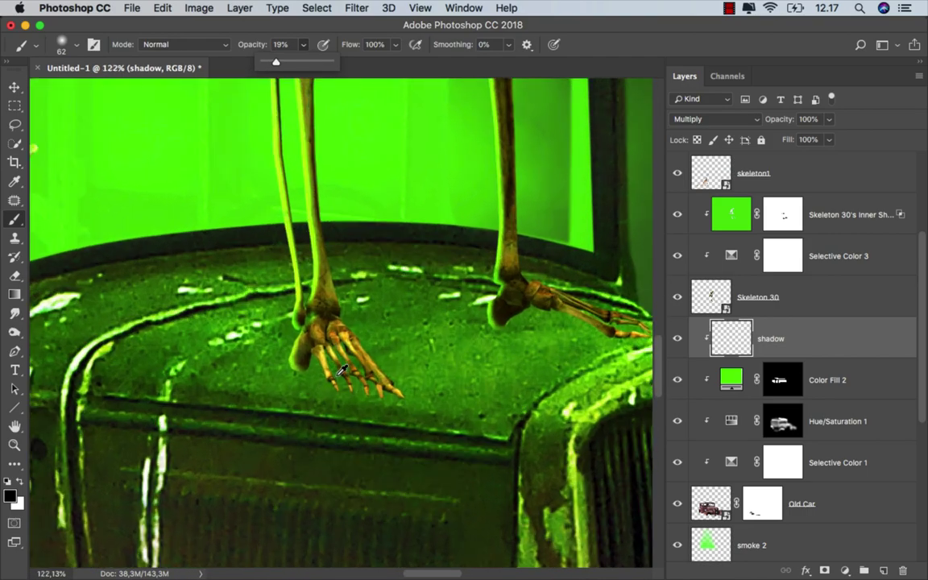
drag(330, 327, 290, 327)
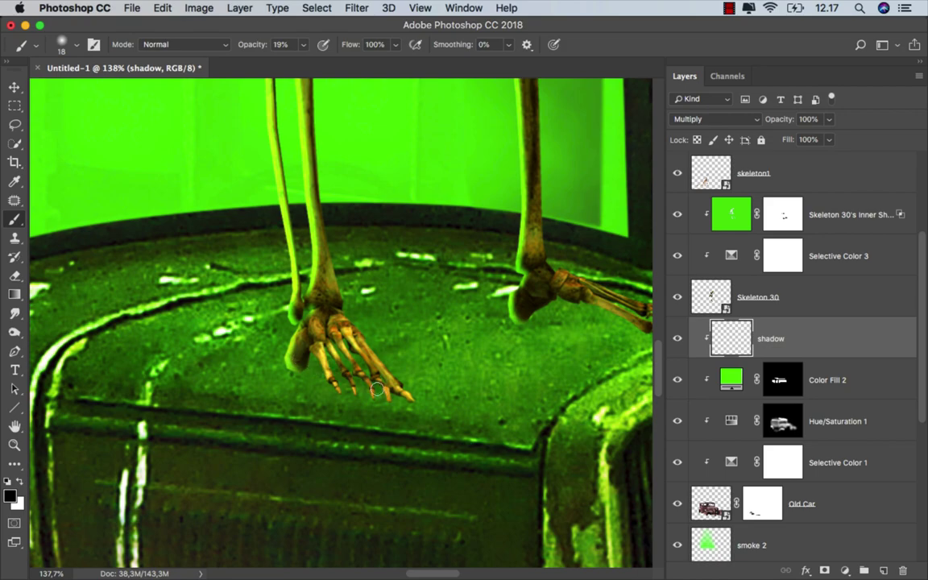
drag(395, 404, 310, 374)
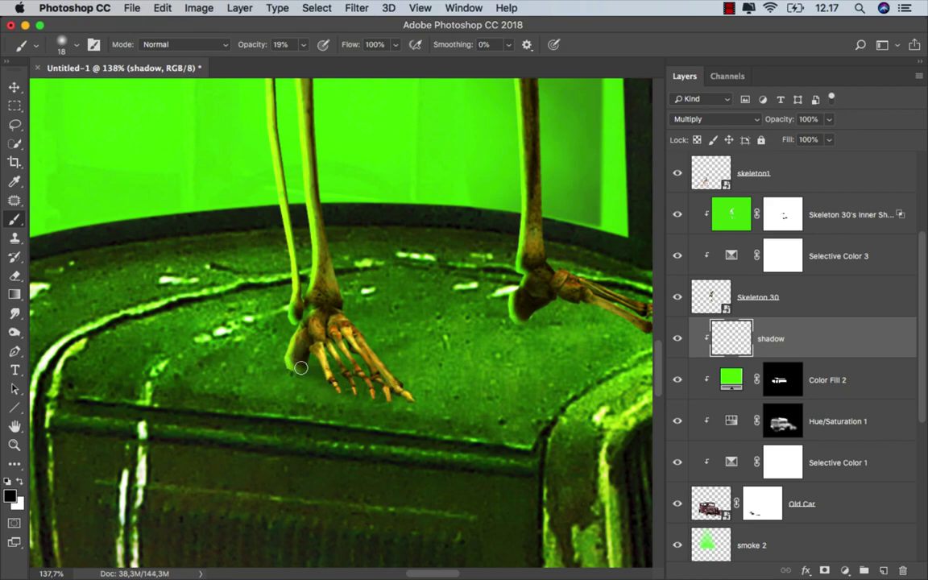
drag(424, 399, 267, 417)
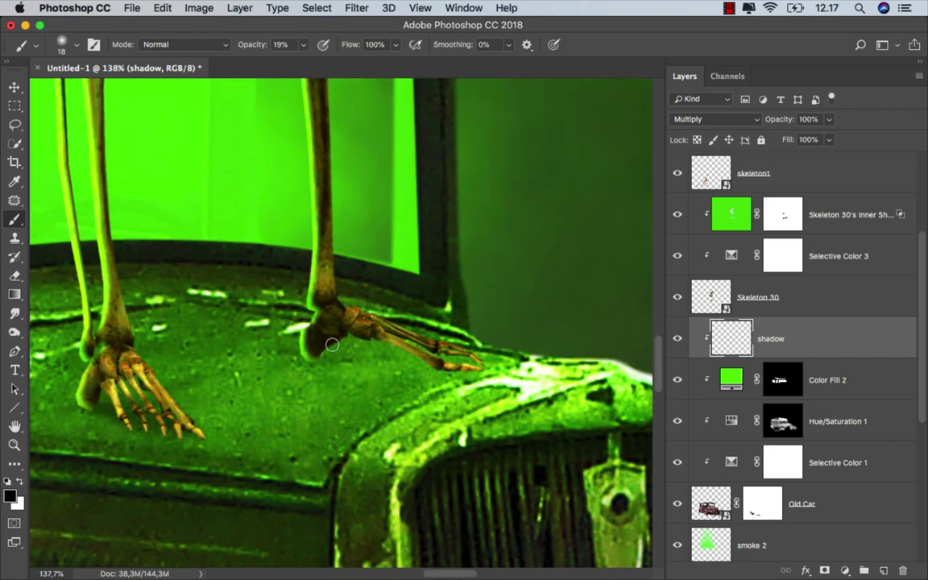
mouse_move(330, 353)
mouse_down()
mouse_move(443, 367)
mouse_move(435, 361)
mouse_up()
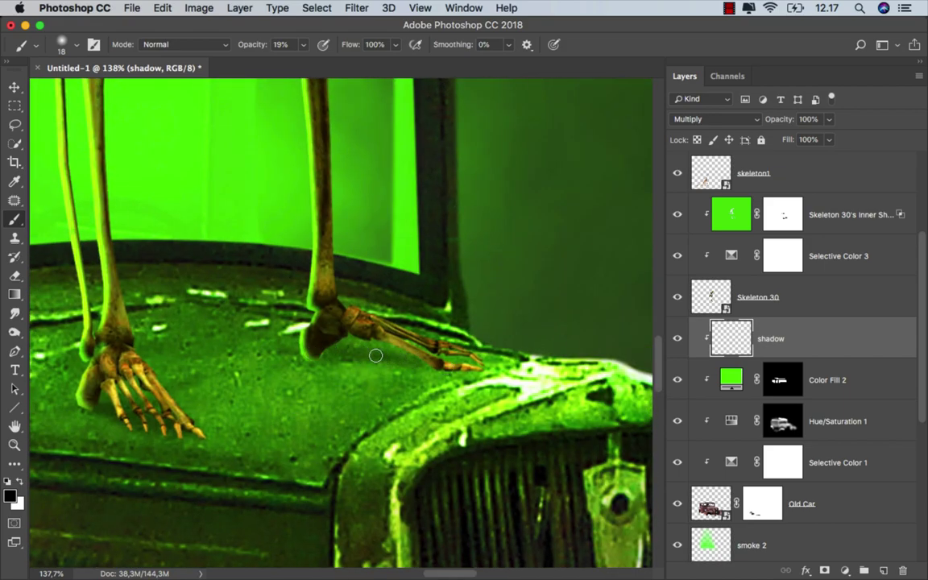
key(1)
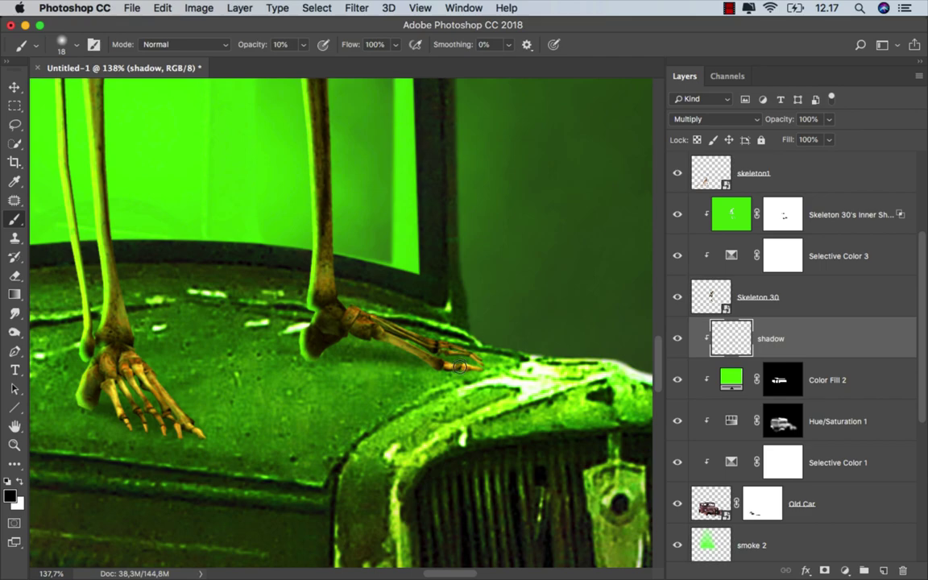
drag(319, 356, 445, 359)
drag(373, 356, 455, 361)
- Resize the brush to 29 px and add a soft shadow beside the right foot on the hood
scroll(371, 365, down, 1)
scroll(371, 365, down, 1)
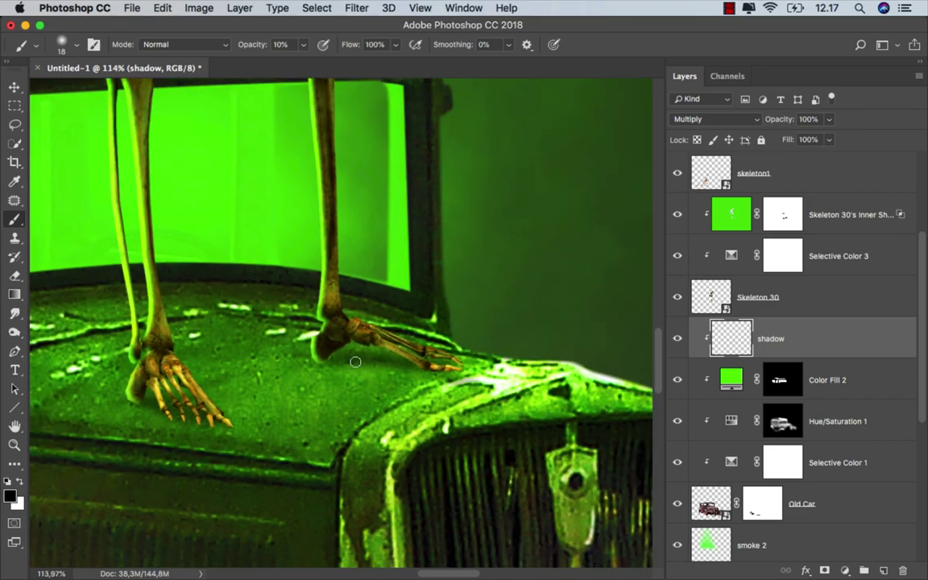
scroll(385, 367, down, 1)
scroll(385, 367, down, 3)
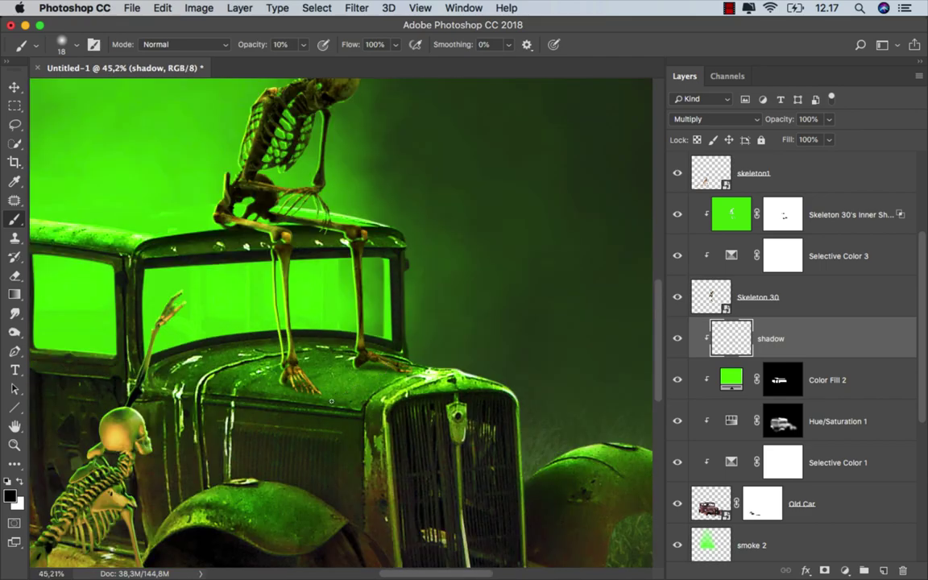
scroll(347, 378, down, 1)
key(bracketright)
key(bracketright)
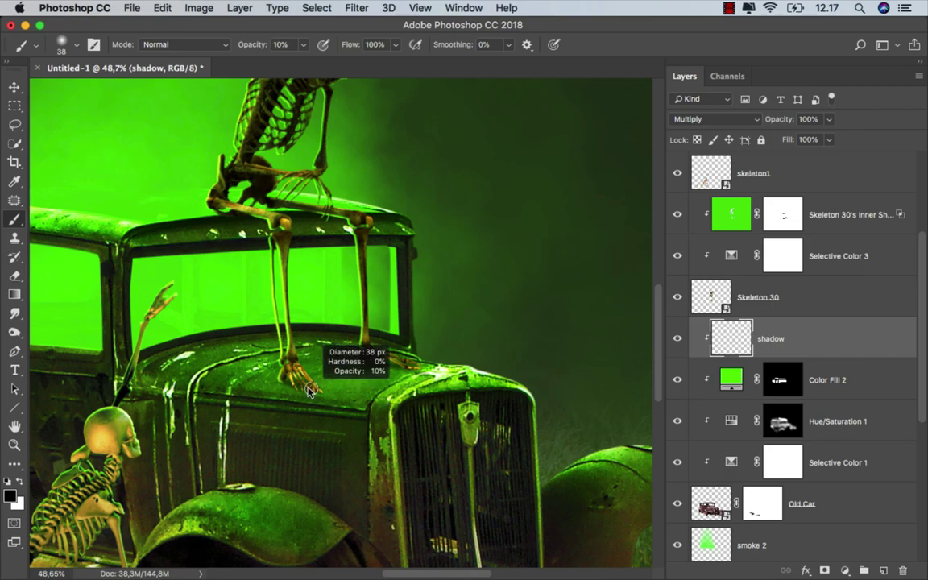
drag(317, 394, 296, 386)
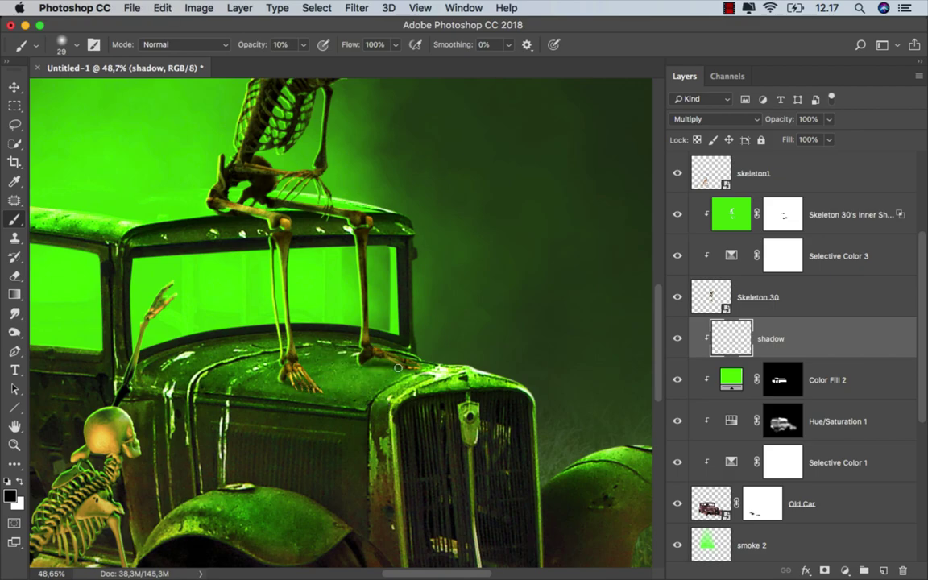
drag(375, 364, 418, 370)
- Paint a shadow under the car front and crouching skeleton, then check the roof skeleton and fit the image
mouse_move(266, 535)
mouse_down()
mouse_move(278, 391)
mouse_move(214, 339)
mouse_up()
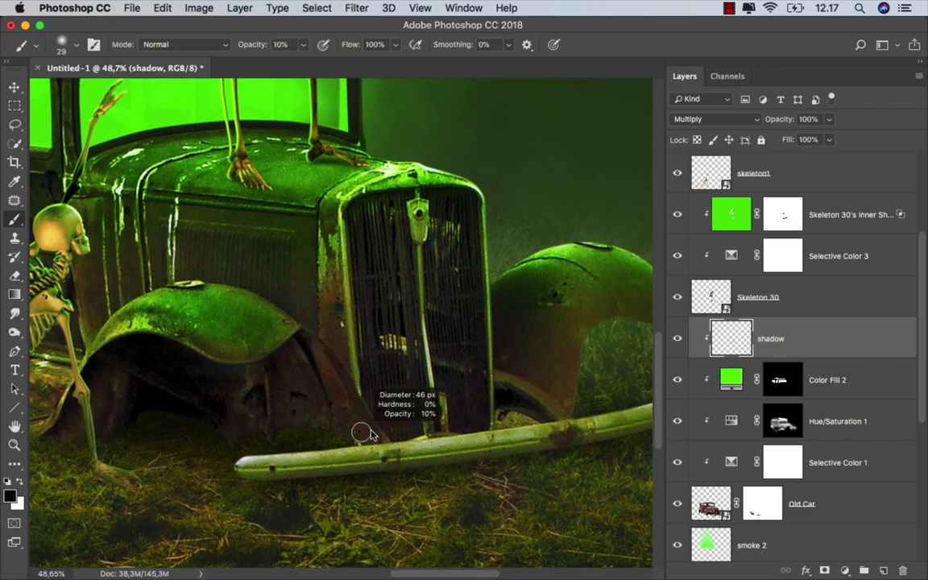
drag(395, 469, 171, 480)
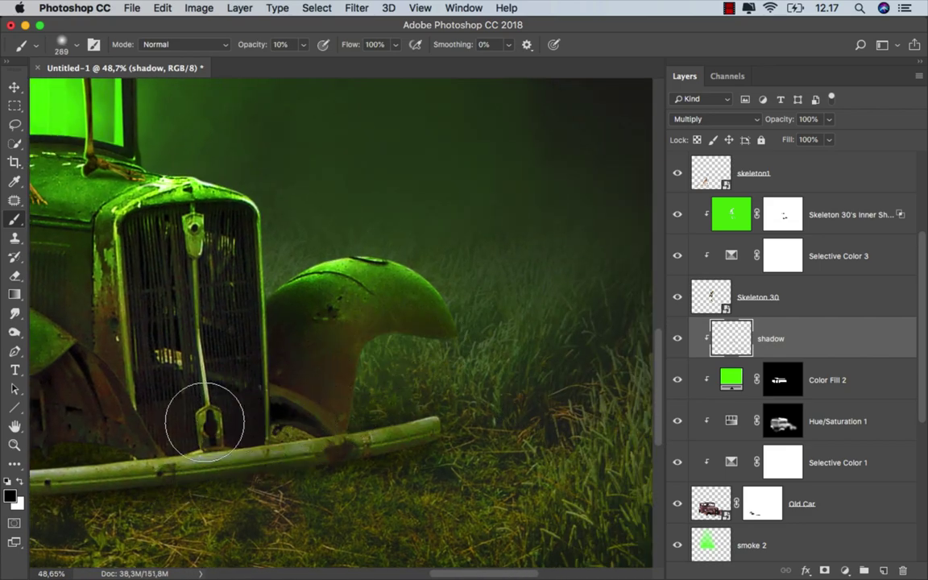
scroll(386, 425, down, 1)
scroll(387, 425, down, 1)
drag(217, 420, 472, 431)
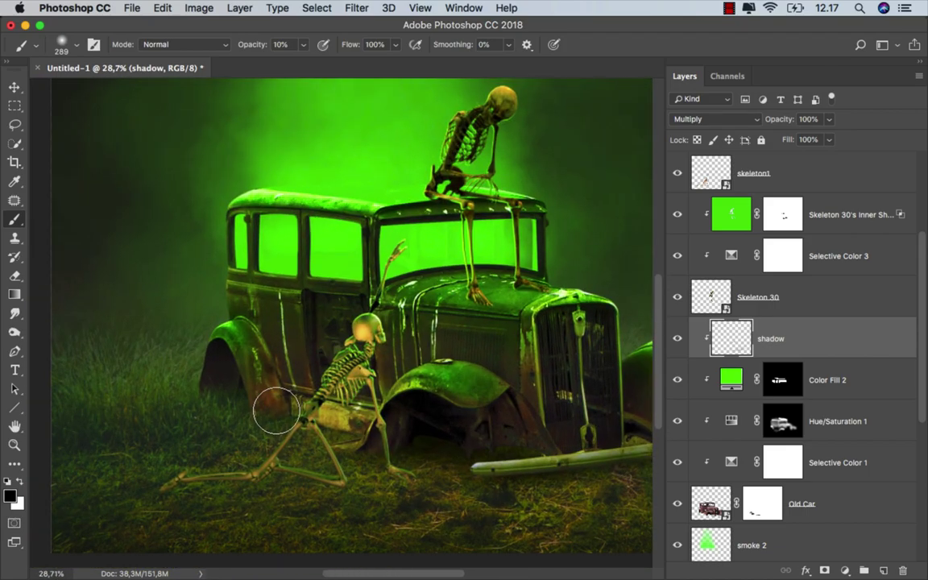
scroll(234, 394, down, 1)
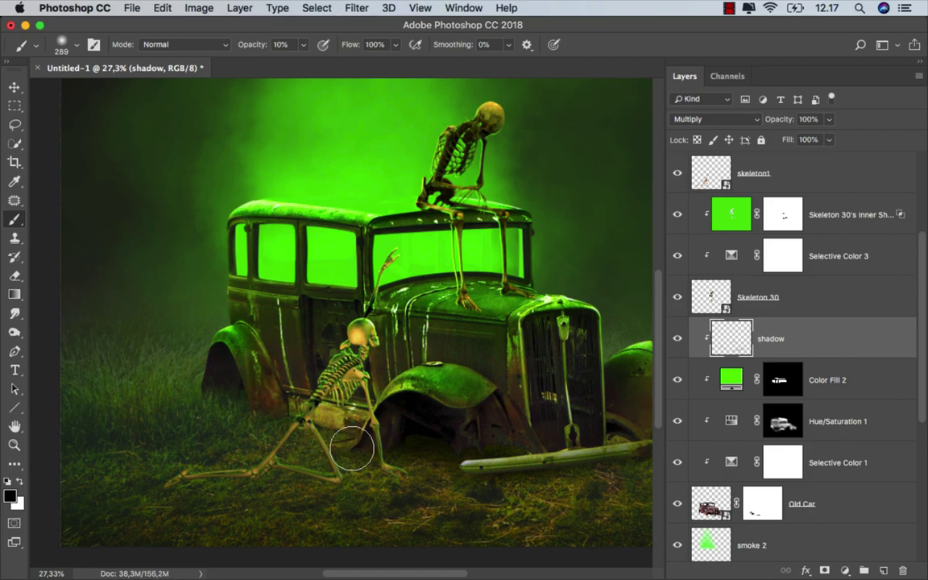
drag(347, 395, 476, 440)
scroll(475, 441, right, 3)
scroll(431, 455, down, 1)
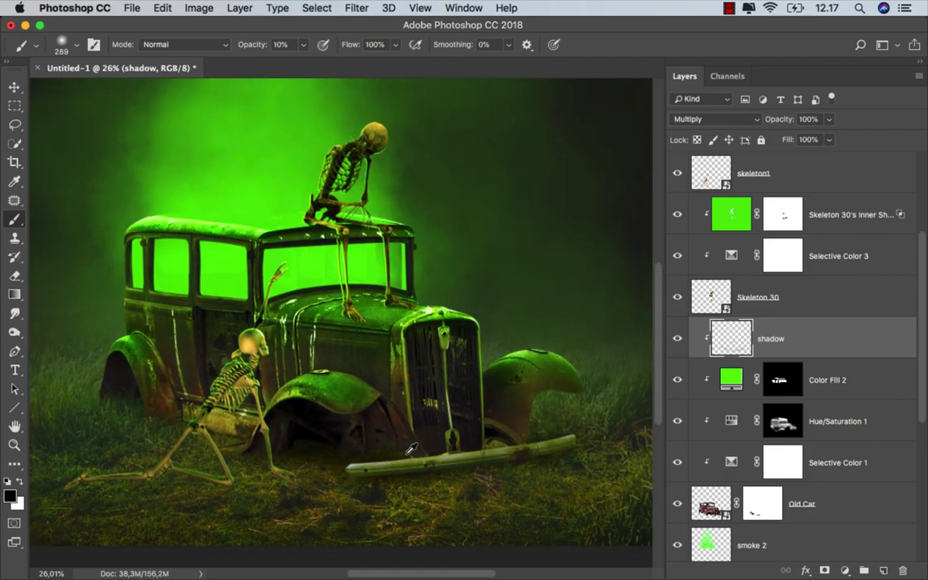
scroll(325, 228, up, 10)
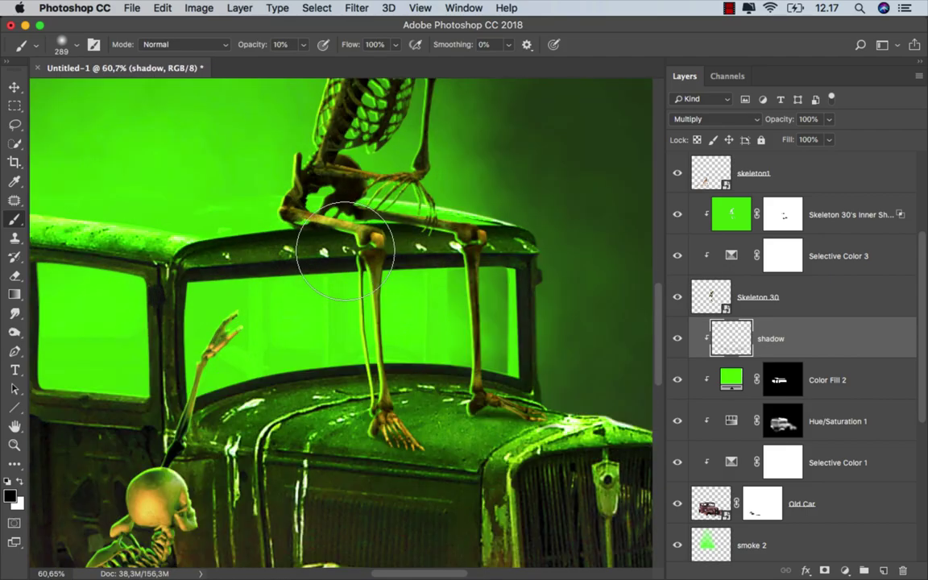
mouse_move(338, 245)
mouse_down()
mouse_move(298, 245)
mouse_move(393, 219)
mouse_up()
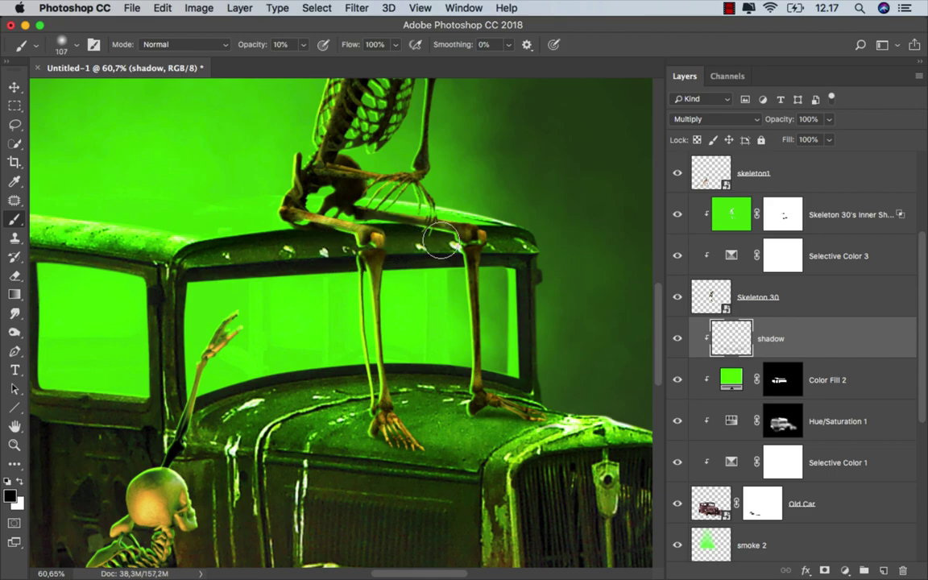
scroll(402, 275, down, 1)
key(ctrl+0)
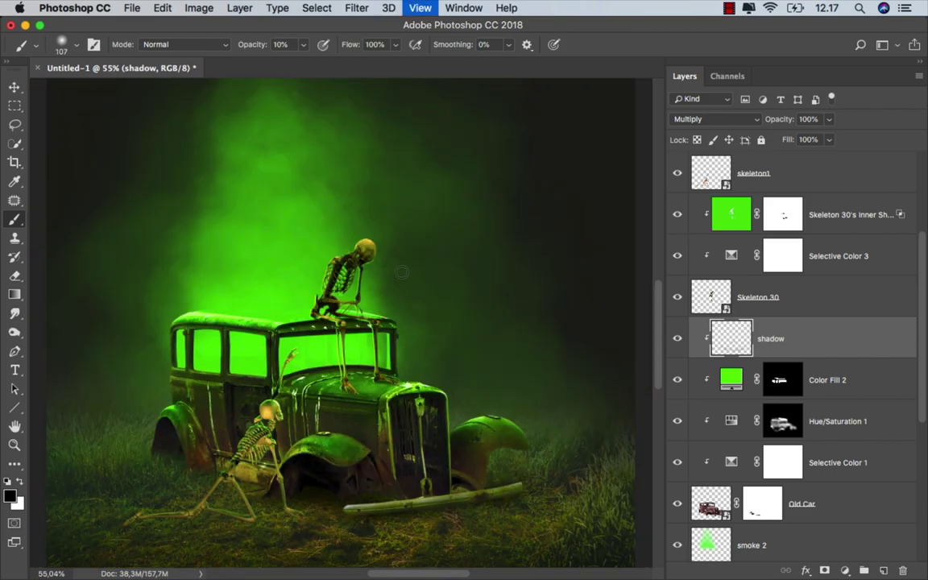
- On the lower shadow layer, paint shading into the grass under the skeleton's legs
click(677, 338)
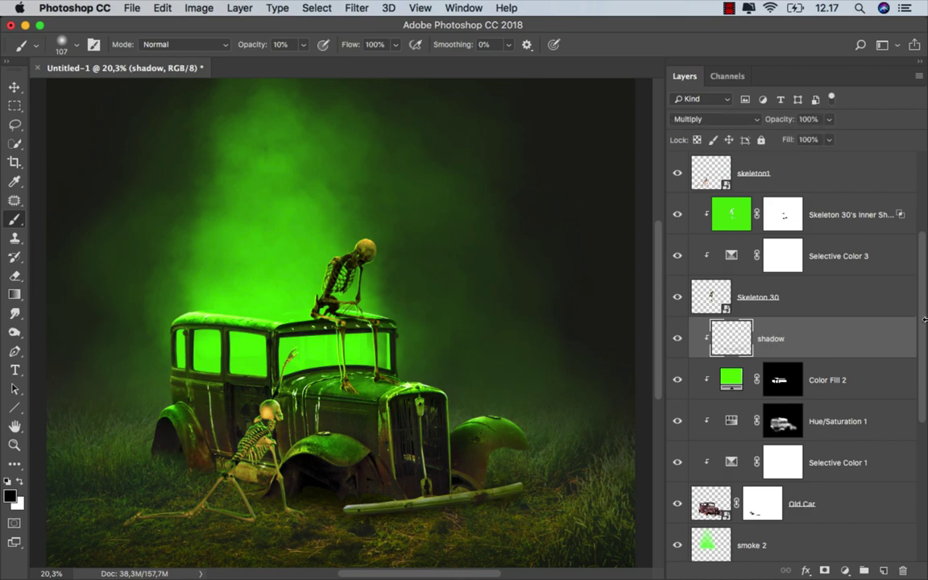
scroll(832, 338, down, 5)
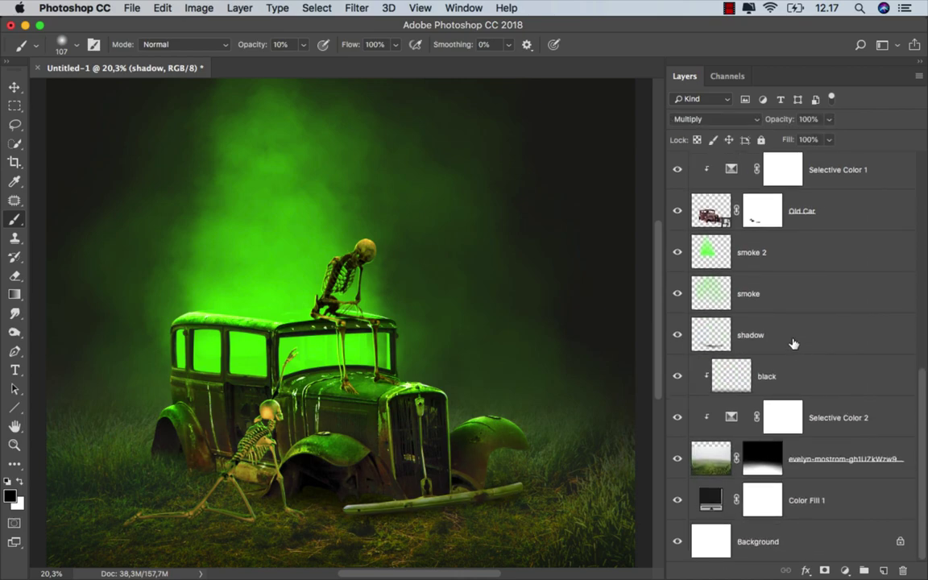
click(749, 335)
click(677, 335)
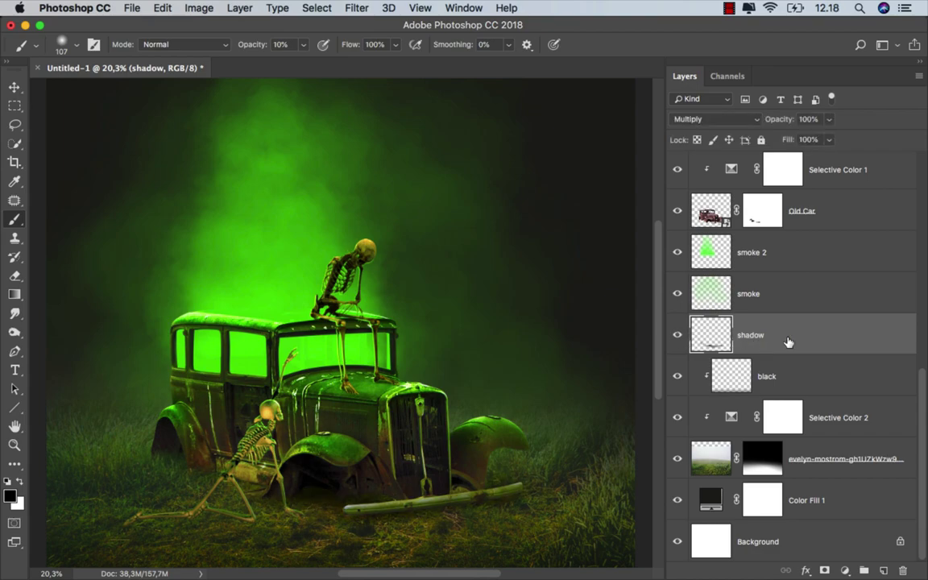
scroll(201, 500, up, 5)
scroll(241, 491, down, 2)
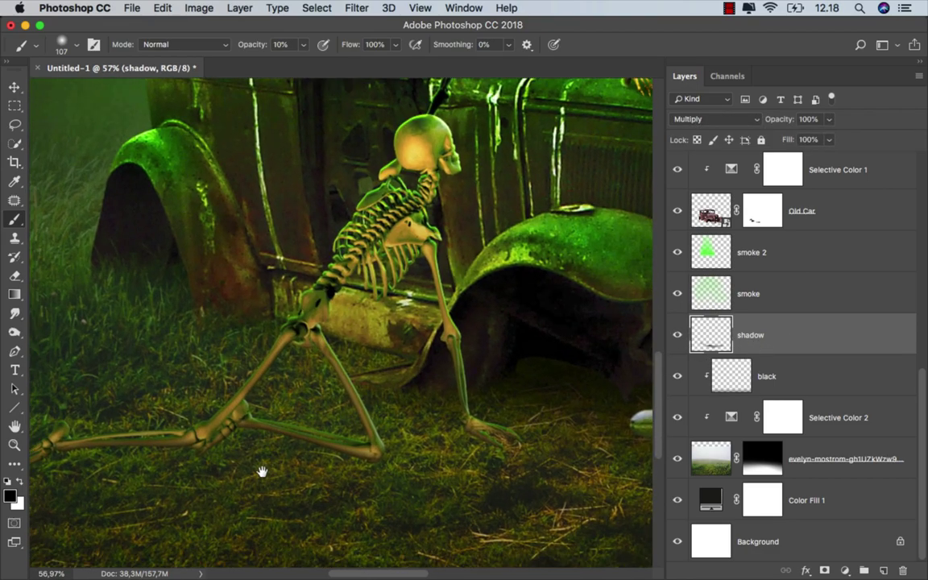
drag(534, 414, 476, 424)
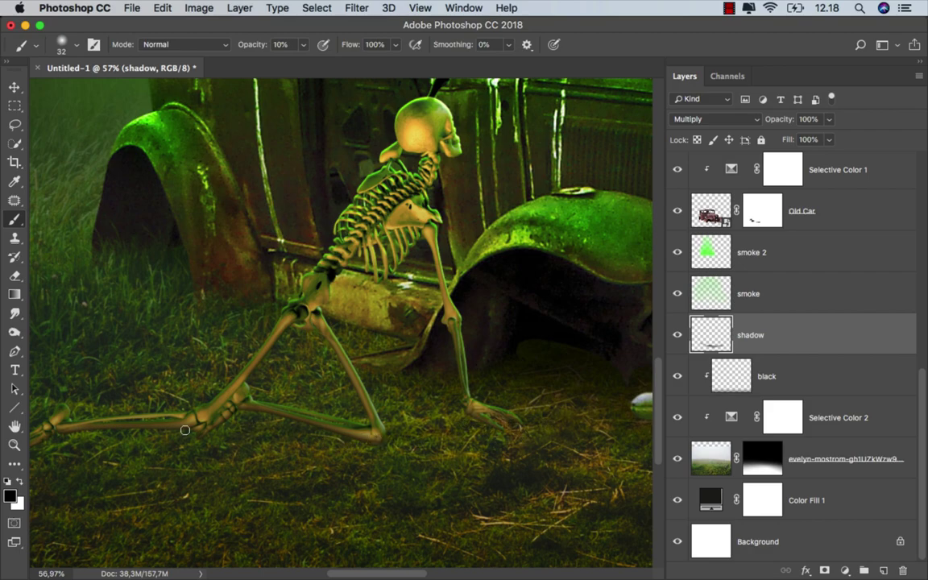
- Undo the last shadow stroke, fit the image to the window, and compare with the shadow hidden
drag(285, 432, 393, 412)
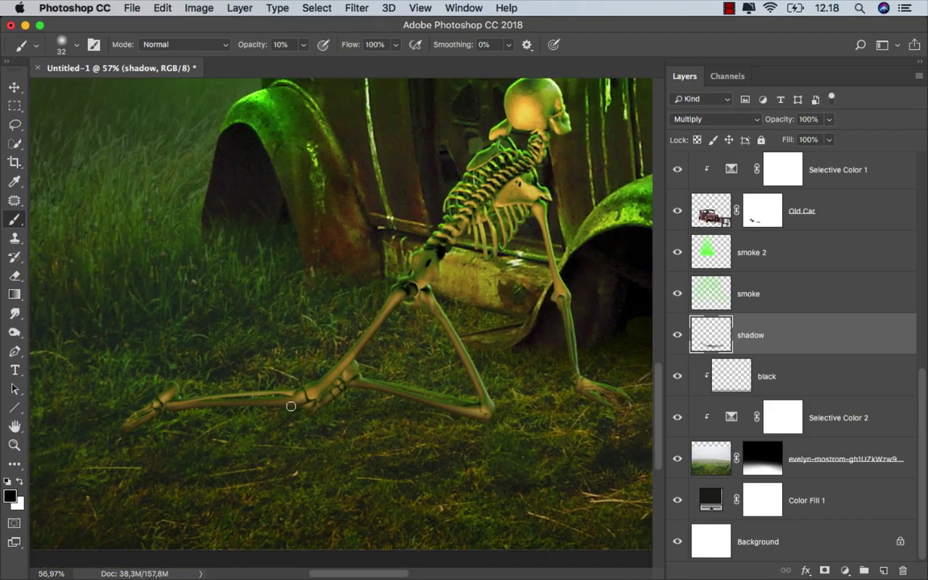
scroll(314, 417, down, 5)
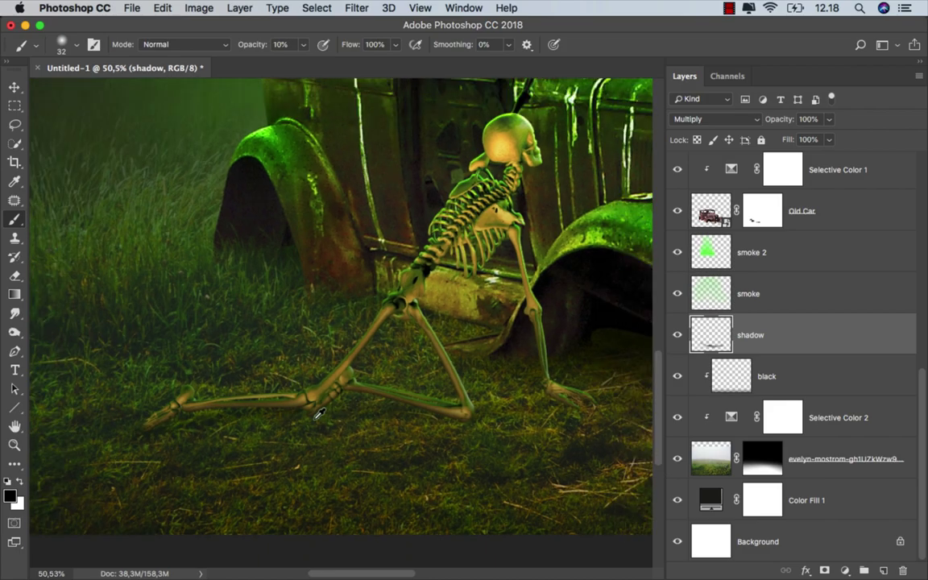
key(ctrl+z)
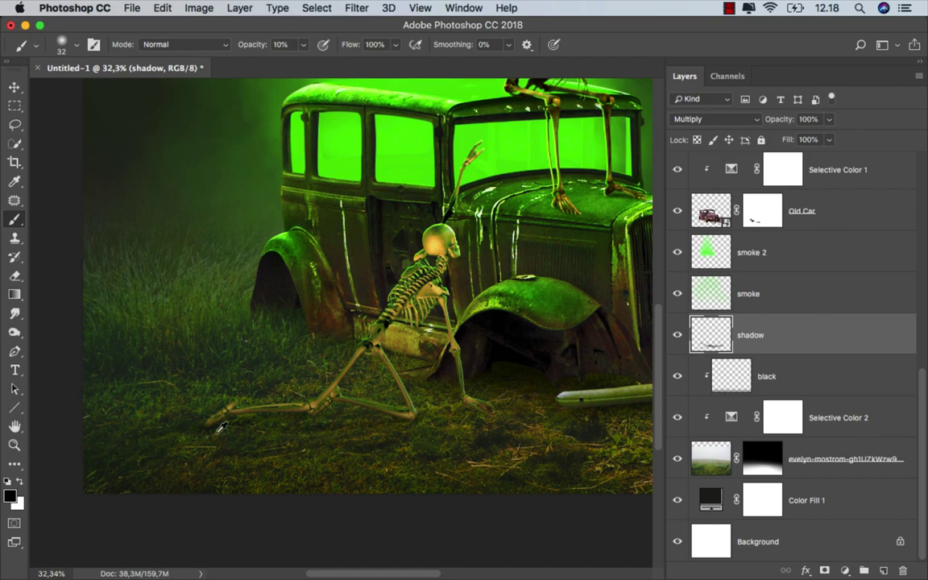
key(super+minus)
key(super+0)
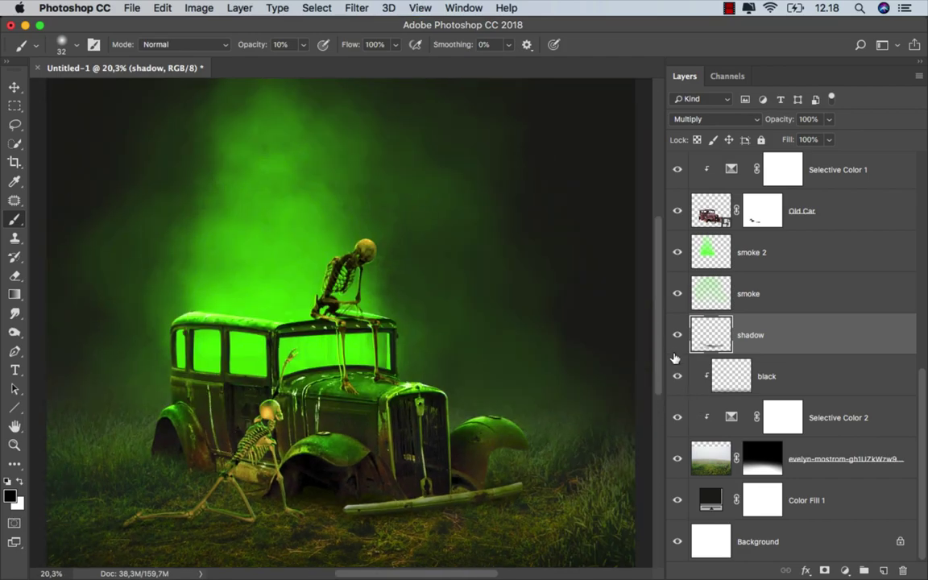
click(677, 337)
- Add an Exposure adjustment layer at the top of the stack with exposure +0,16
key(v)
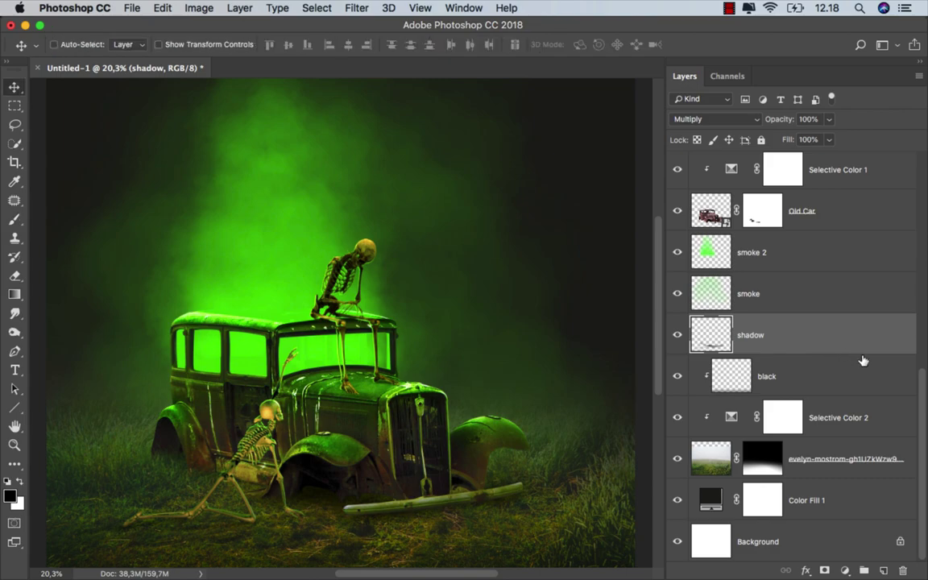
drag(923, 430, 922, 212)
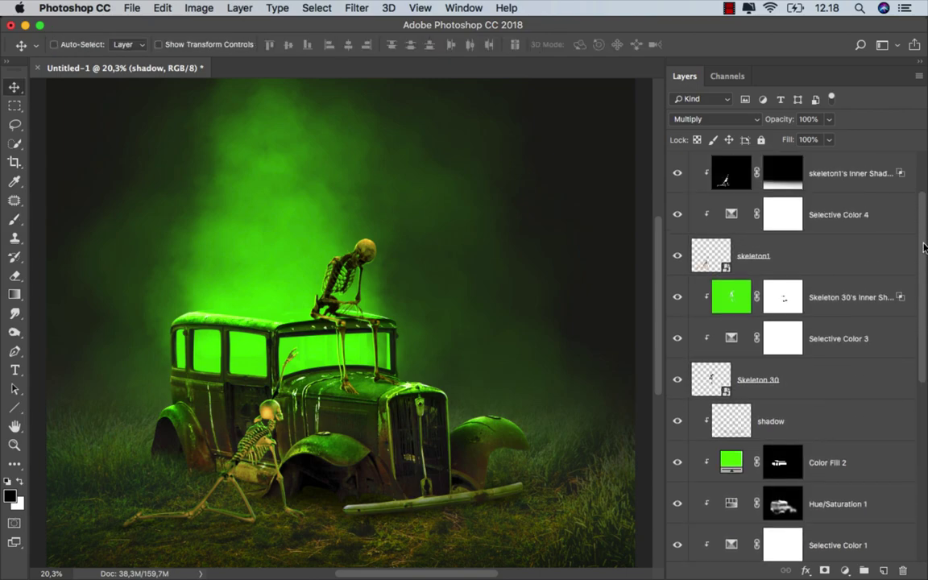
click(830, 181)
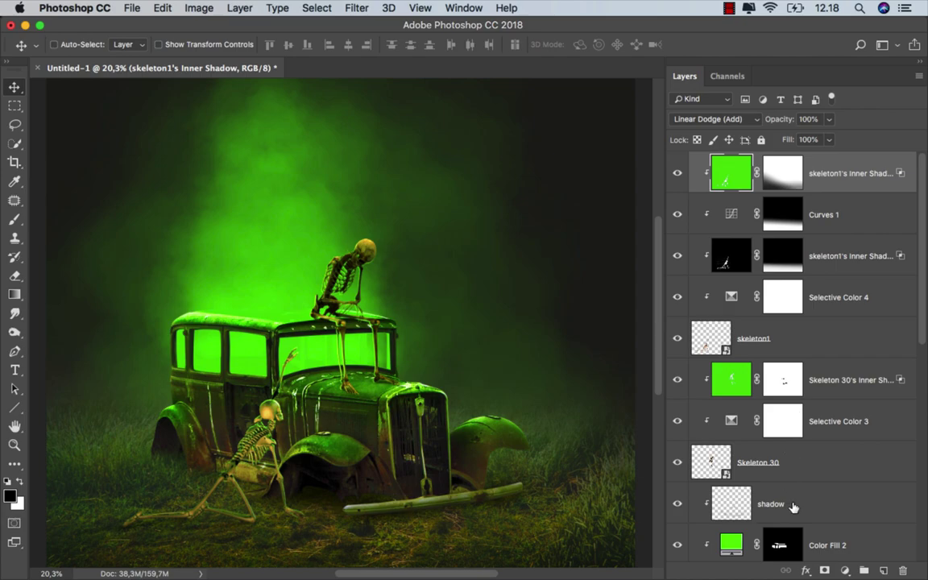
click(844, 571)
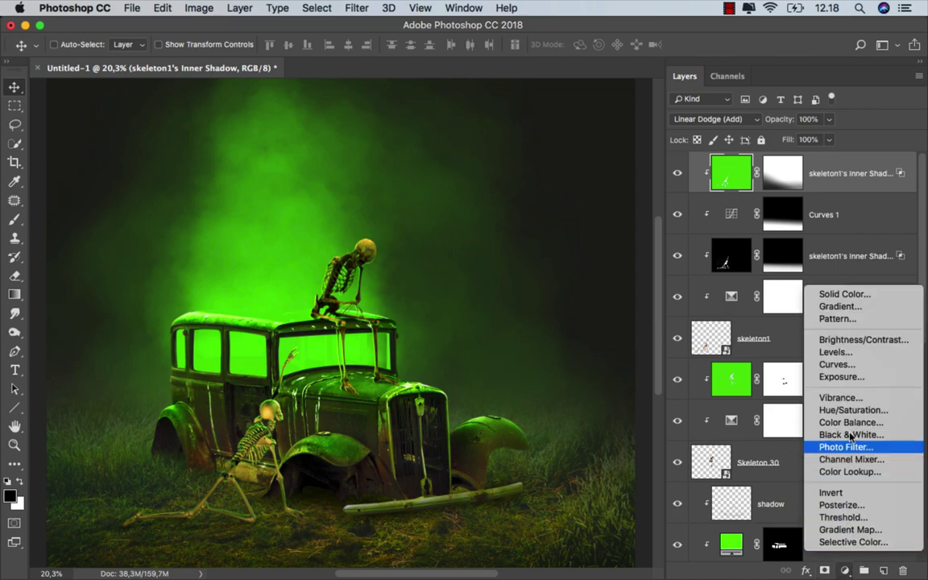
click(842, 376)
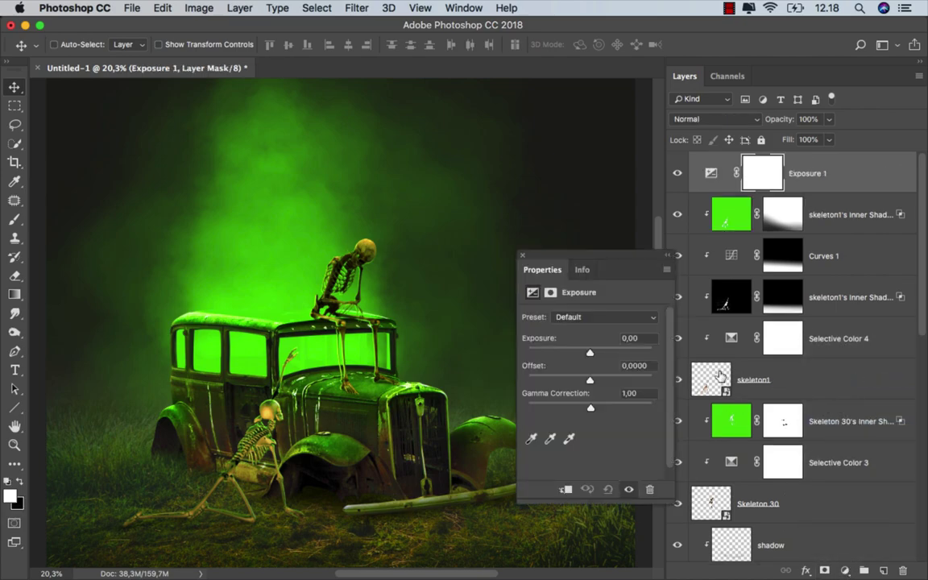
drag(590, 355, 592, 356)
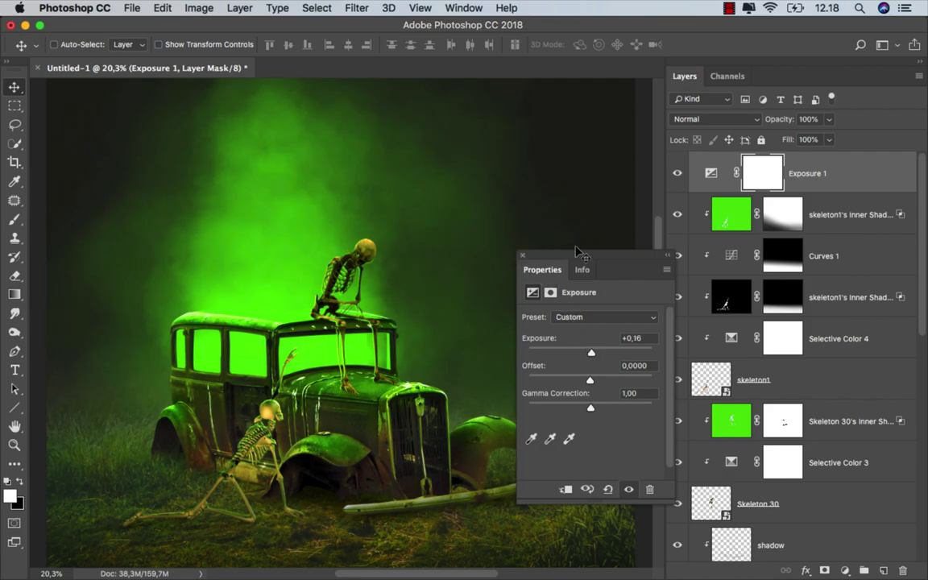
click(677, 173)
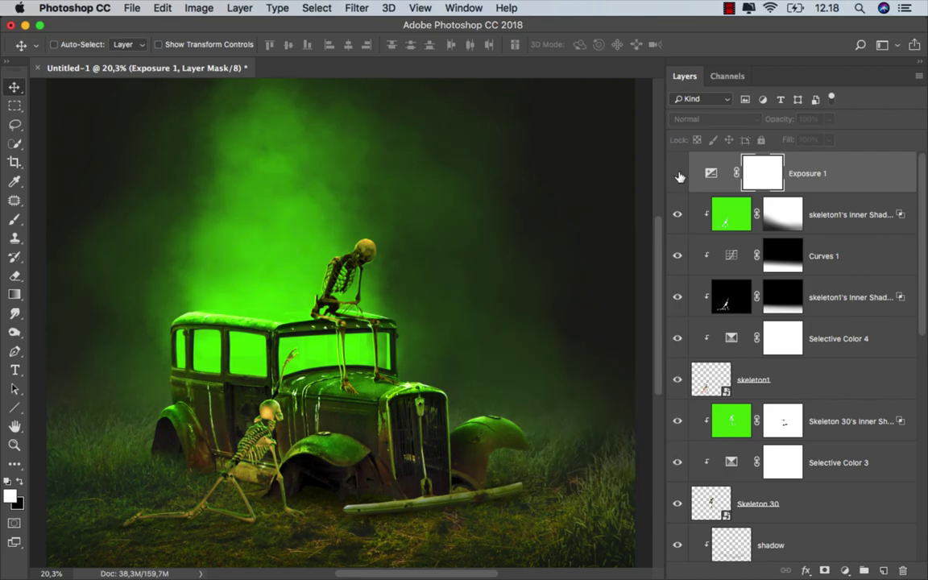
click(836, 177)
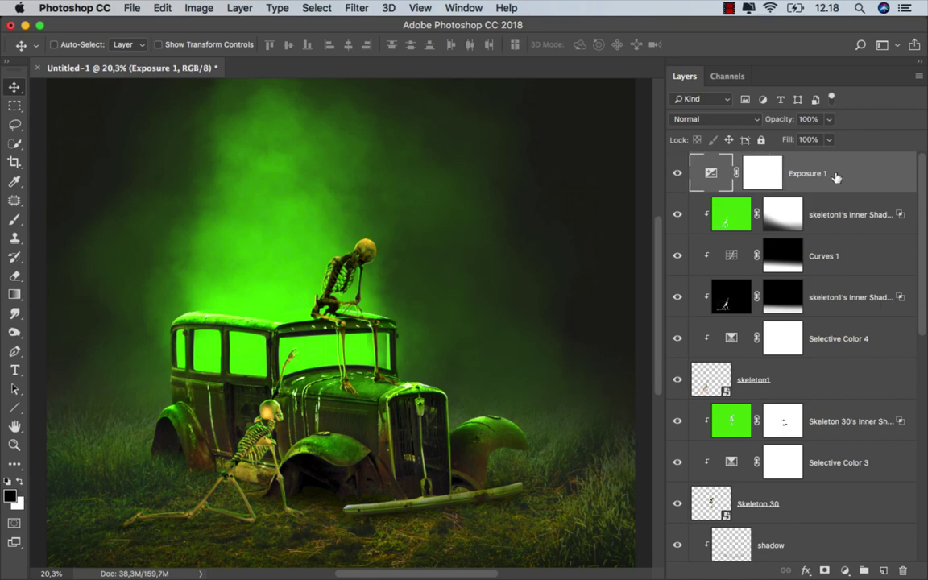
- Save the composite as the JPEG ok.jpg, accepting quality 12 in JPEG Options
click(131, 9)
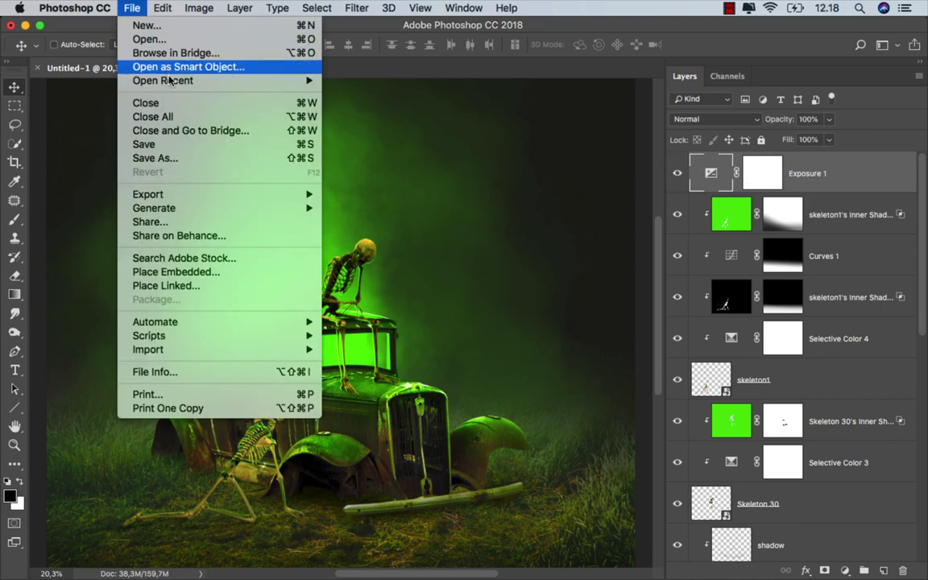
click(179, 159)
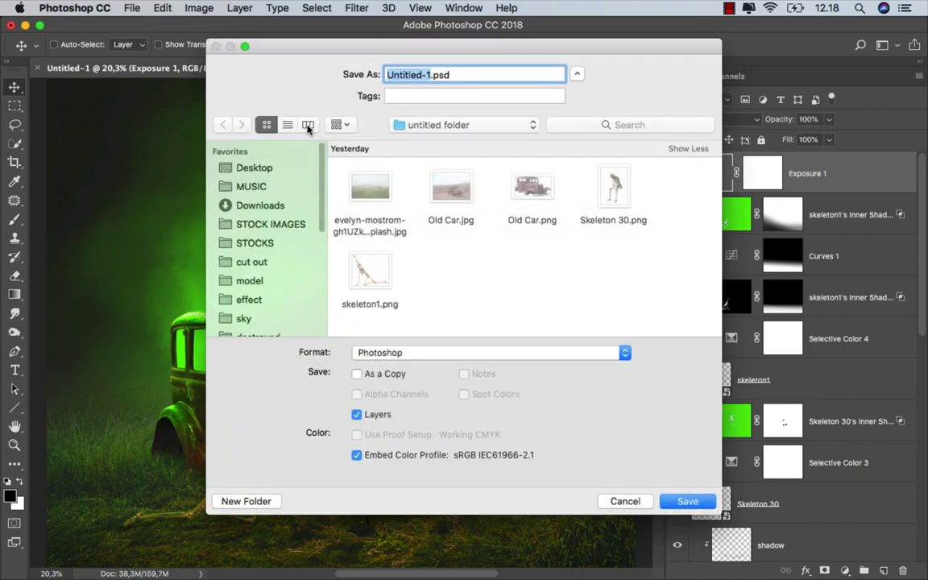
text(ok)
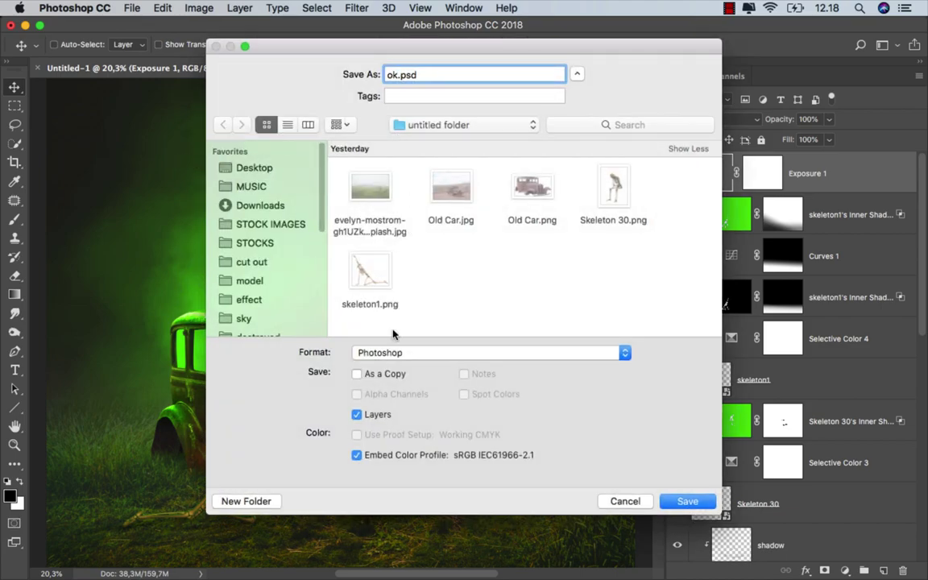
click(386, 352)
click(387, 381)
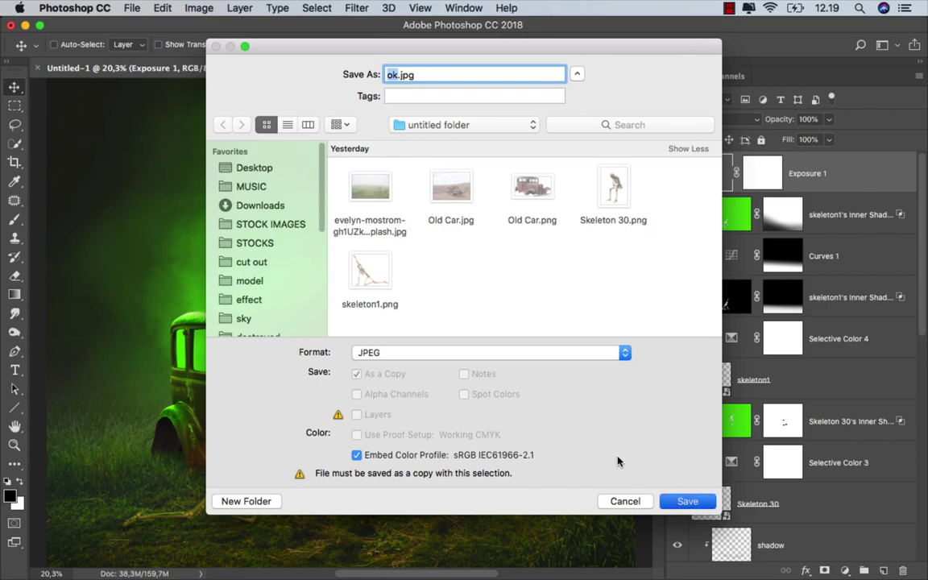
click(683, 500)
click(520, 227)
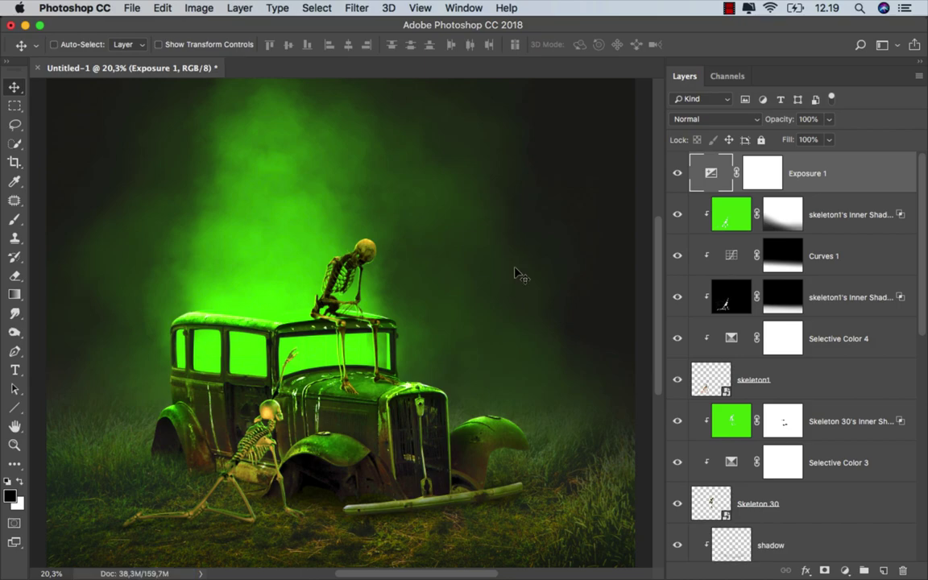
- Preview ok.jpg with Quick Look from its Finder folder
click(331, 541)
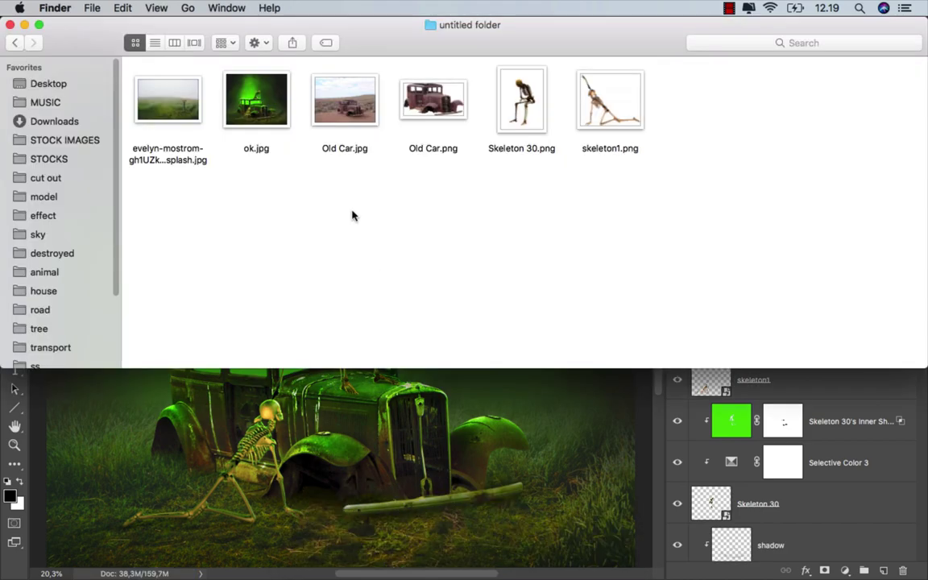
click(269, 121)
key(space)
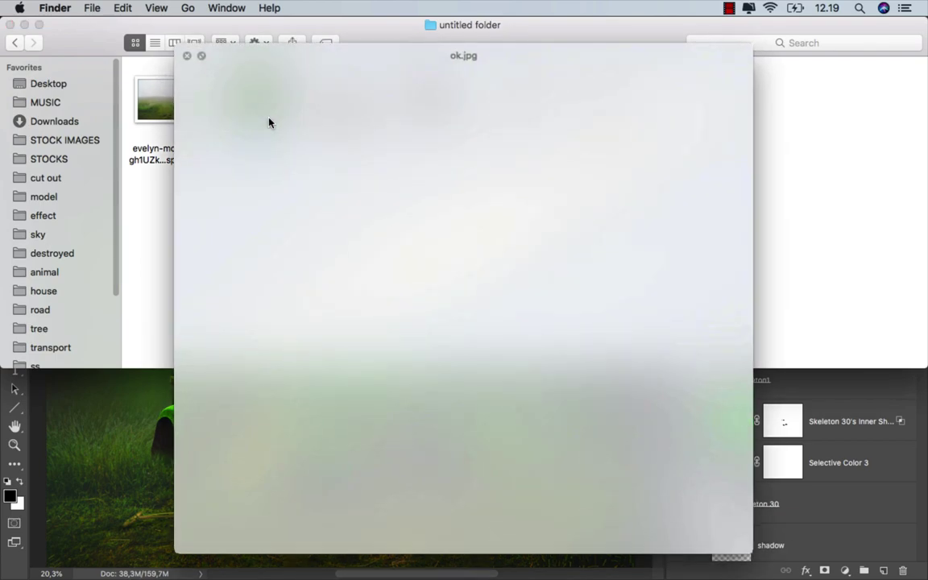